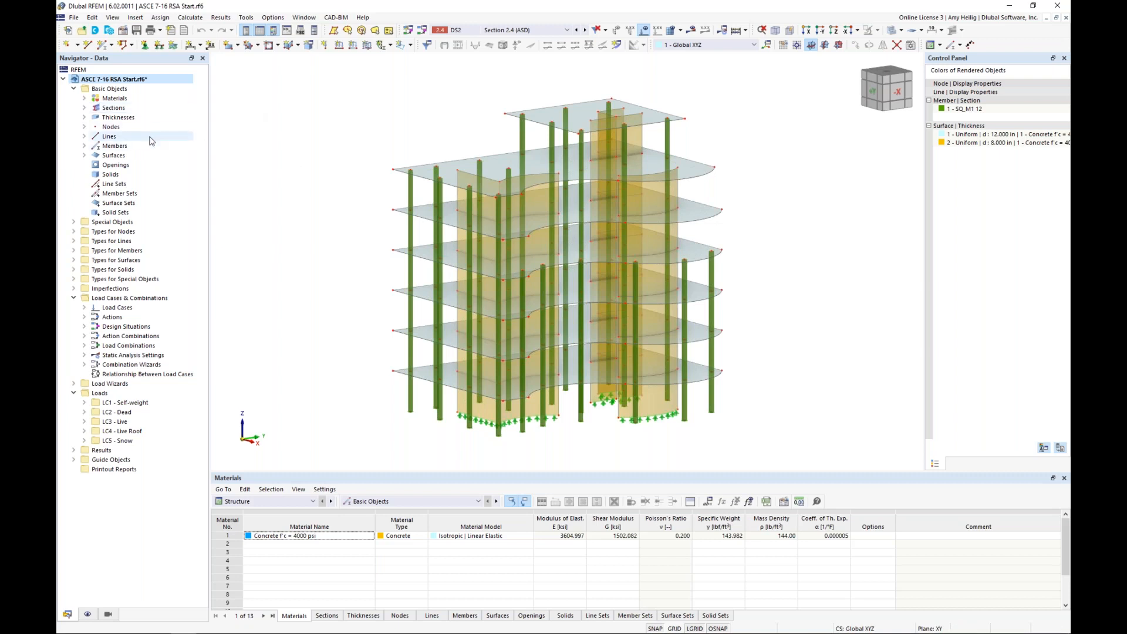
Highlight the objects using the 4000 psi concrete material and the columns using the SQ_M1 12 section.
click(84, 98)
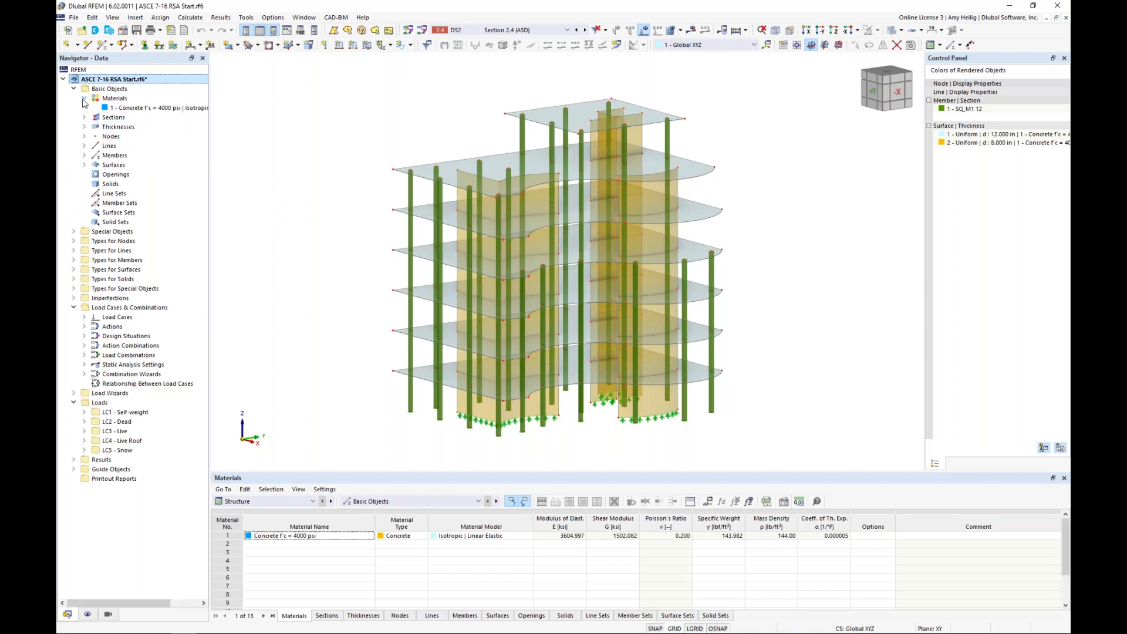
click(113, 109)
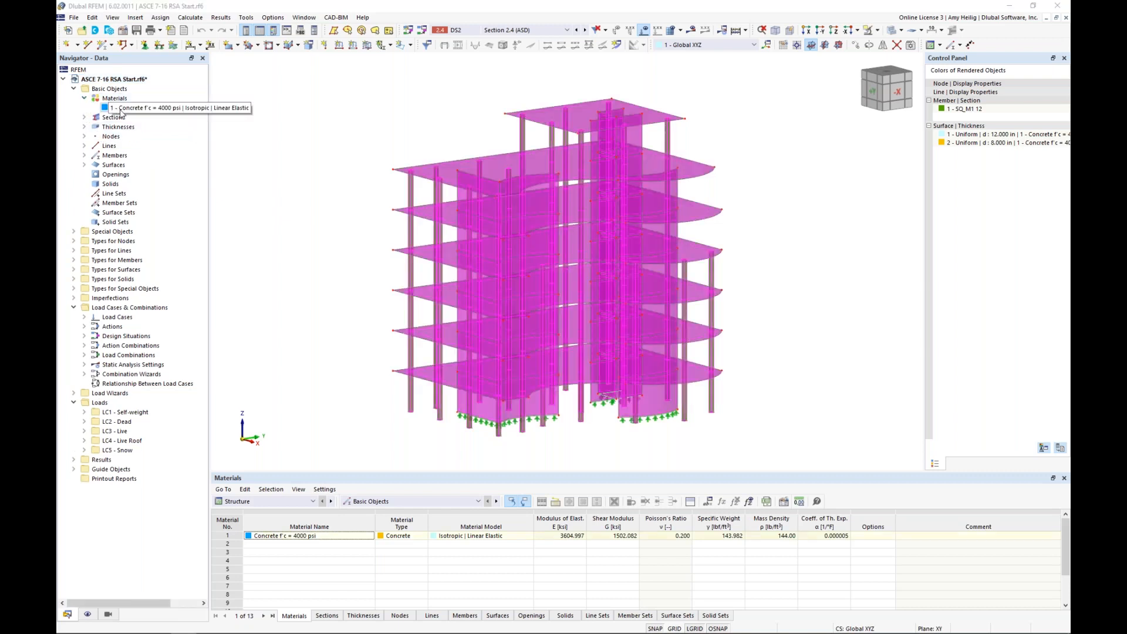
click(84, 99)
click(84, 108)
click(127, 117)
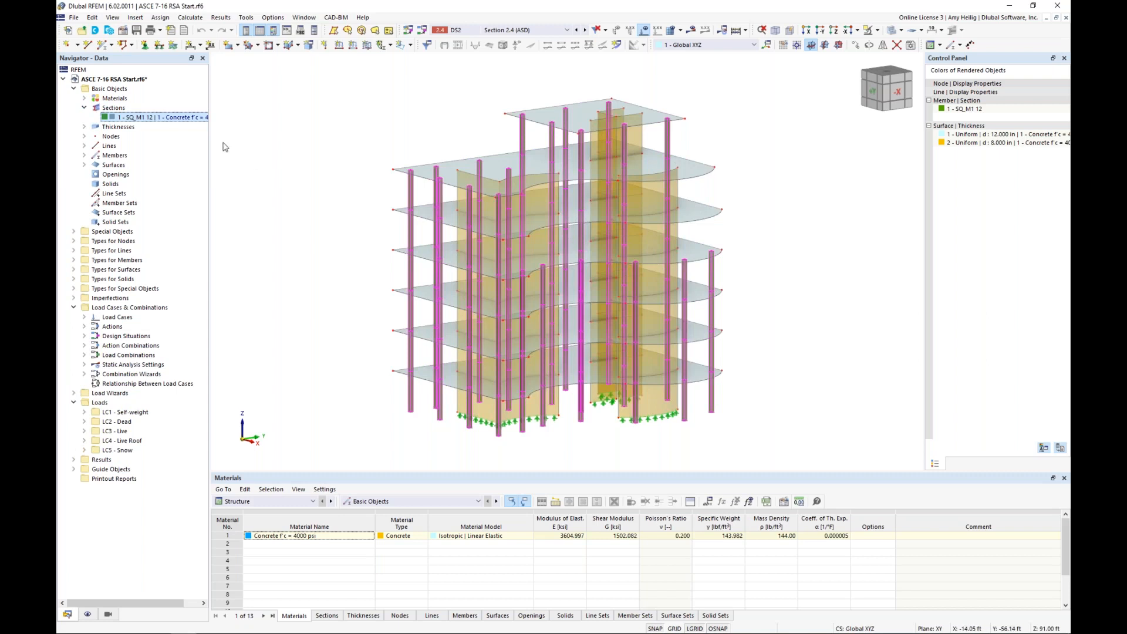
click(84, 108)
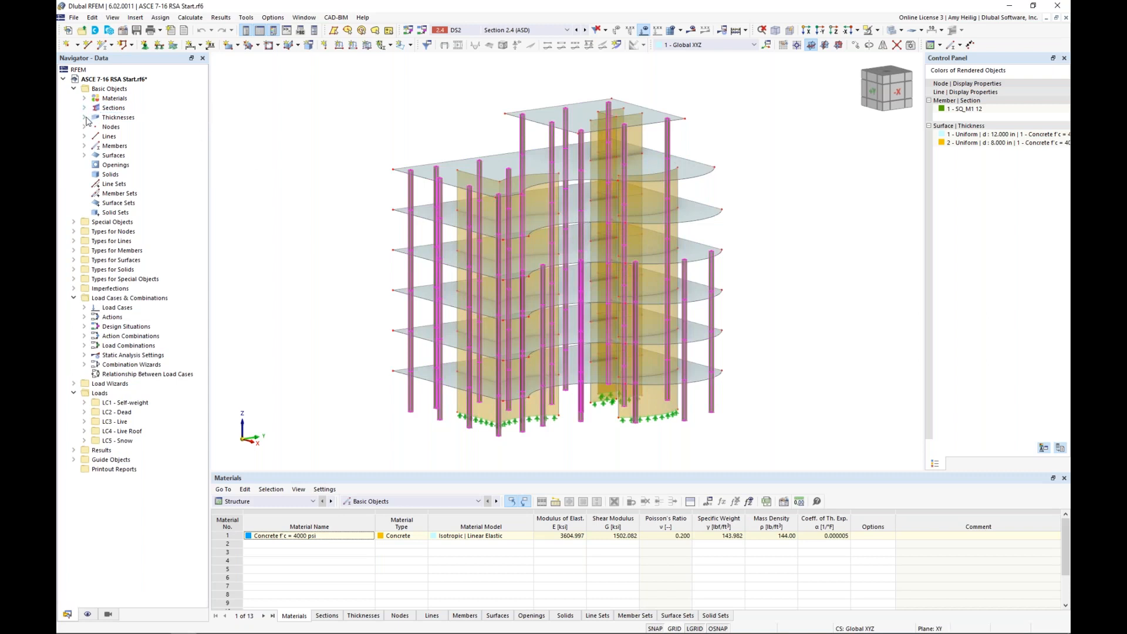
Highlight the surfaces assigned the 12 in uniform thickness and those assigned the 8 in uniform thickness.
click(84, 118)
click(126, 127)
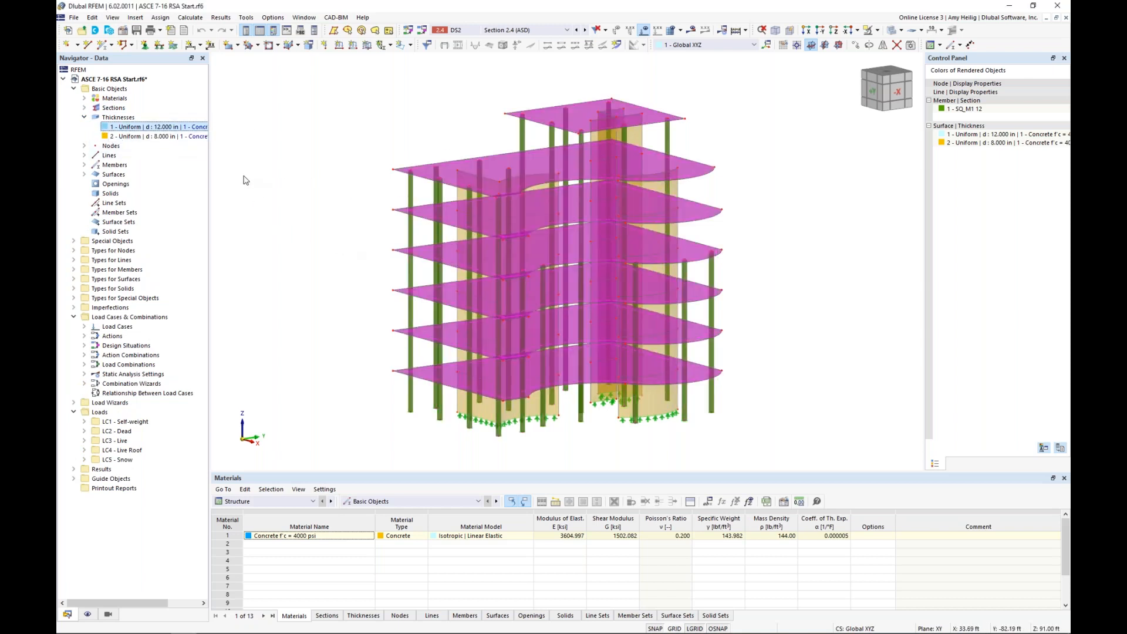
click(156, 136)
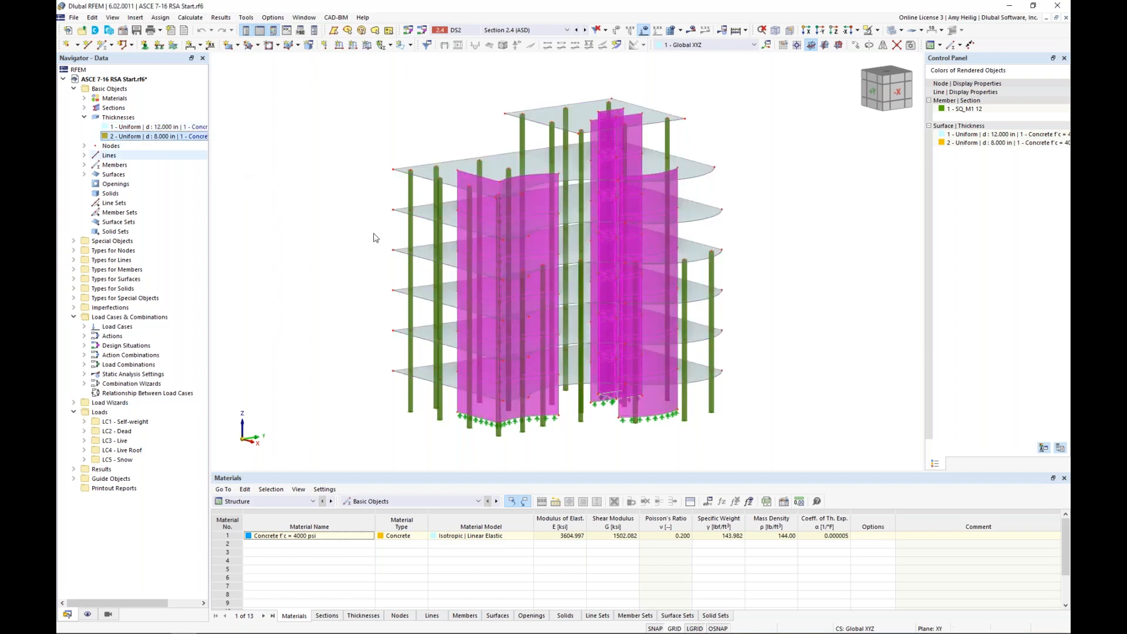
ctrl+middle_drag(730, 264, 704, 253)
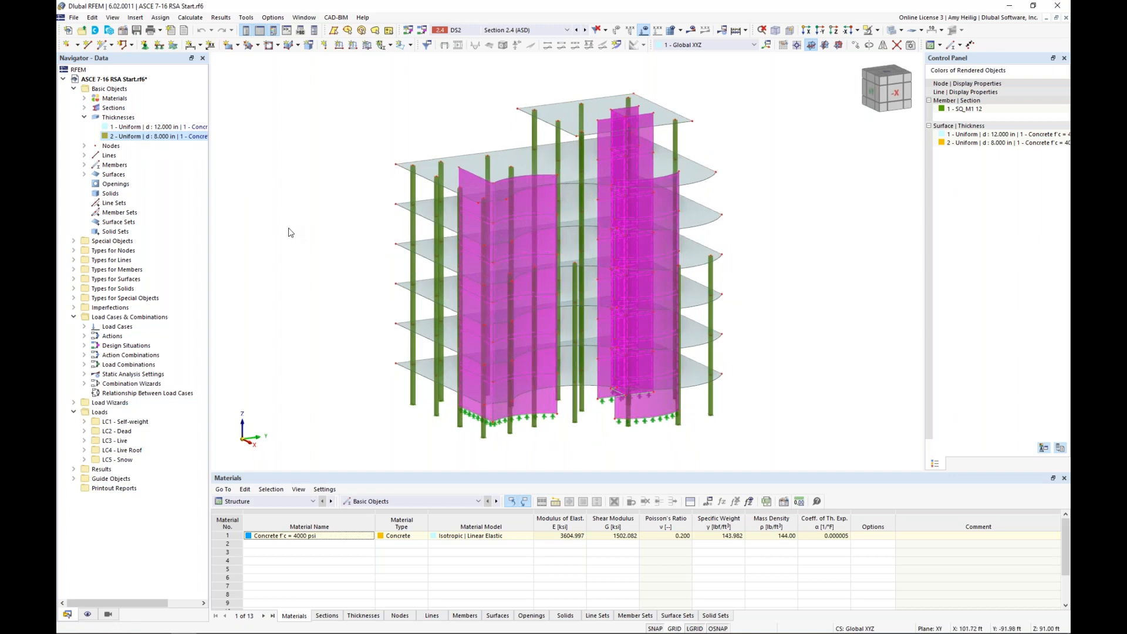
click(84, 117)
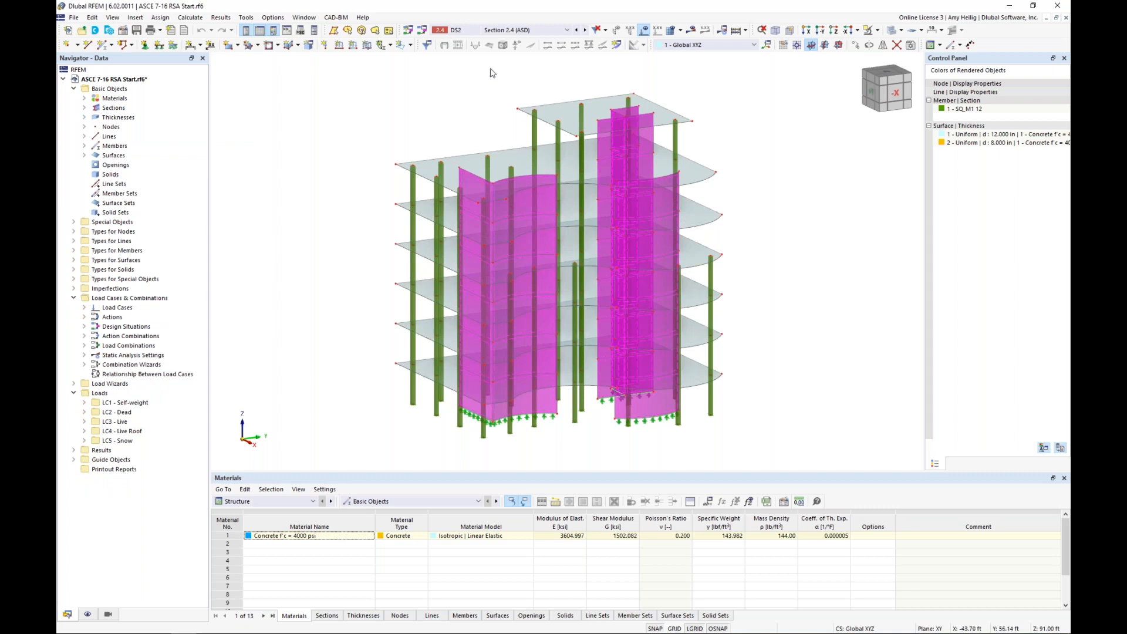
Display load cases LC1 Self-weight and LC2 Dead and examine the dead loads on the building.
click(502, 35)
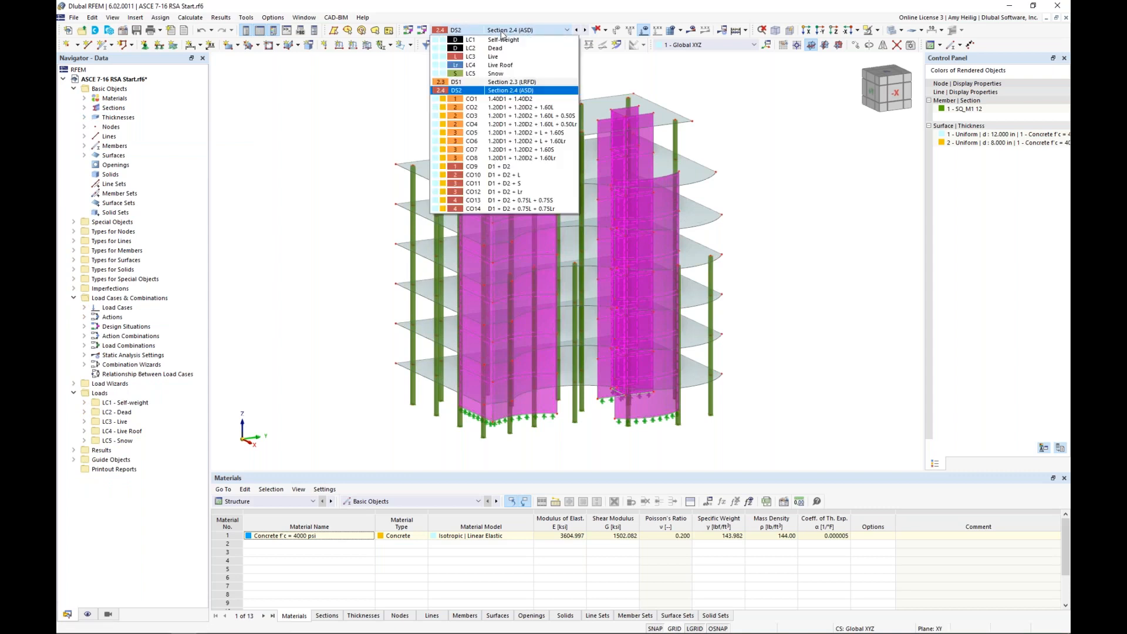
click(503, 39)
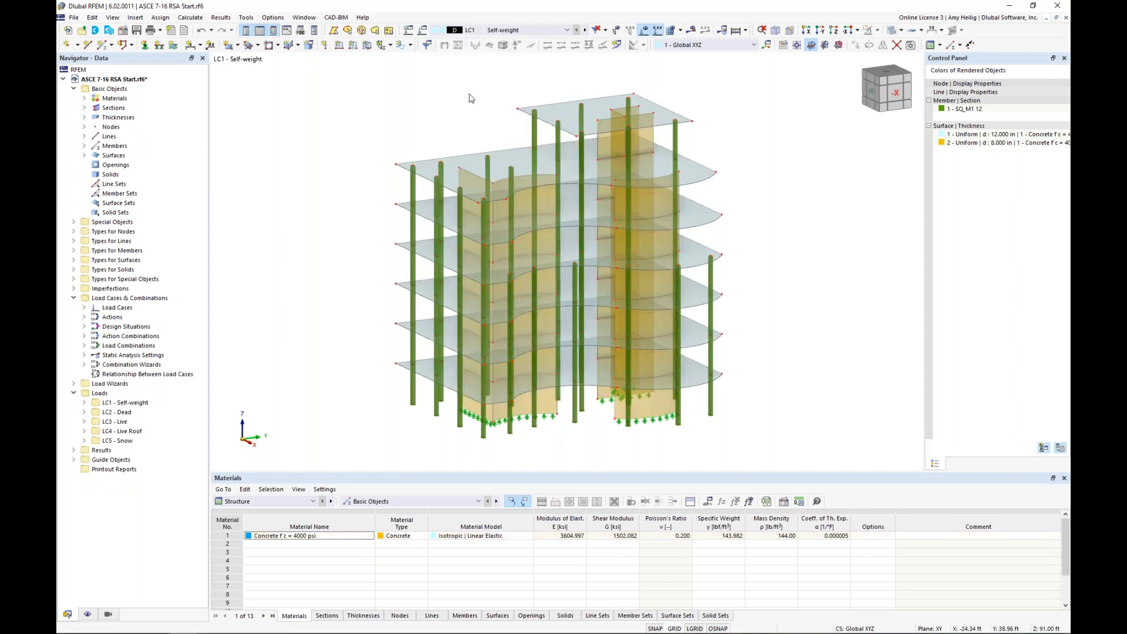
click(513, 30)
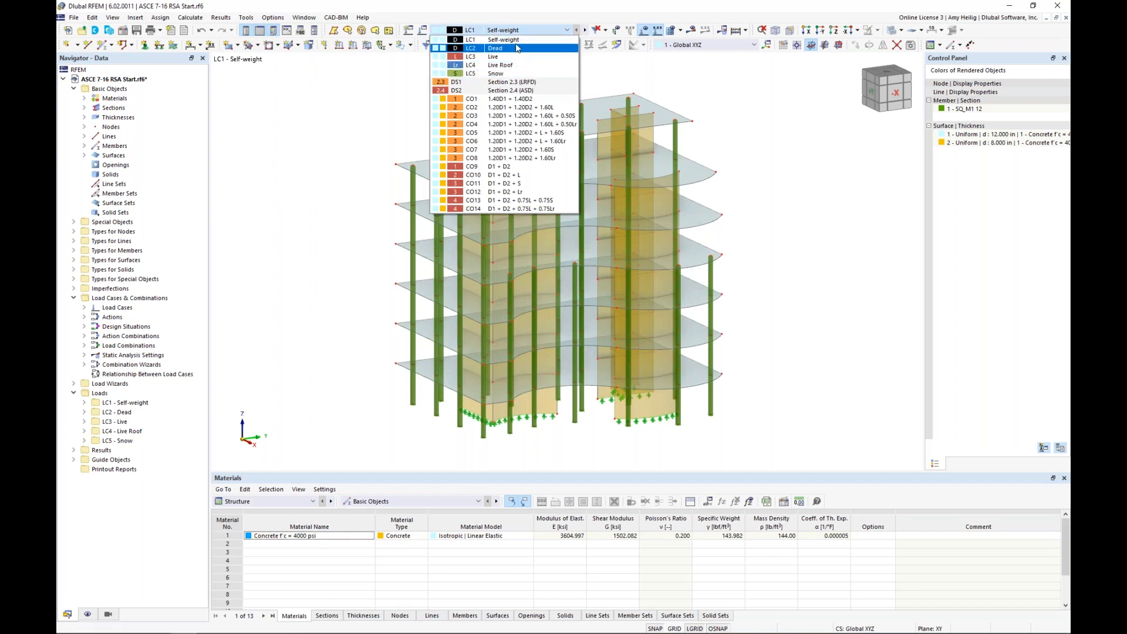
click(404, 86)
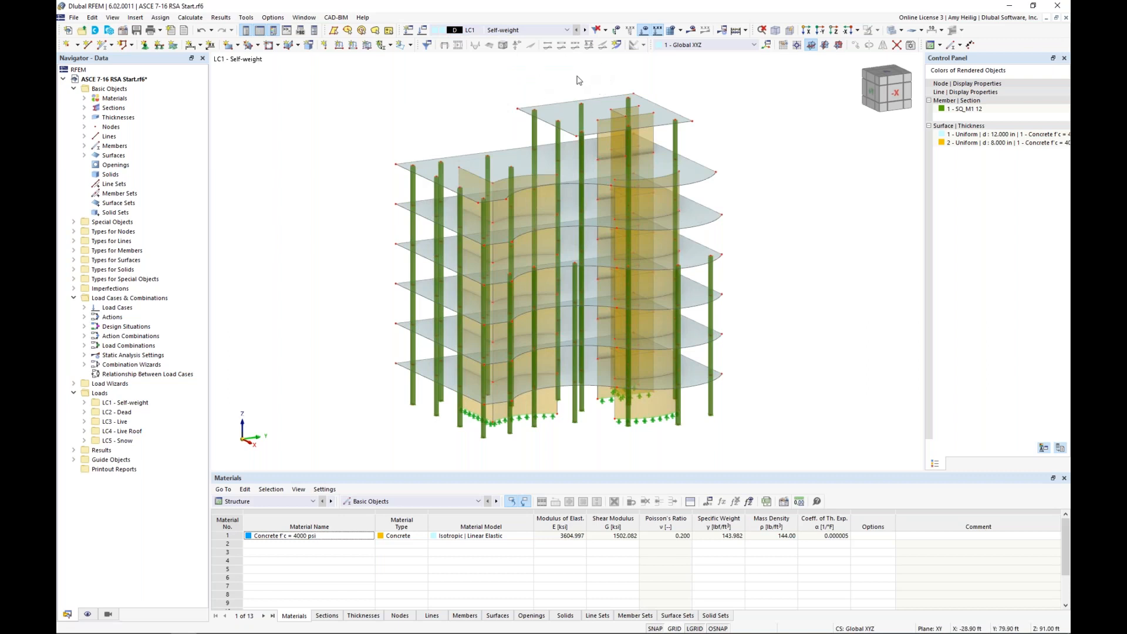
click(585, 31)
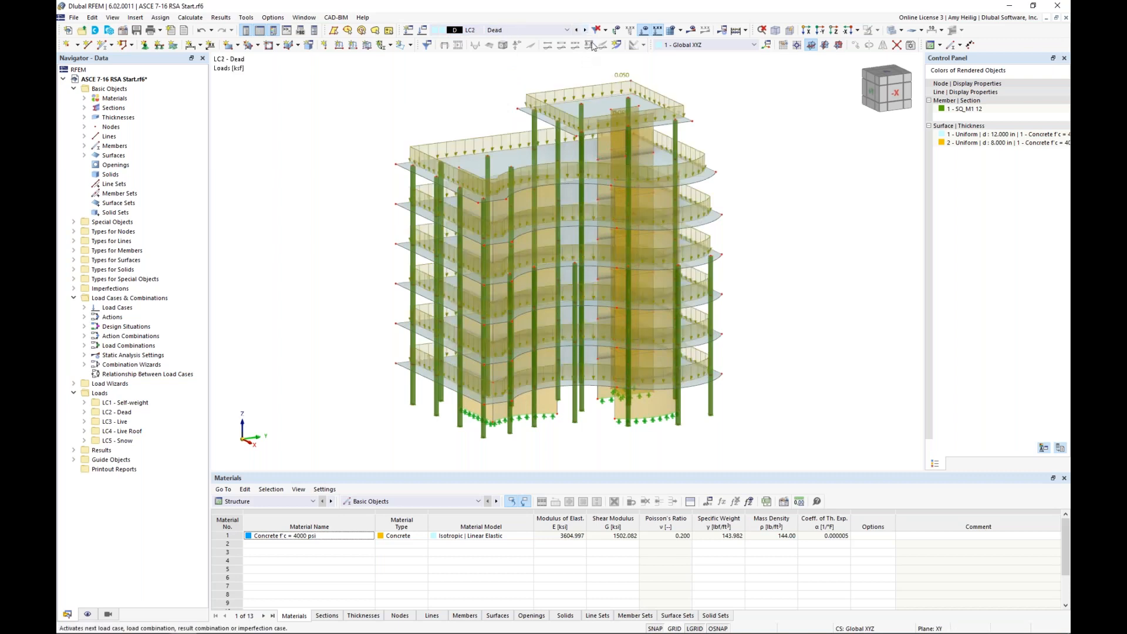
mouse_move(777, 197)
ctrl+middle_down()
mouse_move(734, 166)
mouse_move(788, 194)
ctrl+middle_up()
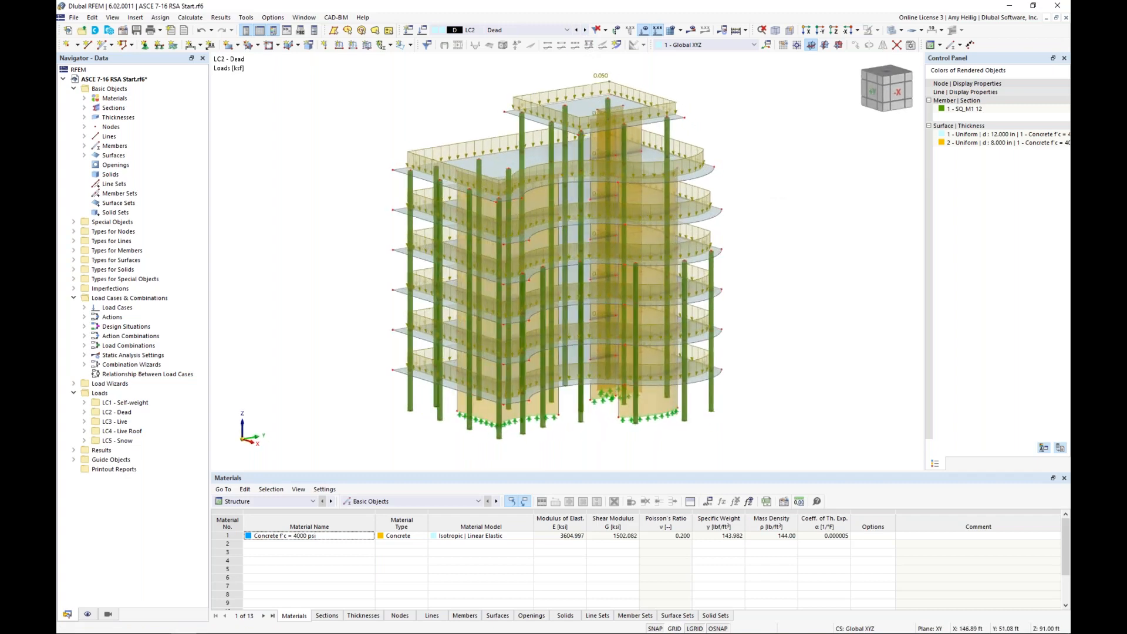
Examine the loads of LC3 Live, LC4 Live Roof and LC5 Snow, and hide the load display.
click(584, 30)
mouse_move(740, 164)
ctrl+middle_down()
mouse_move(725, 176)
mouse_move(699, 159)
mouse_move(735, 176)
ctrl+middle_up()
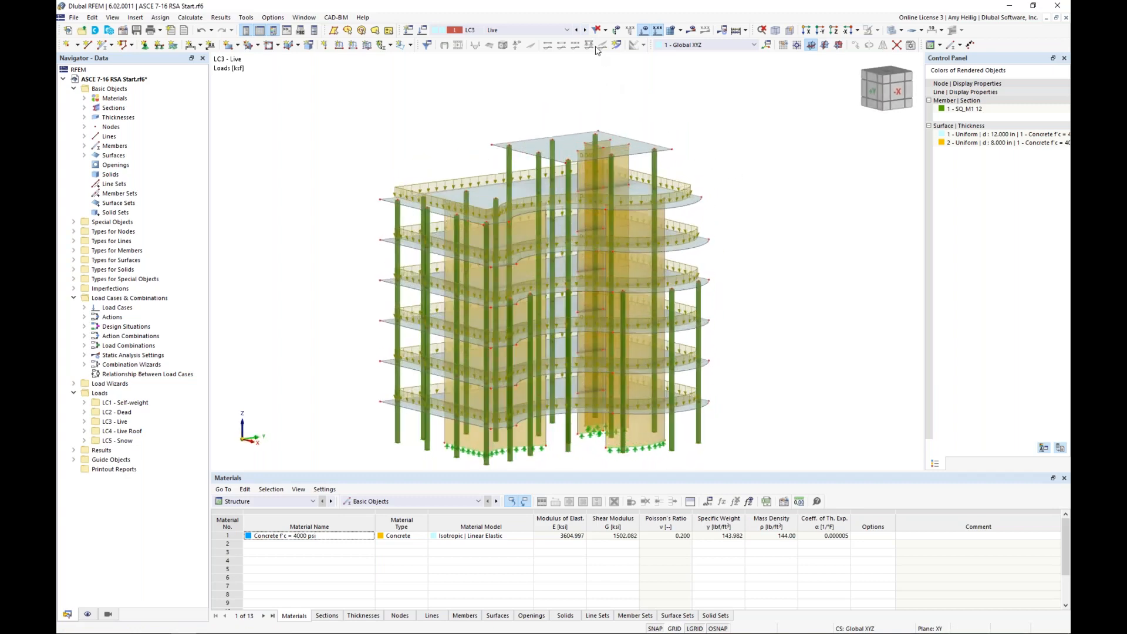
click(585, 31)
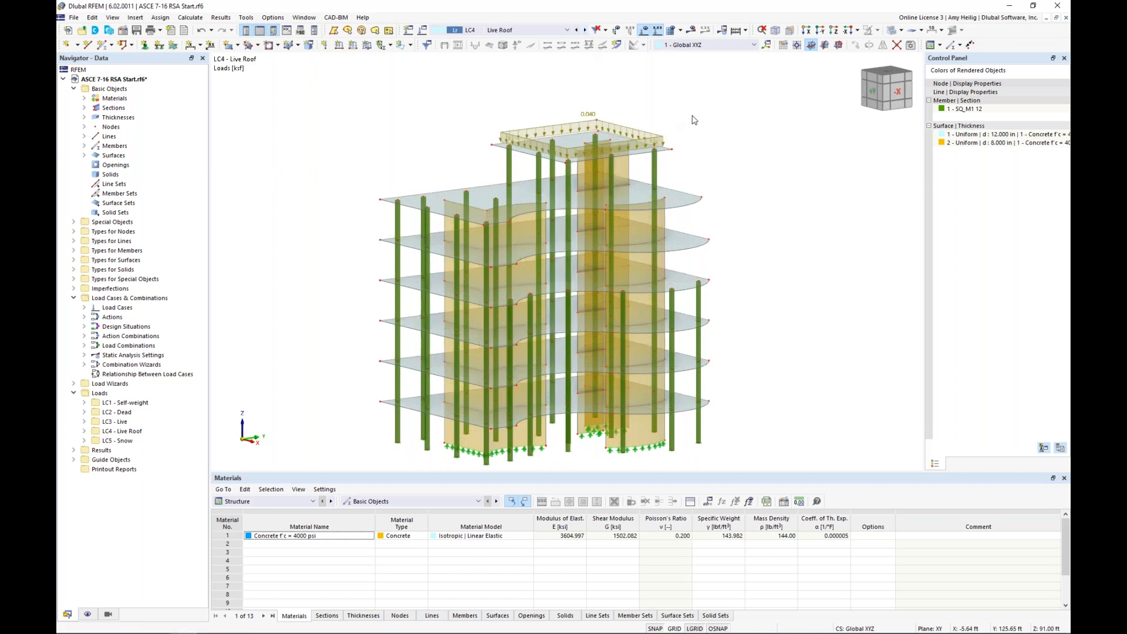
click(584, 29)
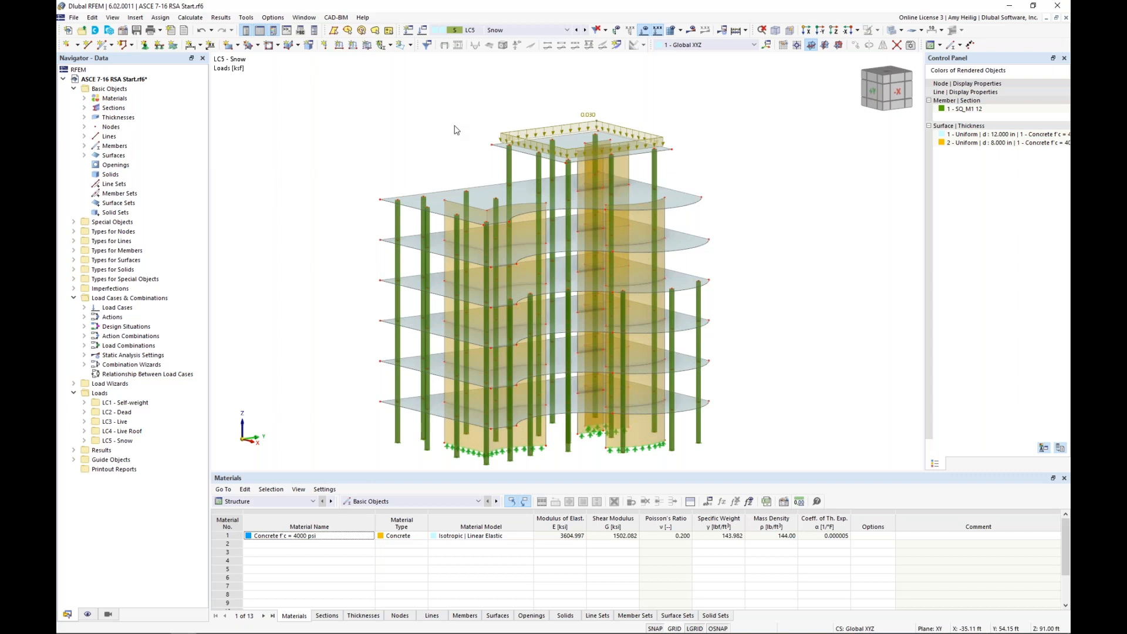
click(643, 30)
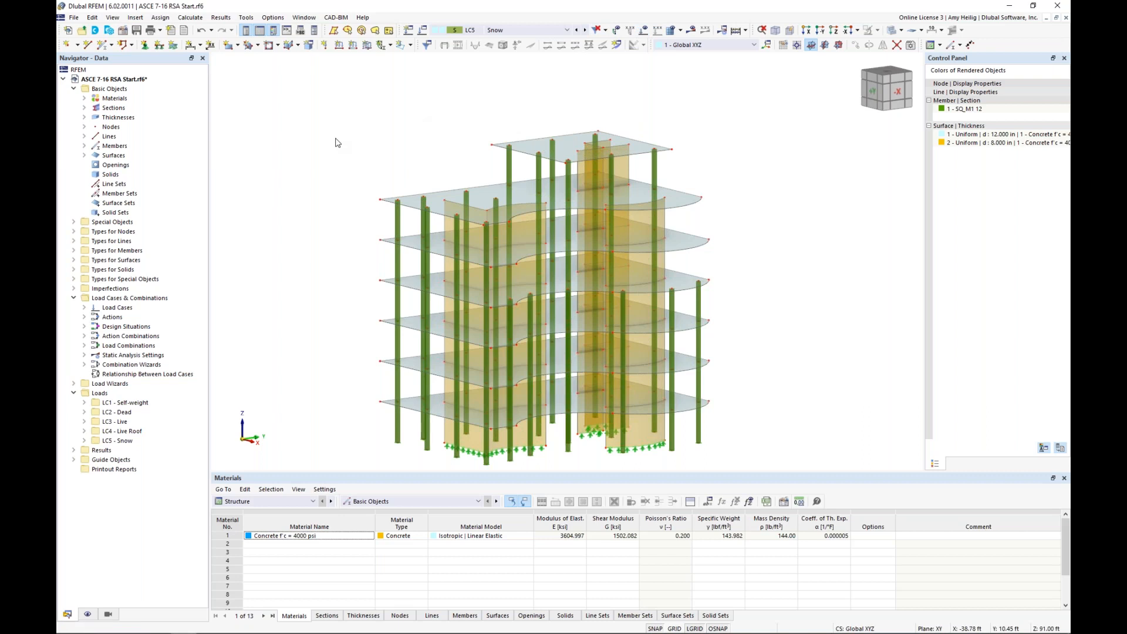
Activate the Modal Analysis add-on in the model's base data.
right_click(115, 83)
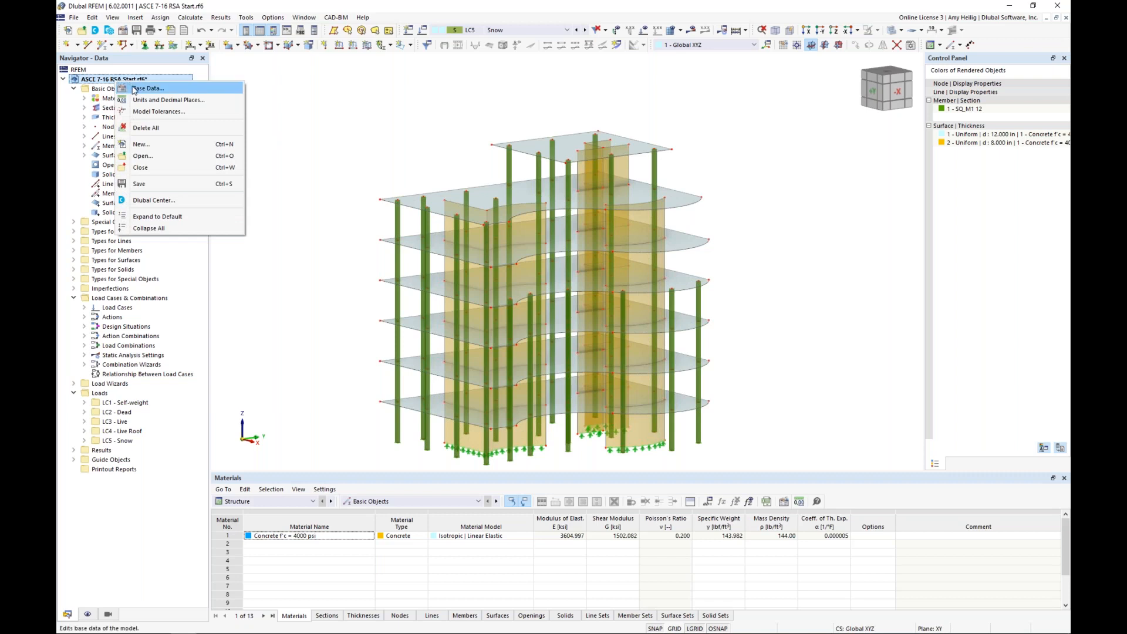
click(141, 88)
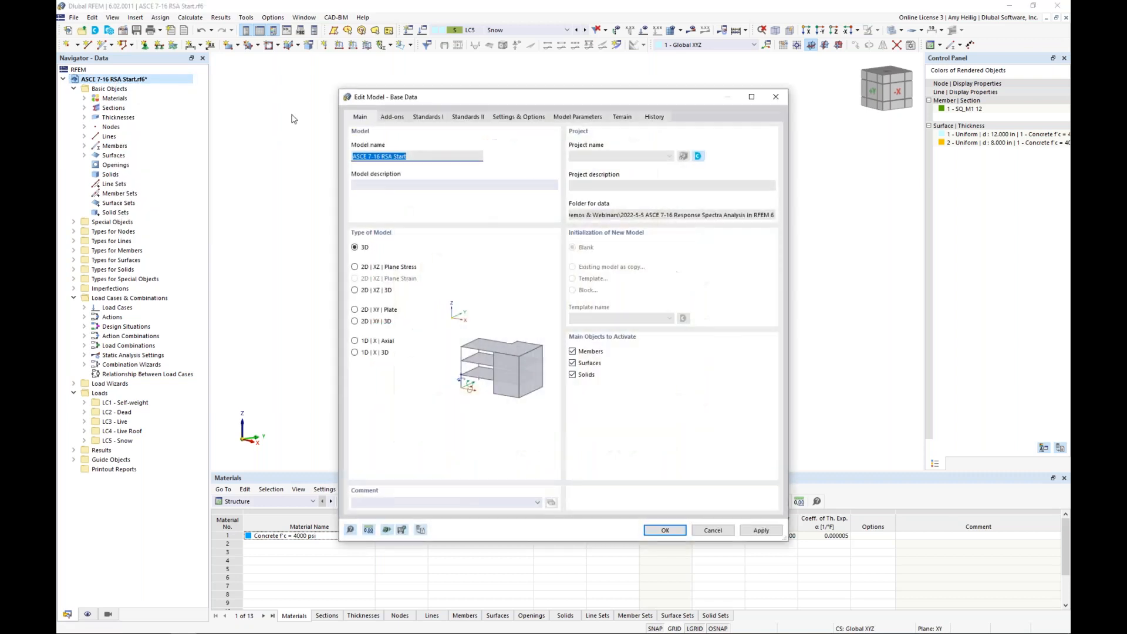
click(395, 121)
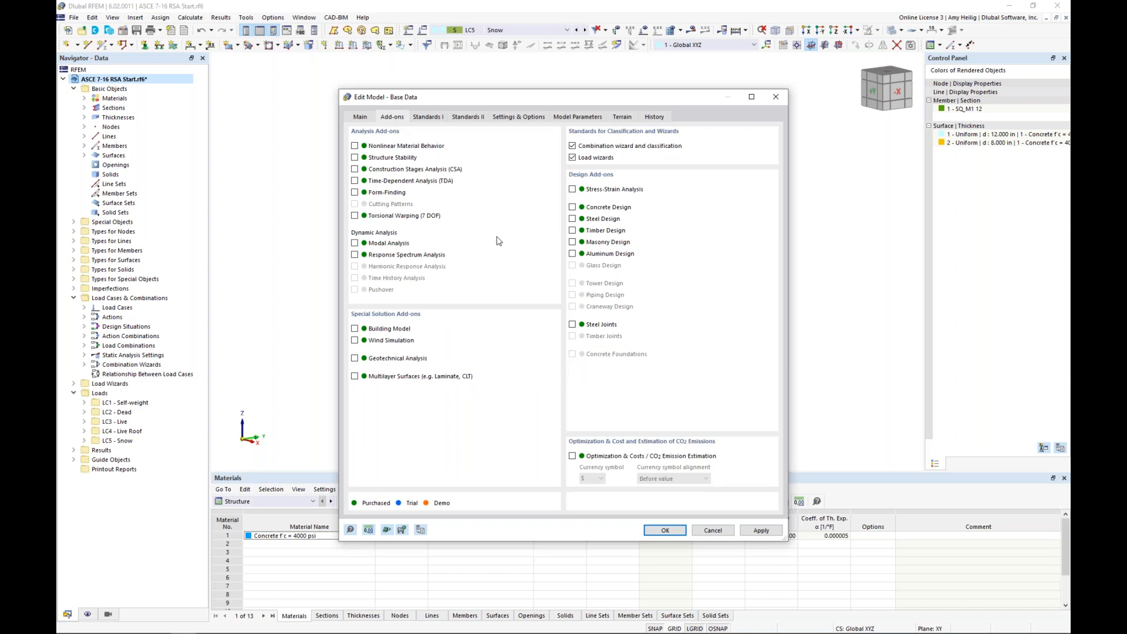
click(355, 243)
Check the load and dynamic analysis standards, keep ASCE 7 | 2016 - IBC | 2018 for dynamic design, and accept the base data.
click(429, 121)
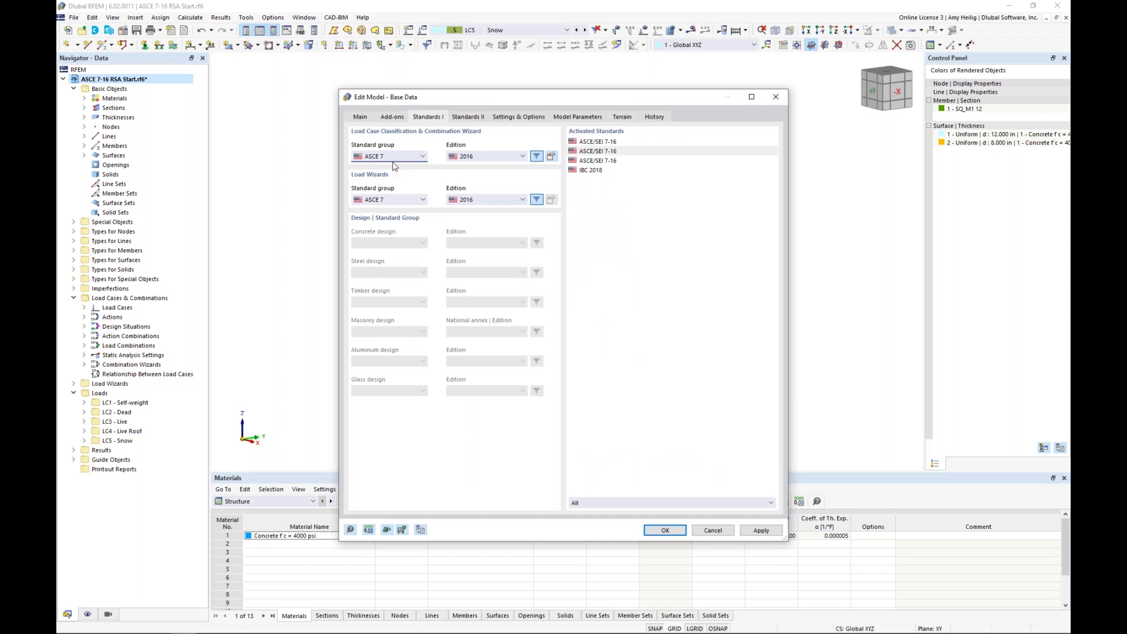
click(469, 119)
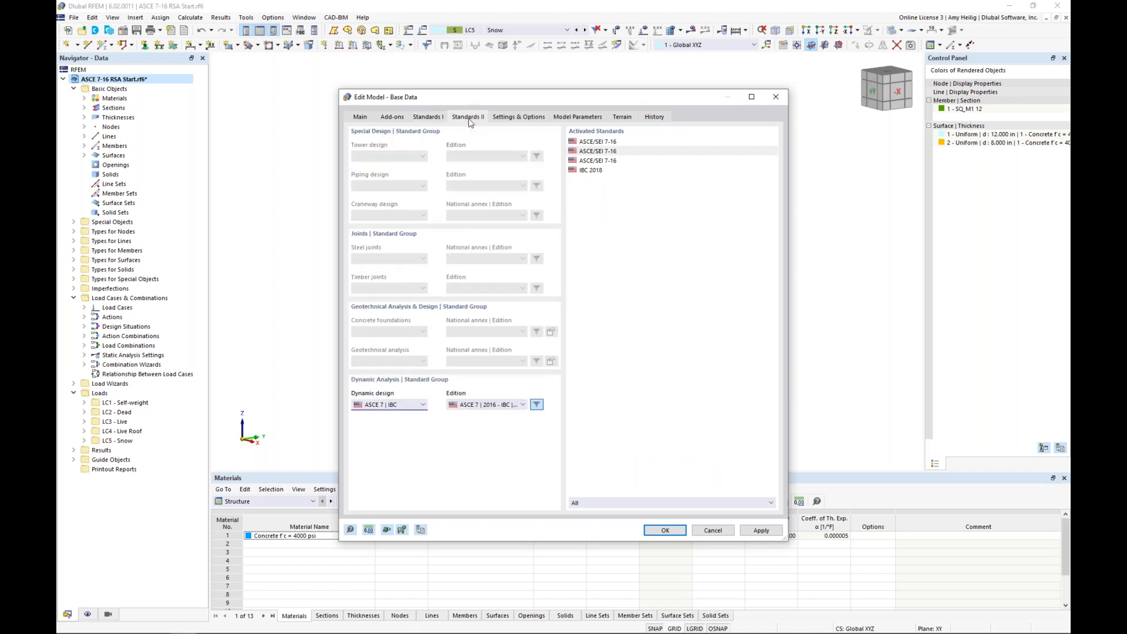
click(412, 406)
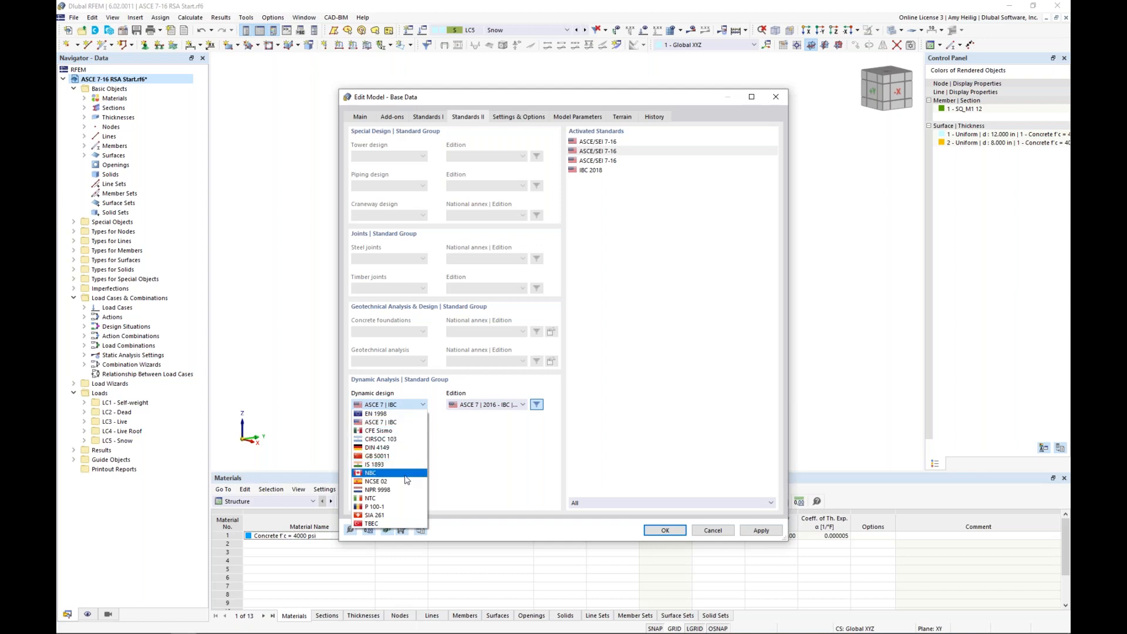
click(485, 434)
click(509, 406)
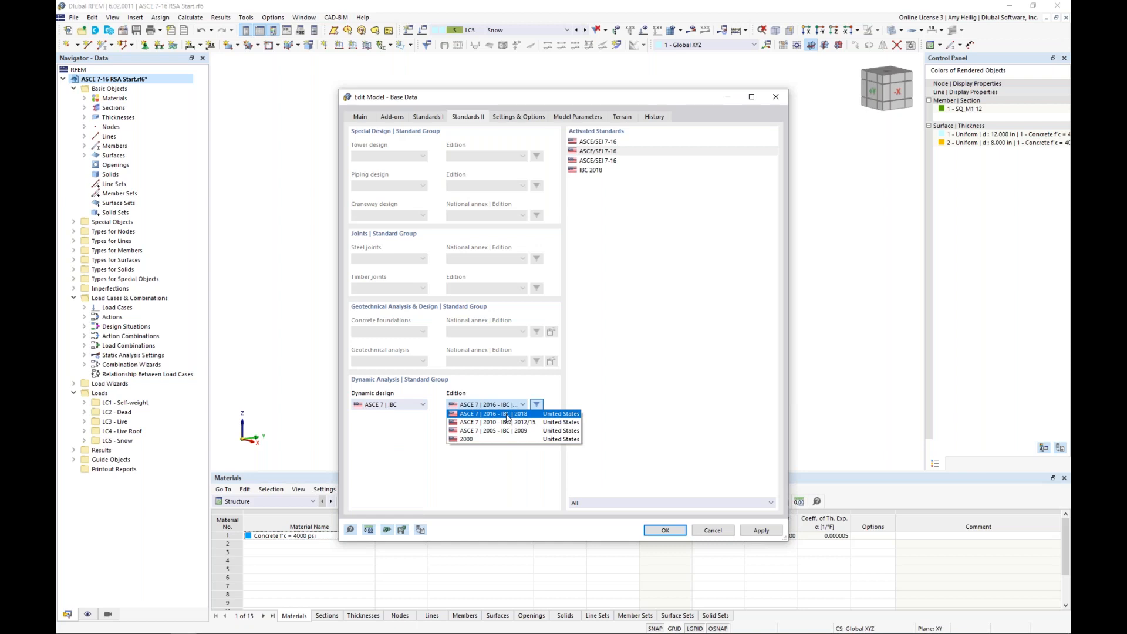
click(417, 438)
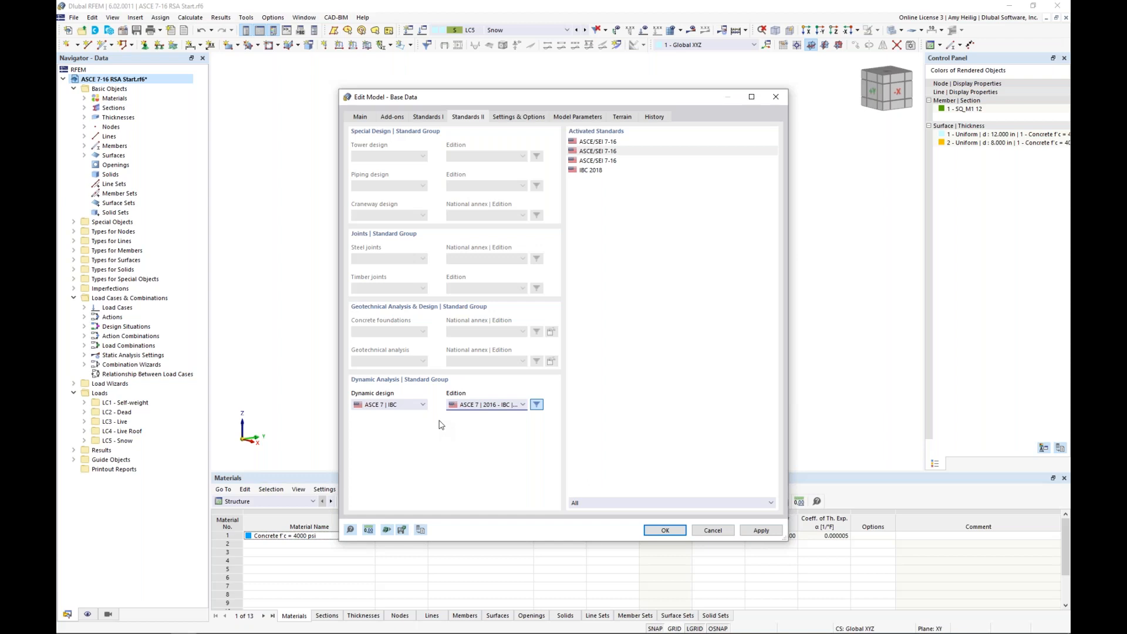
click(665, 529)
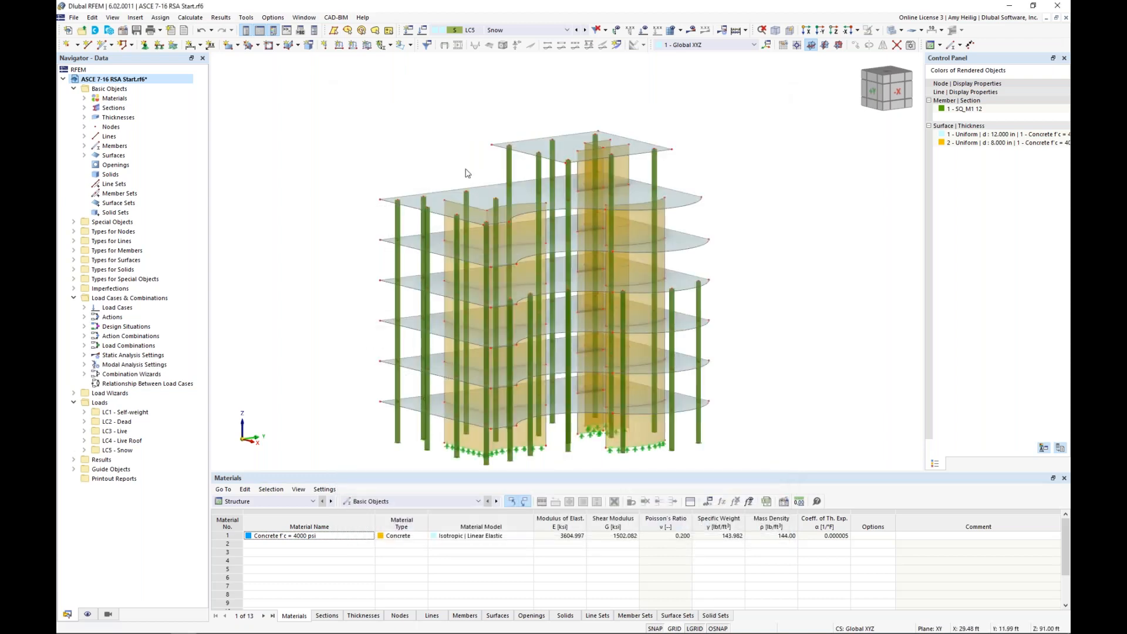
Set the analysis type of load case LC1 Self-weight to Modal Analysis.
click(423, 31)
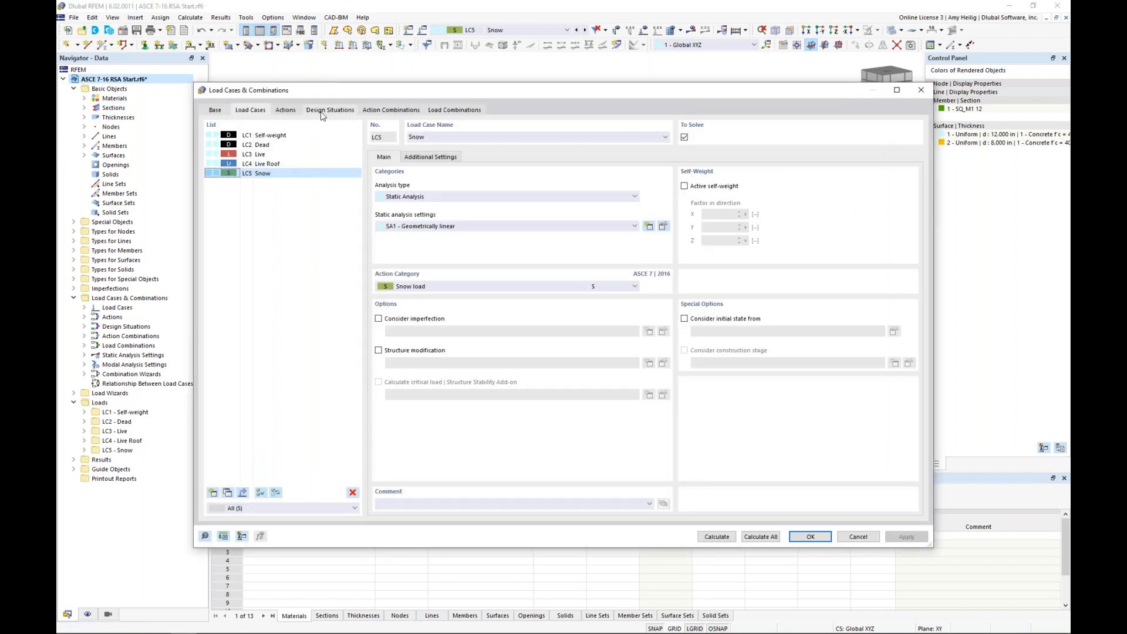
click(296, 136)
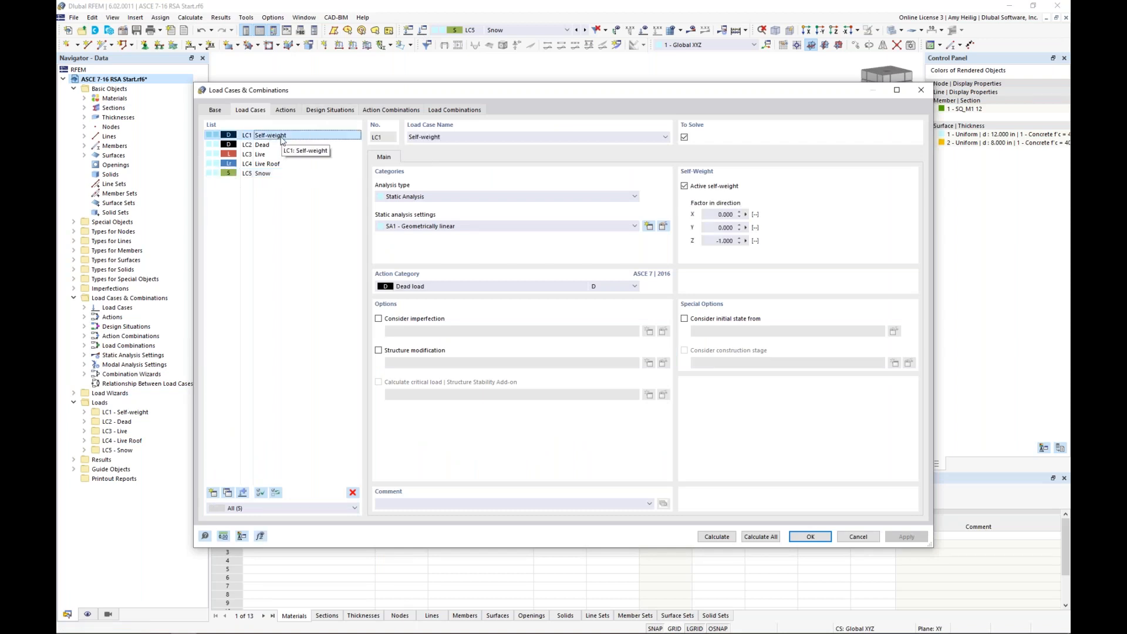
click(421, 198)
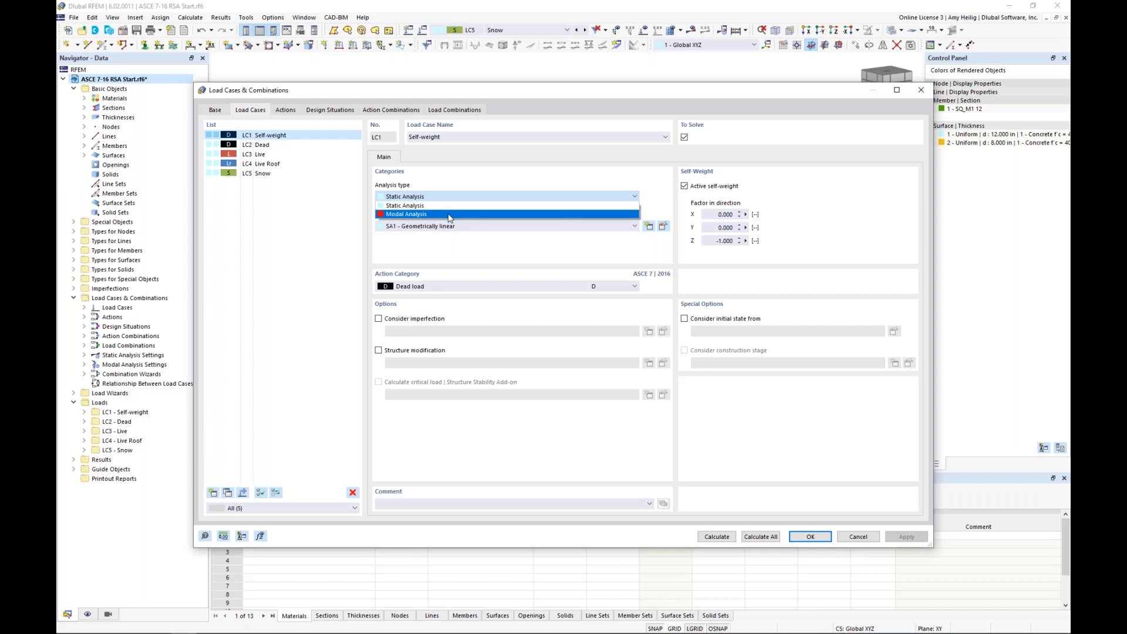
click(449, 214)
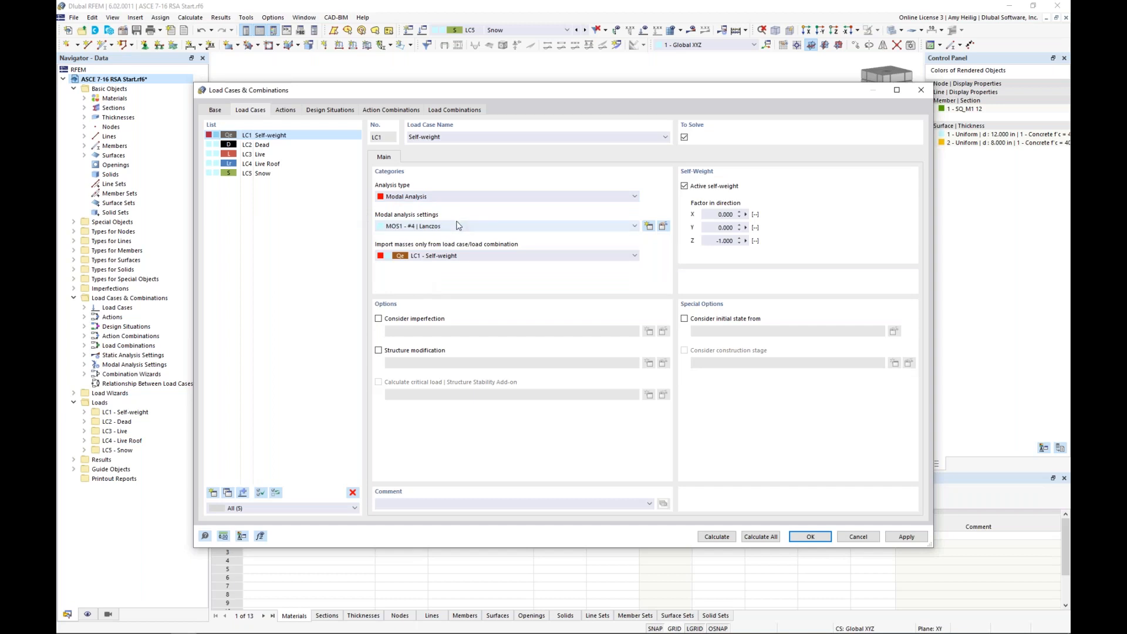
Open modal analysis settings MOS1 and review the eigenvalue options, keeping the User-Defined mode count, the Lanczos solver and Find modes beyond frequency off.
click(664, 227)
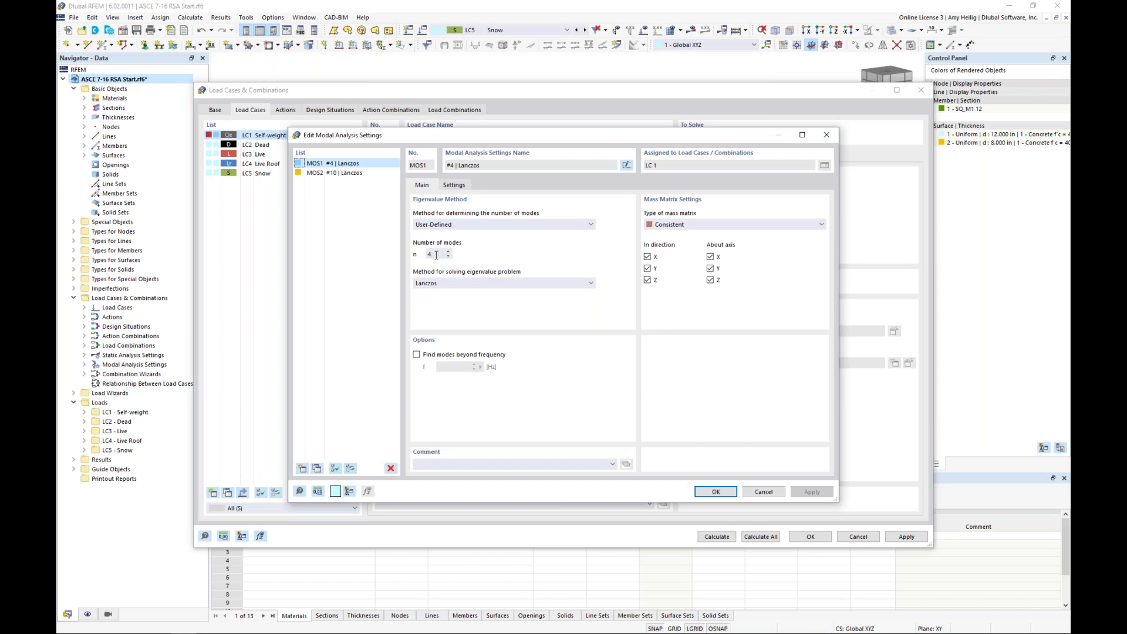
click(479, 225)
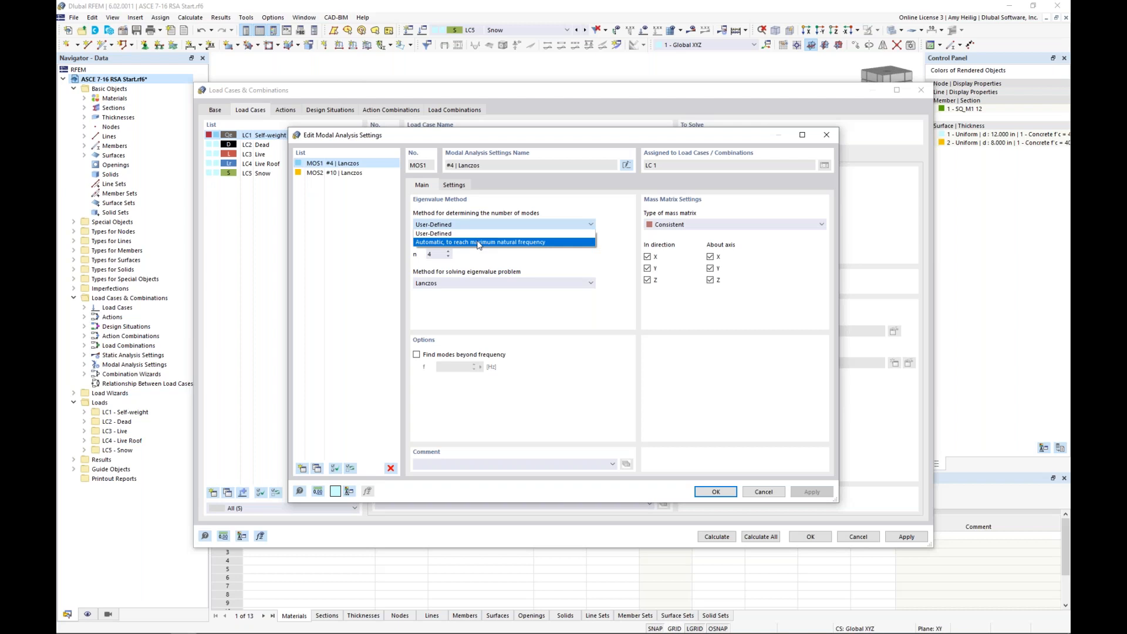
click(479, 242)
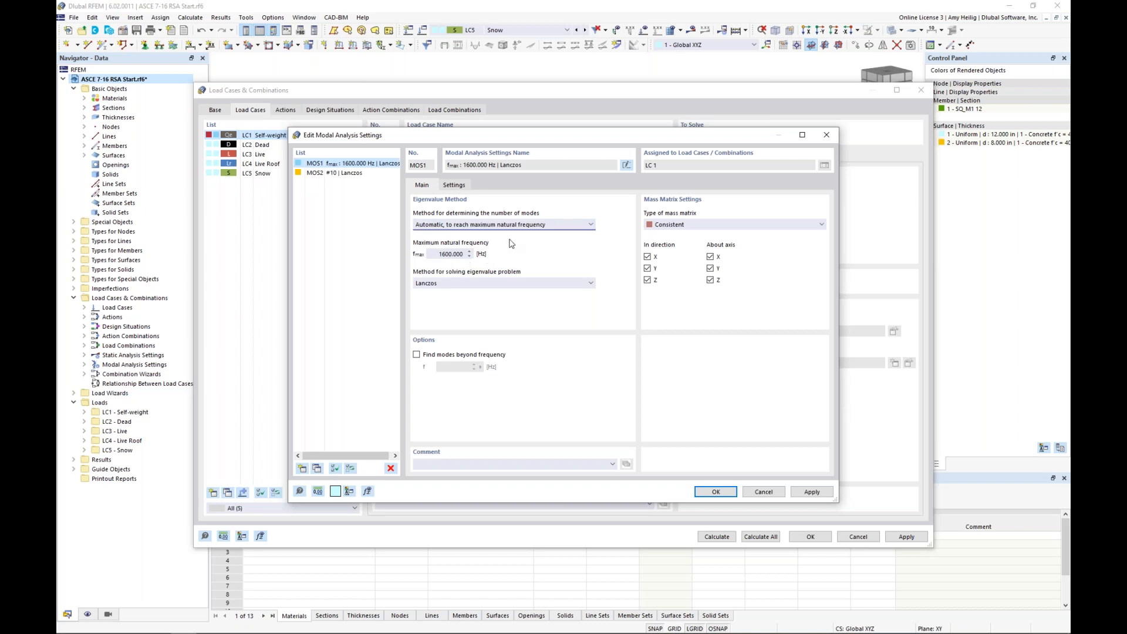
click(473, 226)
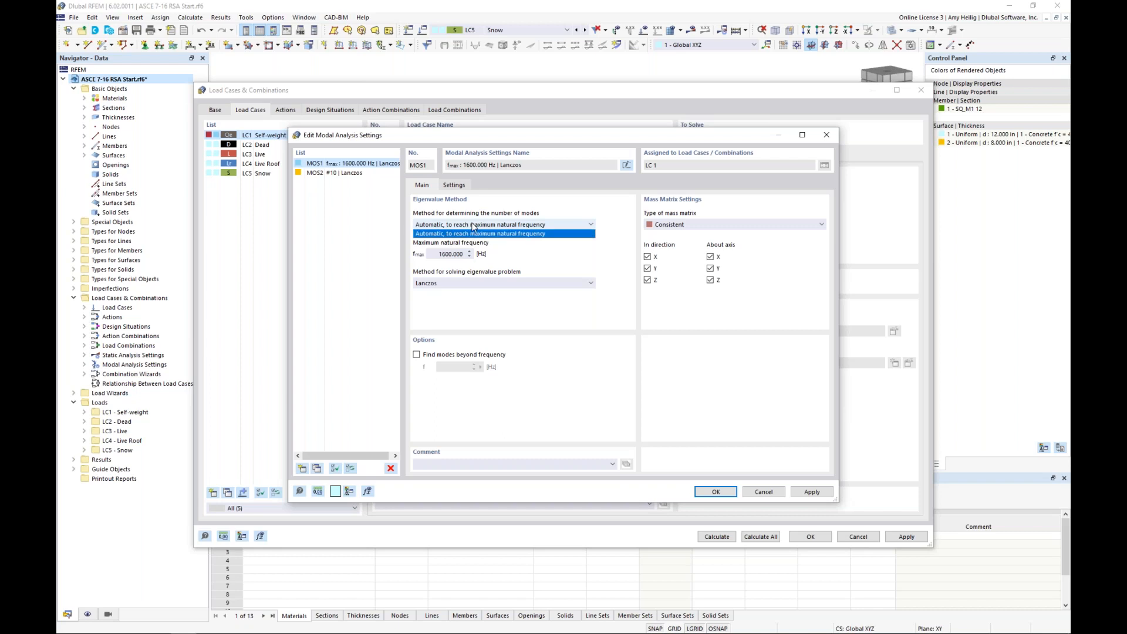
click(467, 234)
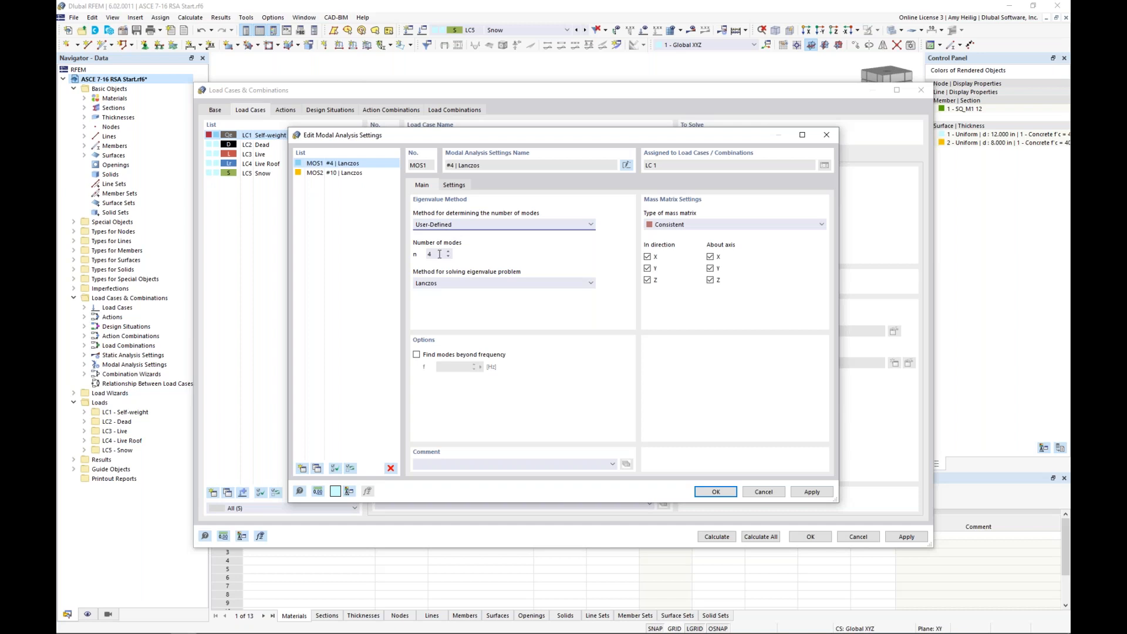
click(468, 284)
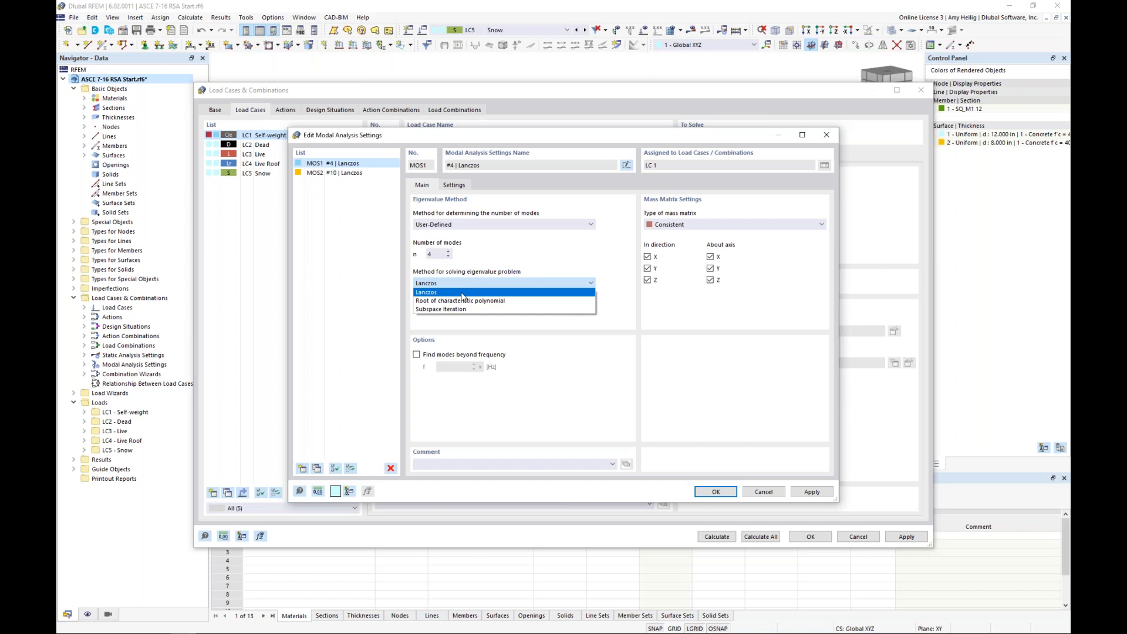
click(516, 292)
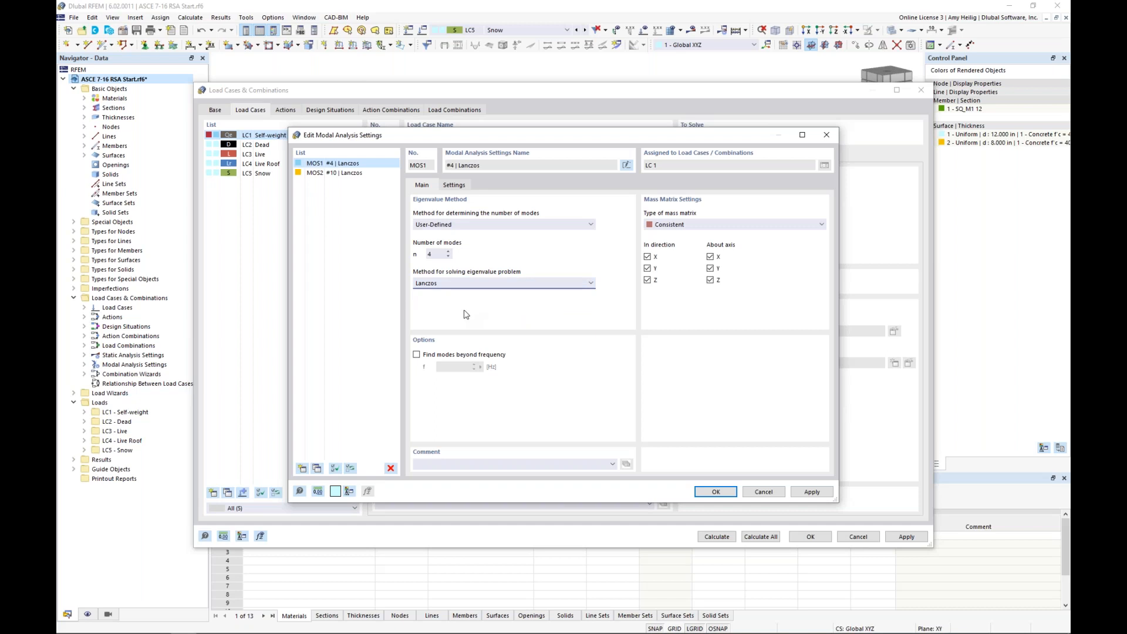
click(417, 355)
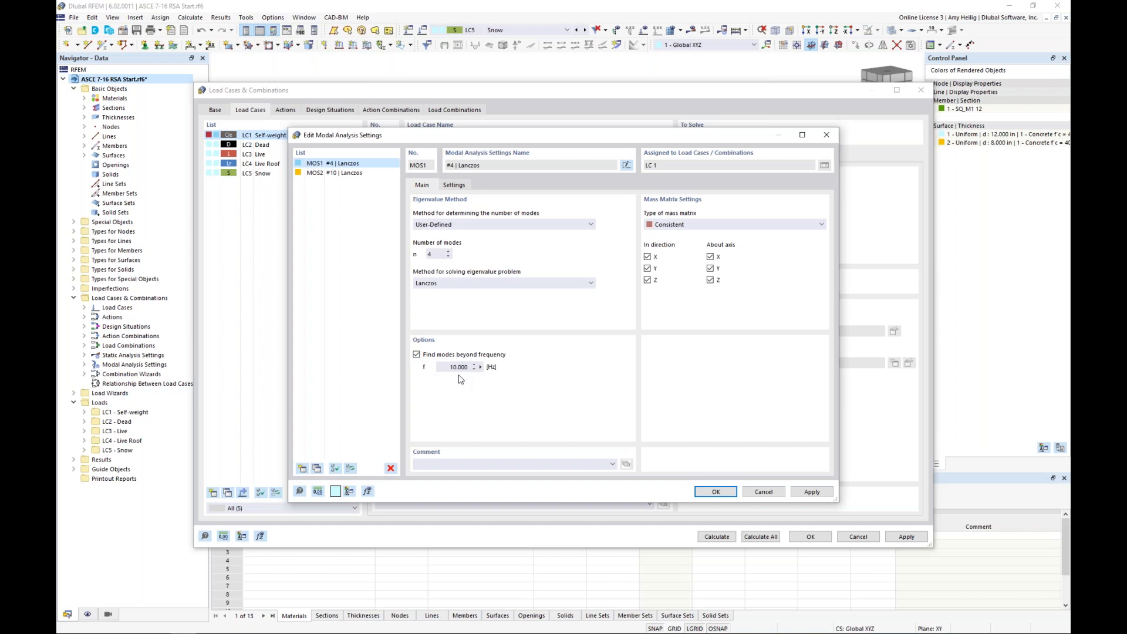
click(417, 355)
Set the type of mass matrix to Diagonal, check the mass conversion and neglect options, and accept the modal analysis settings.
click(705, 224)
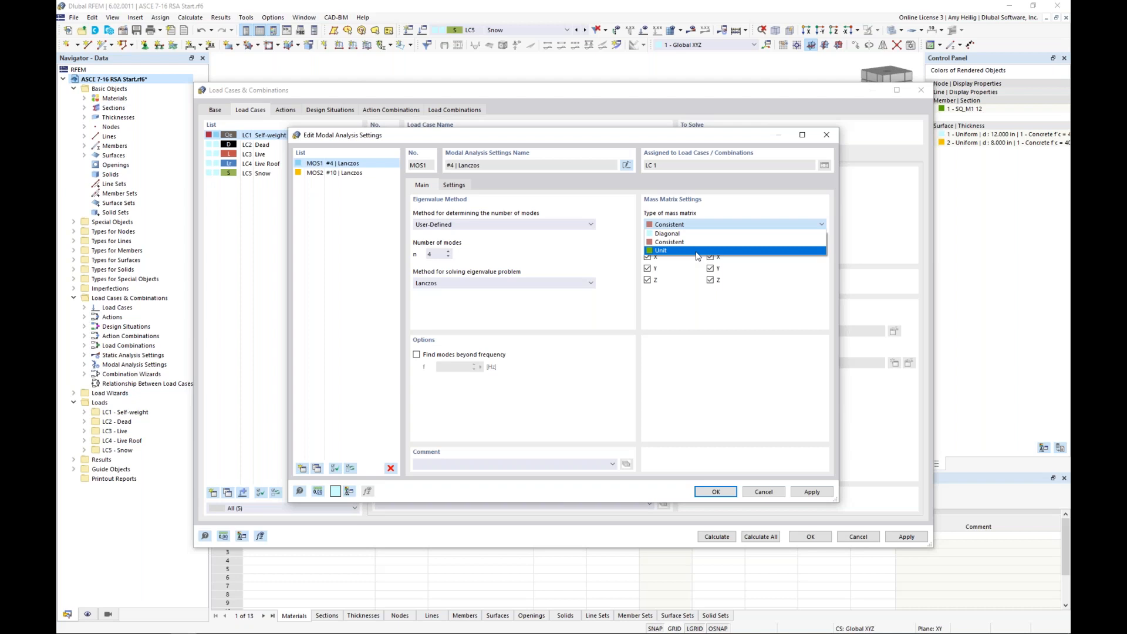
click(697, 234)
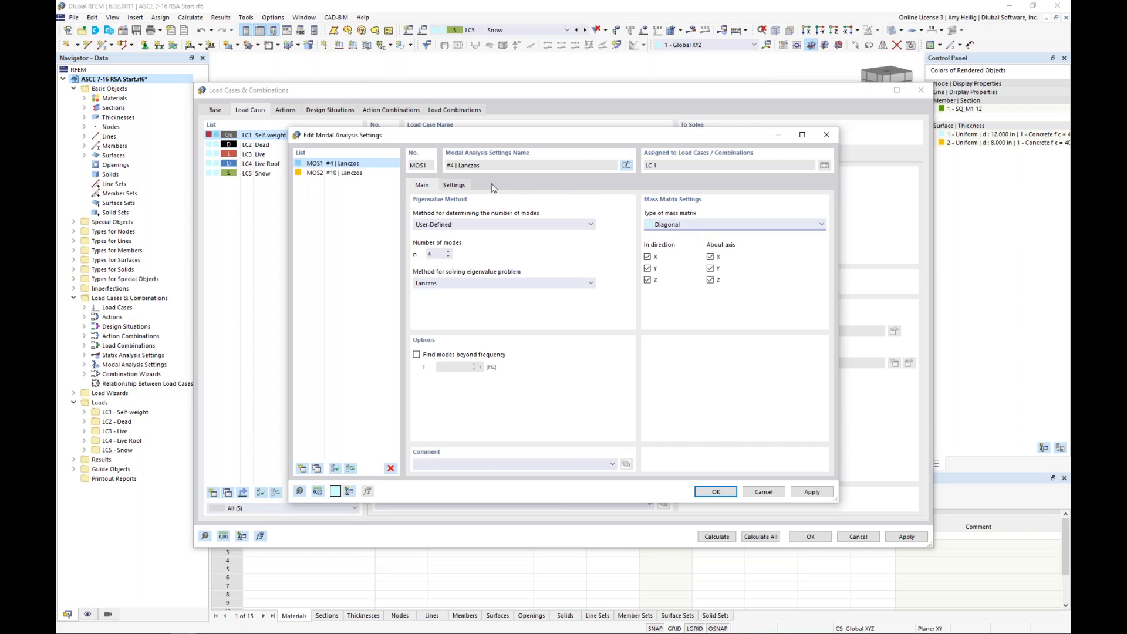
click(463, 186)
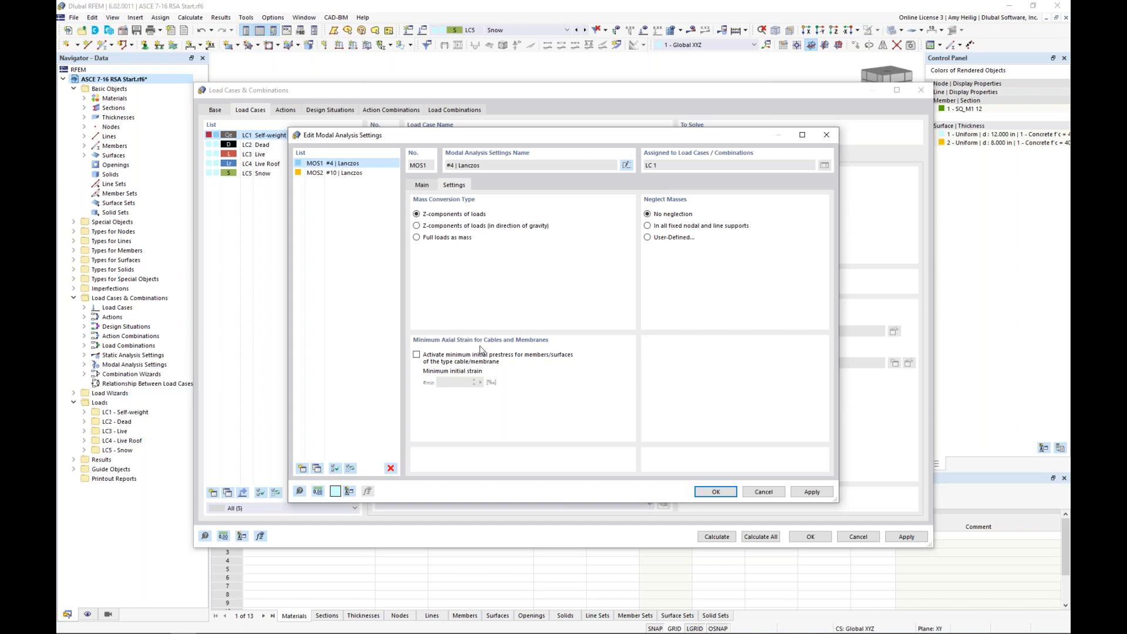
click(426, 185)
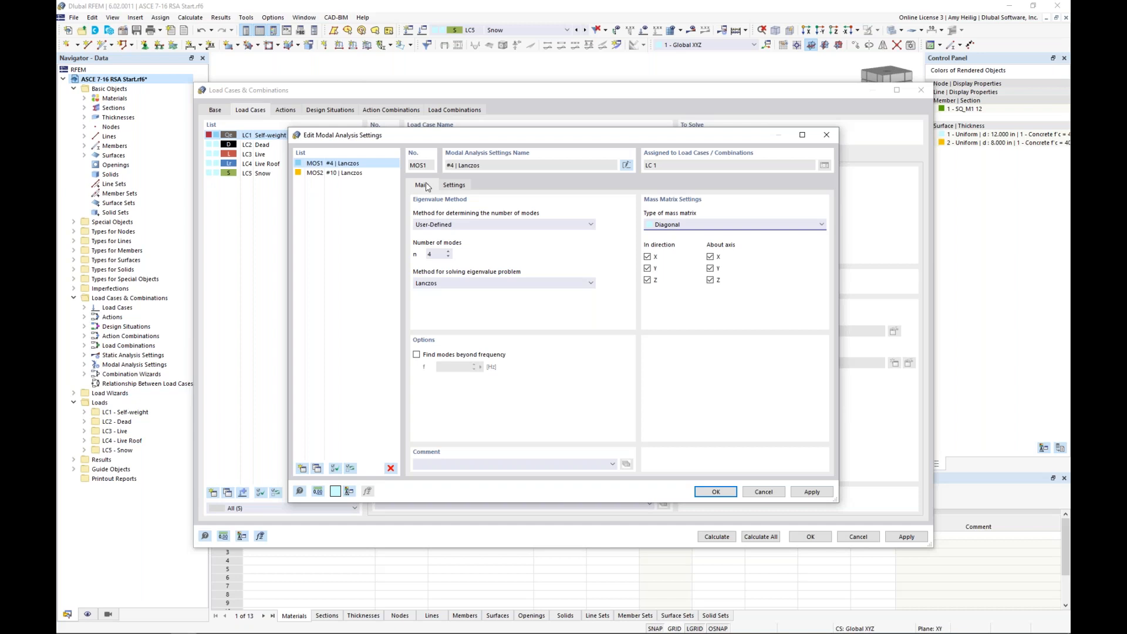
click(703, 495)
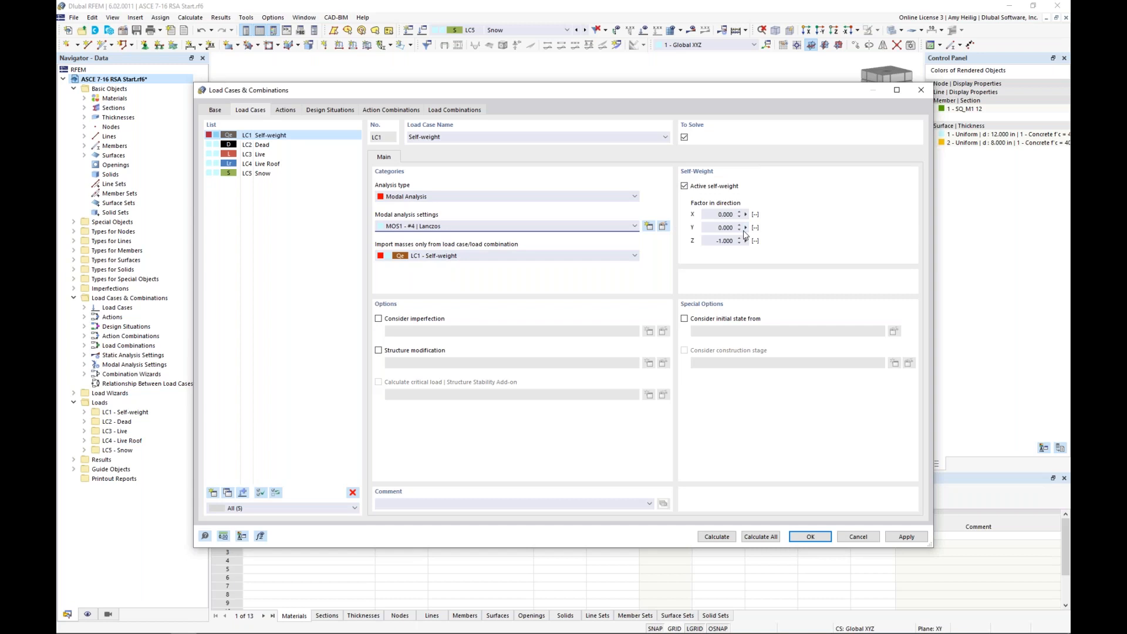
Calculate the modal analysis of load case LC1 and step through the resulting mode shapes up to mode 4.
click(714, 537)
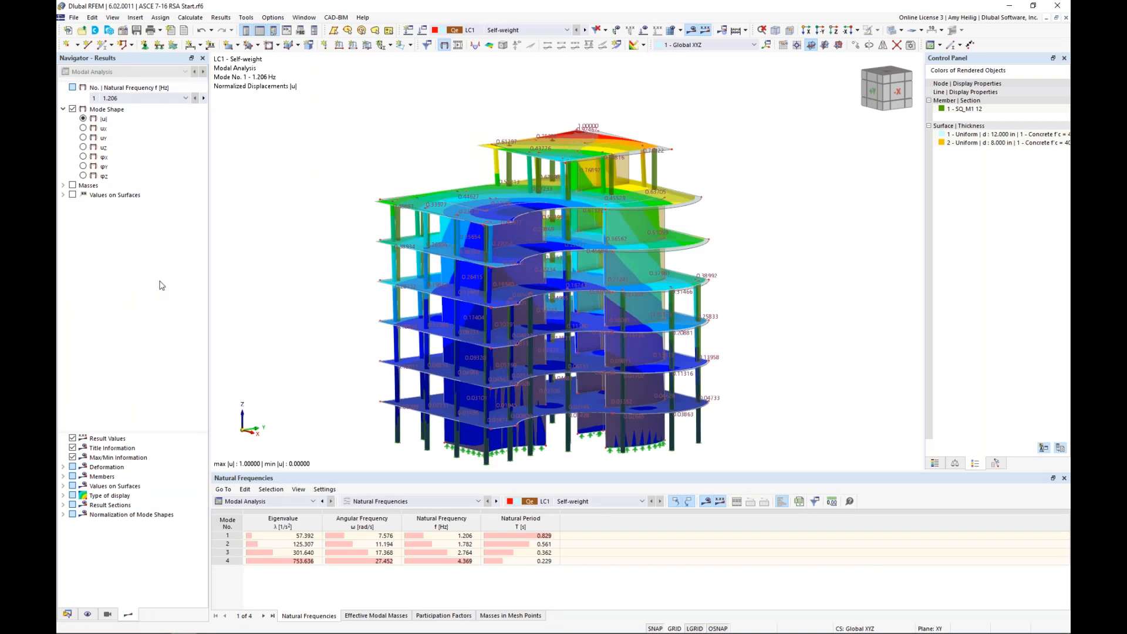
click(167, 99)
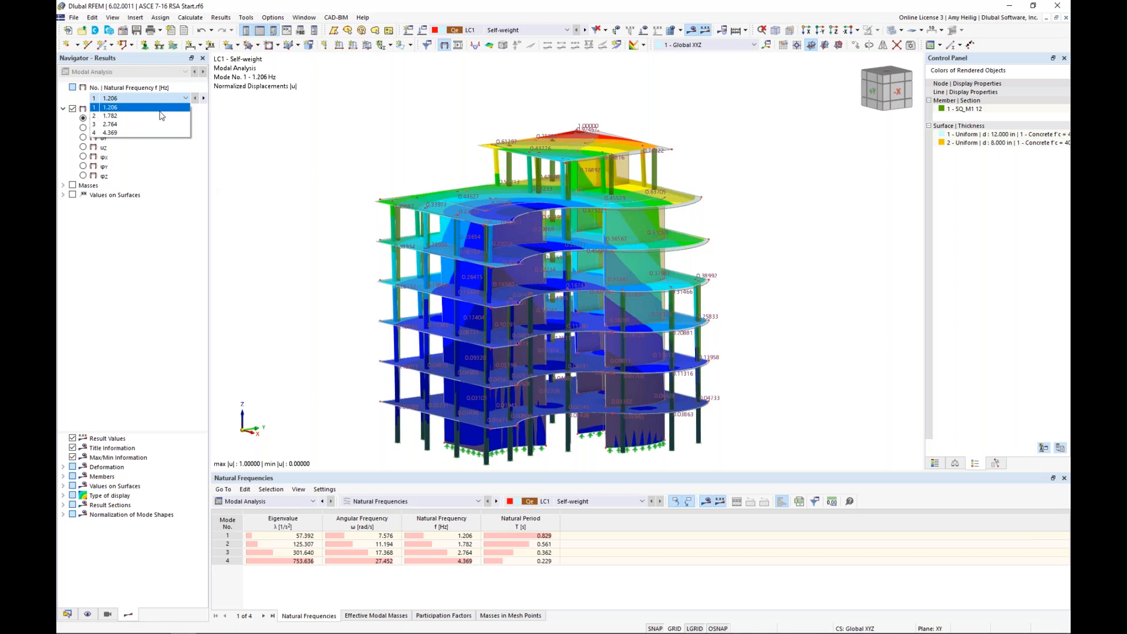
click(153, 110)
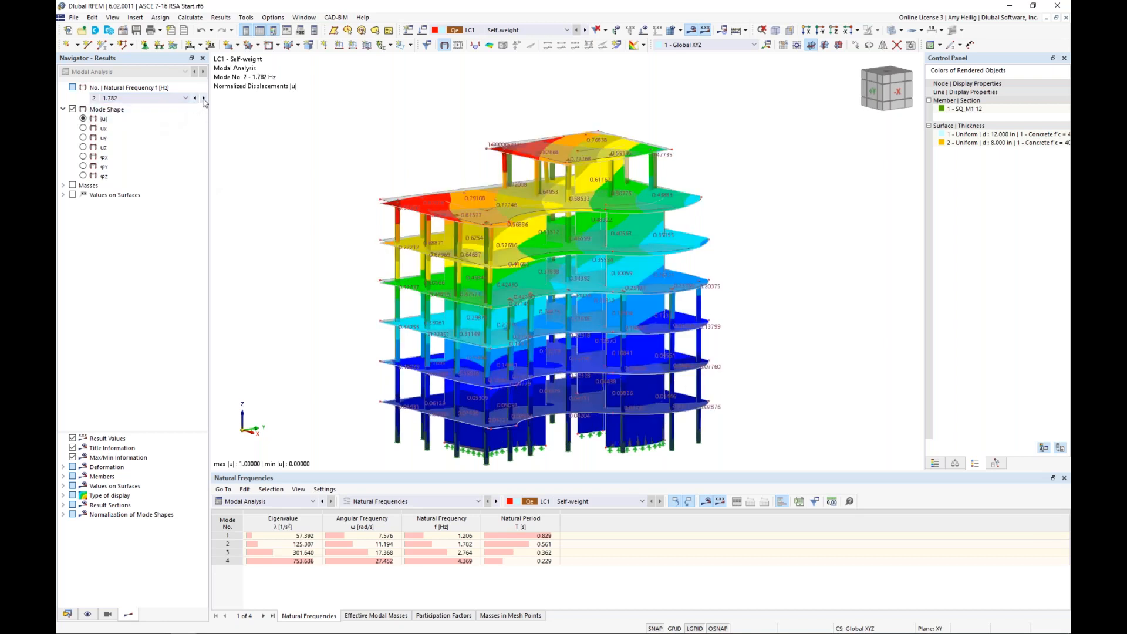
click(203, 99)
click(204, 99)
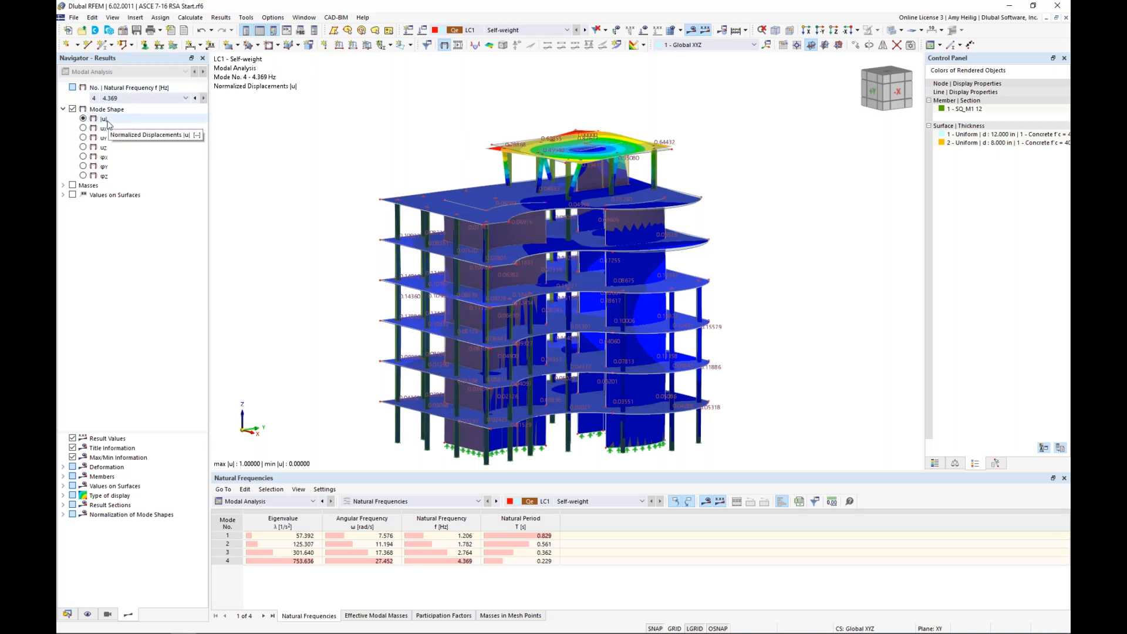
Check the mode shape normalization options and the displacement colour scale, and return to mode shape 1.
click(64, 514)
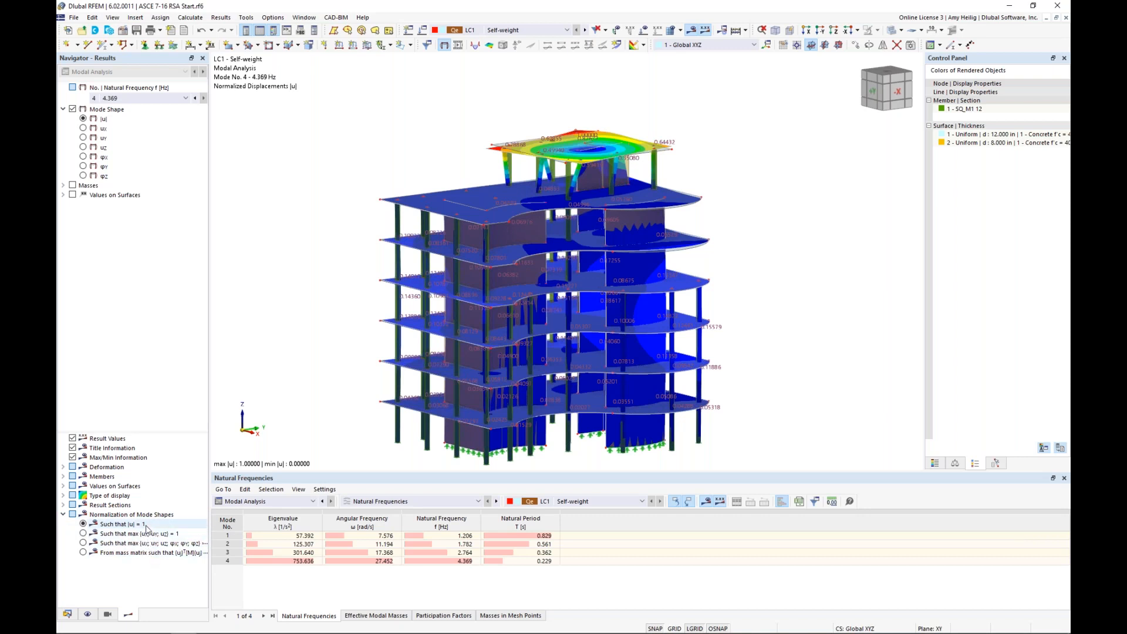
click(934, 463)
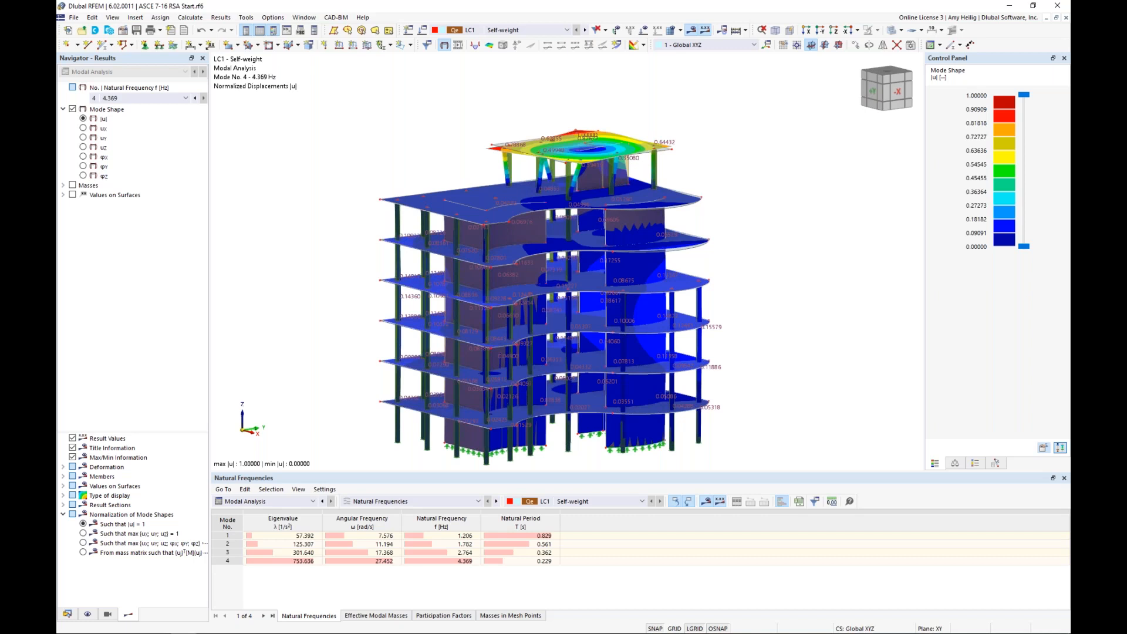
click(164, 98)
click(117, 107)
Enlarge the results table and compare modes 1 to 3 from the Natural Frequencies table with their shapes in the model.
drag(397, 473, 397, 421)
scroll(541, 304, down, 1)
middle_drag(540, 304, 558, 259)
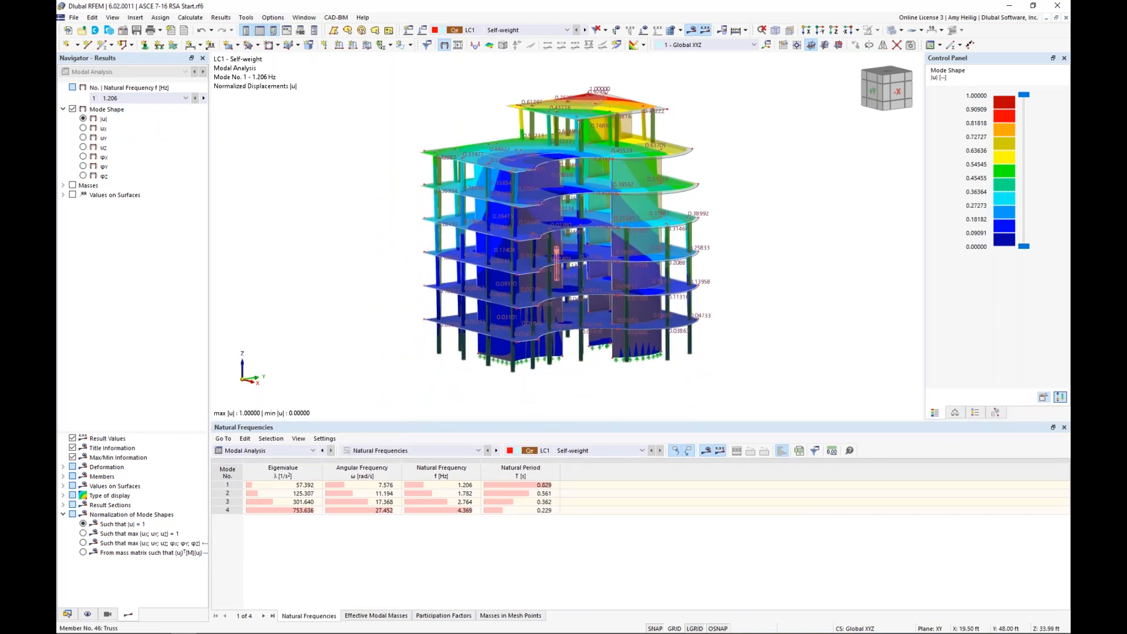
click(276, 451)
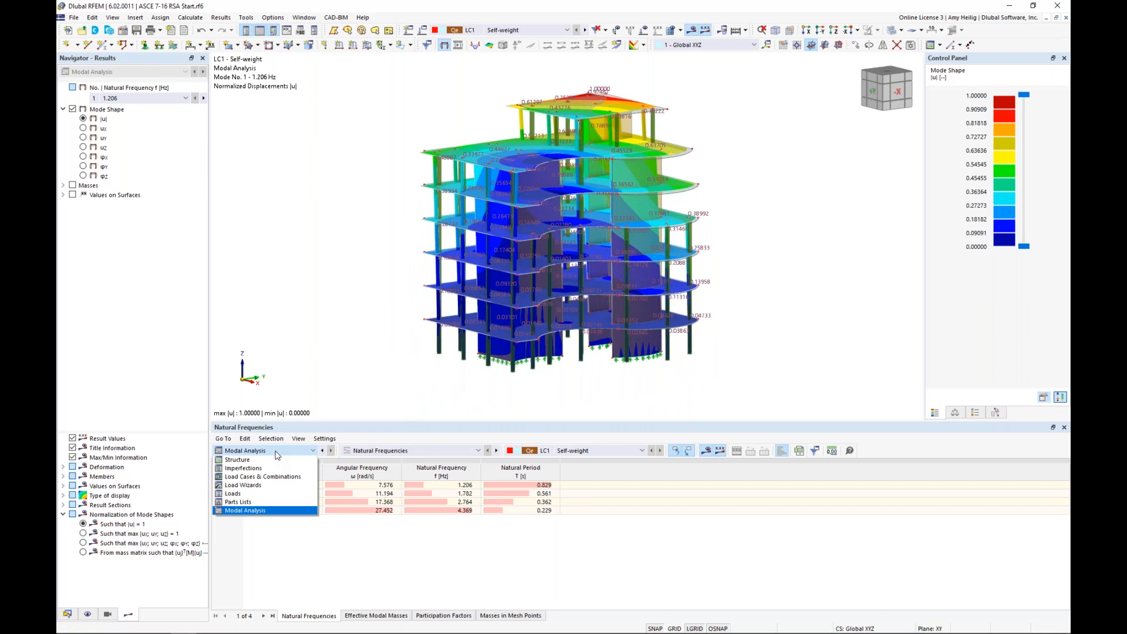
click(270, 511)
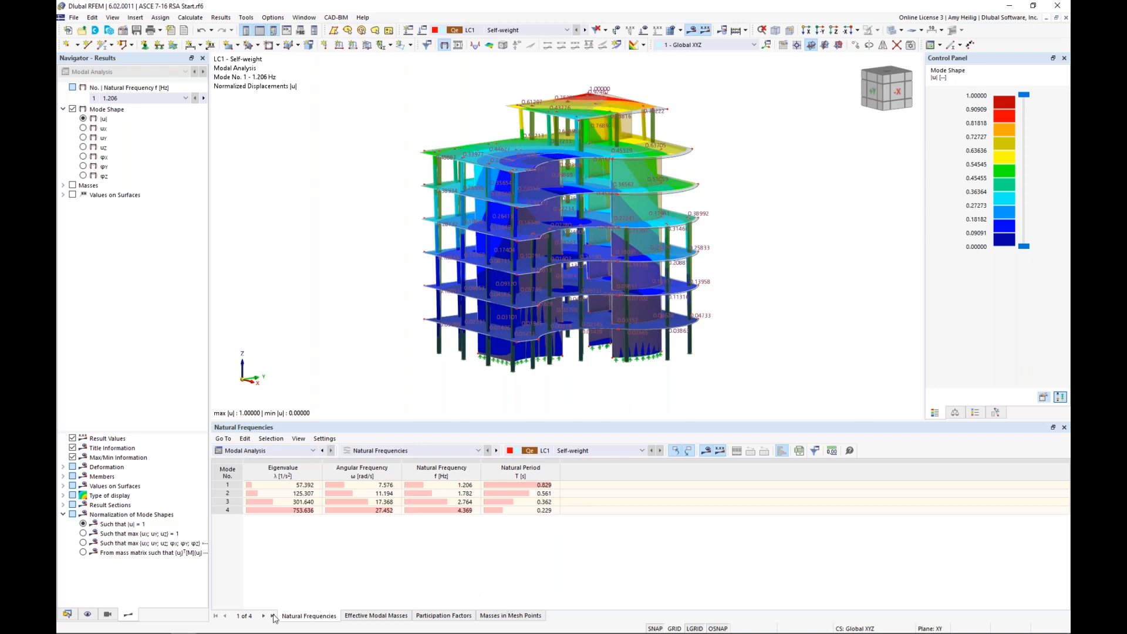
click(364, 485)
click(363, 494)
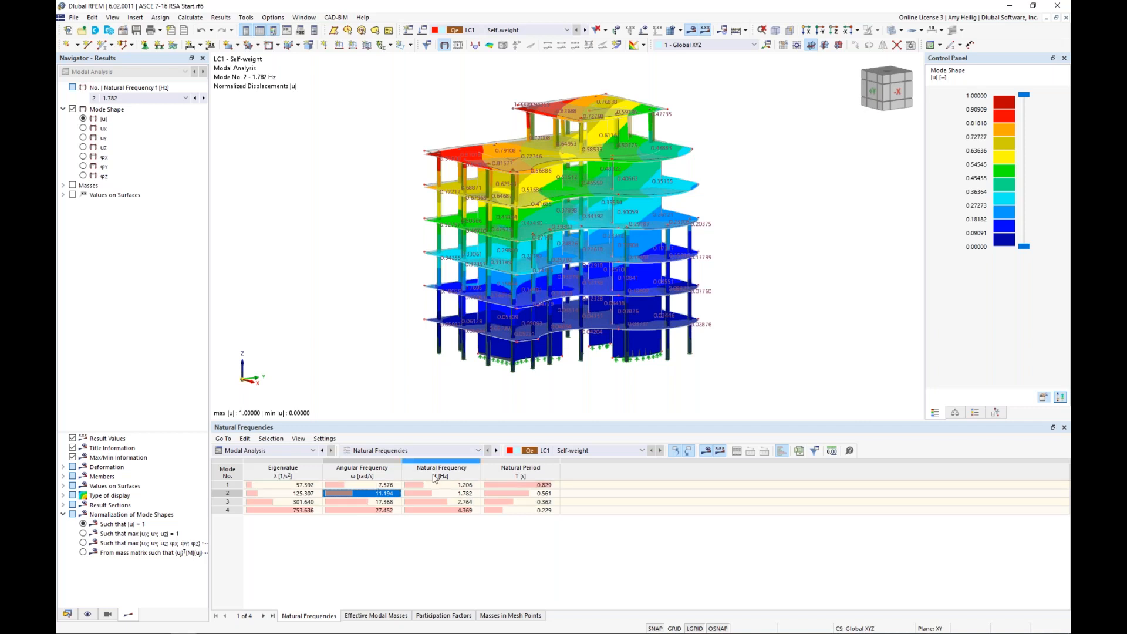
click(373, 503)
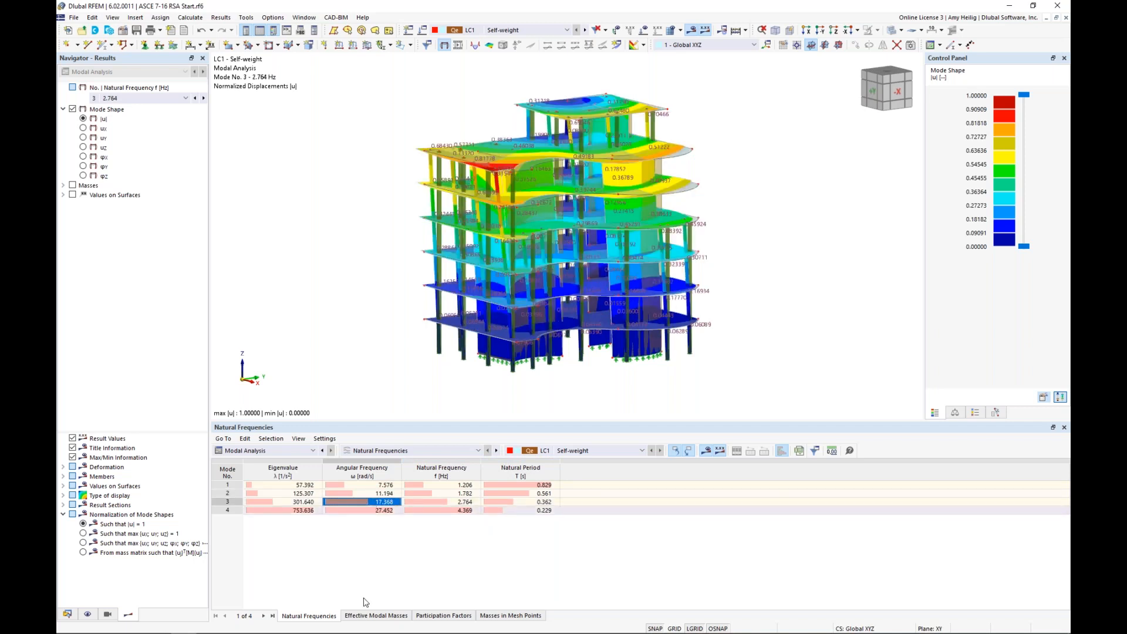
Examine the effective modal masses, and locate several points from the Masses in Mesh Points table in the model.
click(362, 616)
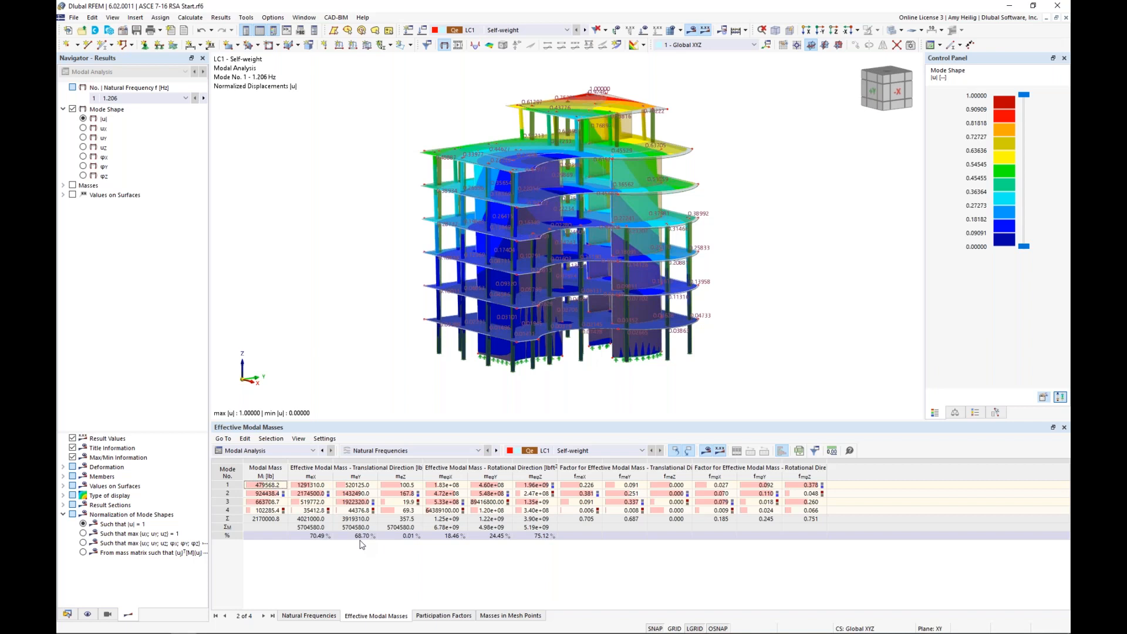
click(510, 616)
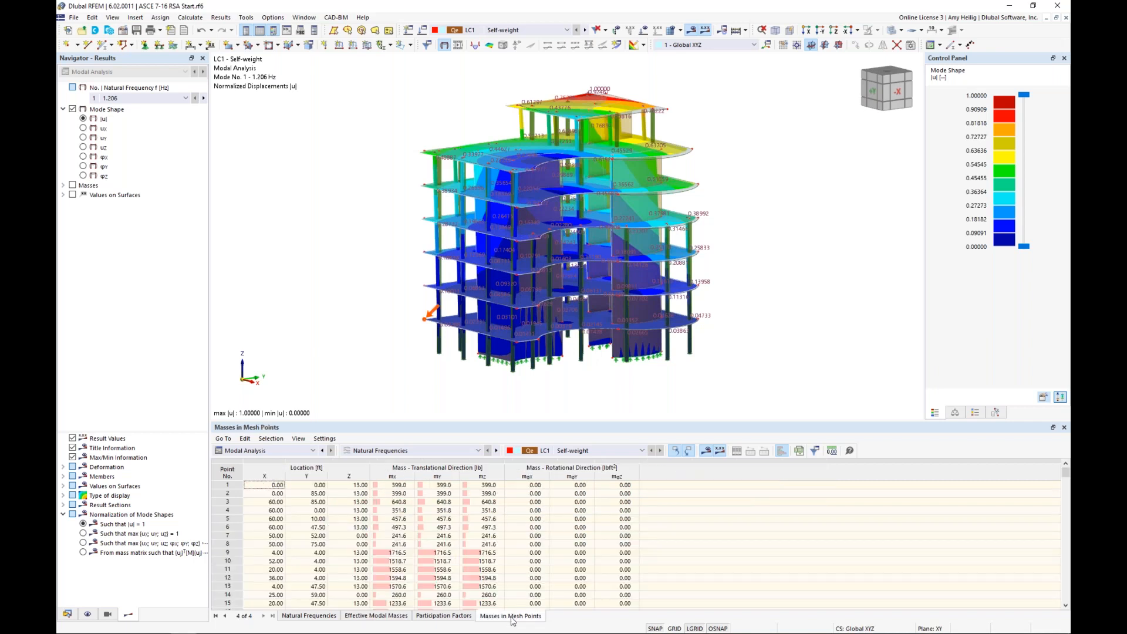
click(320, 519)
click(320, 528)
click(320, 535)
click(320, 545)
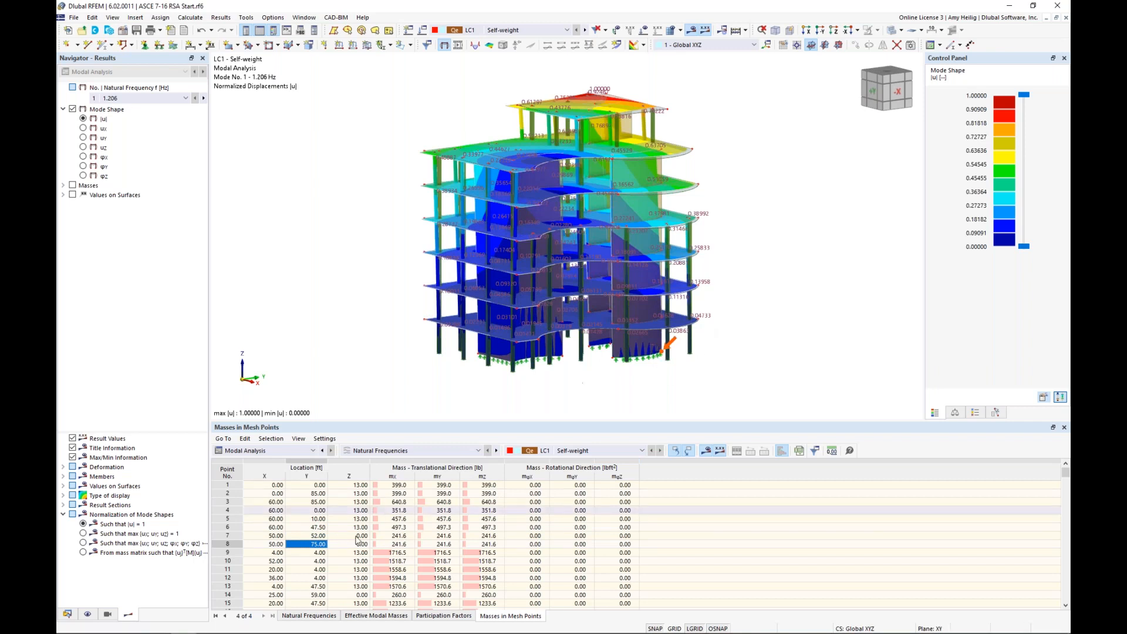
click(321, 562)
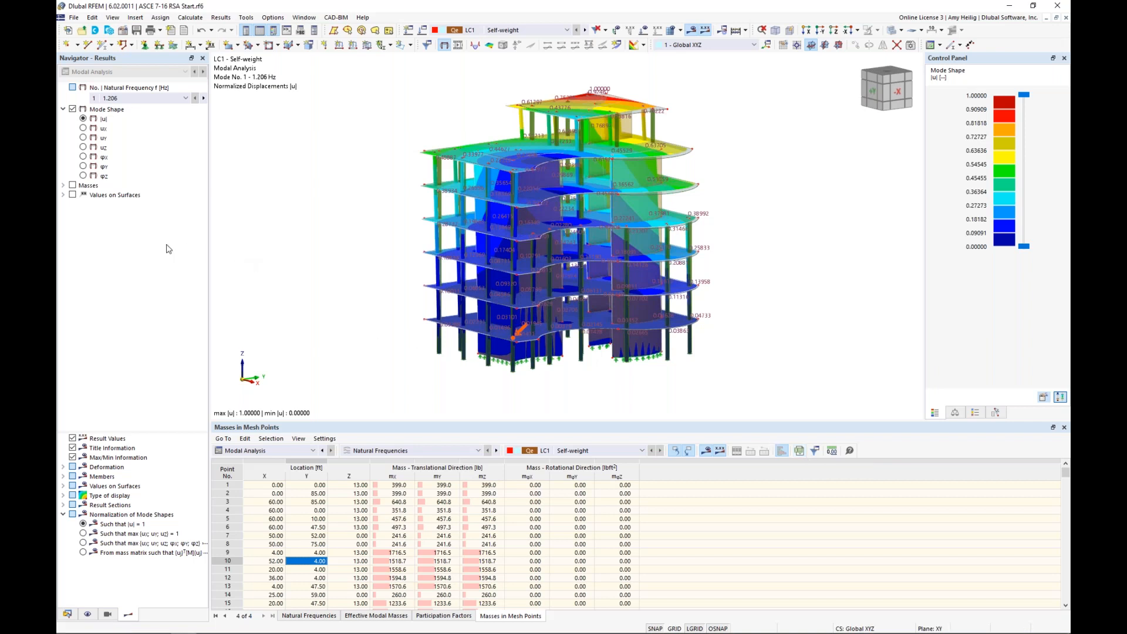
Display the translational masses mX on the model in place of the mode shape.
click(62, 185)
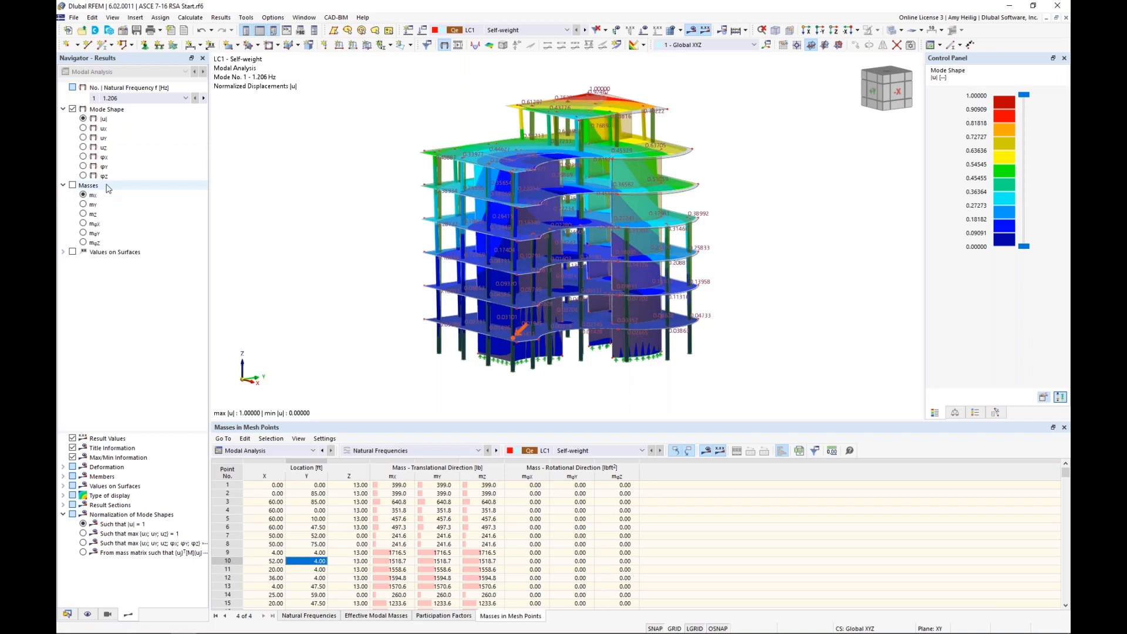
click(72, 185)
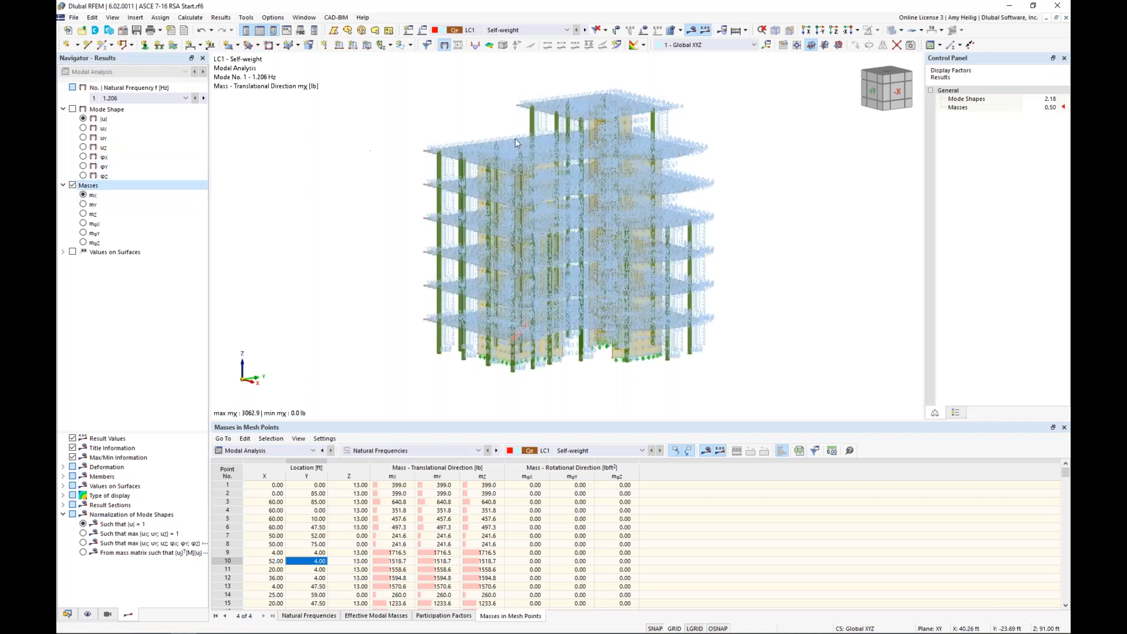
middle_drag(516, 137, 534, 195)
scroll(591, 213, up, 5)
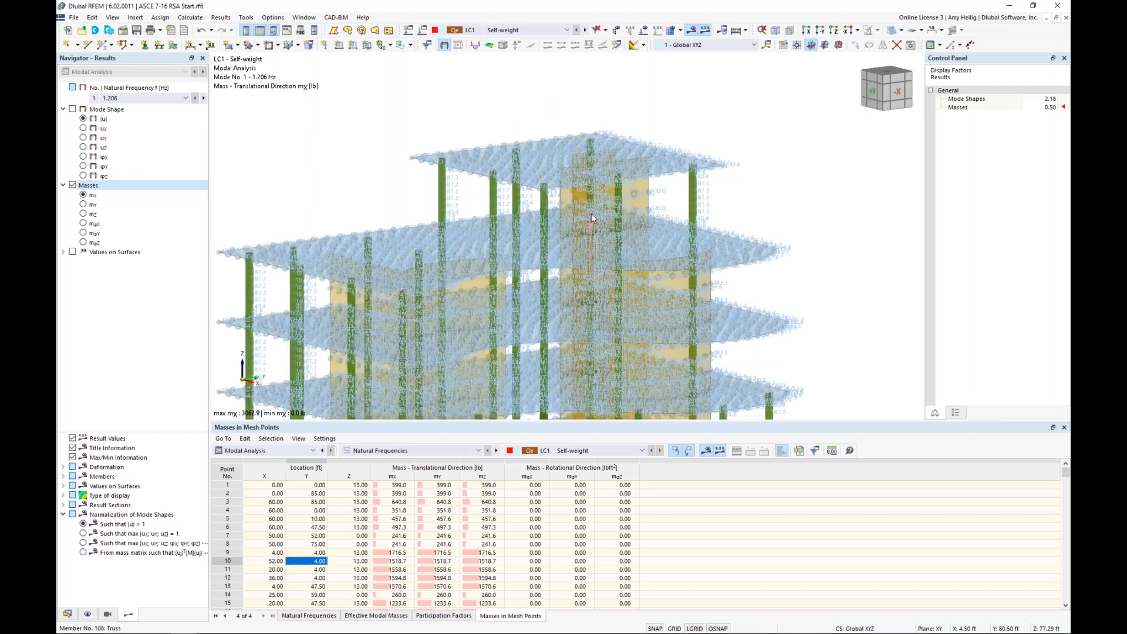
Isolate the uppermost storey with its roof, columns and walls, and show it as wireframe to inspect the mesh point masses up close.
drag(746, 182, 326, 80)
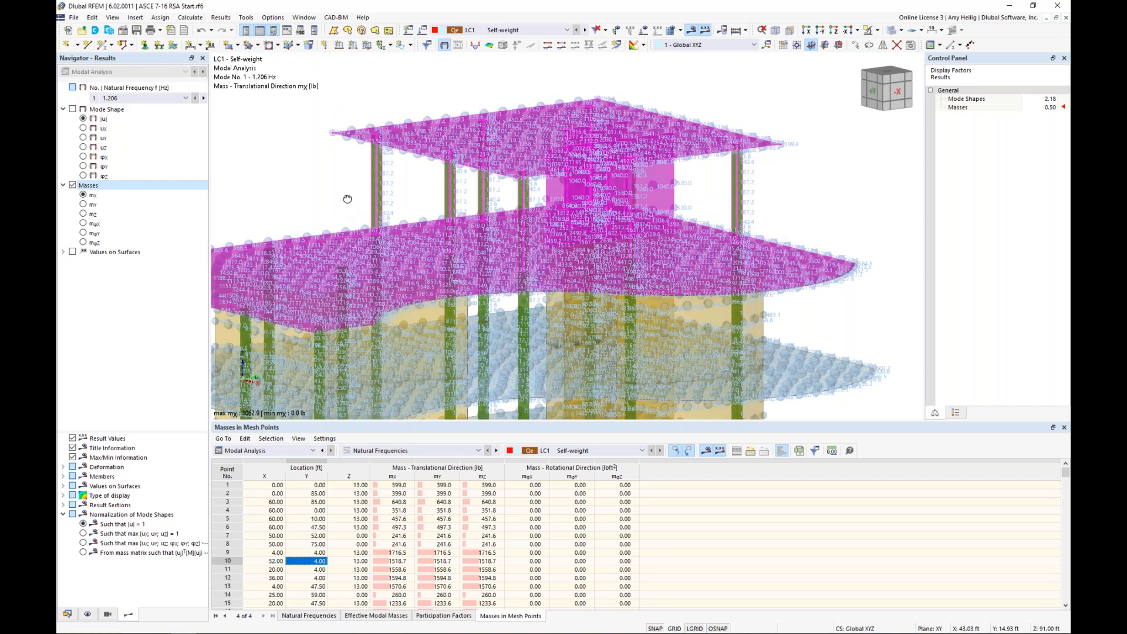
ctrl+middle_drag(347, 199, 352, 158)
click(821, 210)
drag(823, 214, 317, 105)
click(878, 32)
click(893, 45)
click(901, 30)
click(898, 43)
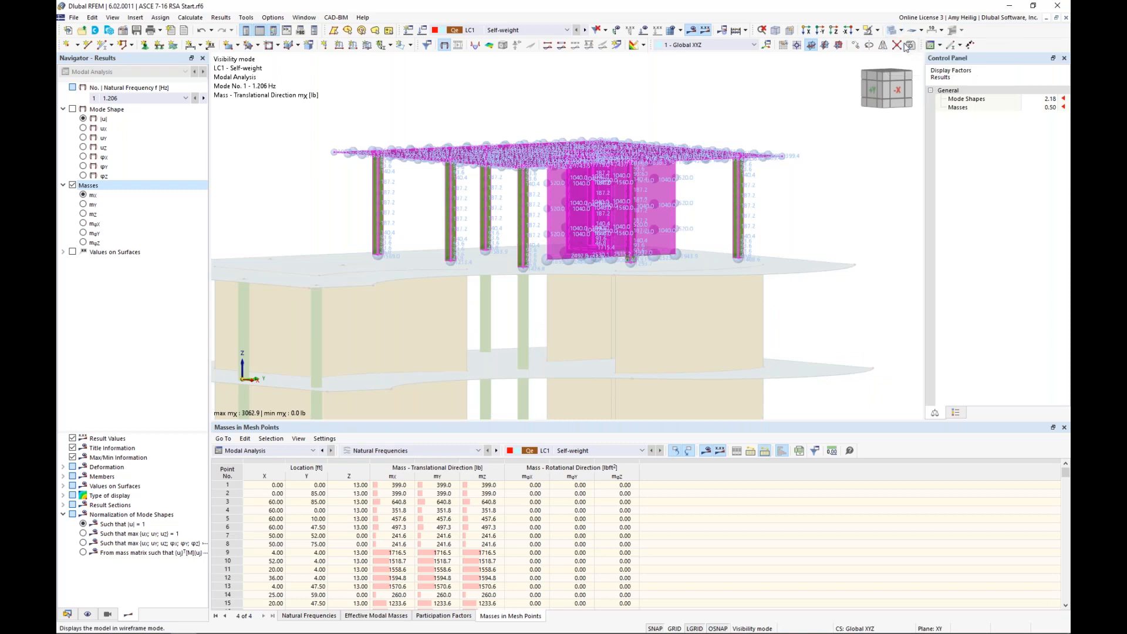
ctrl+middle_drag(452, 196, 397, 193)
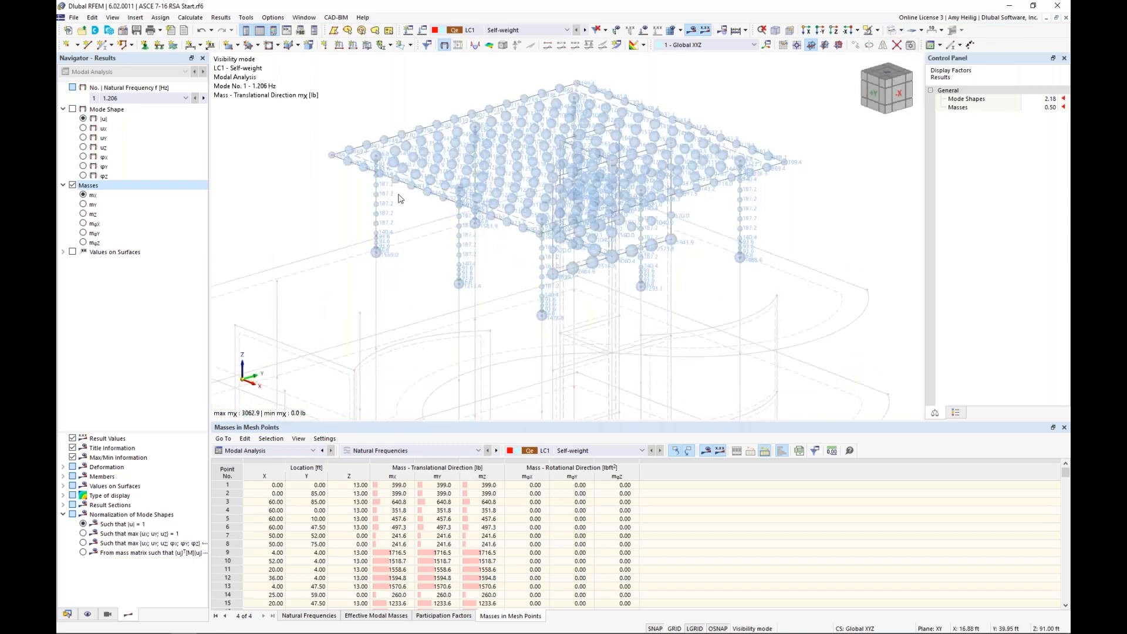
scroll(397, 194, up, 5)
middle_drag(584, 263, 528, 220)
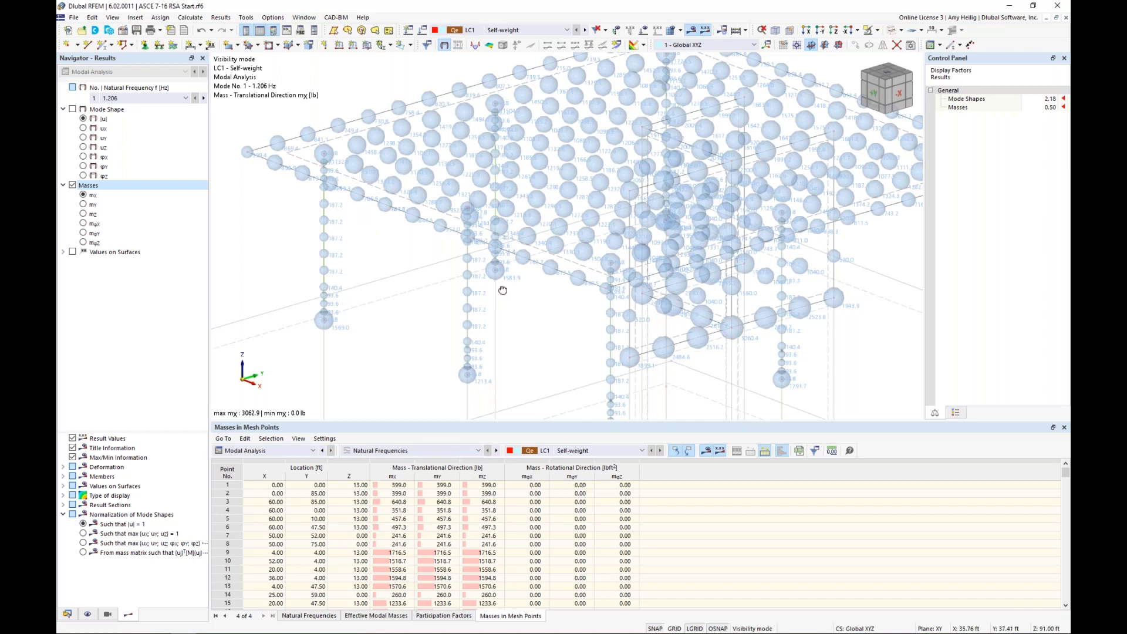
Set mass neglection to user-defined in the MOS1 modal analysis settings of load case LC1 Self-weight.
ctrl+middle_drag(502, 290, 453, 253)
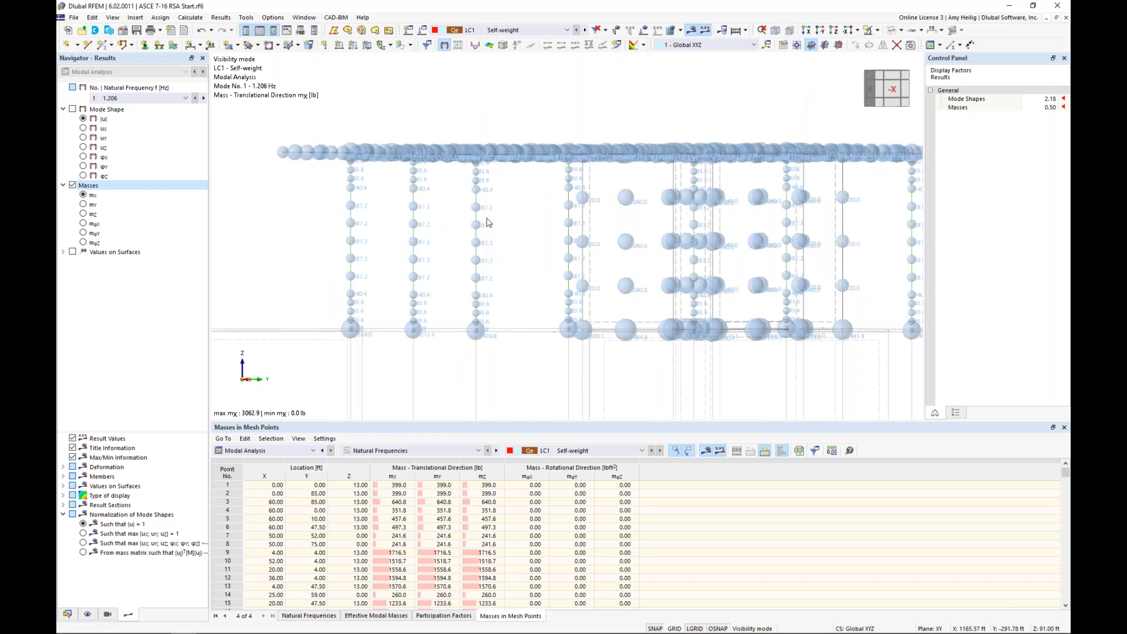
ctrl+middle_drag(516, 206, 443, 195)
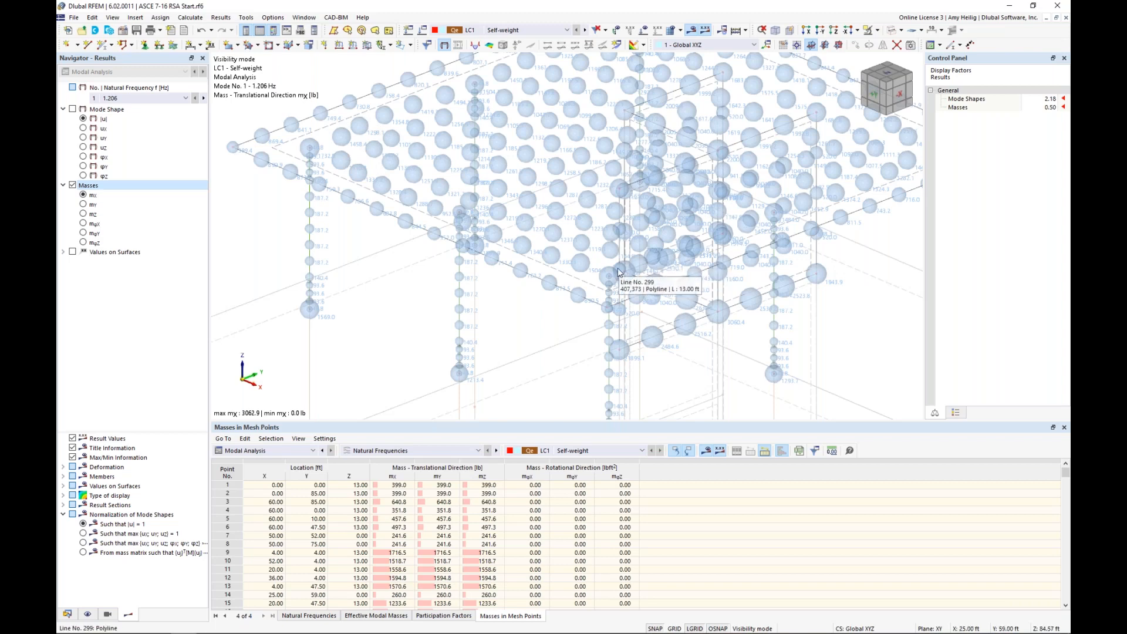
scroll(618, 272, down, 3)
middle_drag(558, 322, 545, 309)
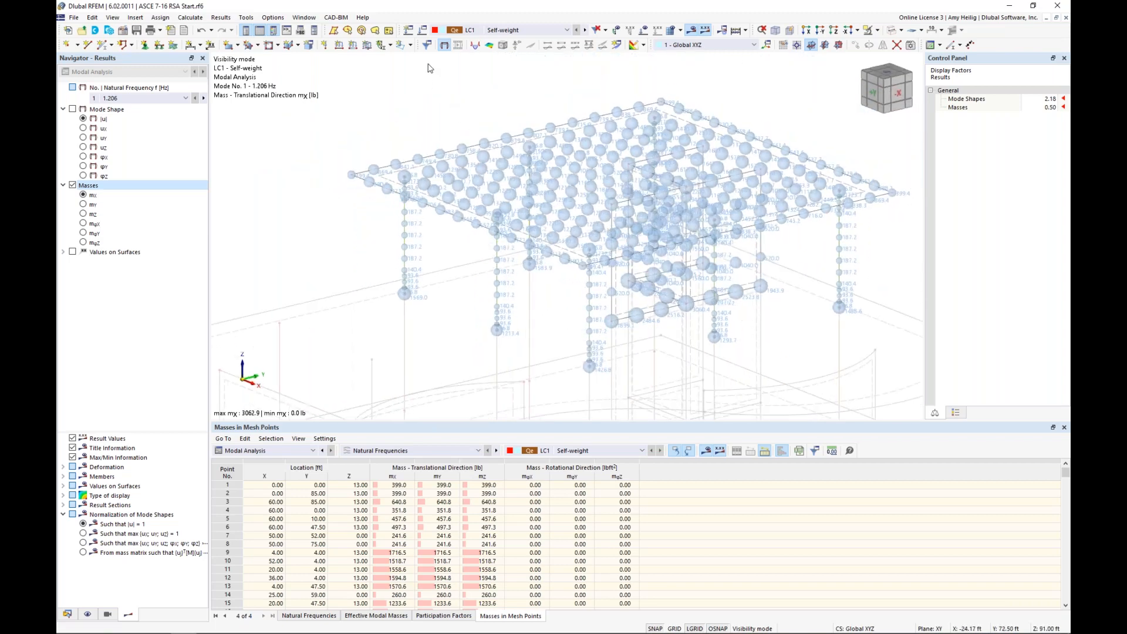
click(424, 33)
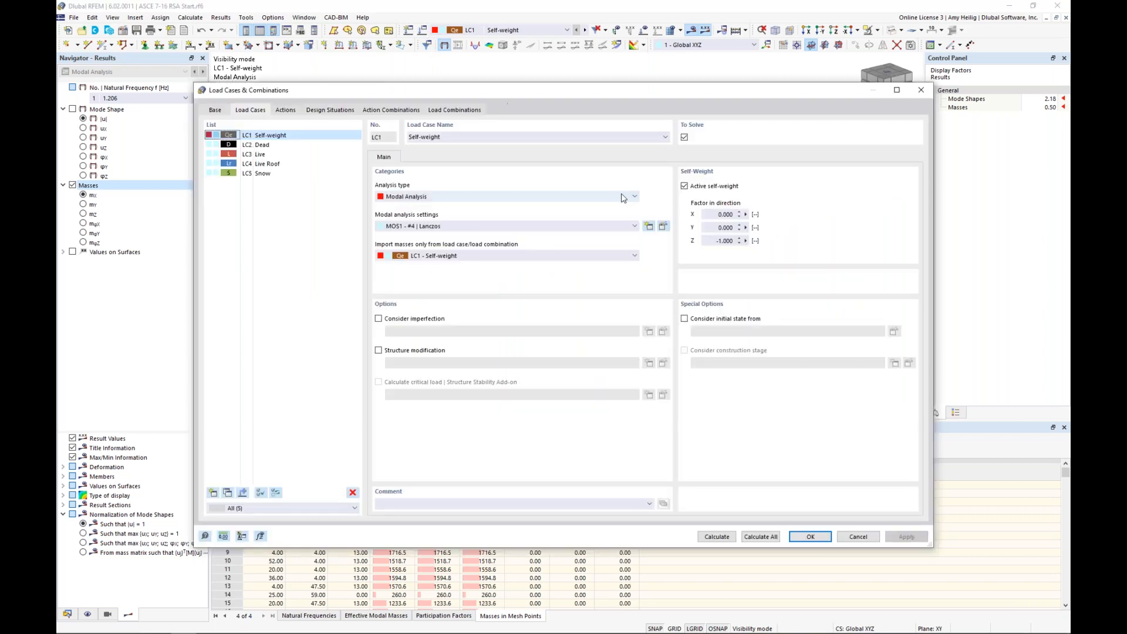
click(663, 226)
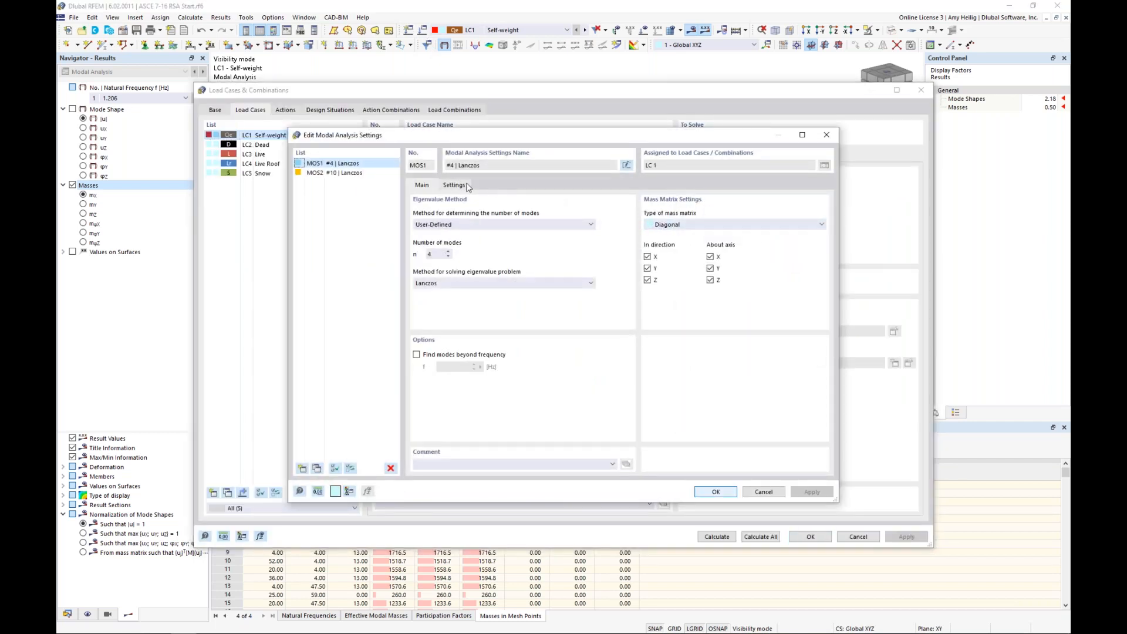
click(464, 186)
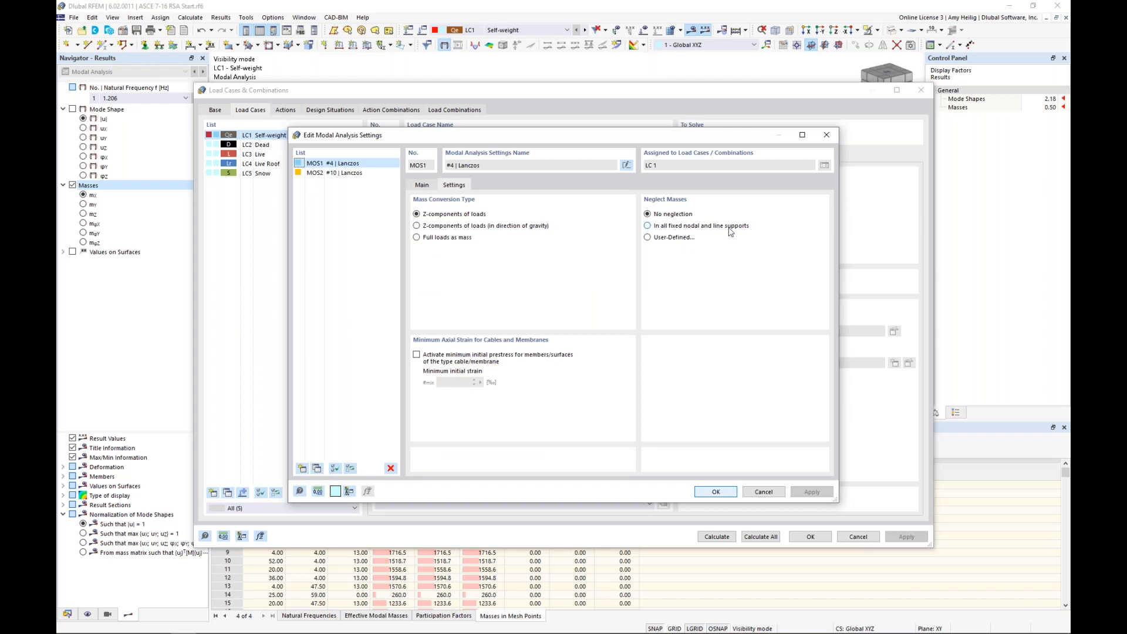
click(648, 238)
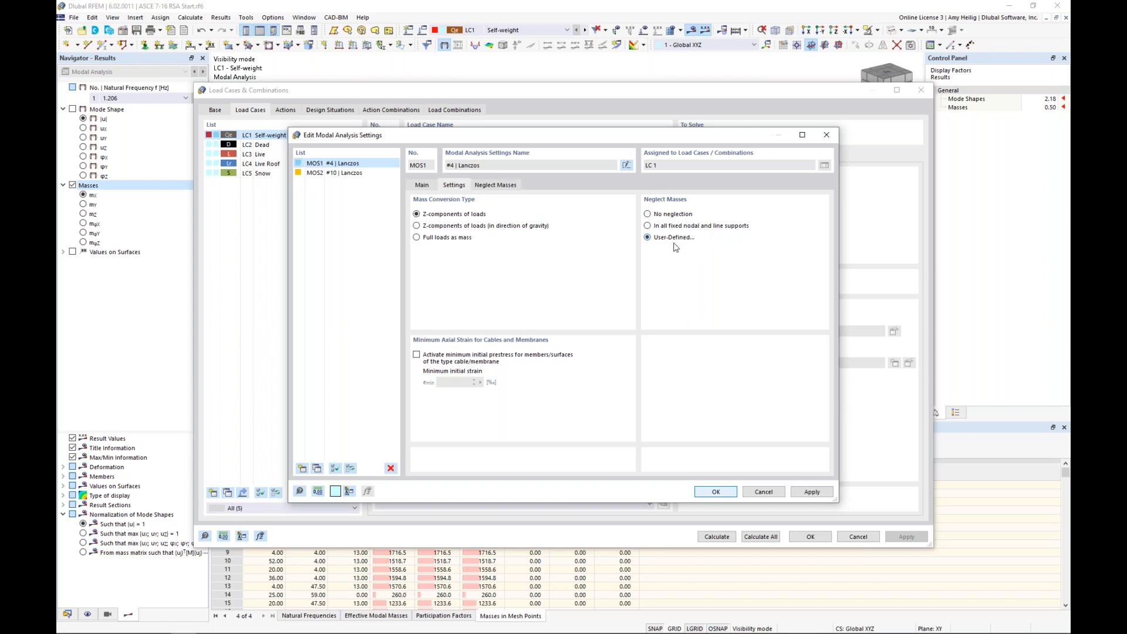
Neglect the masses of roof surface 53 in all directions and about all axes, accepting the deletion of existing results.
click(508, 186)
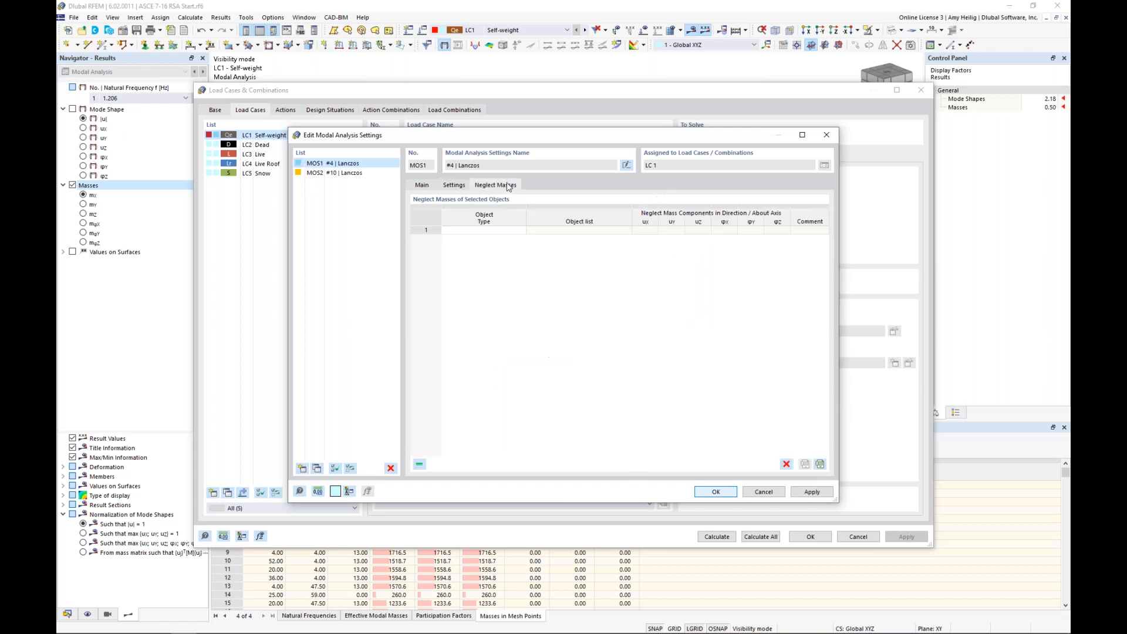
click(500, 233)
click(521, 231)
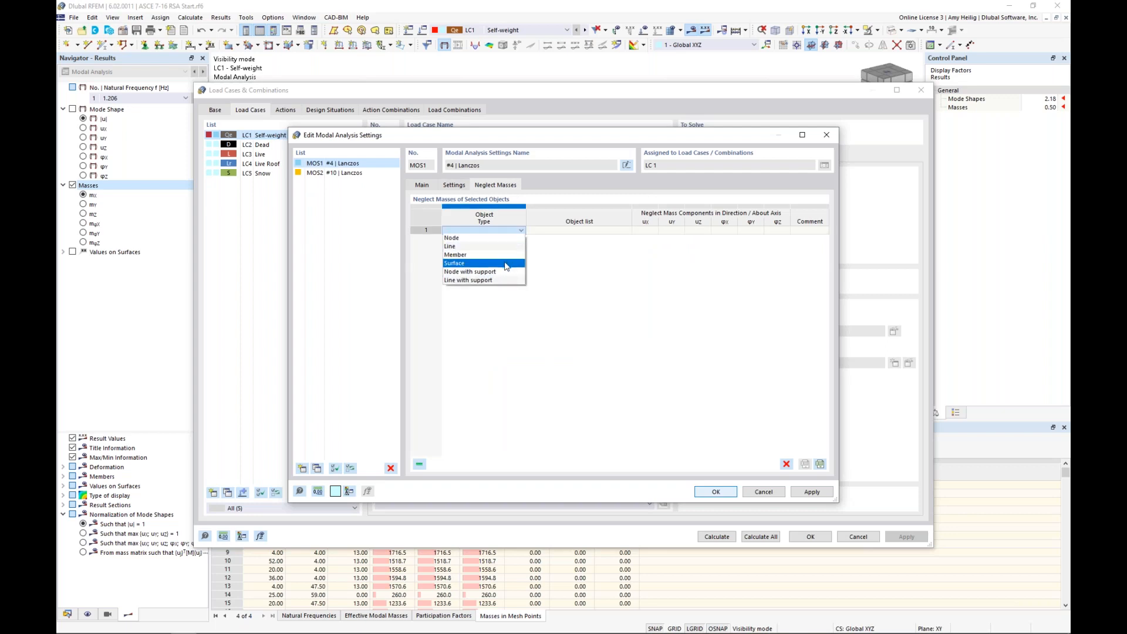
click(507, 263)
click(561, 230)
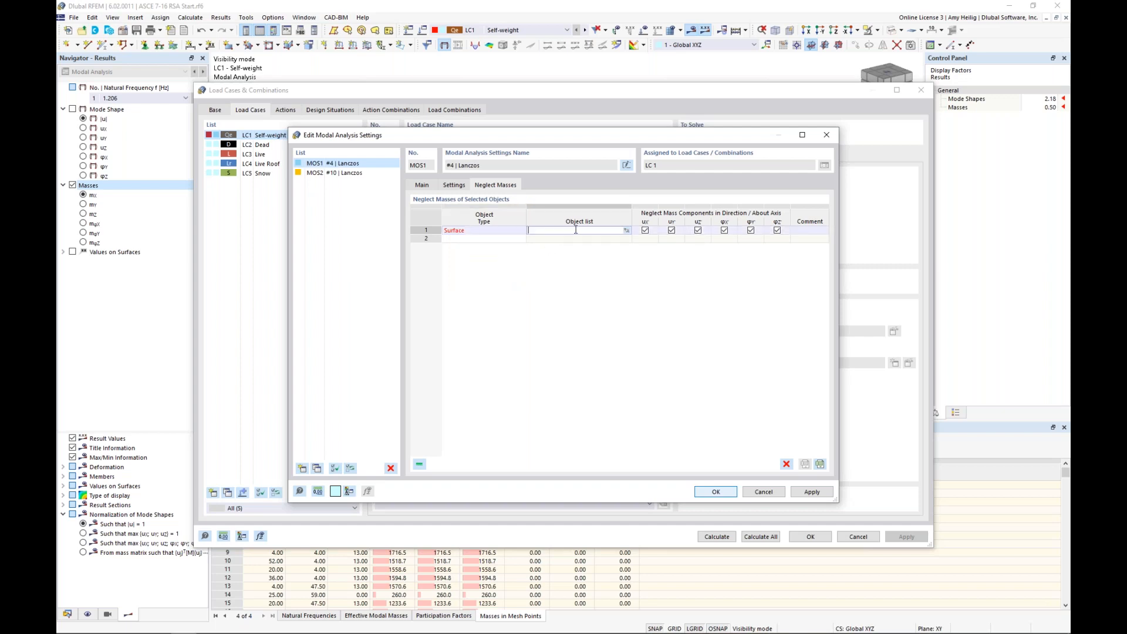
click(627, 231)
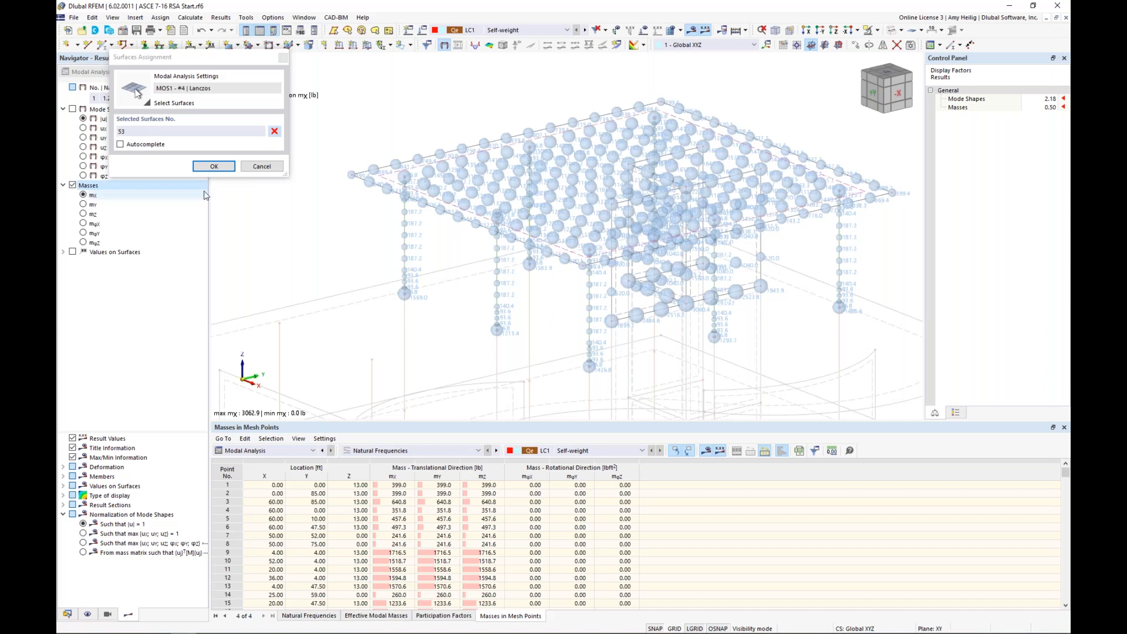
click(214, 166)
click(715, 491)
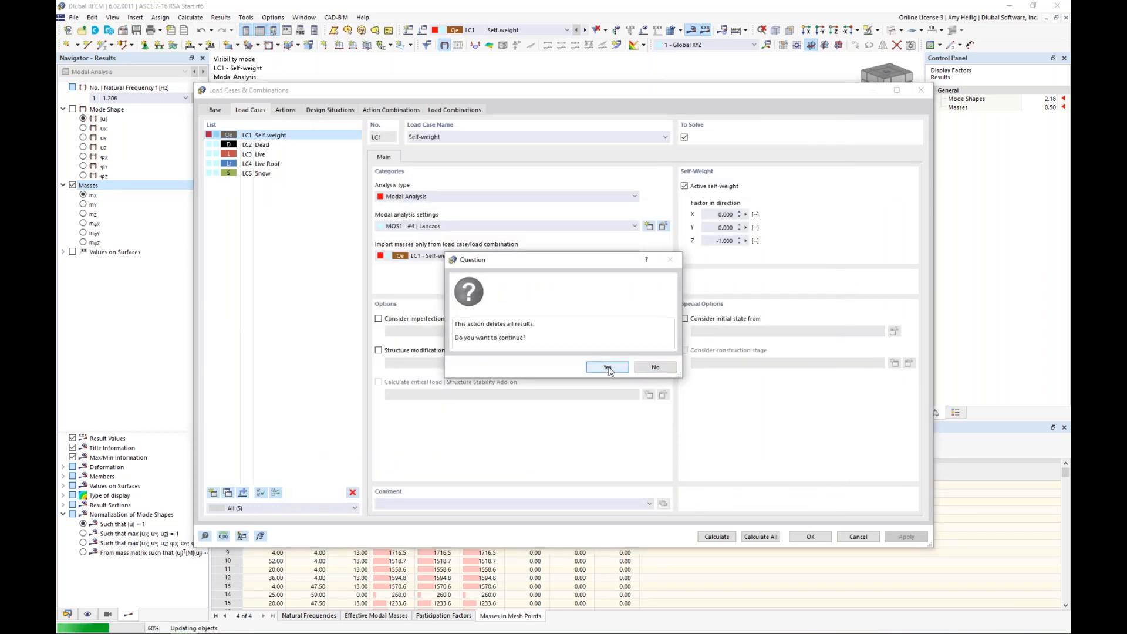
click(607, 369)
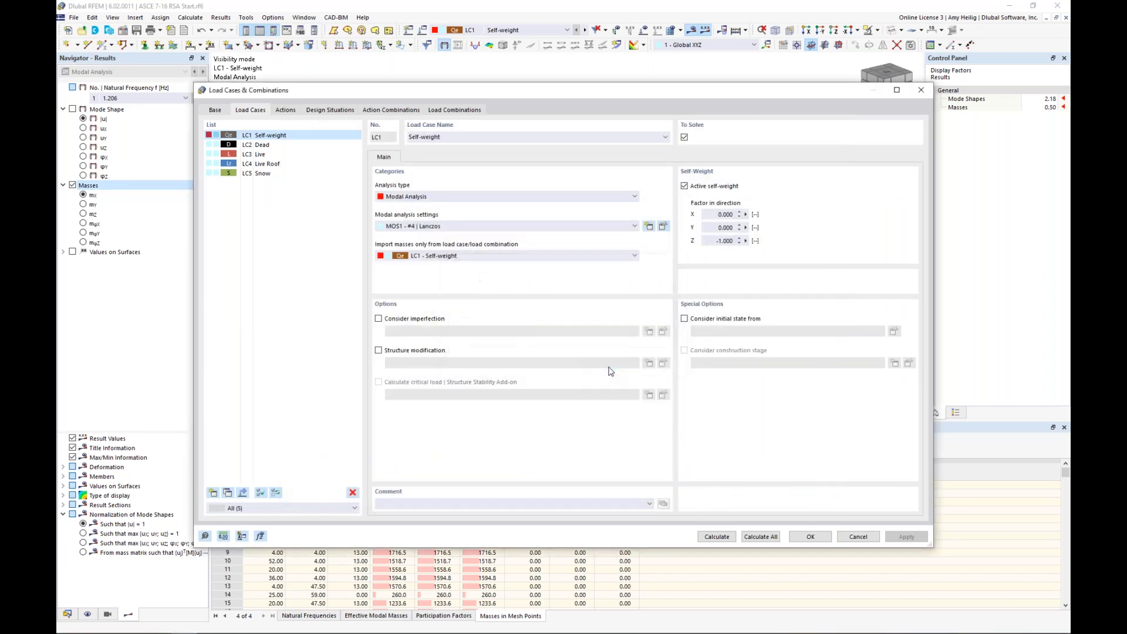
click(810, 536)
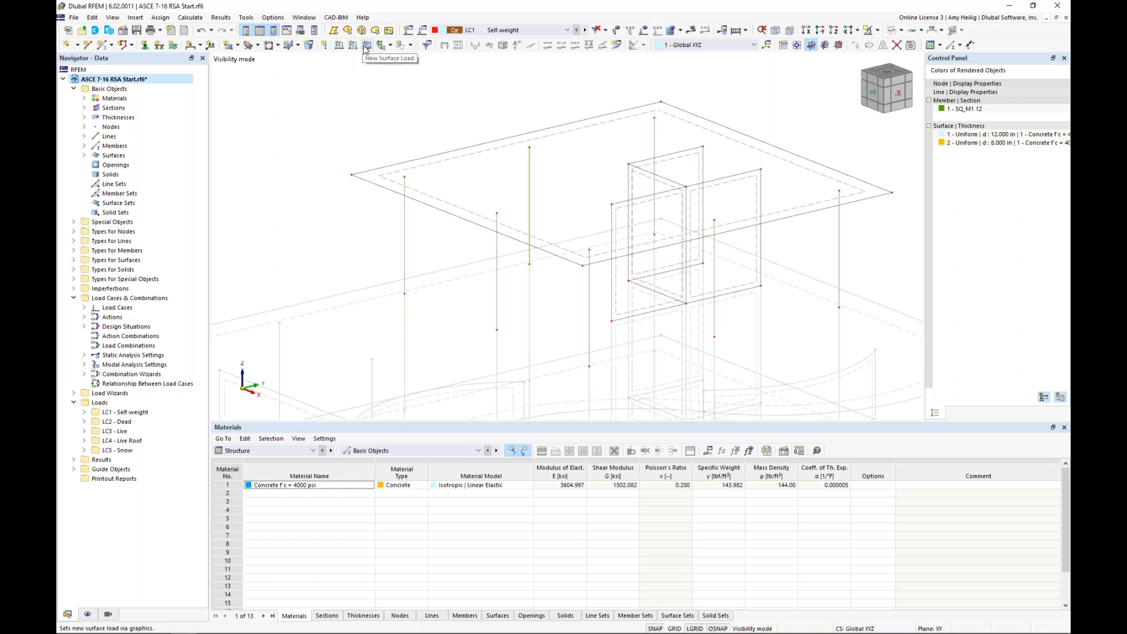
Add a nodal load of type Mass with 2000 lb in LC1 at the outer corner node 409 of the roof slab.
click(325, 46)
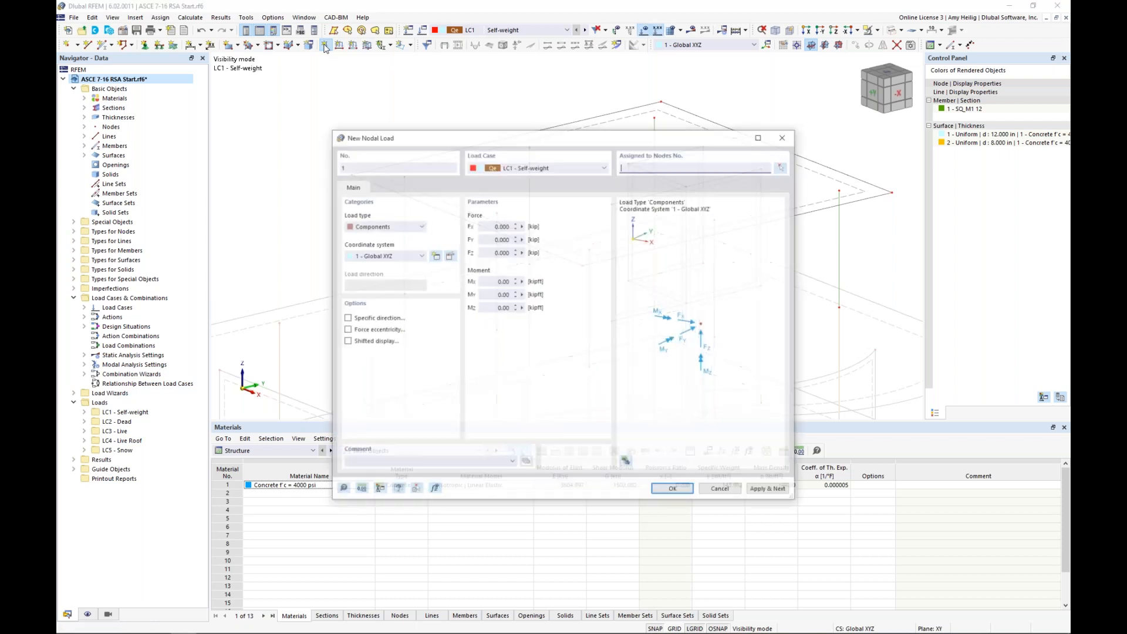
click(412, 228)
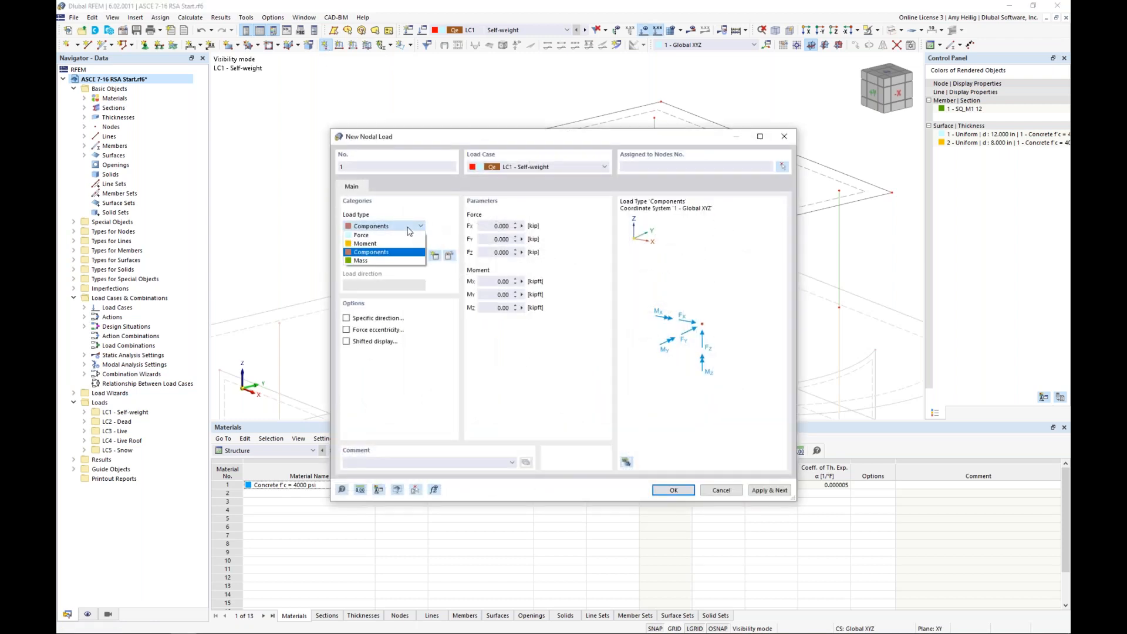
click(385, 261)
drag(491, 227, 599, 235)
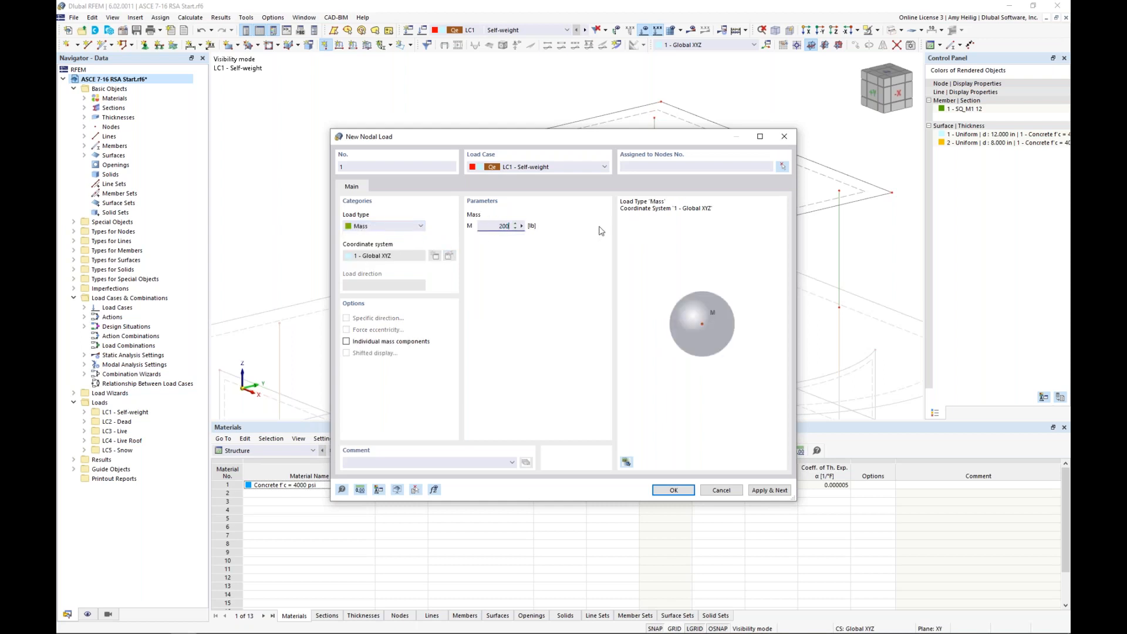
click(784, 167)
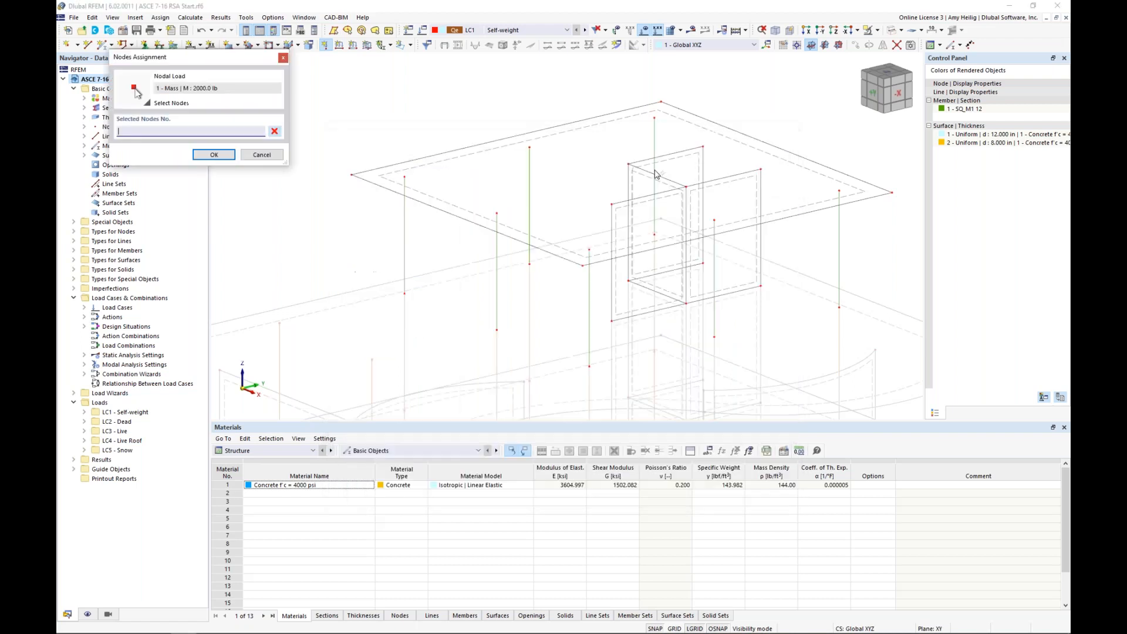
click(354, 179)
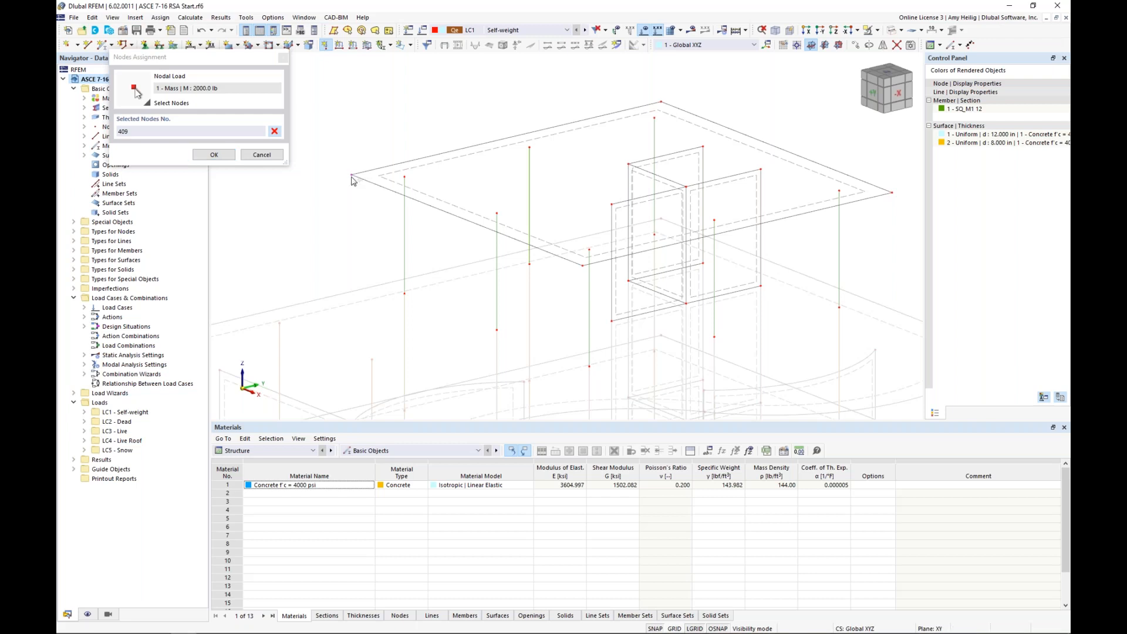
click(213, 154)
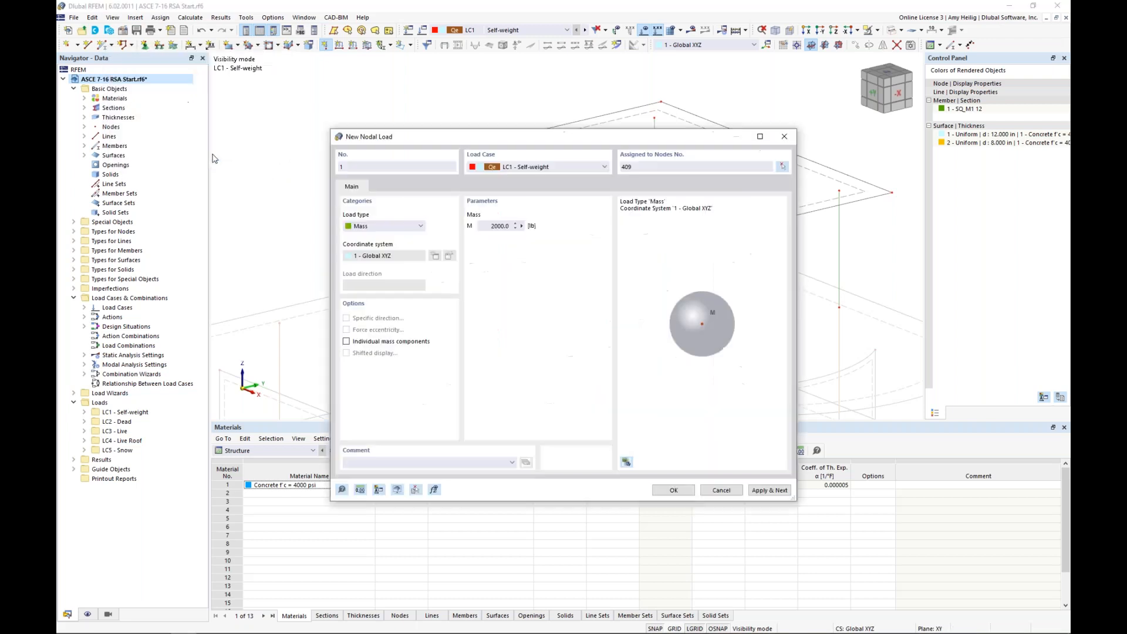
click(668, 492)
Run the missing modal analysis calculation for LC1 and check its list of natural frequencies.
middle_drag(378, 242, 426, 256)
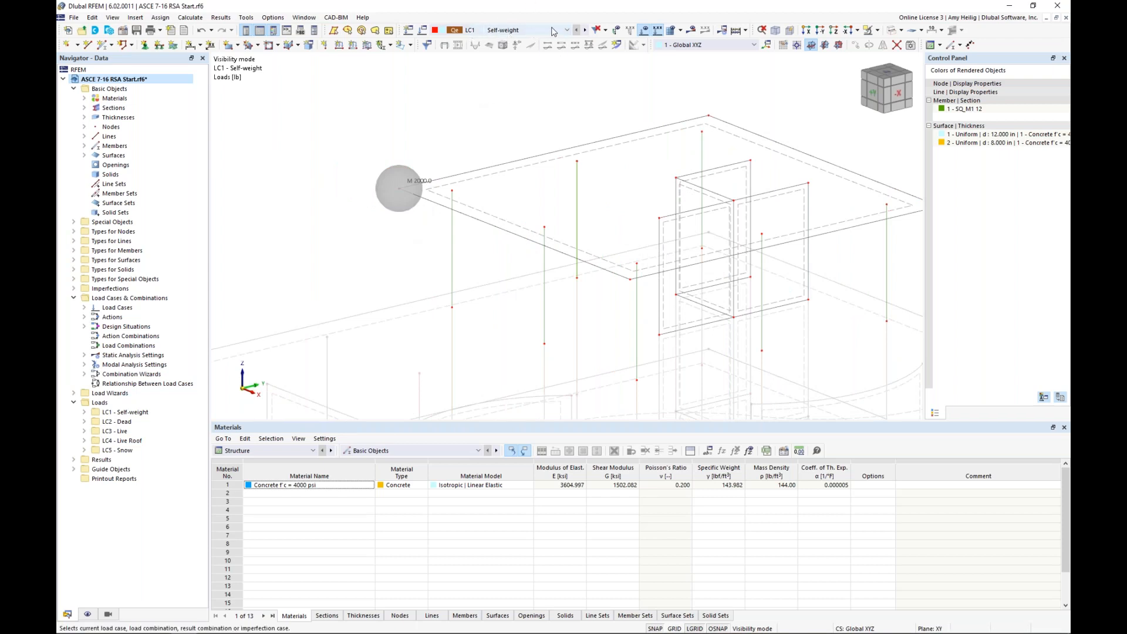
click(691, 30)
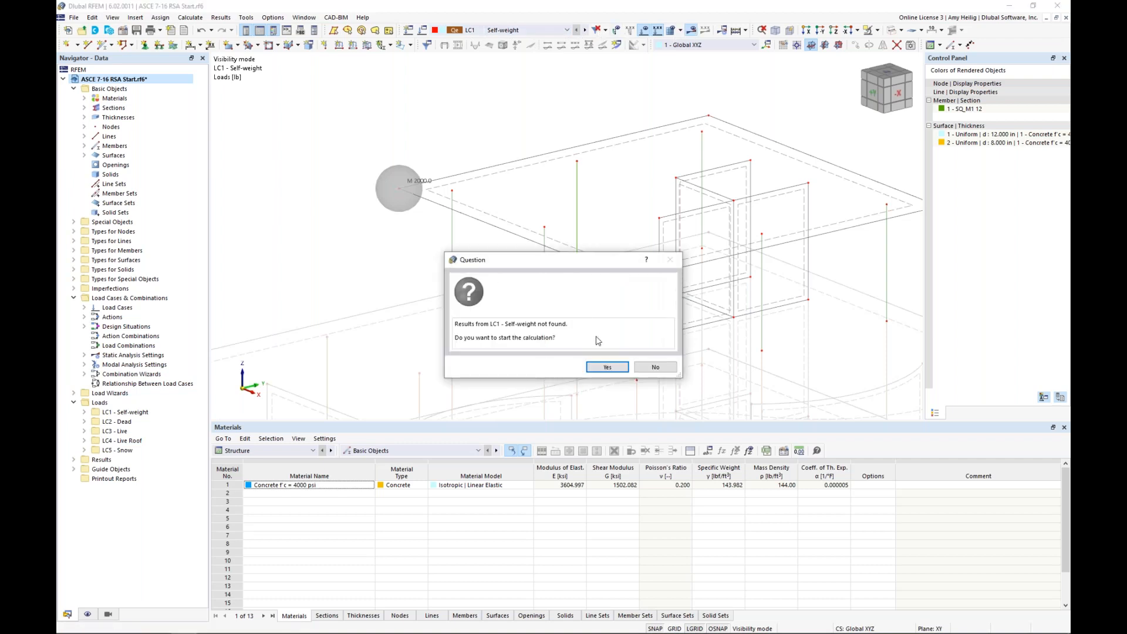
click(605, 364)
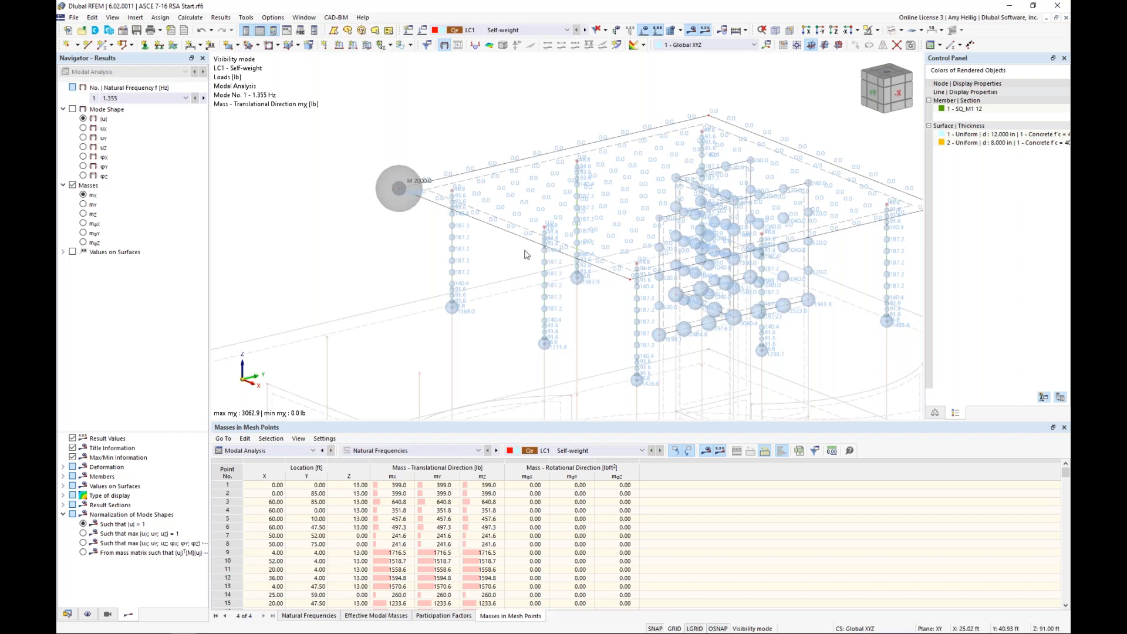
click(151, 99)
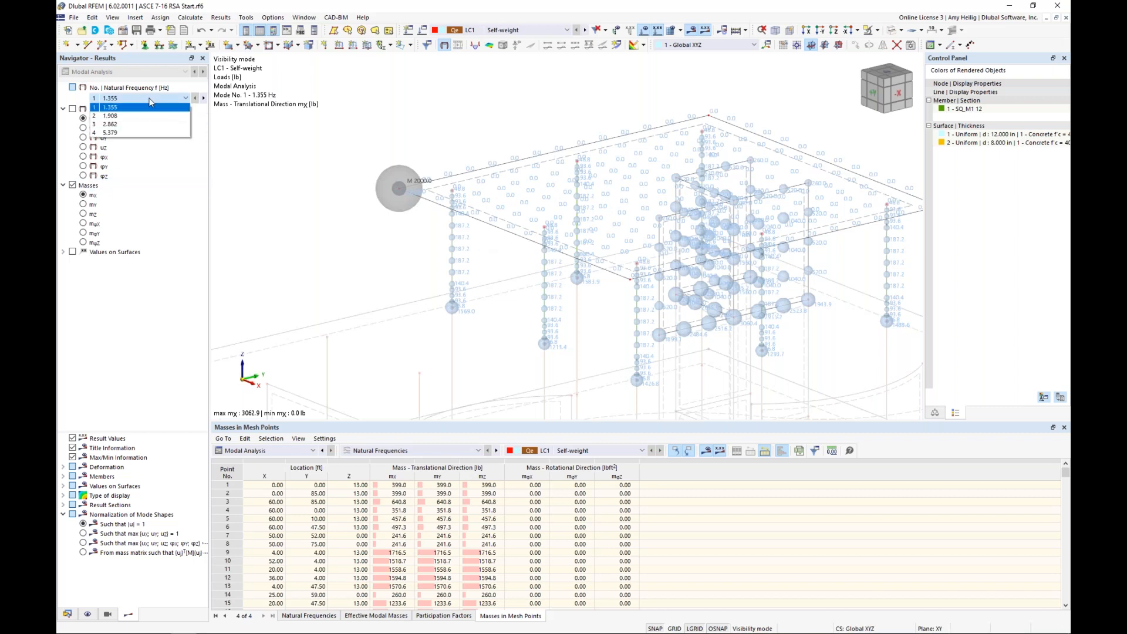
click(150, 103)
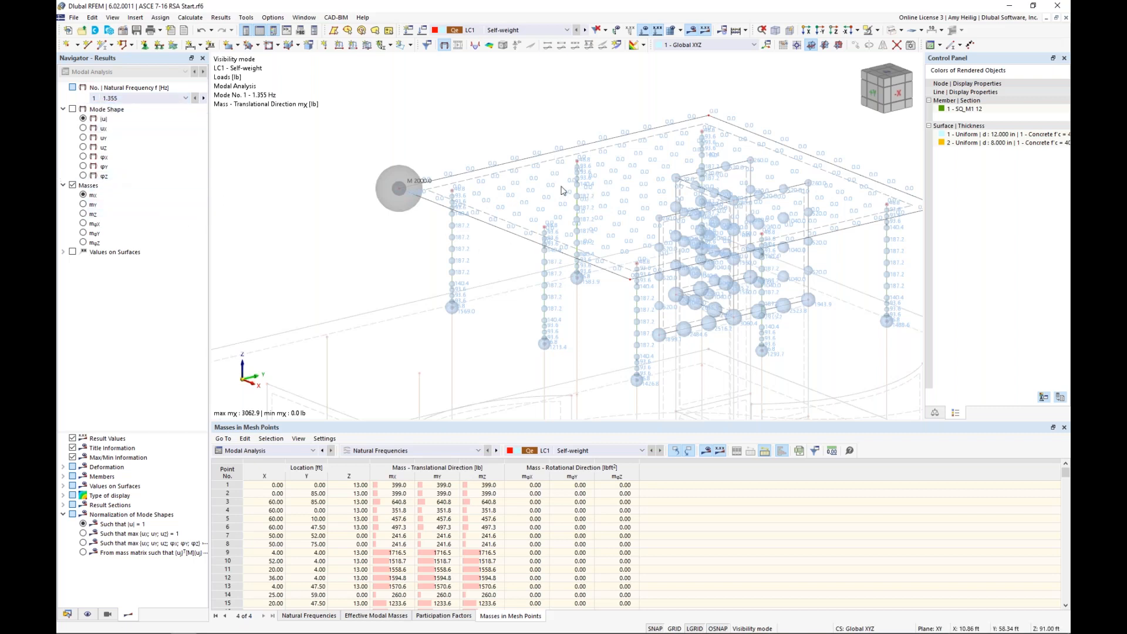
Inspect the mesh point masses on the roof and at its loaded corner, hiding the loads temporarily.
scroll(533, 189, up, 4)
scroll(532, 189, up, 1)
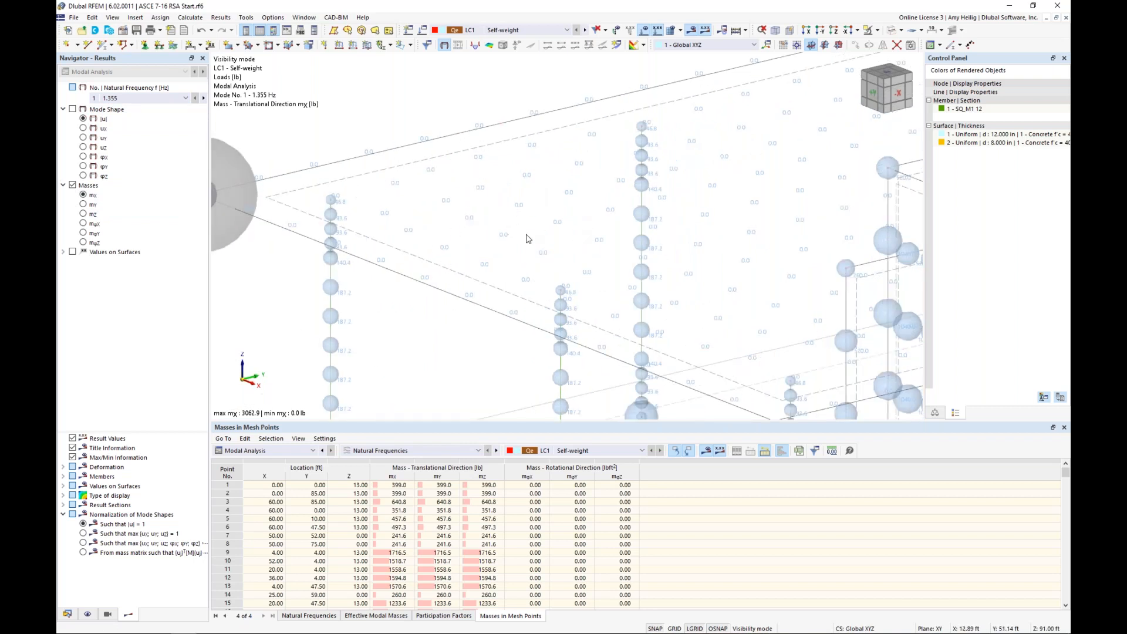
scroll(526, 238, down, 2)
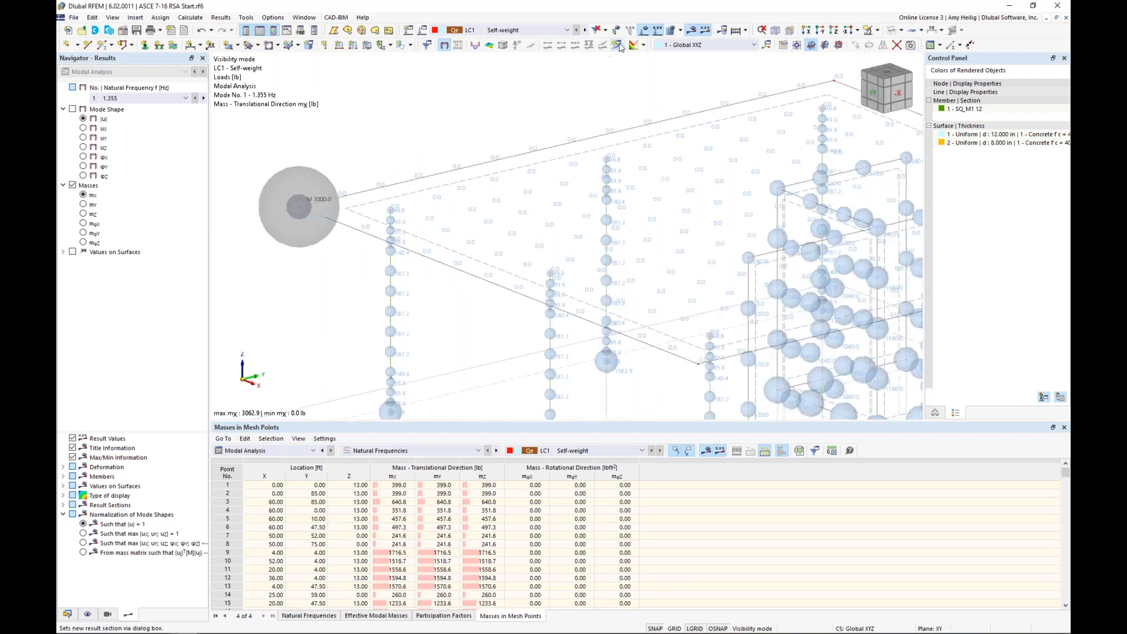
click(644, 30)
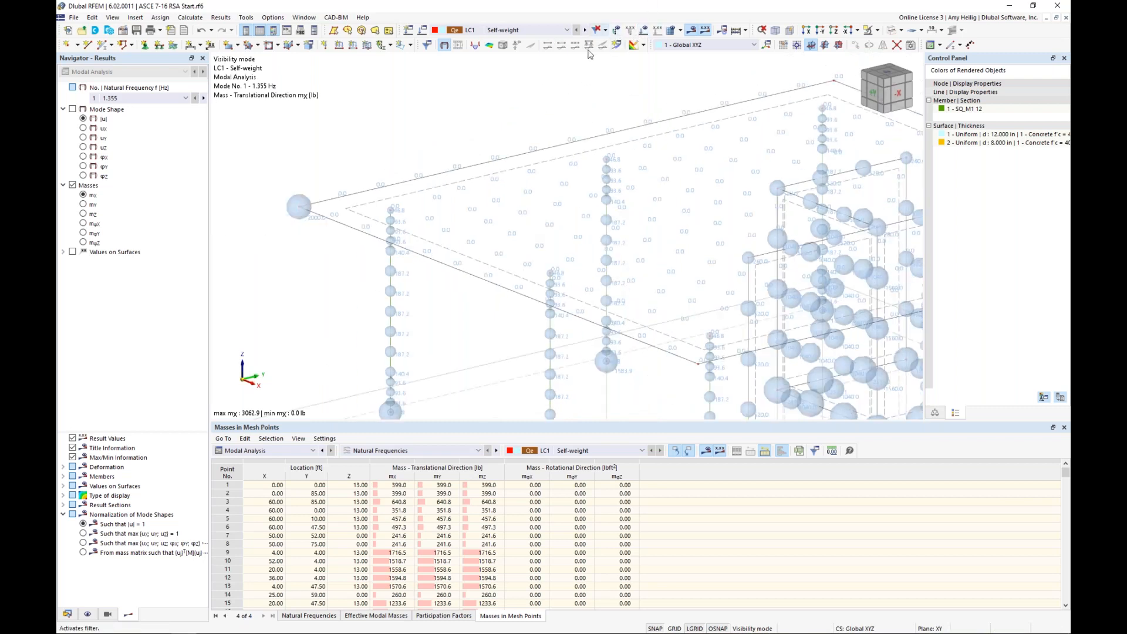
middle_drag(376, 232, 478, 250)
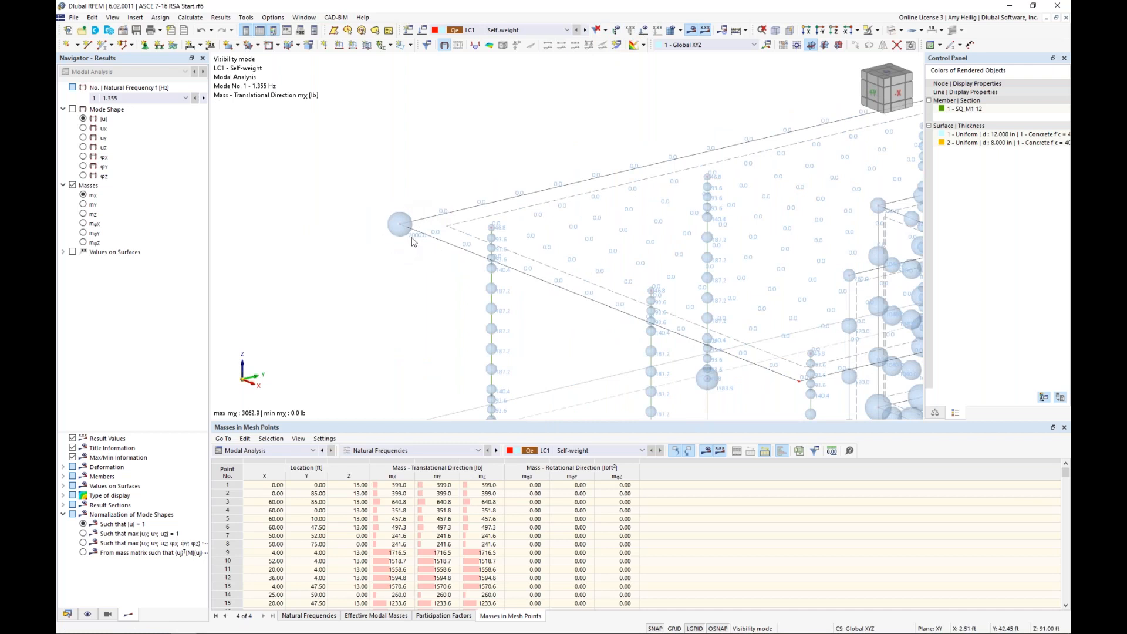
click(644, 30)
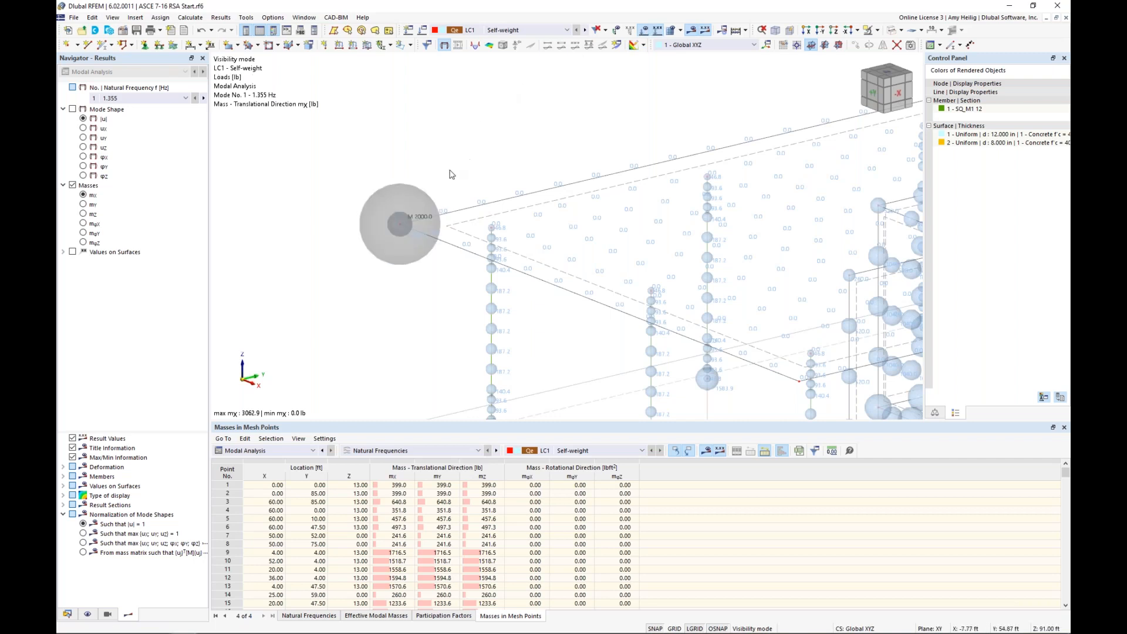
Delete the 2000 lb nodal mass at the roof corner, accepting the deletion of all results.
click(403, 196)
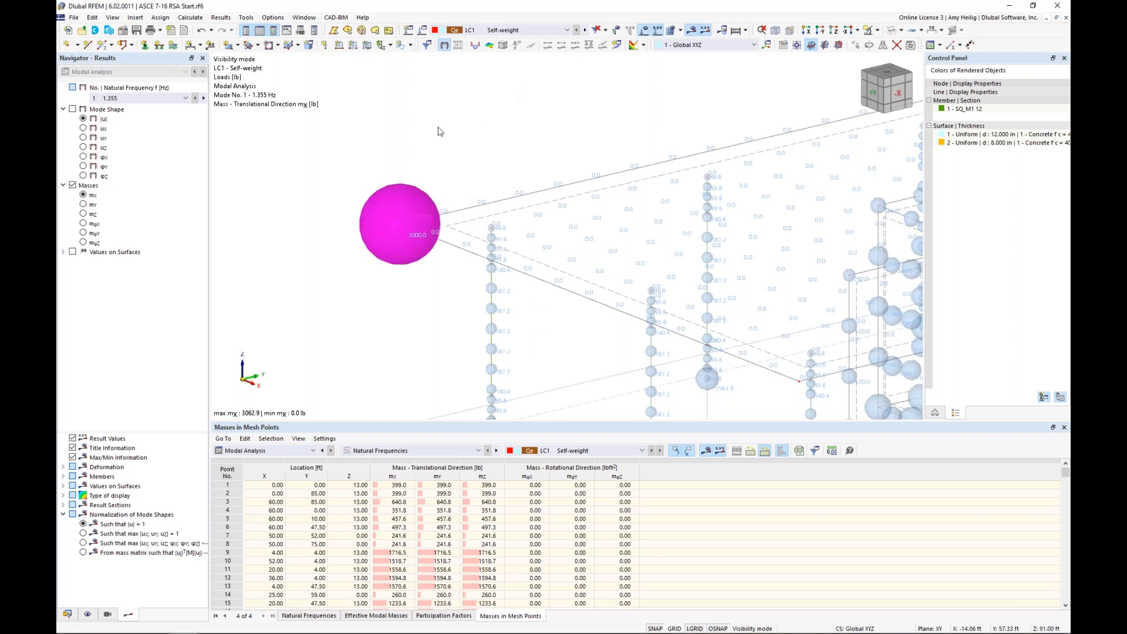
key(Delete)
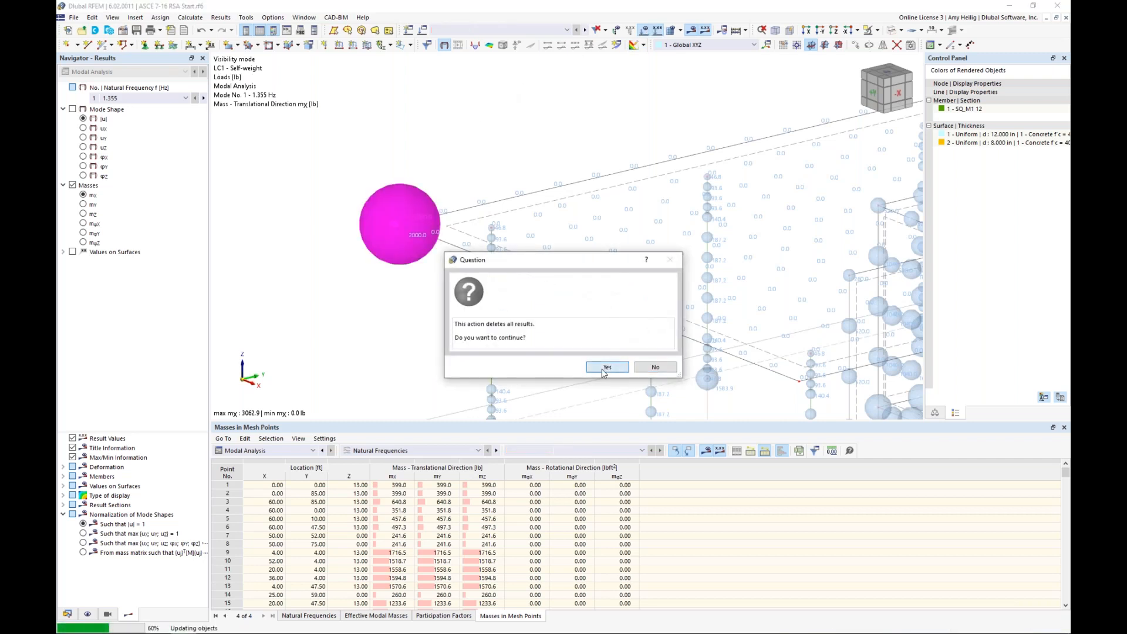
click(606, 367)
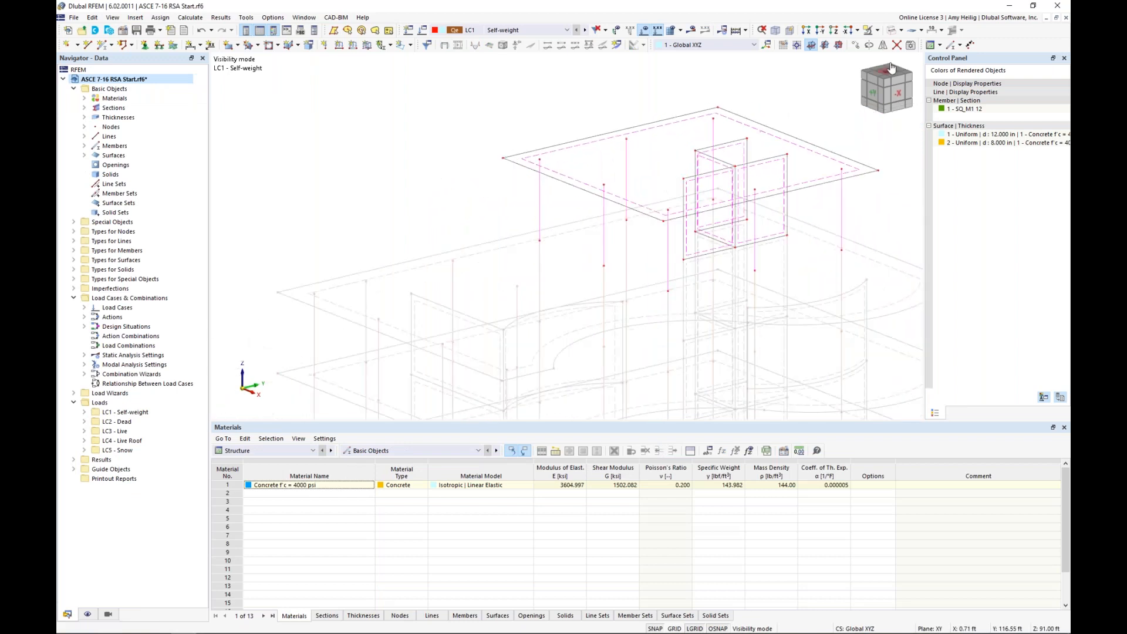
Cancel the visibility mode to display the whole building again and clear the selection of the roof storey.
click(898, 30)
click(901, 70)
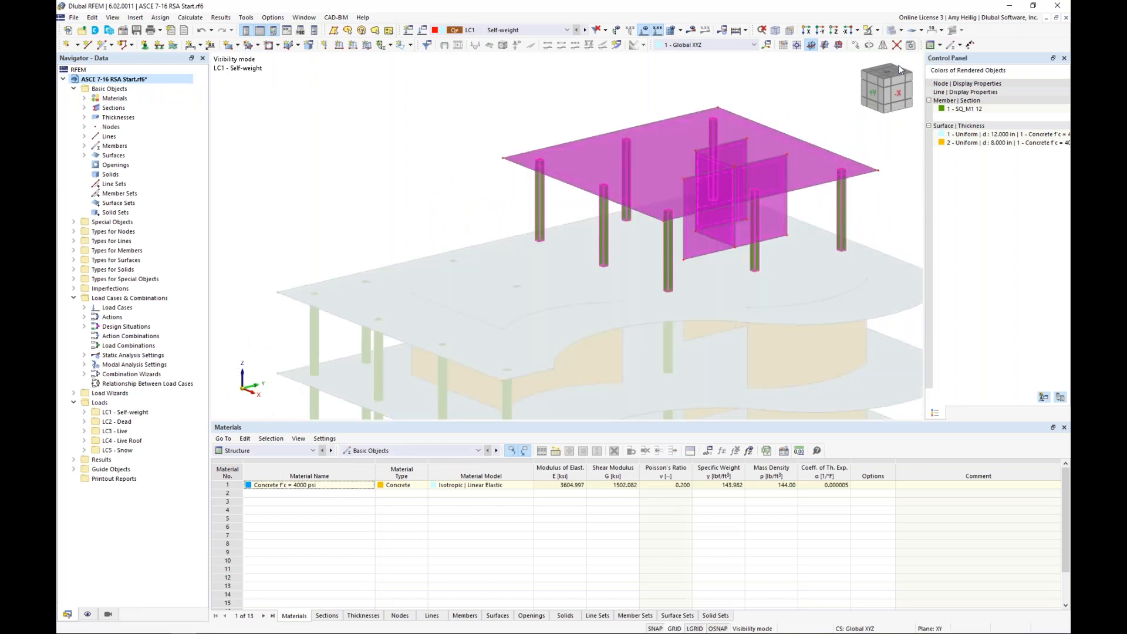
click(876, 29)
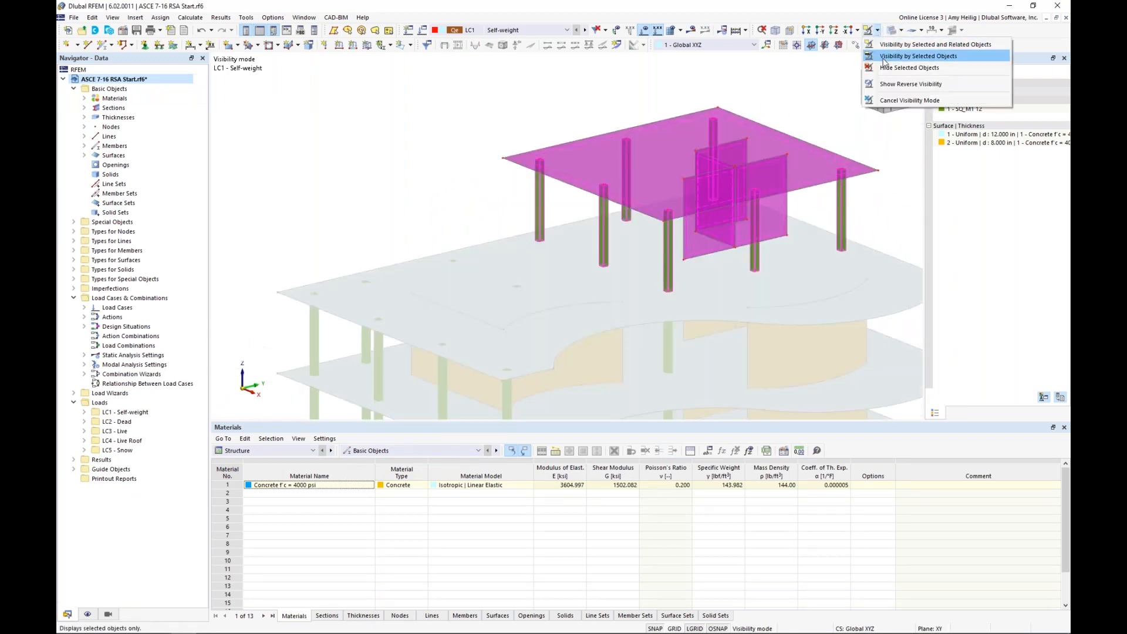
click(904, 100)
scroll(686, 103, down, 2)
middle_drag(716, 161, 631, 124)
scroll(630, 125, down, 1)
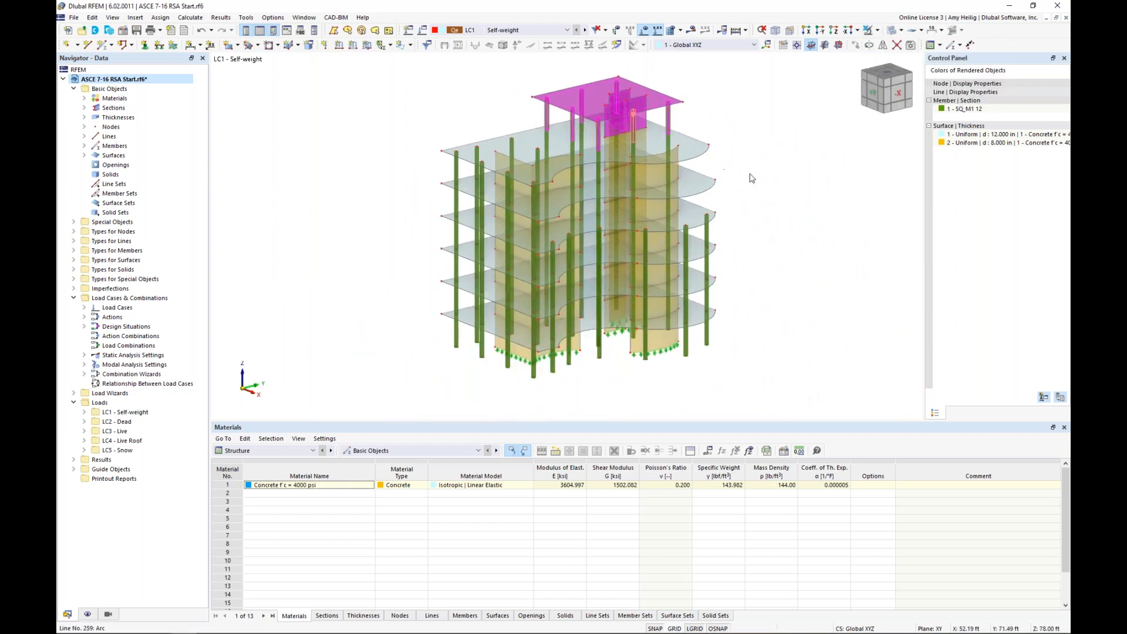
middle_drag(760, 179, 721, 204)
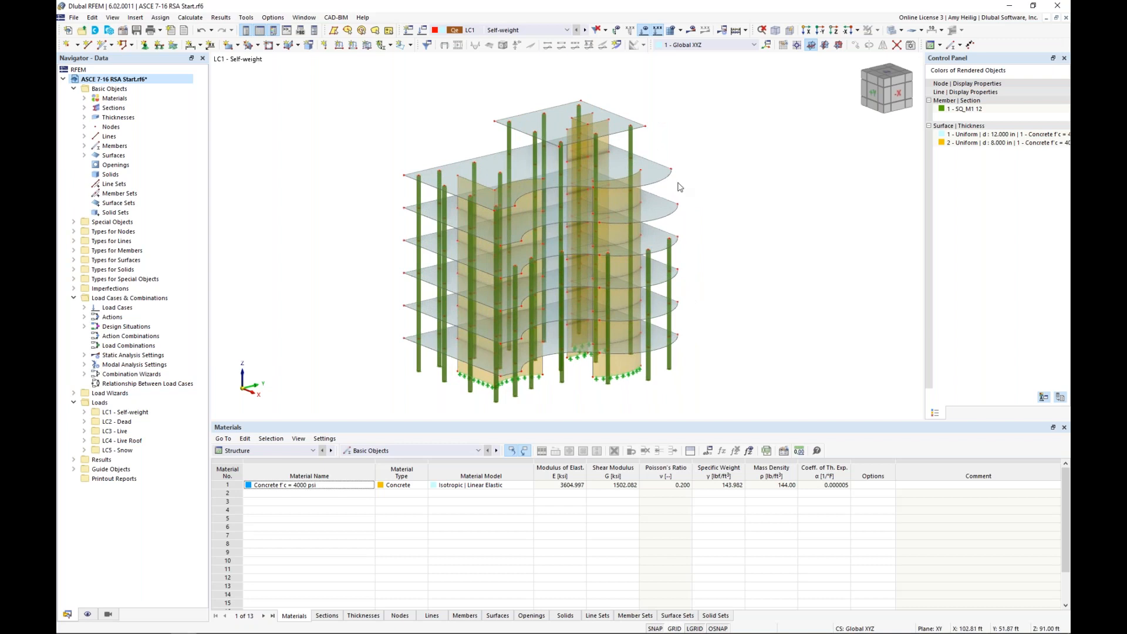
Change load case LC1 Self-weight to Static Analysis with the action category Dead load.
click(423, 31)
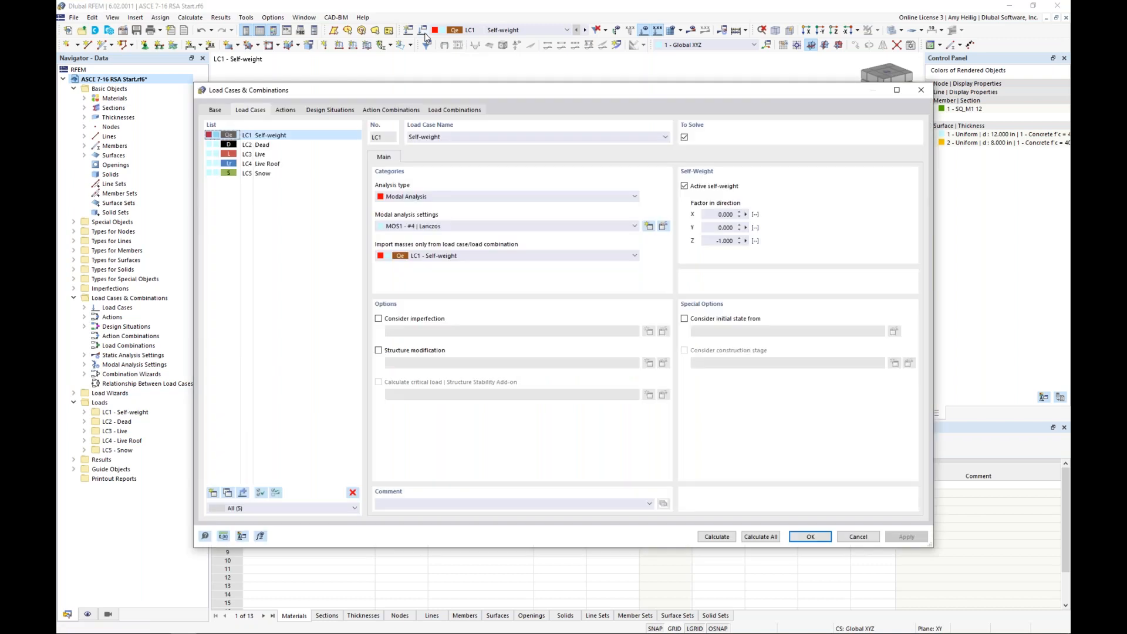
click(421, 197)
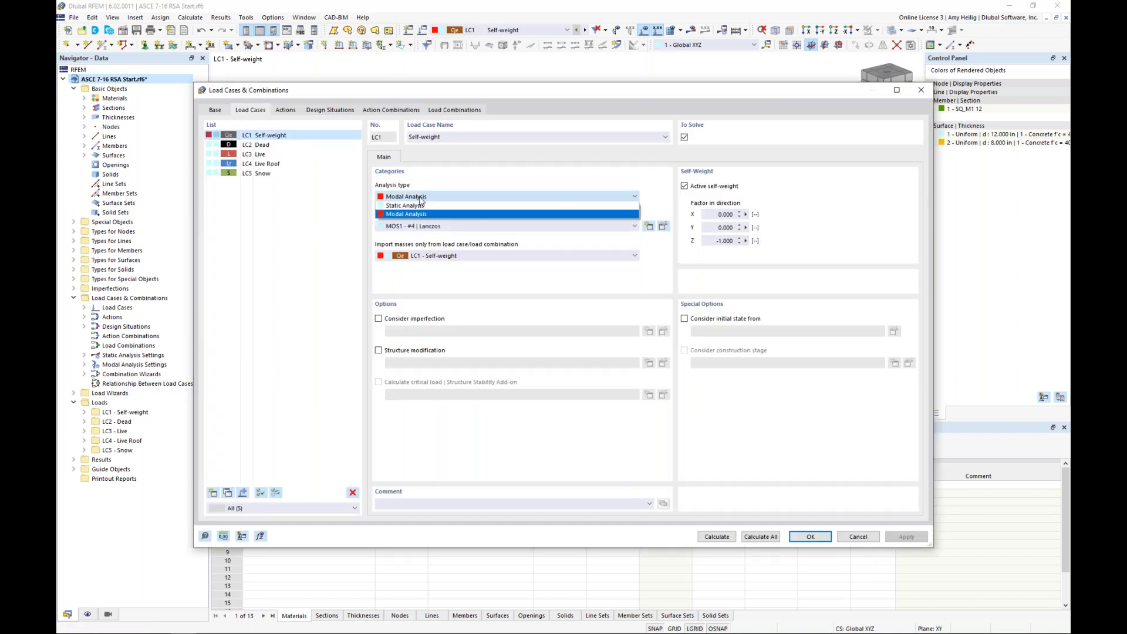
click(411, 205)
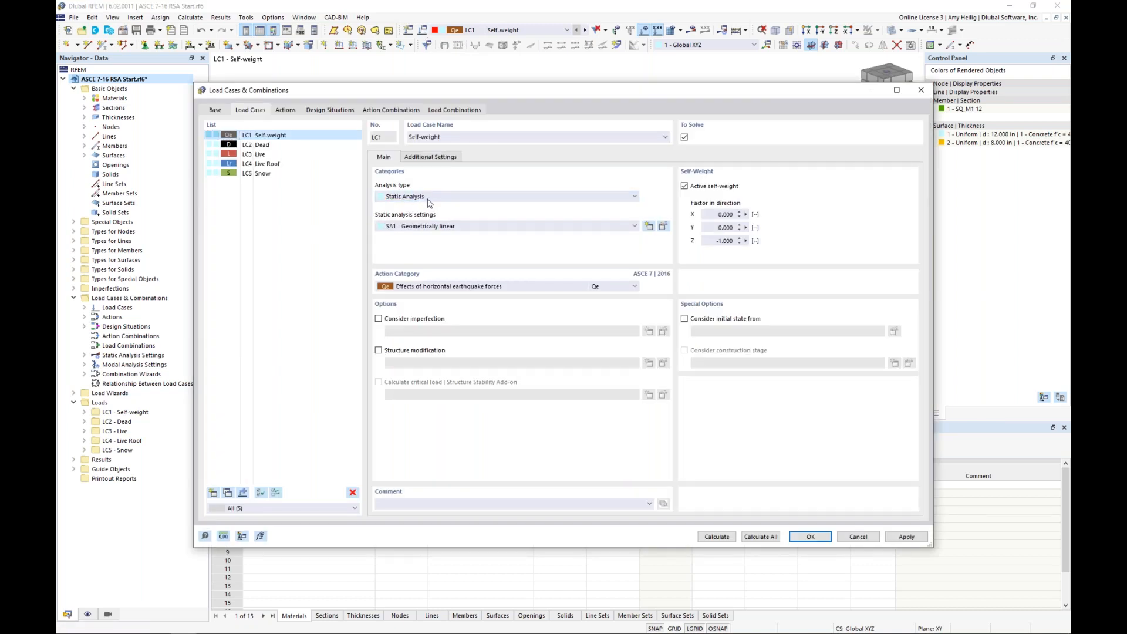
click(418, 286)
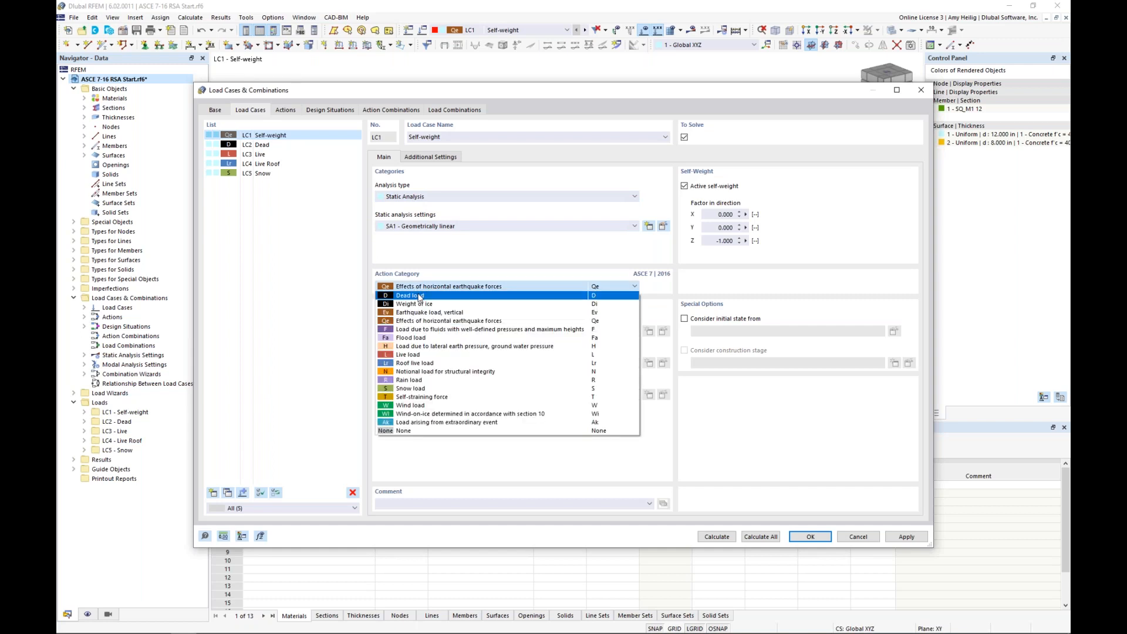
click(420, 298)
click(652, 364)
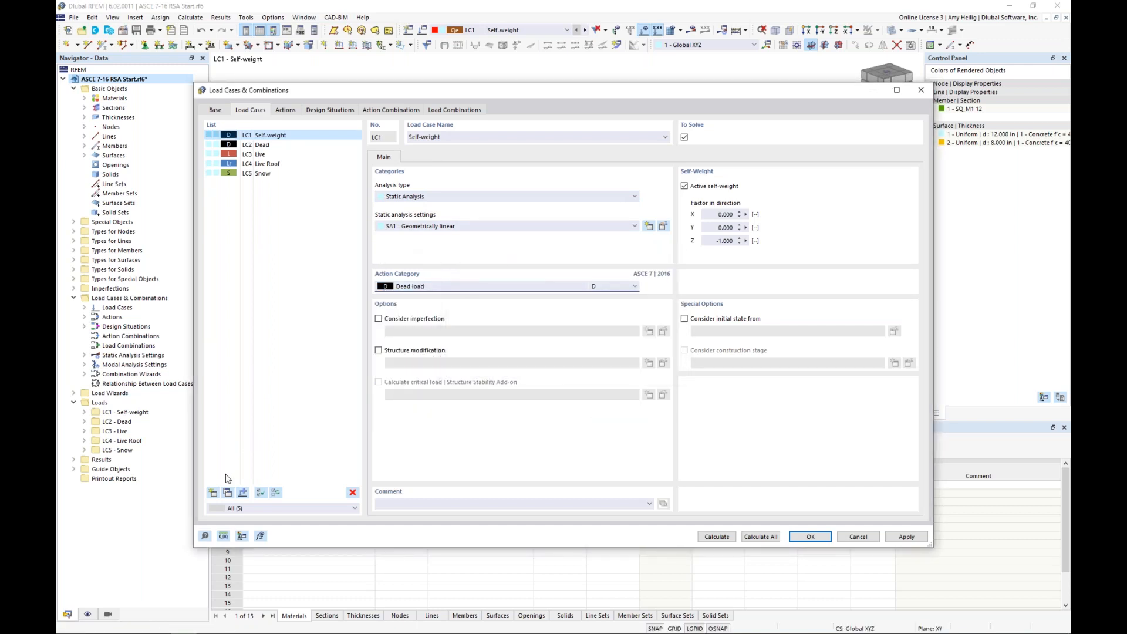
Create a new load case named "Modal Anlaysis" with the analysis type Modal Analysis.
click(213, 493)
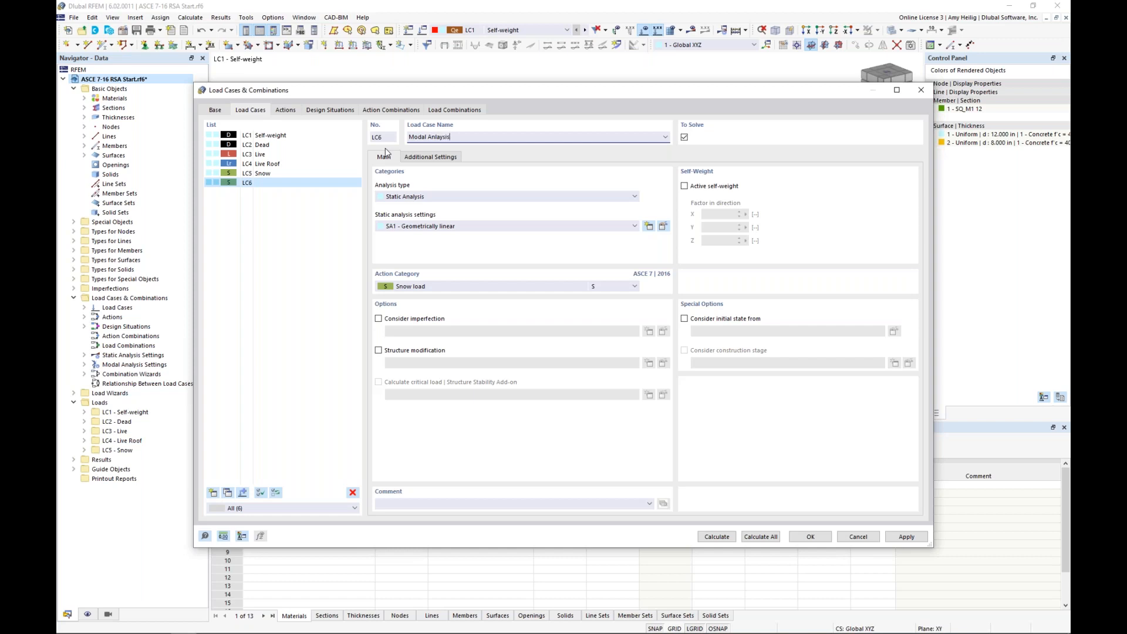
click(407, 197)
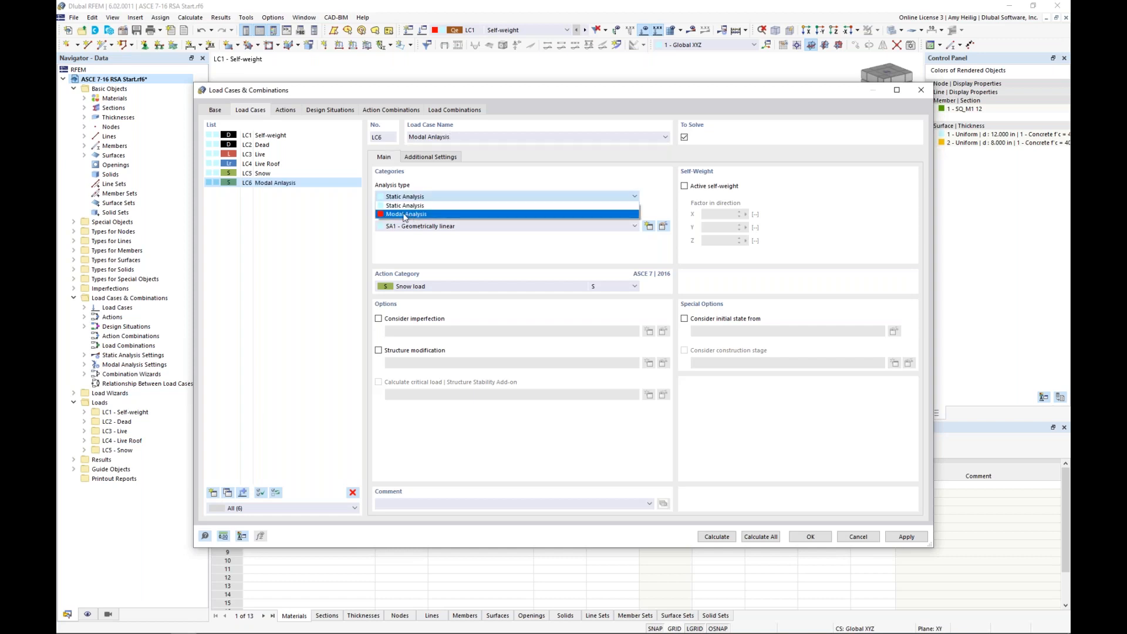
click(404, 215)
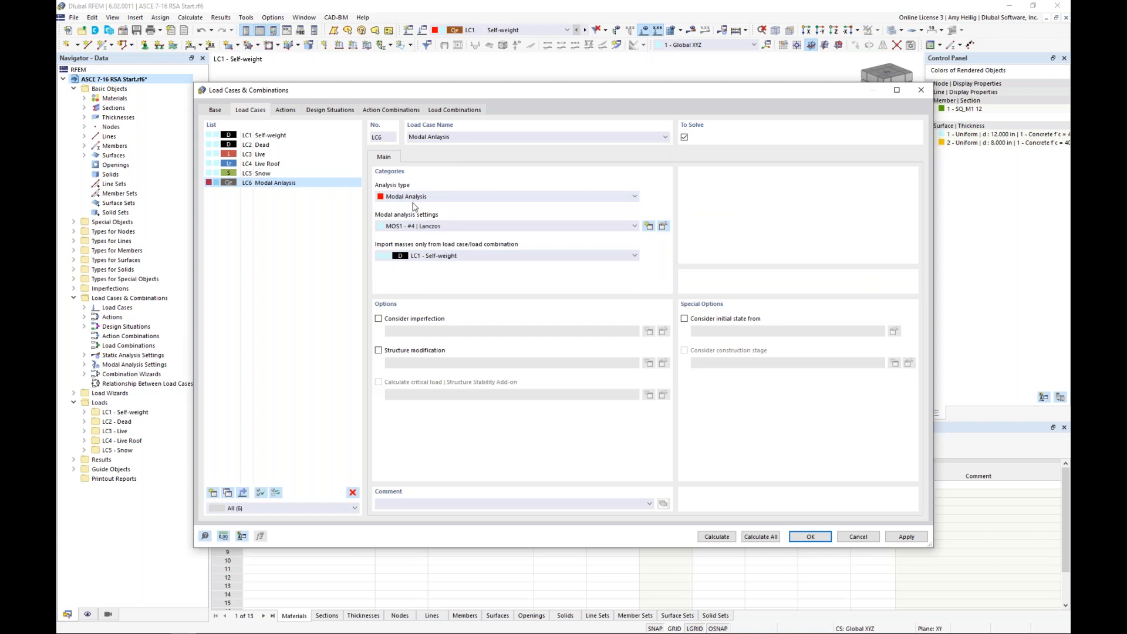
Set the modal analysis settings MOS1 to 10 modes with masses acting only in the X and Y directions.
click(662, 227)
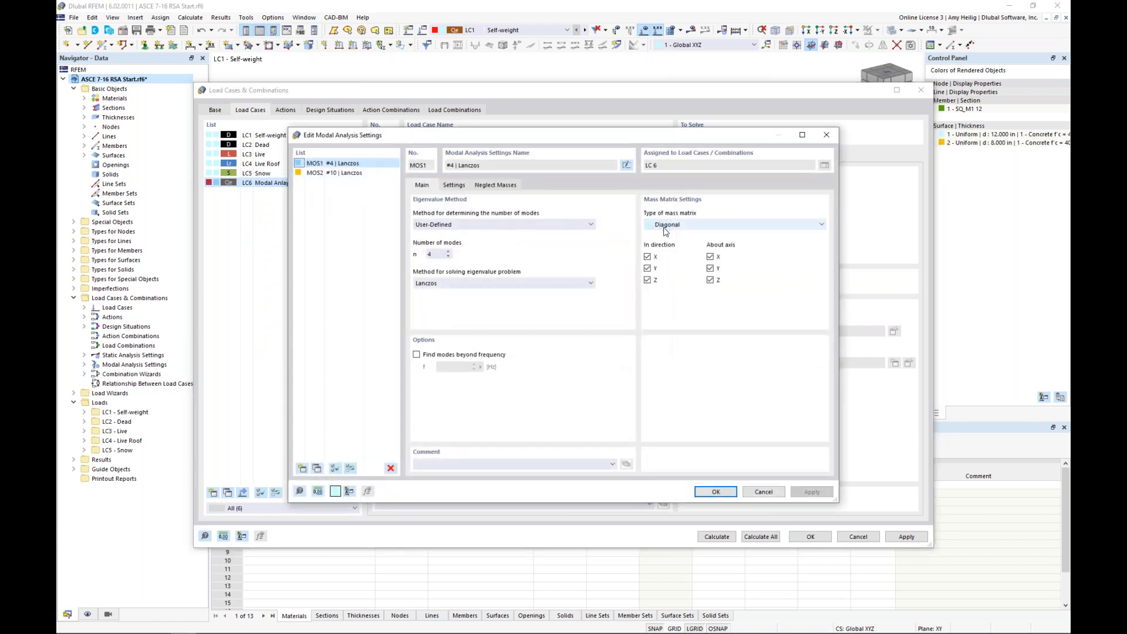
click(437, 256)
click(710, 256)
click(710, 269)
click(710, 280)
click(647, 280)
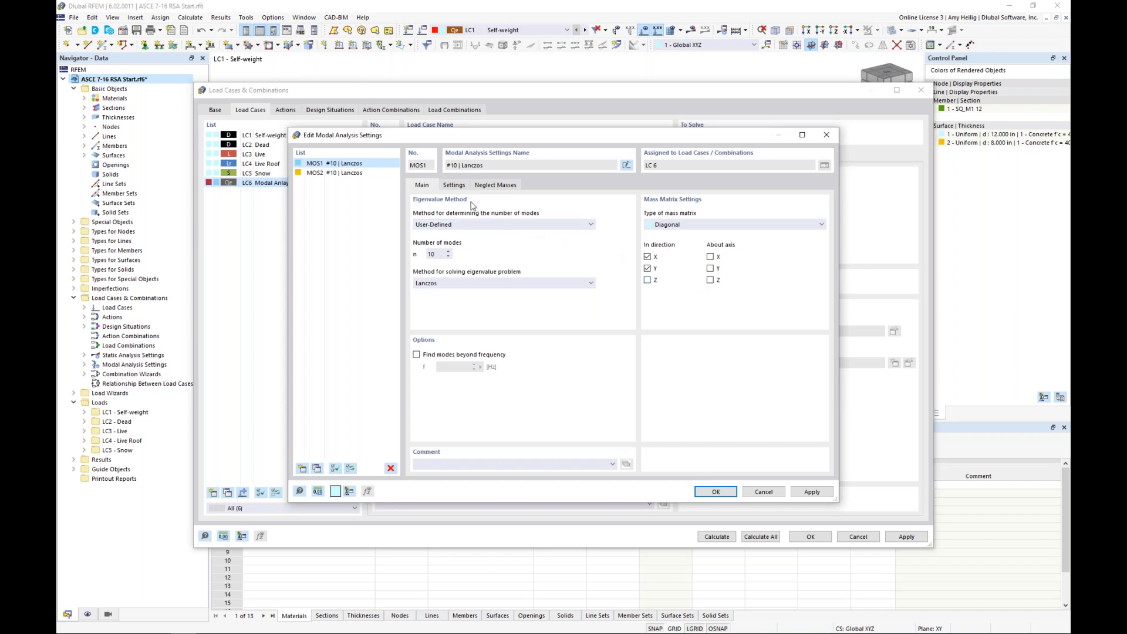
Set the neglect masses option of MOS1 to No neglection and accept the modal analysis settings.
click(453, 185)
click(647, 214)
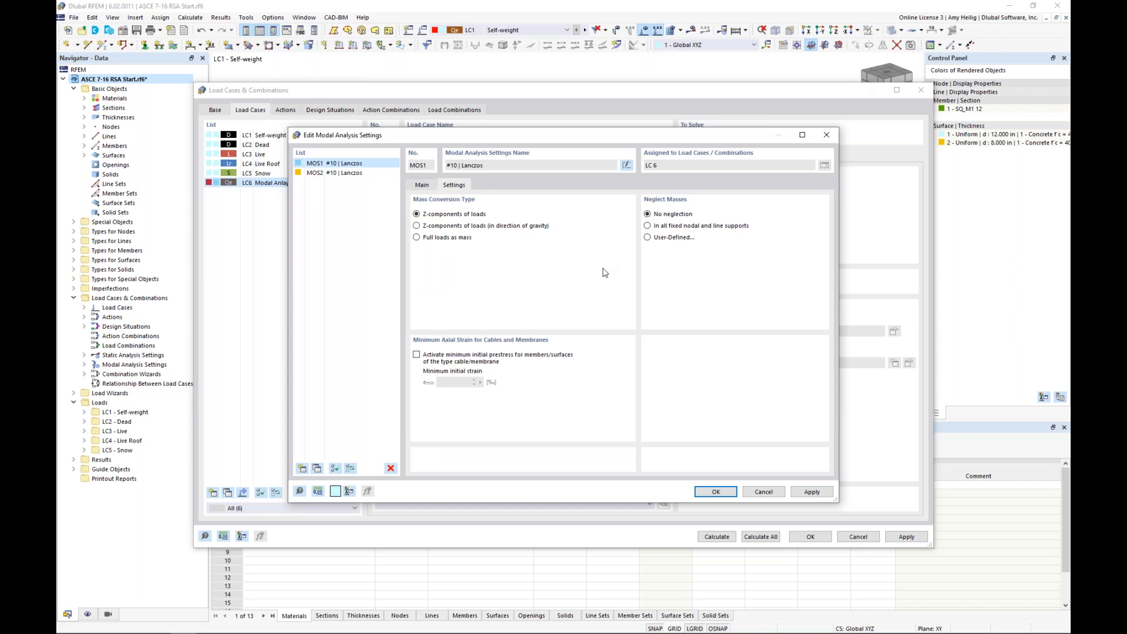
click(423, 185)
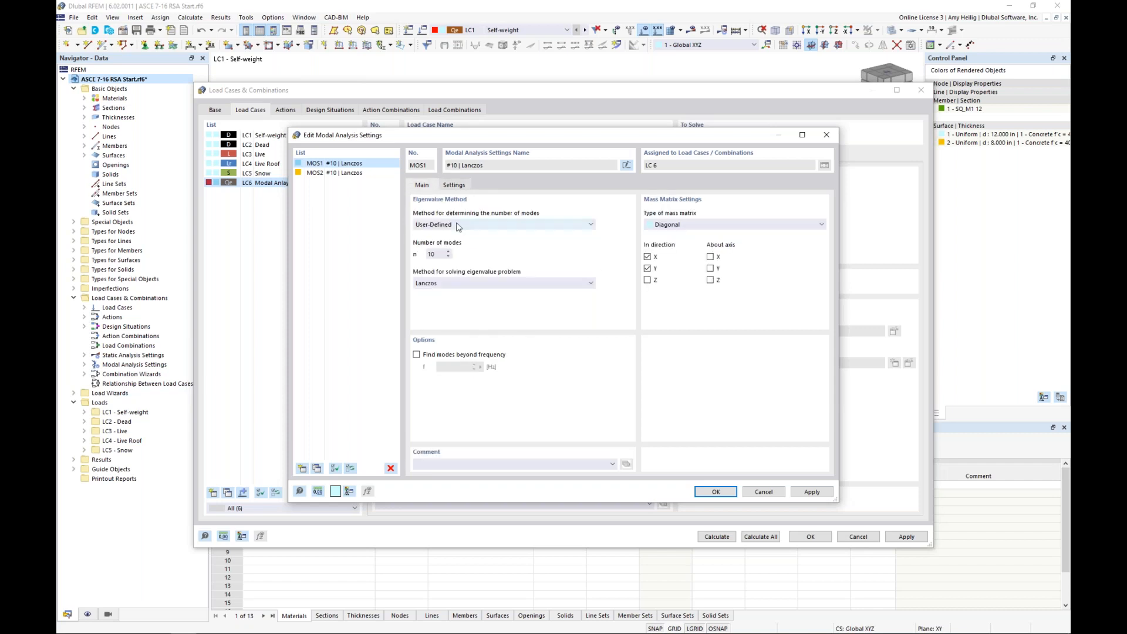
click(716, 492)
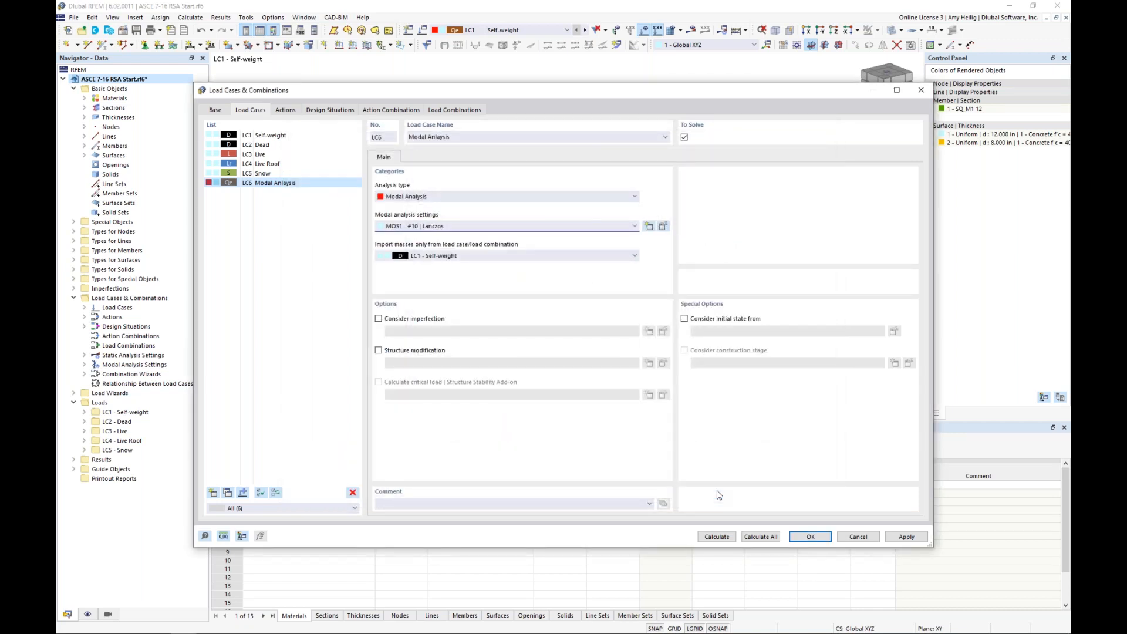
Calculate LC6 and display its mode shapes instead of the masses, checking the list of natural frequencies.
click(725, 538)
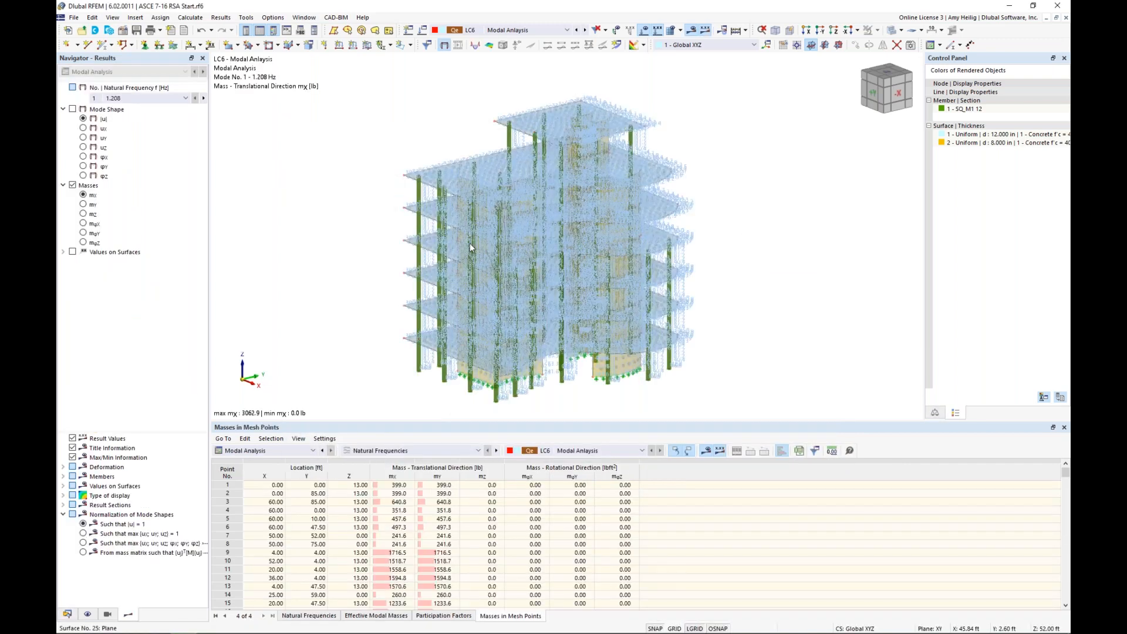
click(72, 109)
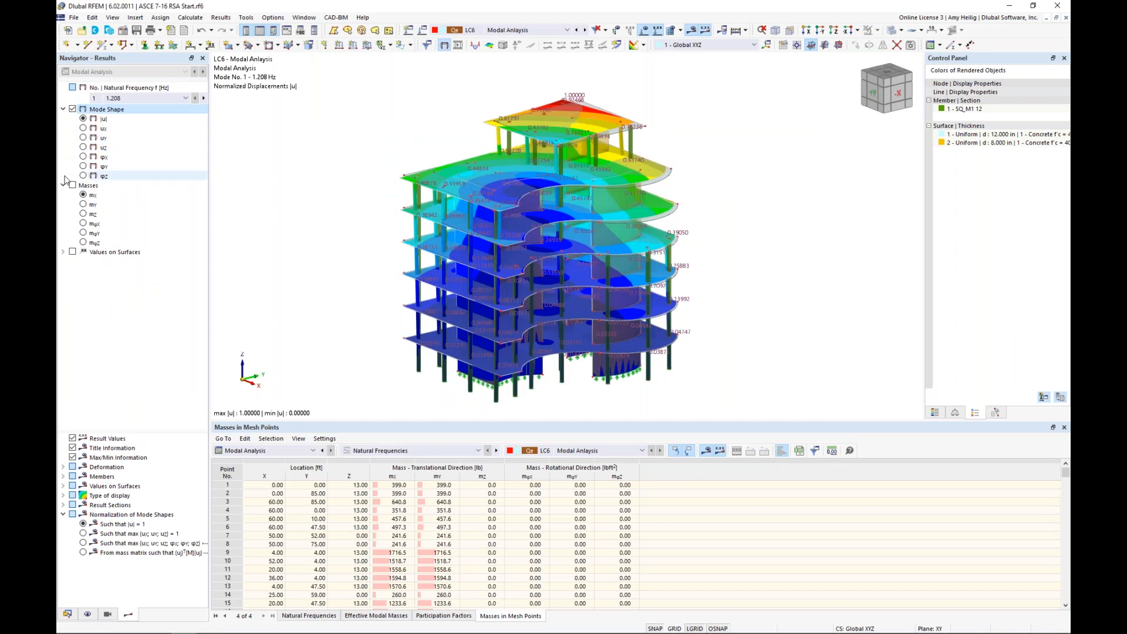
click(165, 99)
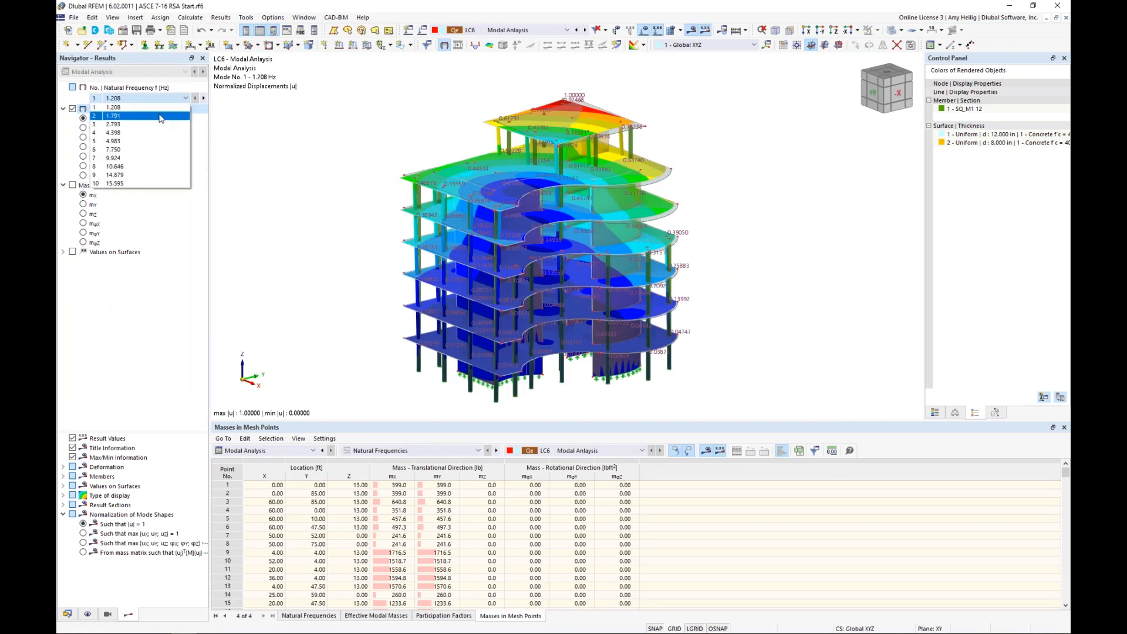
click(157, 141)
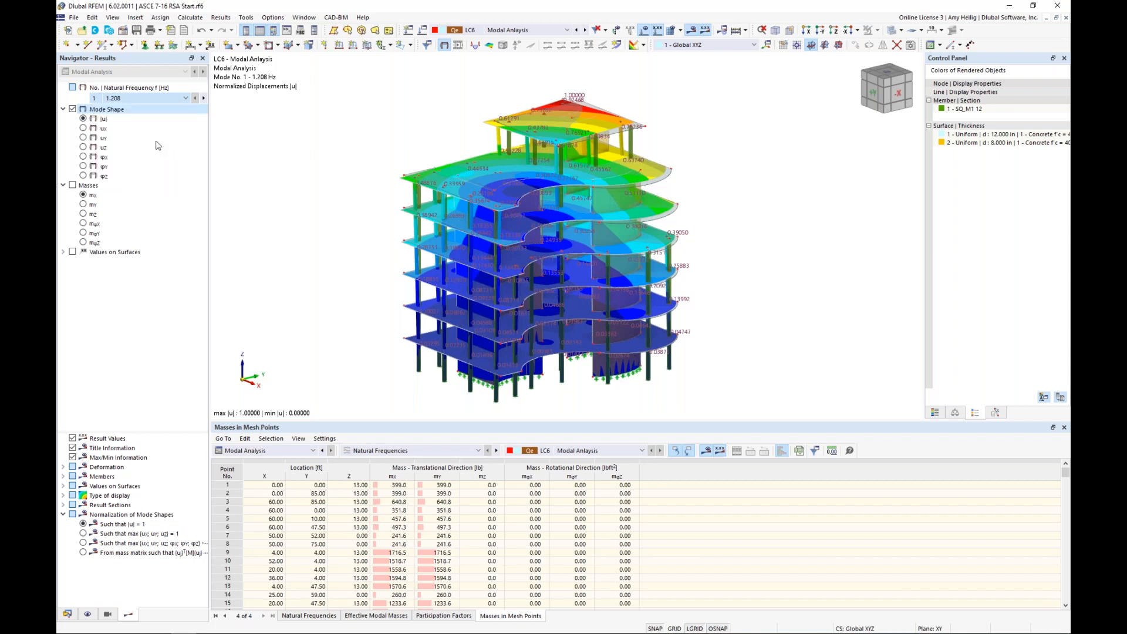
Step through the higher mode shapes of LC6 and examine its table of effective modal masses.
click(204, 98)
click(204, 99)
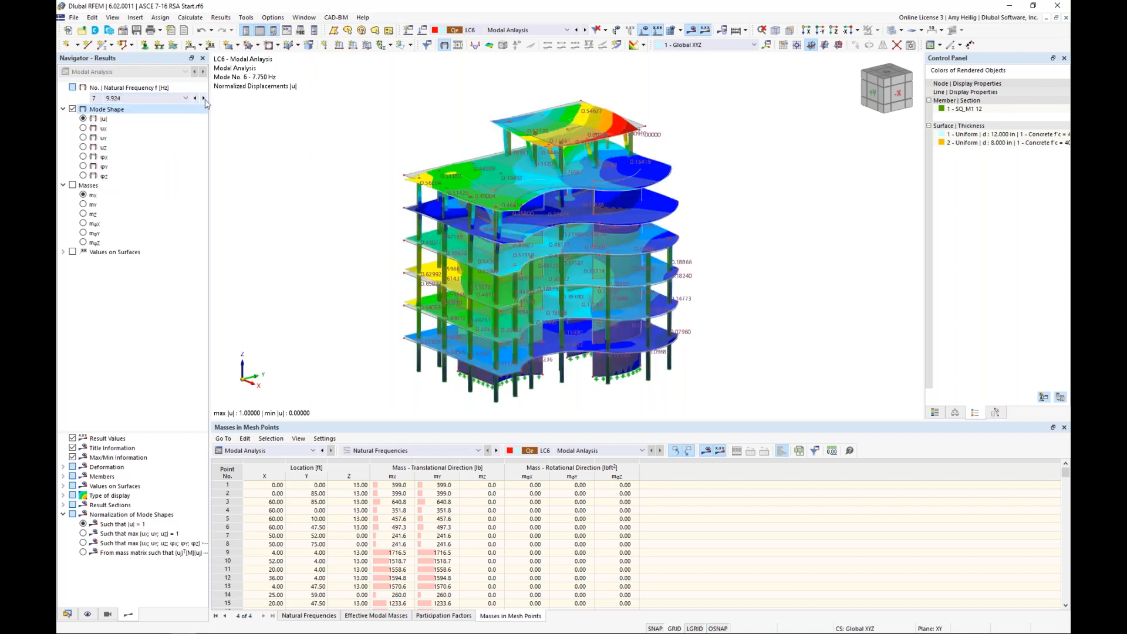
click(204, 99)
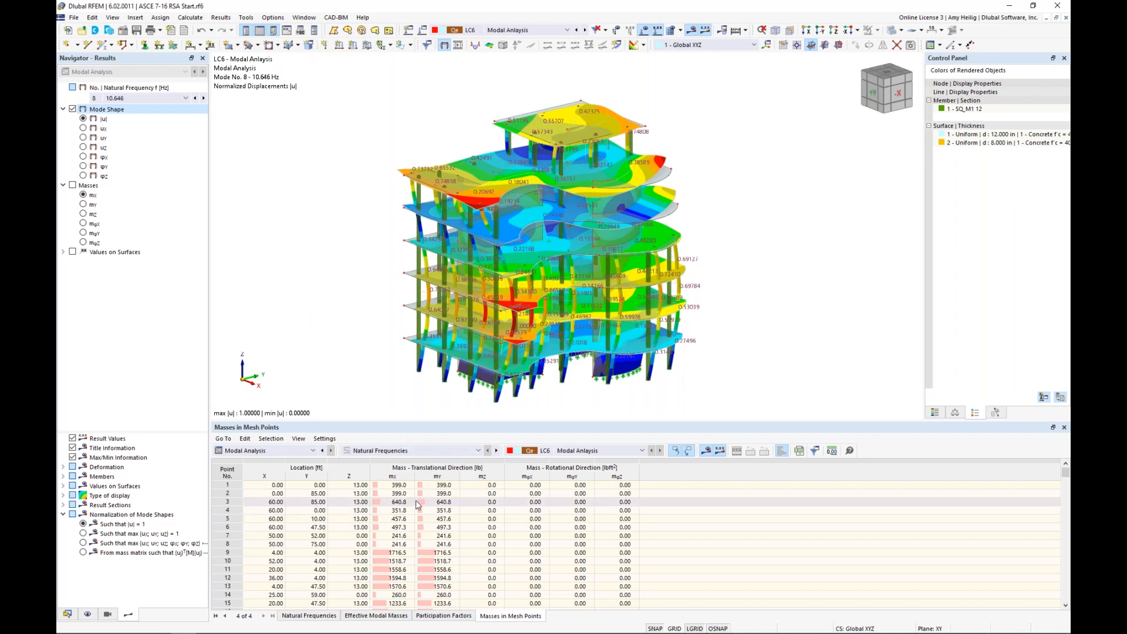
click(377, 616)
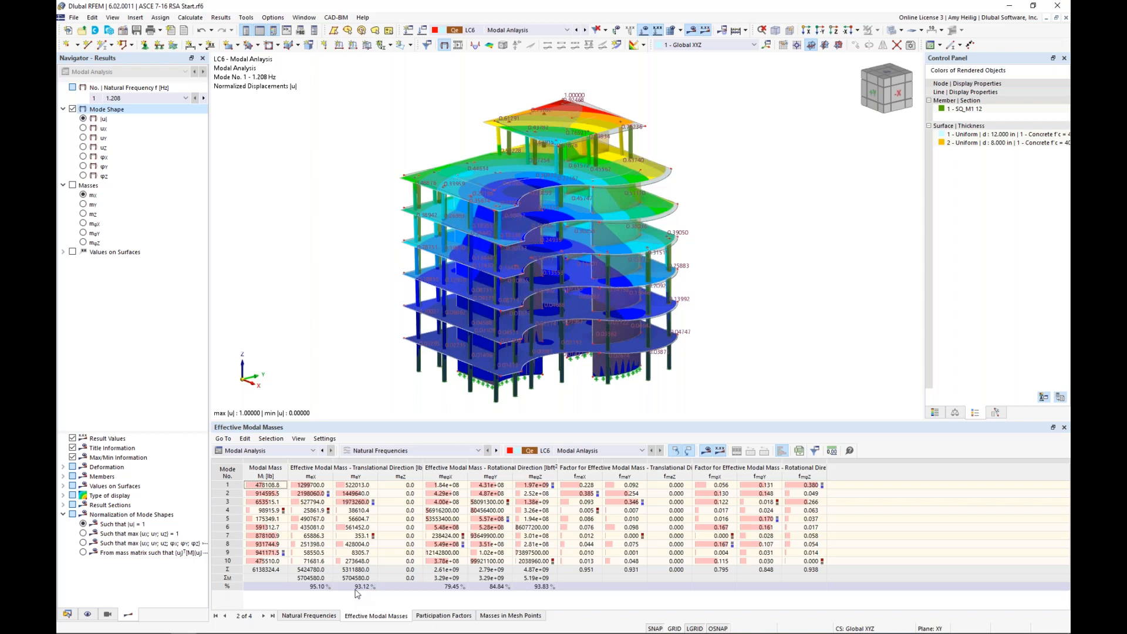
Check the mass import choices of LC6 and deactivate the design situations Section 2.3 (LRFD) and Section 2.4 (ASD).
click(423, 30)
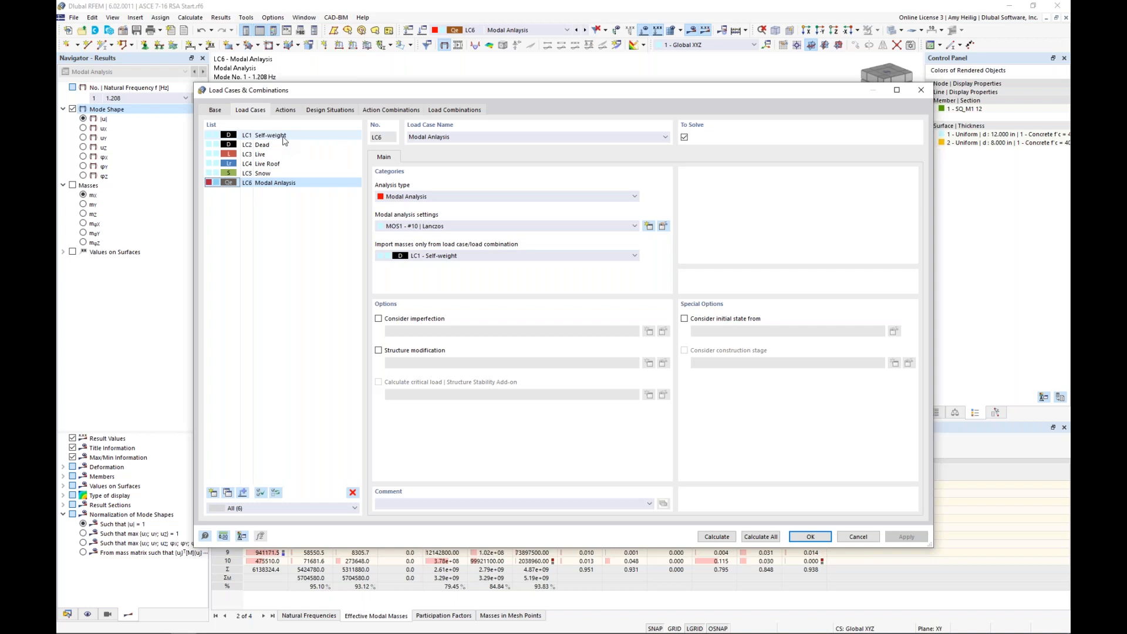
click(446, 257)
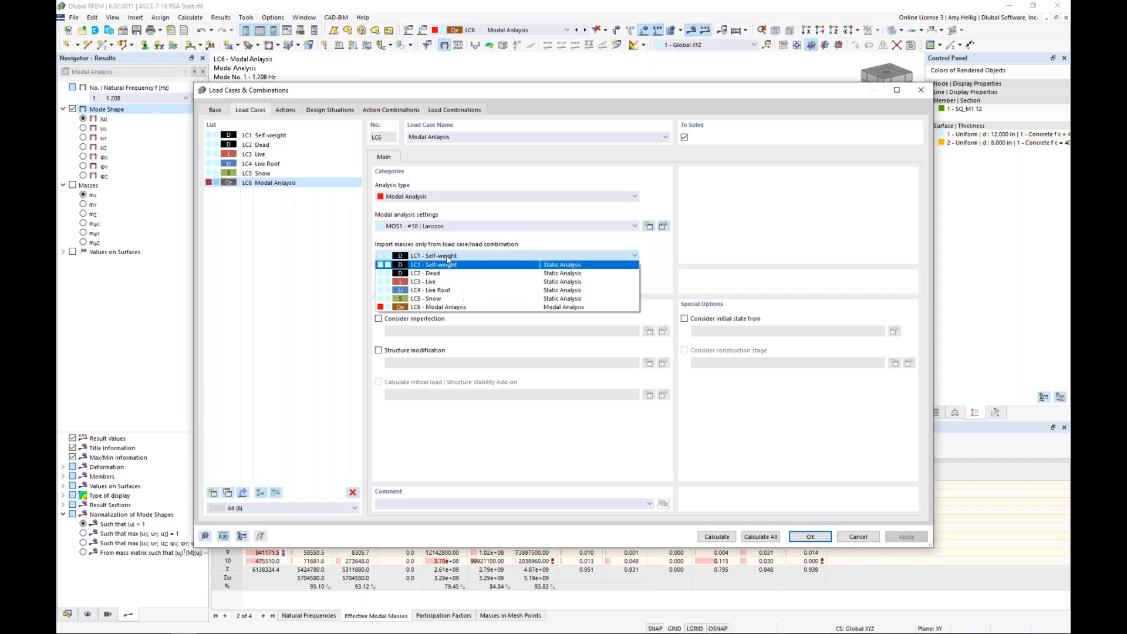
click(446, 256)
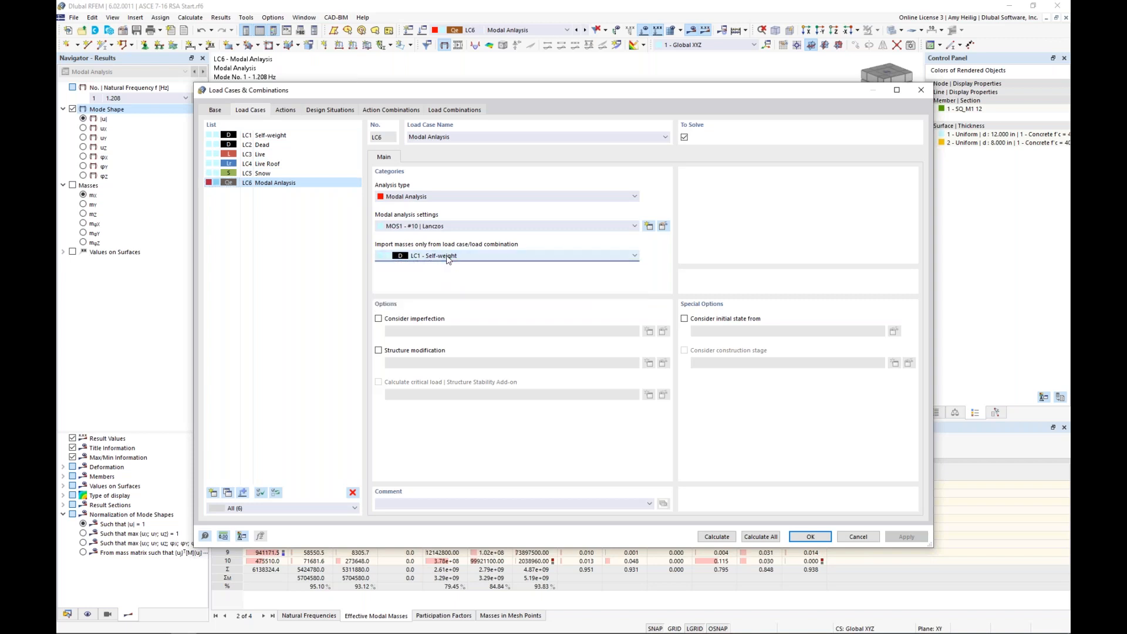
click(347, 115)
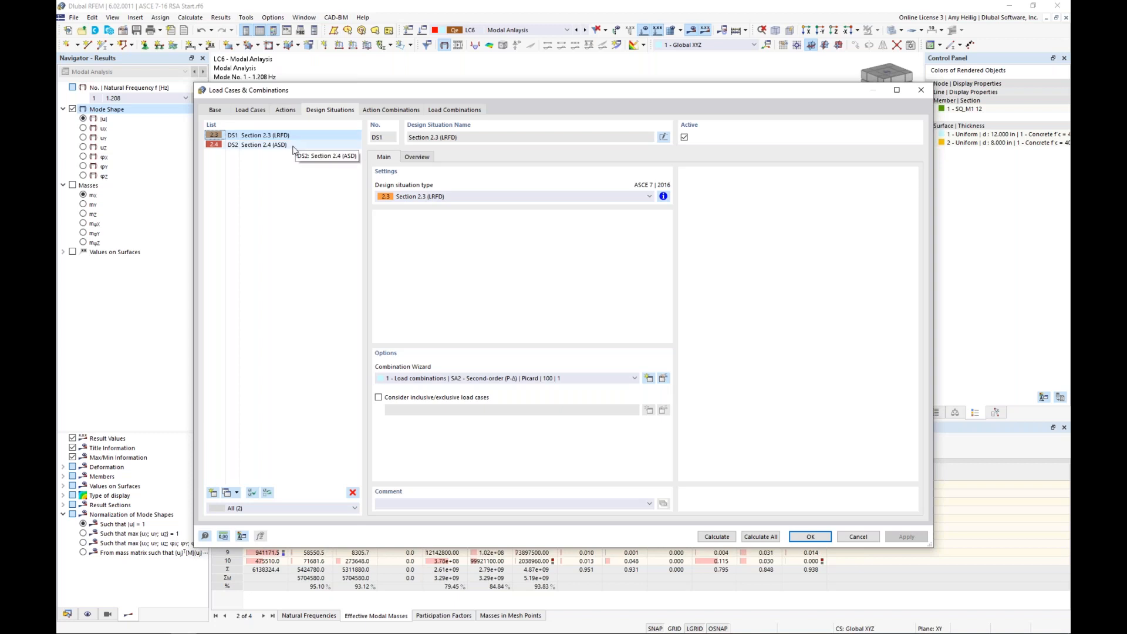
click(683, 137)
click(320, 145)
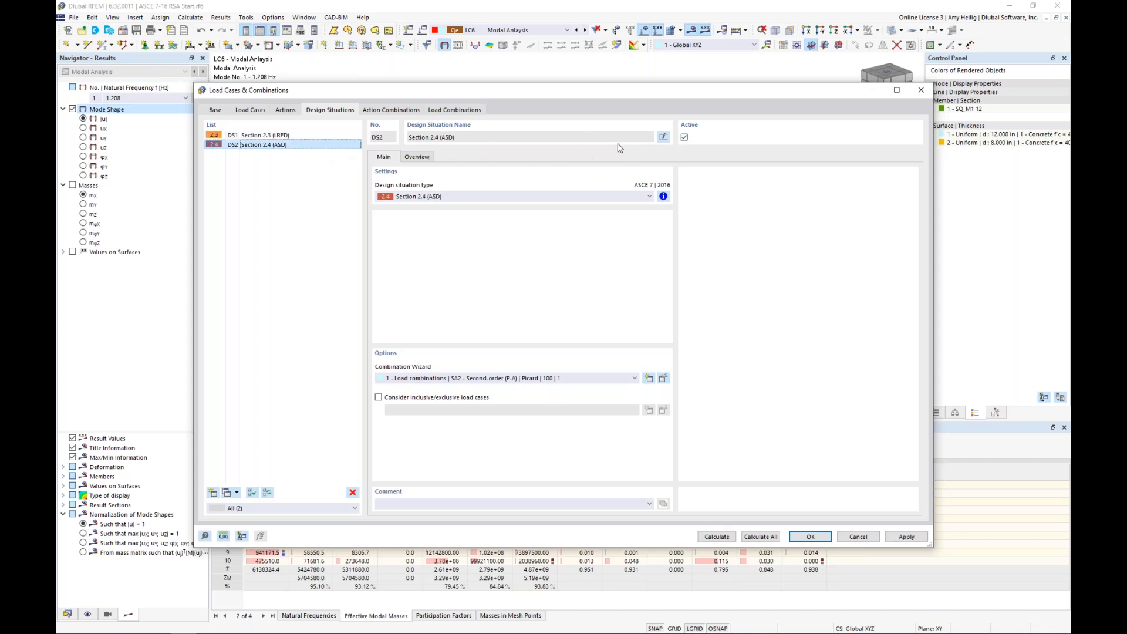
click(683, 137)
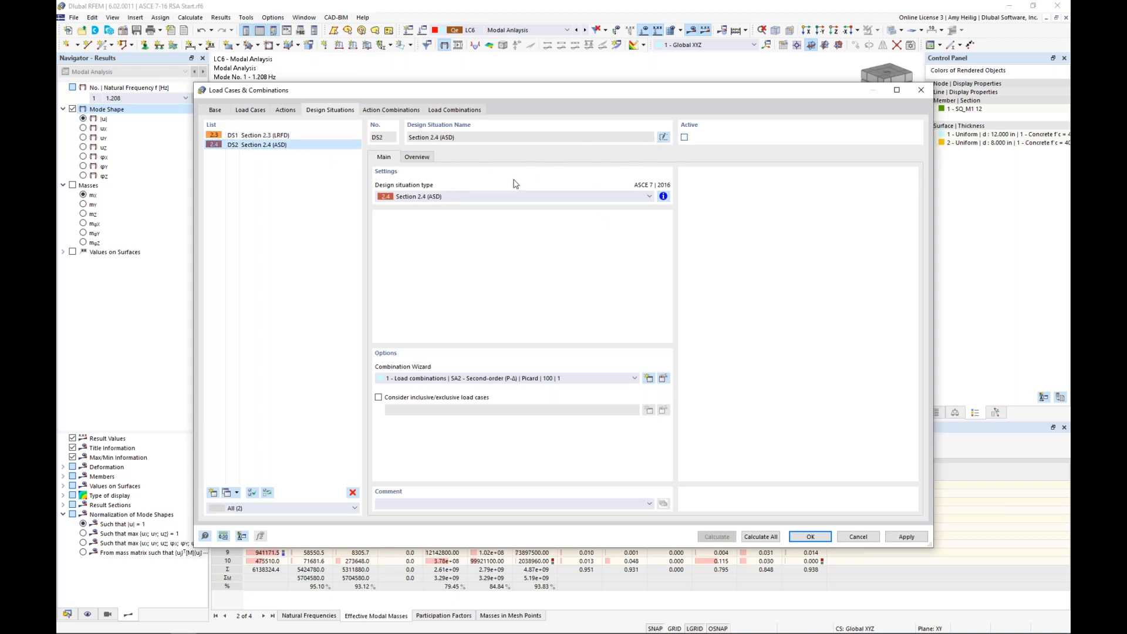
Add a design situation of type Effective Seismic Weight and view its combination rule information.
click(213, 492)
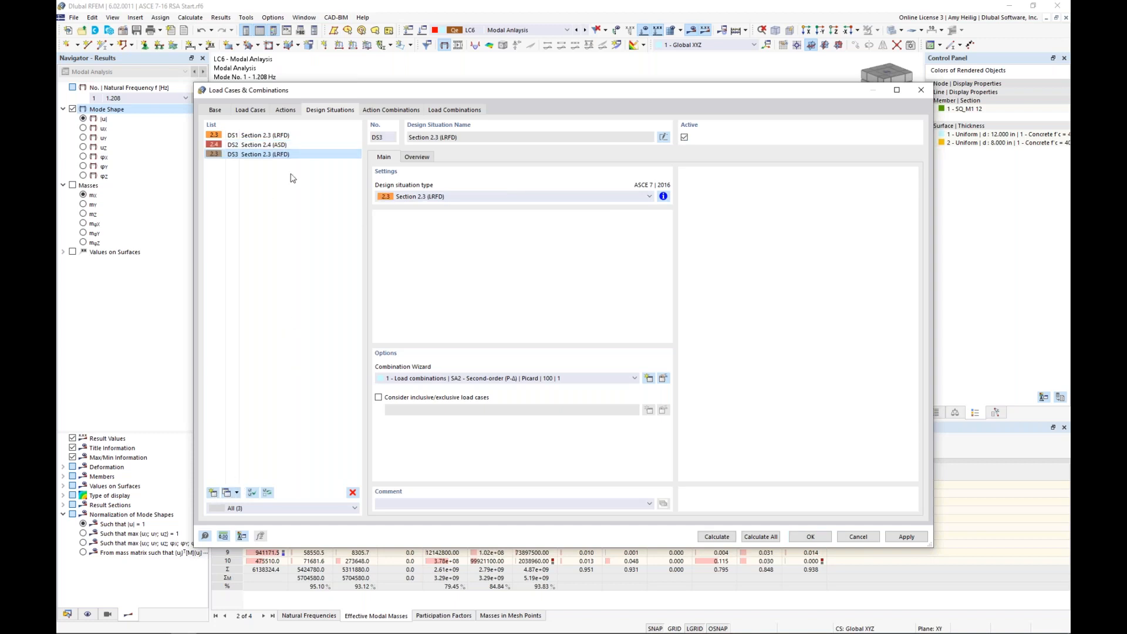
click(502, 197)
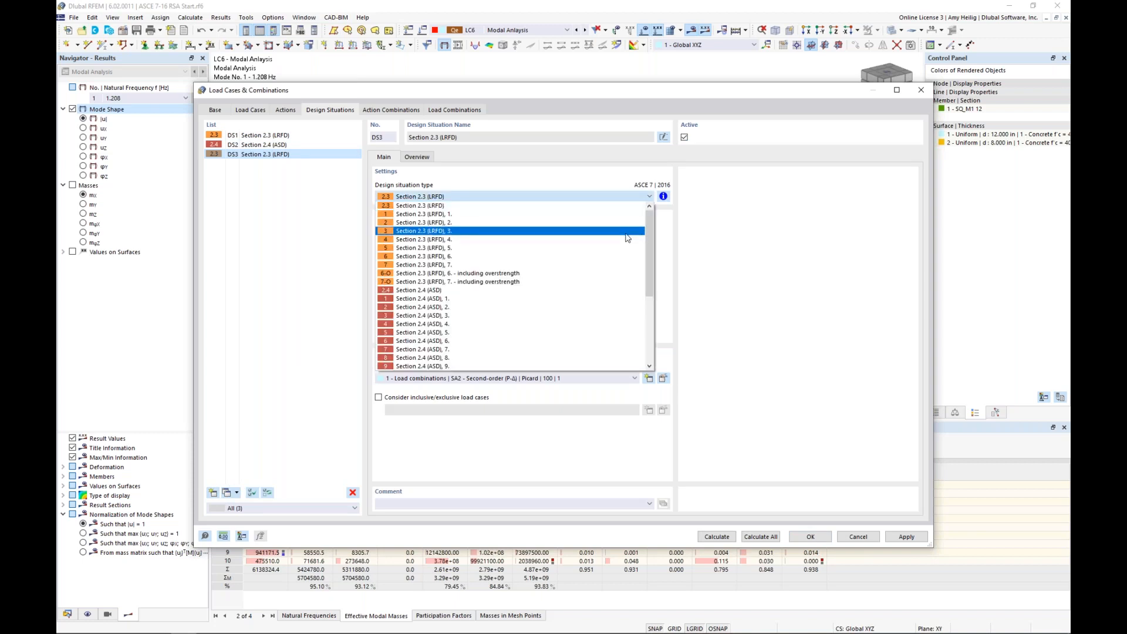
drag(648, 223, 647, 308)
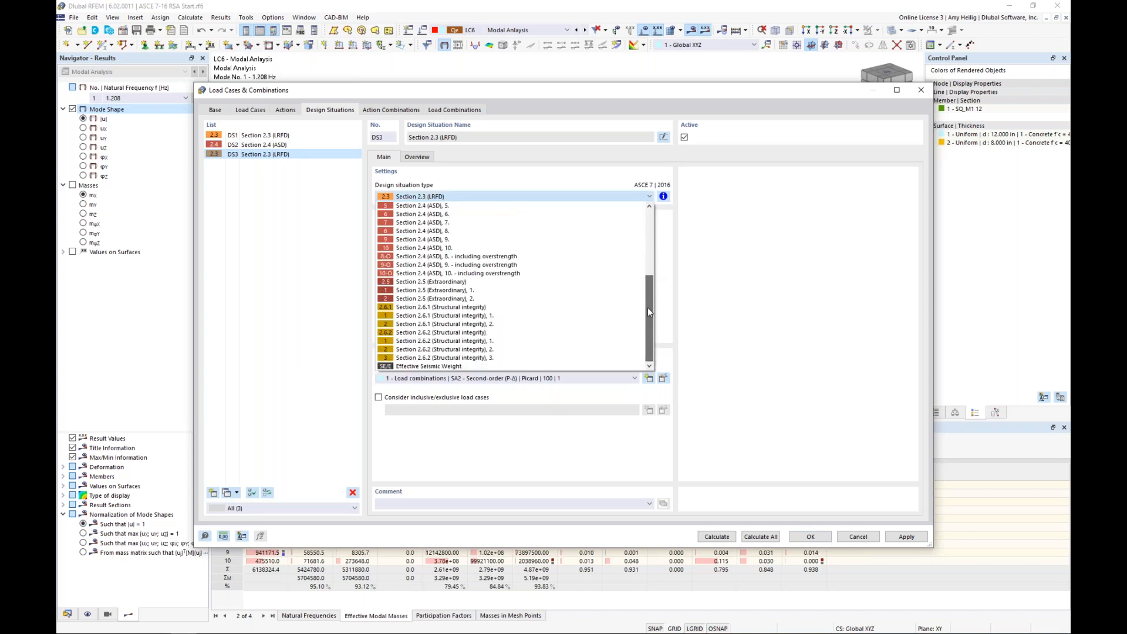
click(499, 366)
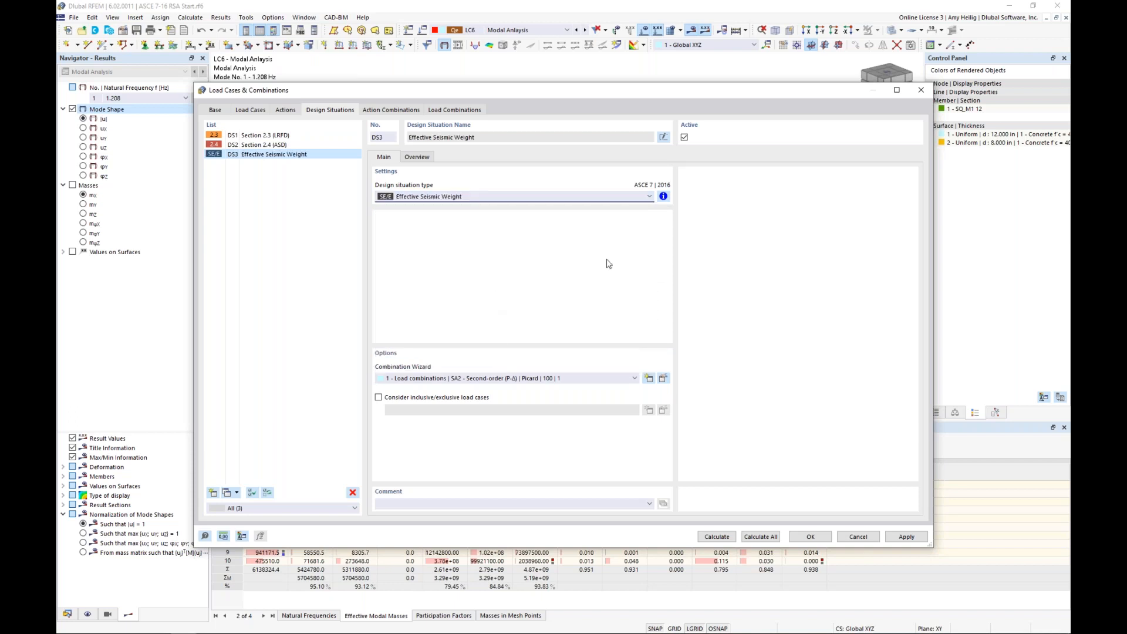
click(663, 196)
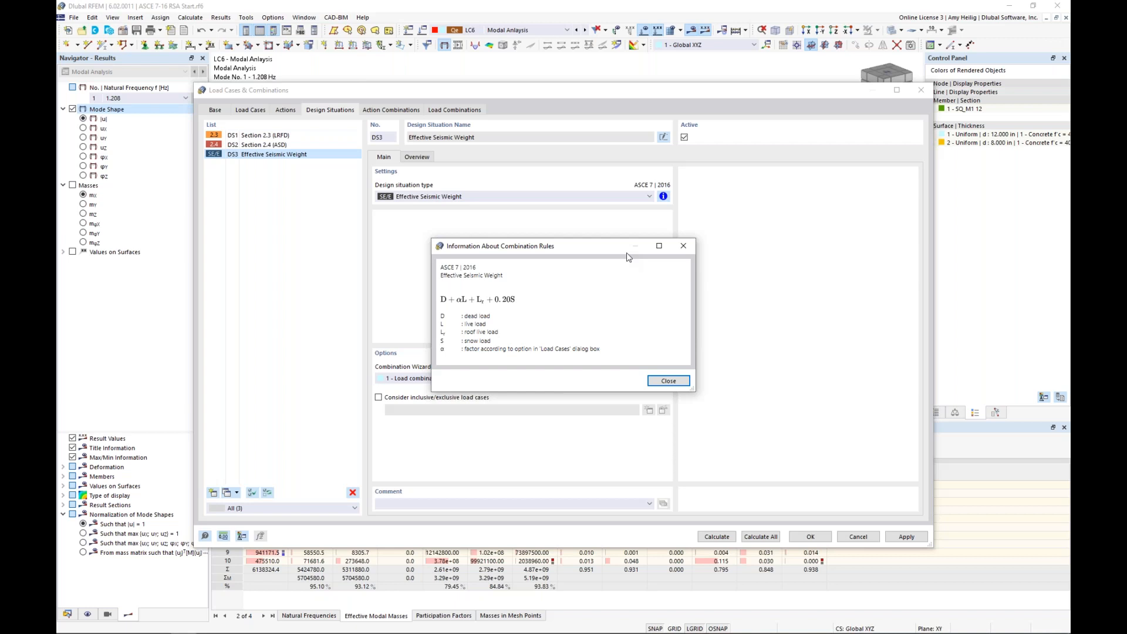
Close the combination rule information and examine the load cases and factors assigned to load combination CO1.
click(657, 383)
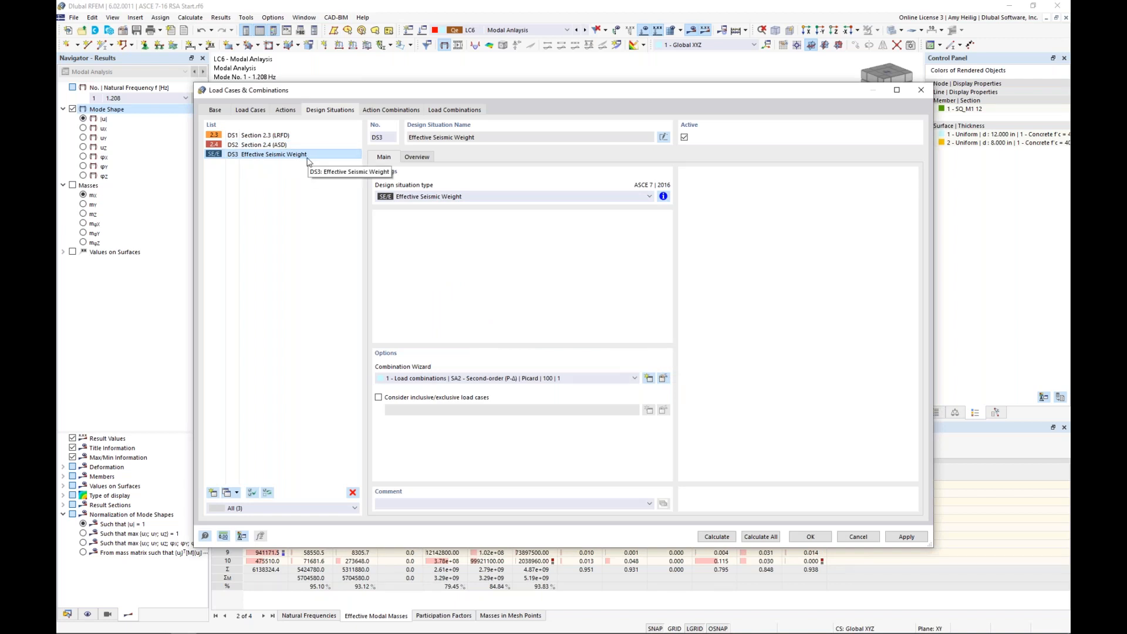
click(451, 111)
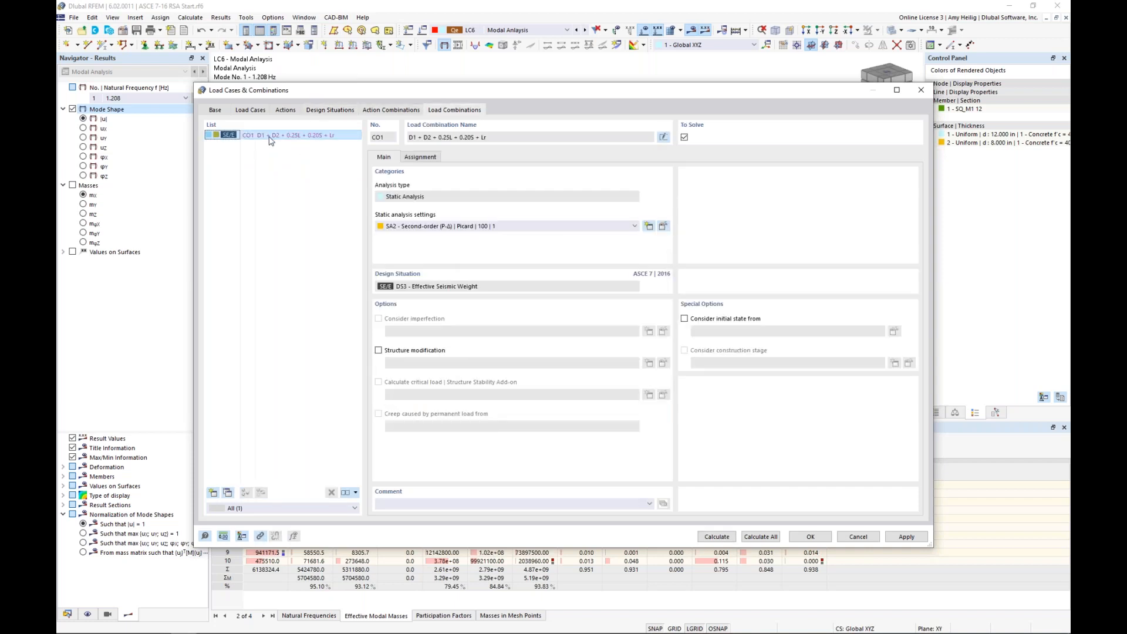
click(420, 158)
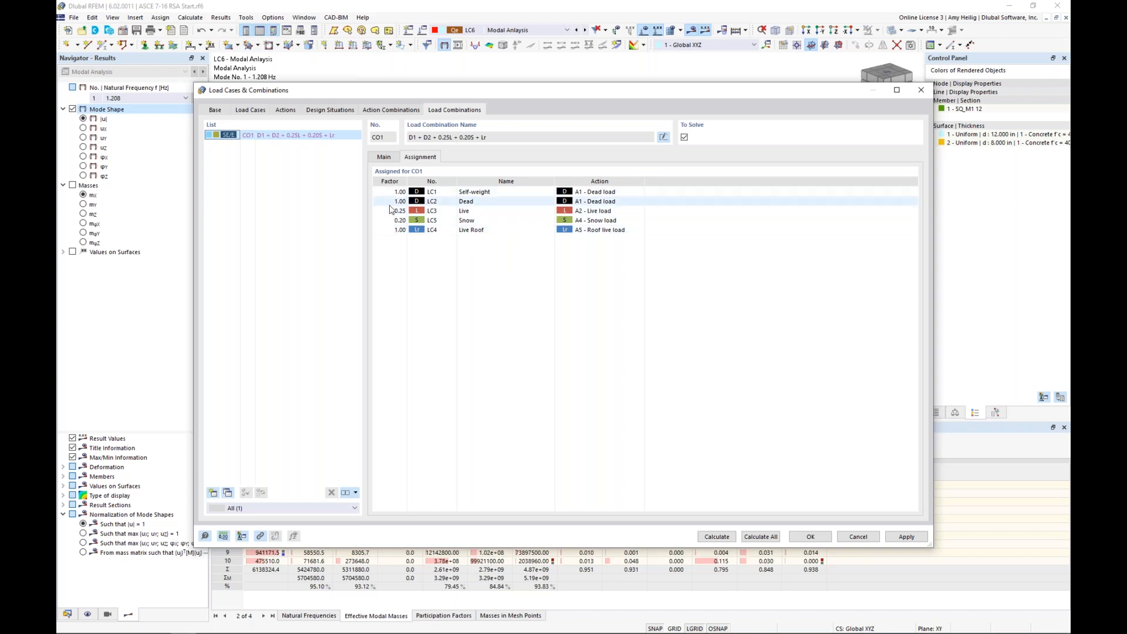
Check how load case LC3 Live is considered in the Effective Seismic Weight design situation and review the available live load options.
click(245, 111)
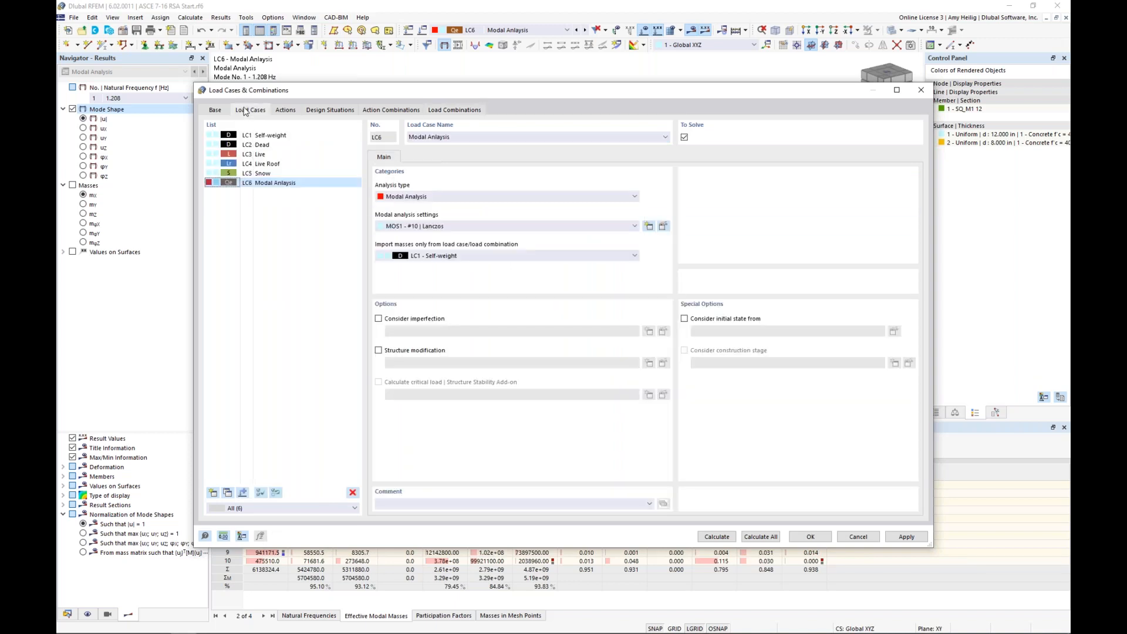
click(265, 154)
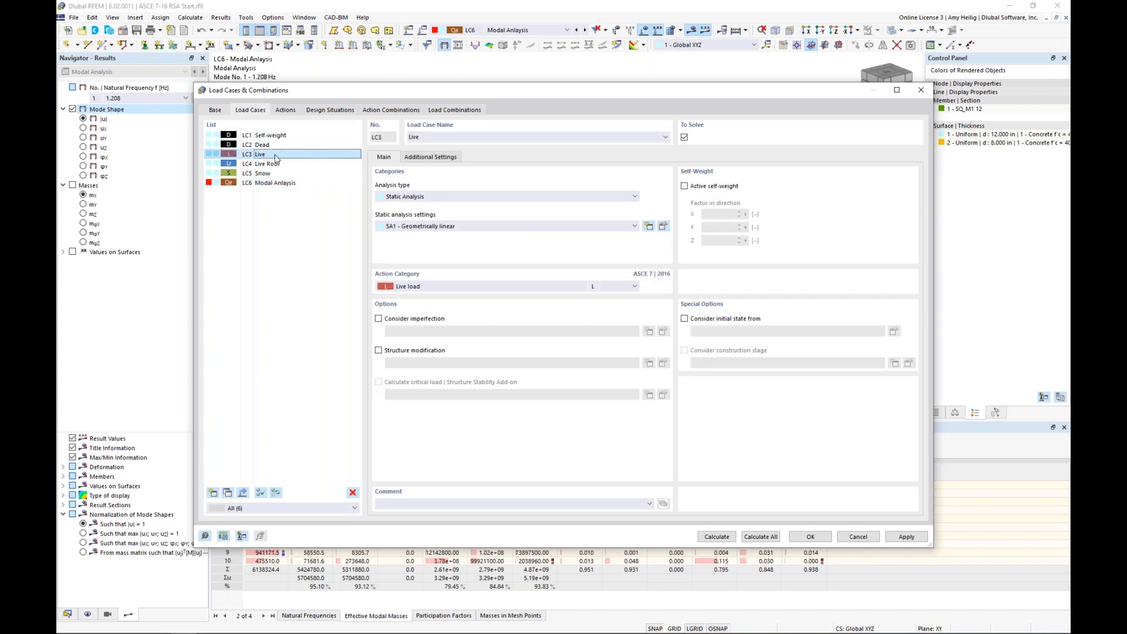
click(433, 158)
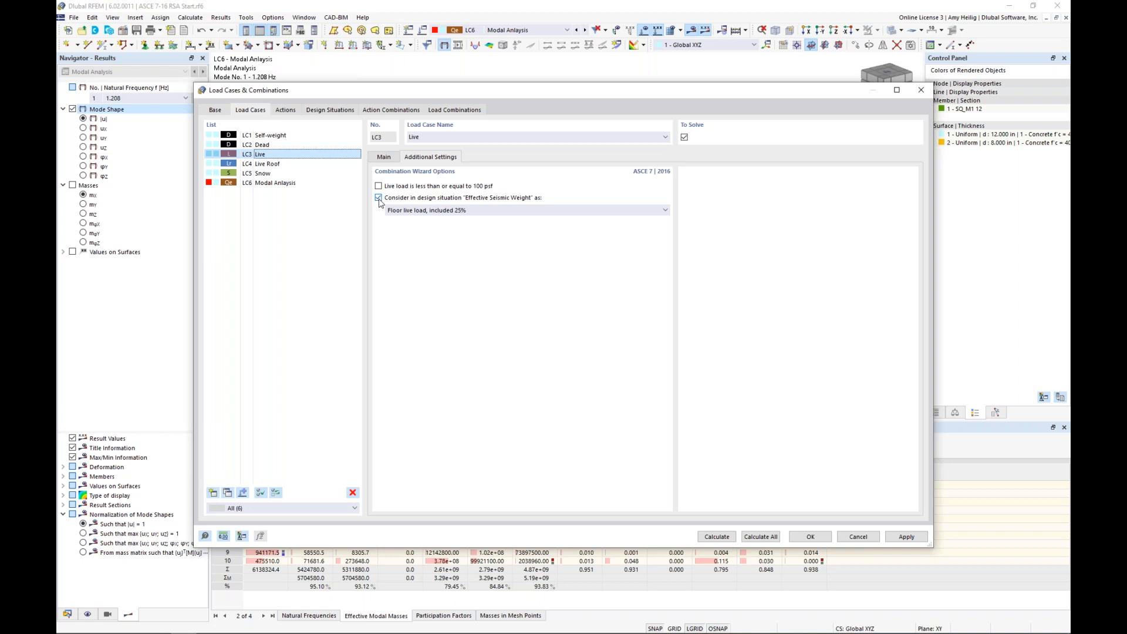
click(456, 210)
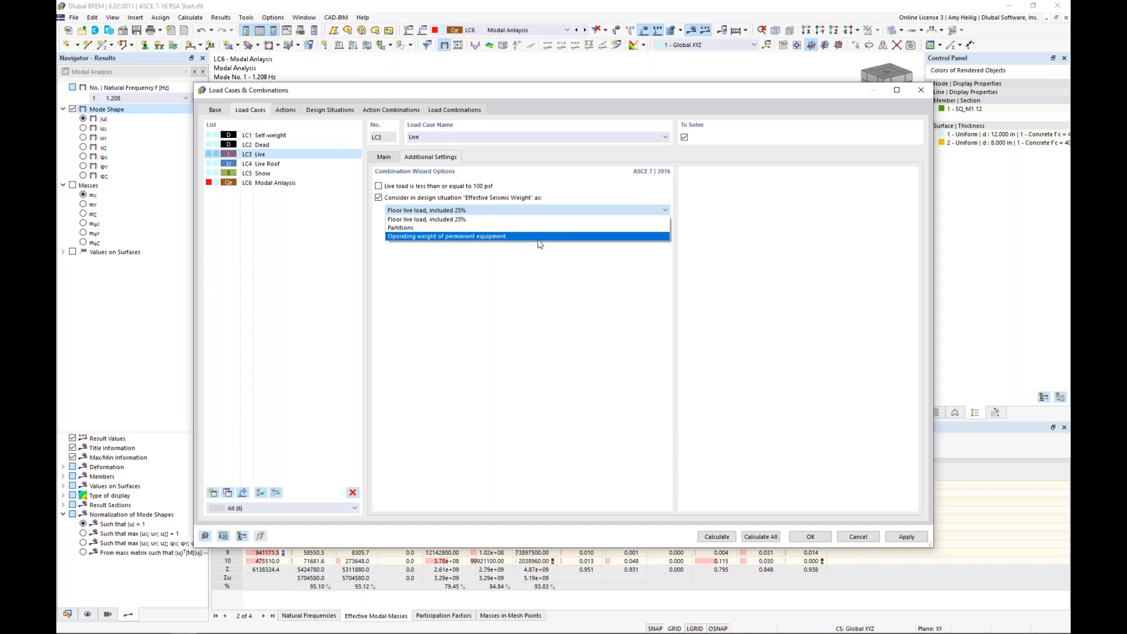
click(494, 271)
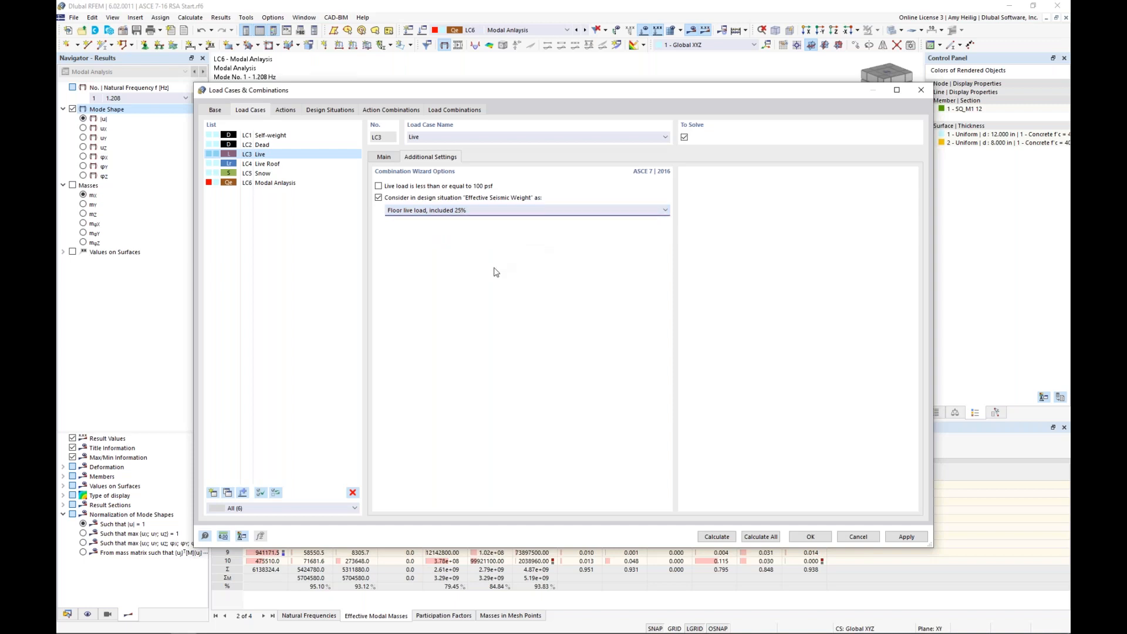
Import the masses of LC6 from load combination CO1 instead and calculate the modal analysis.
click(276, 183)
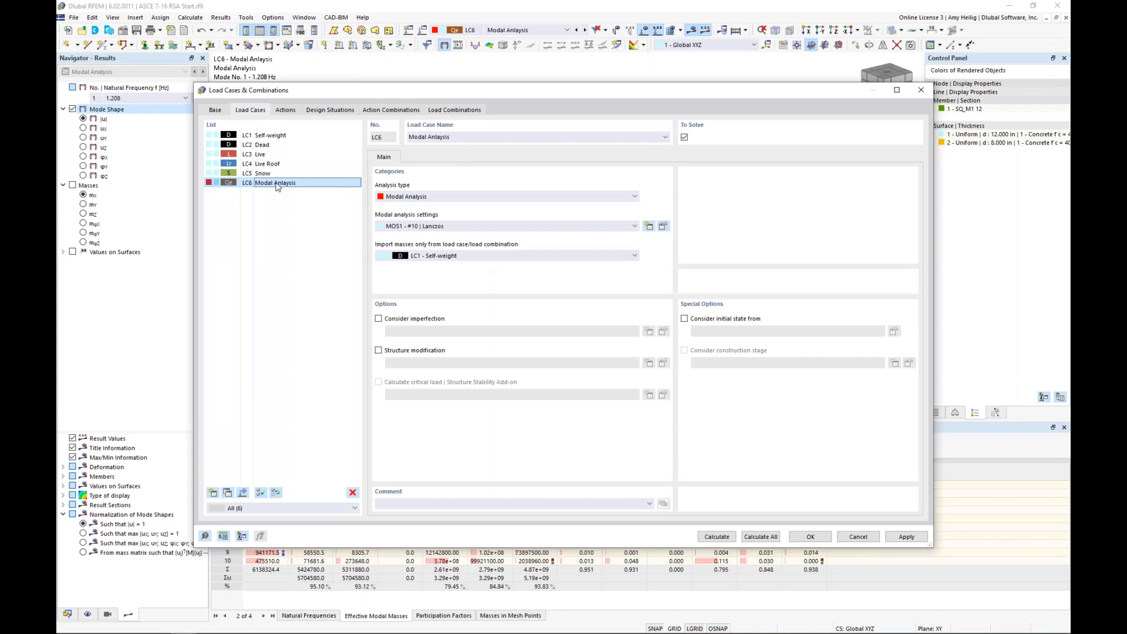
click(428, 258)
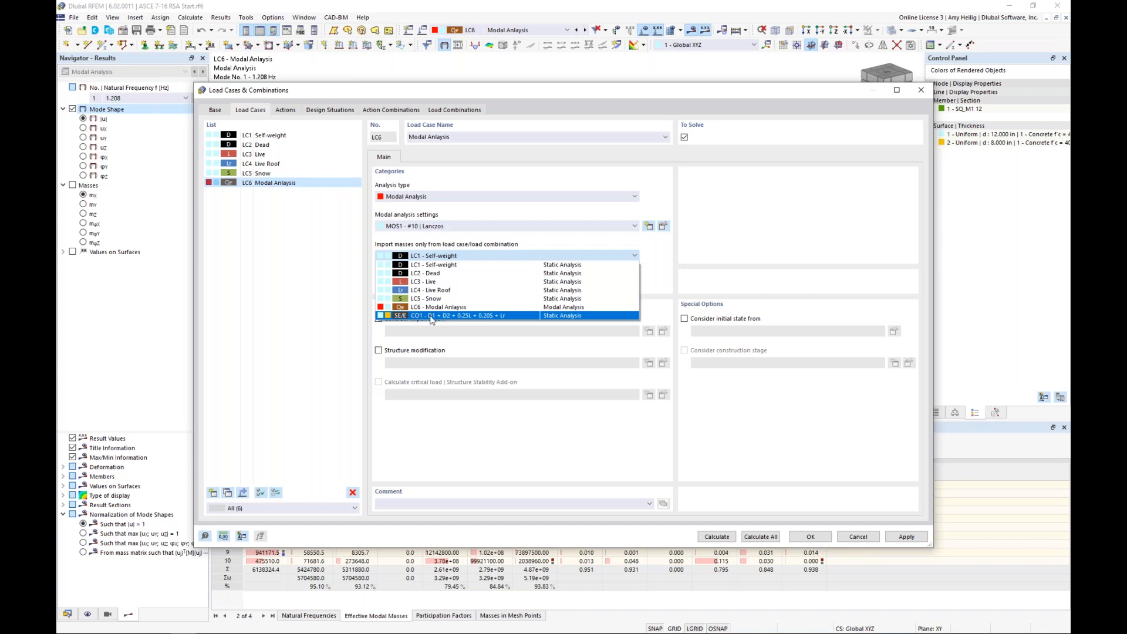
click(430, 316)
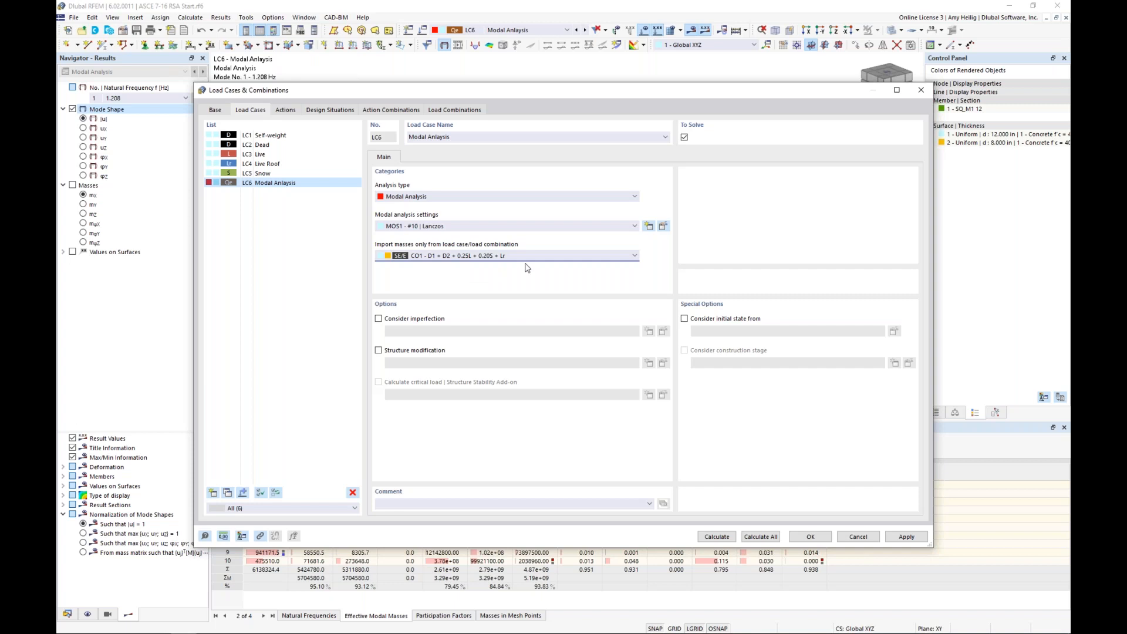
click(717, 536)
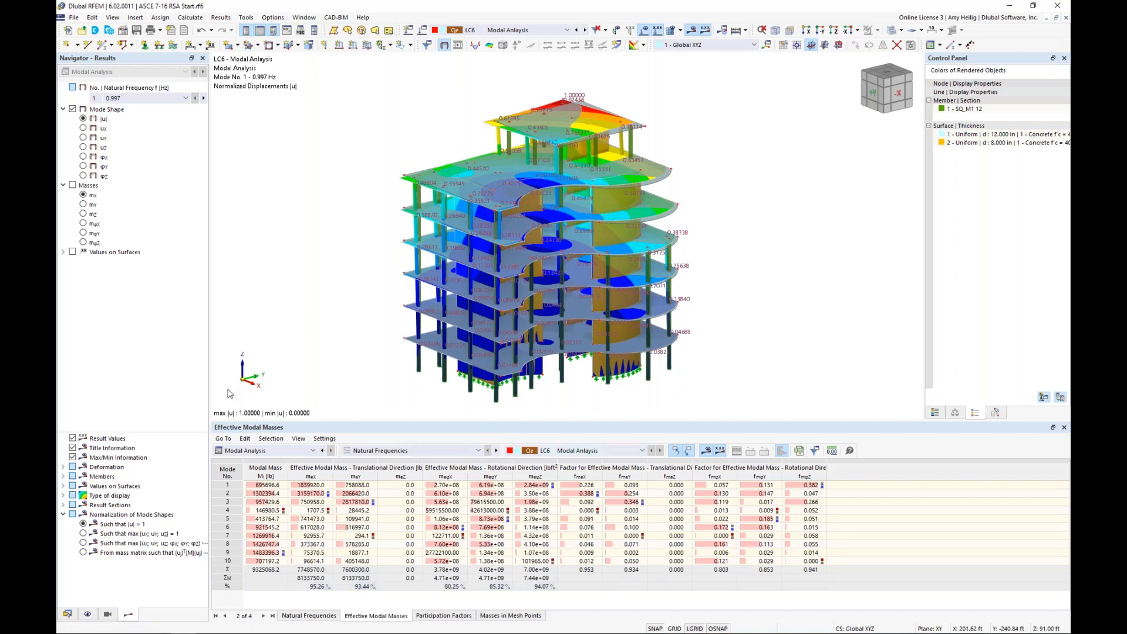
Activate the Response Spectrum Analysis add-on in the model's base data.
click(66, 618)
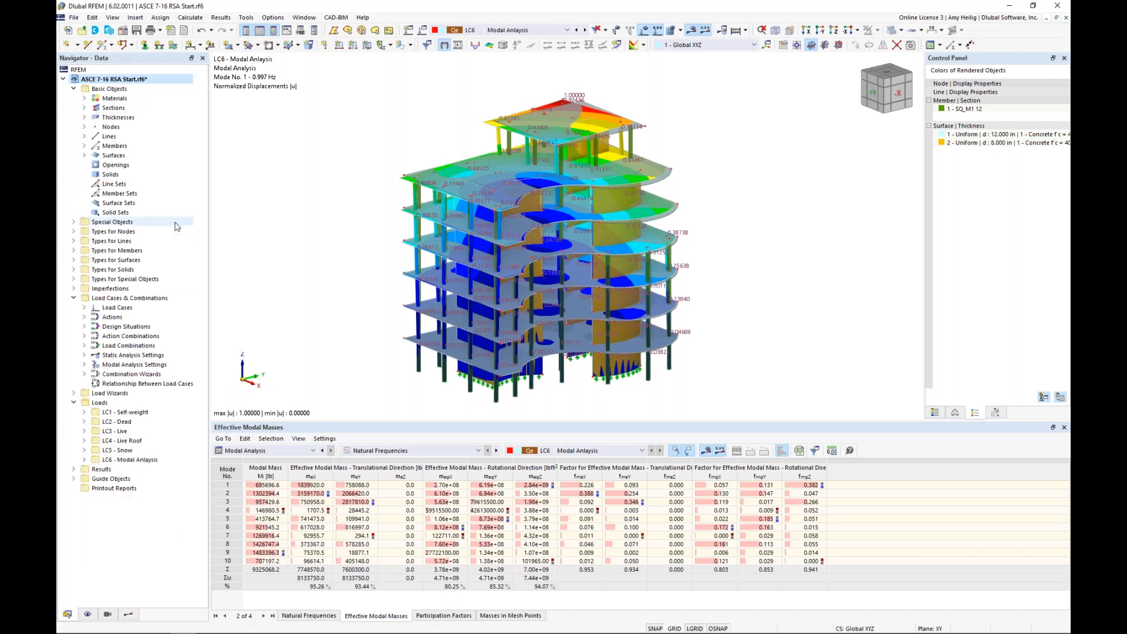
right_click(132, 81)
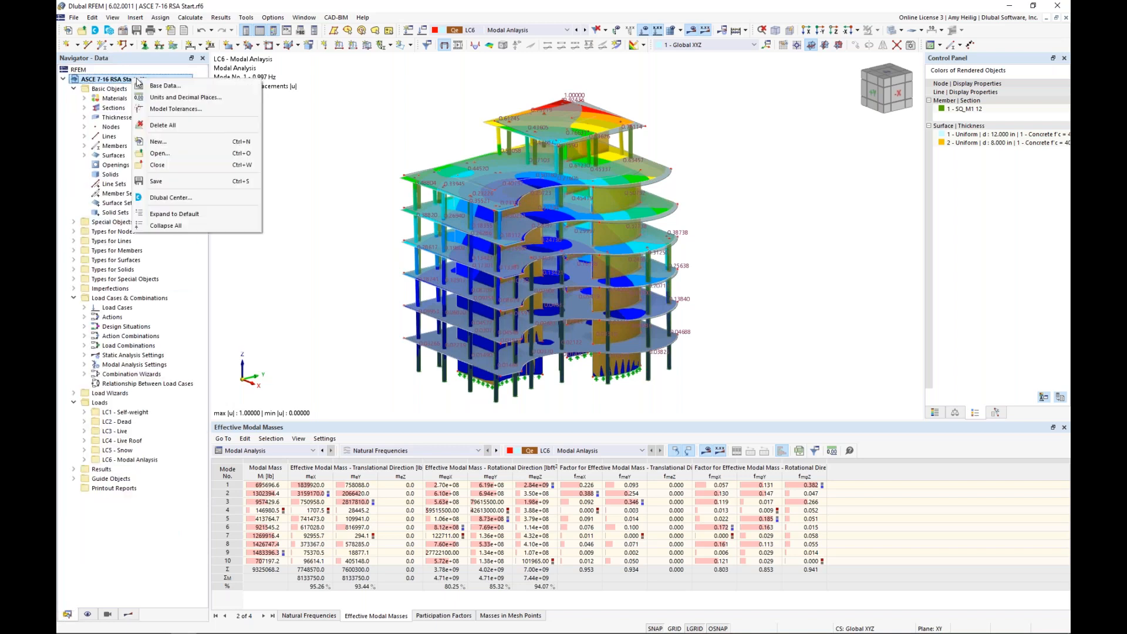
click(156, 88)
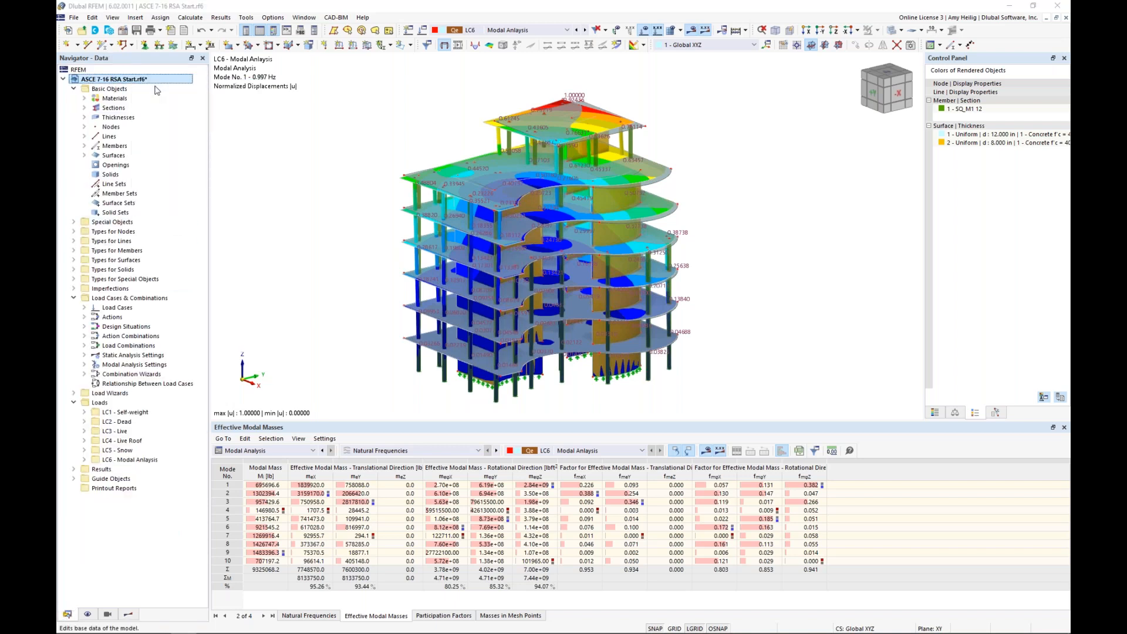
click(390, 118)
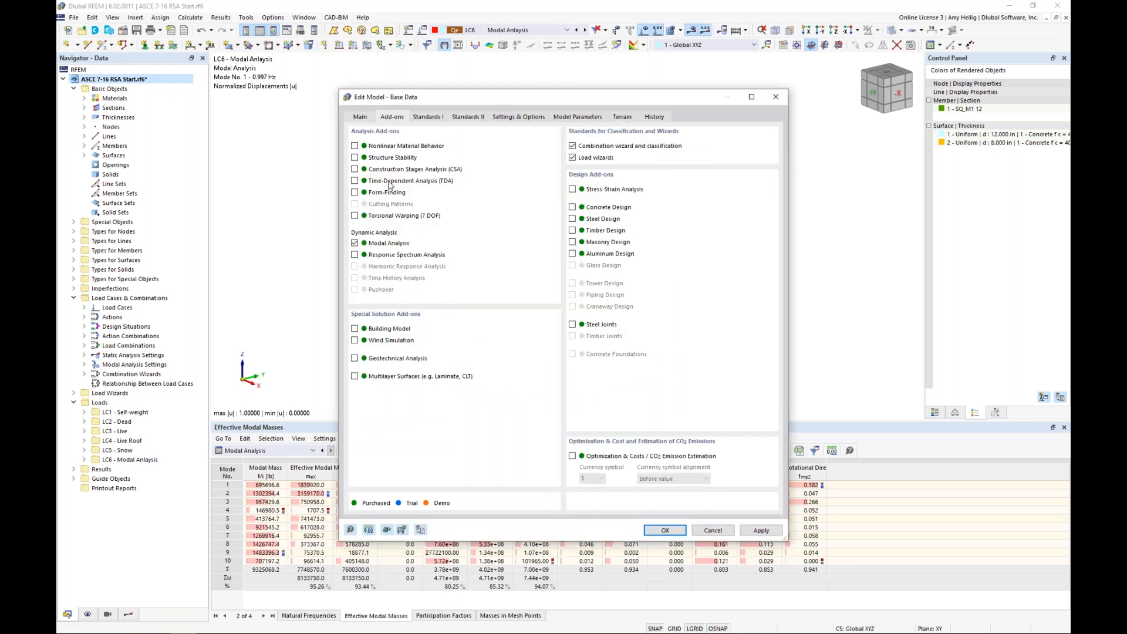
click(355, 257)
click(662, 531)
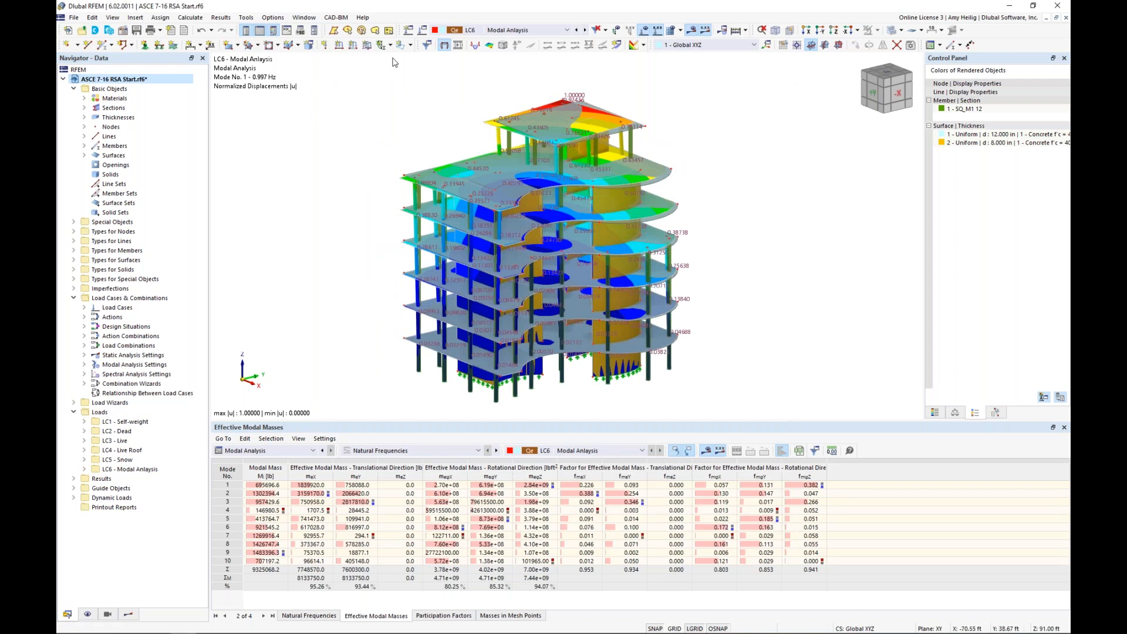
Add a load case named Response Spectrum with the analysis type Response Spectrum Analysis.
click(422, 31)
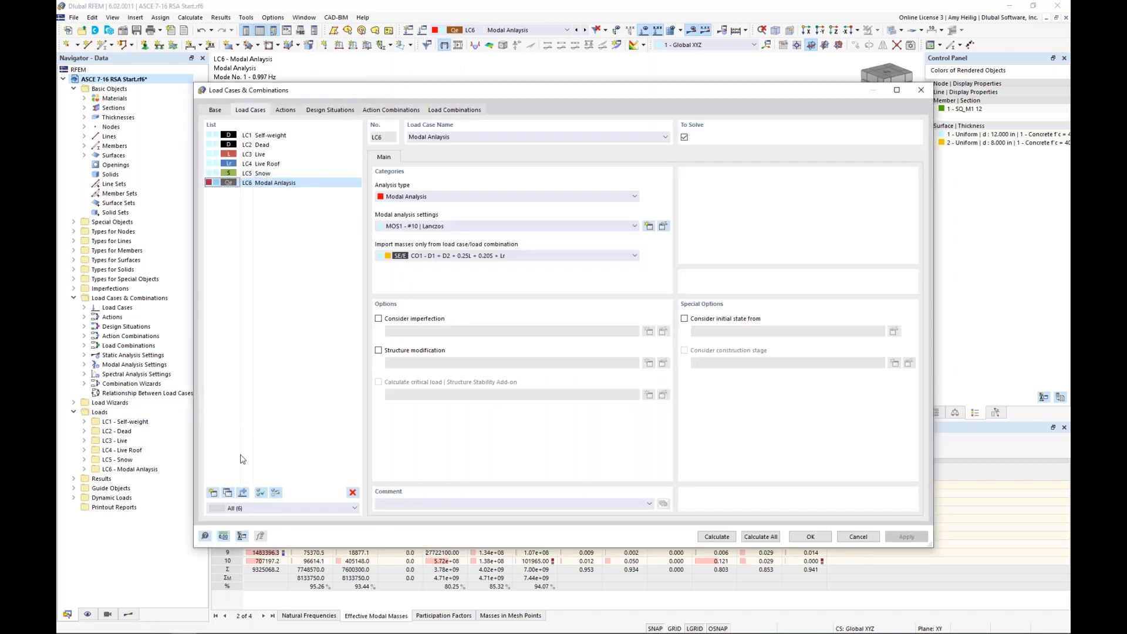
click(213, 493)
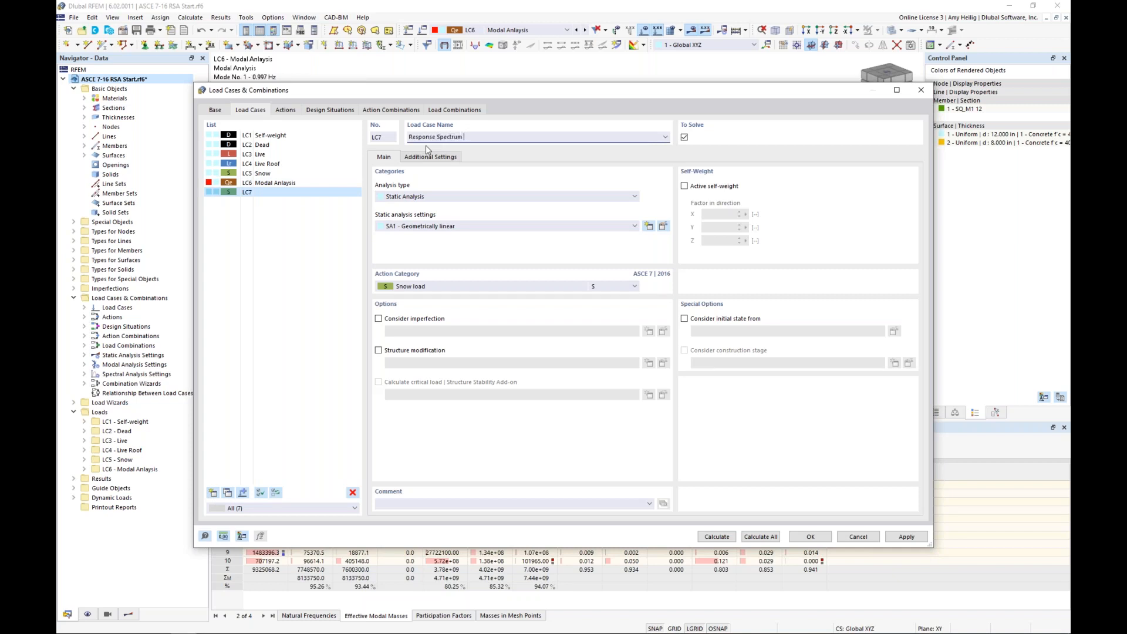
click(429, 197)
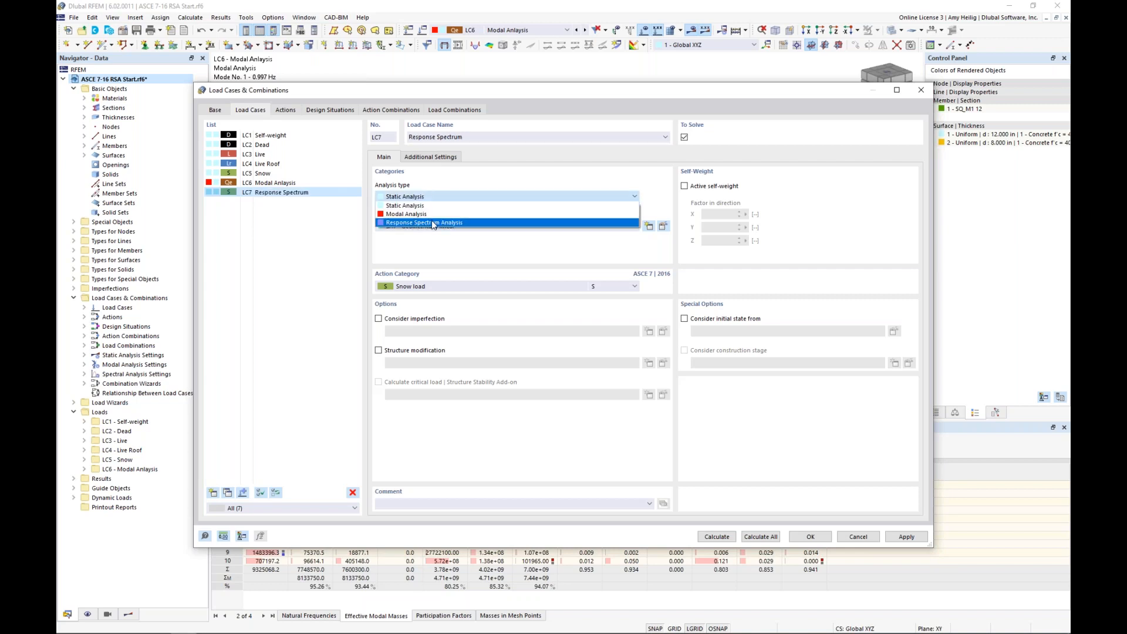
click(433, 223)
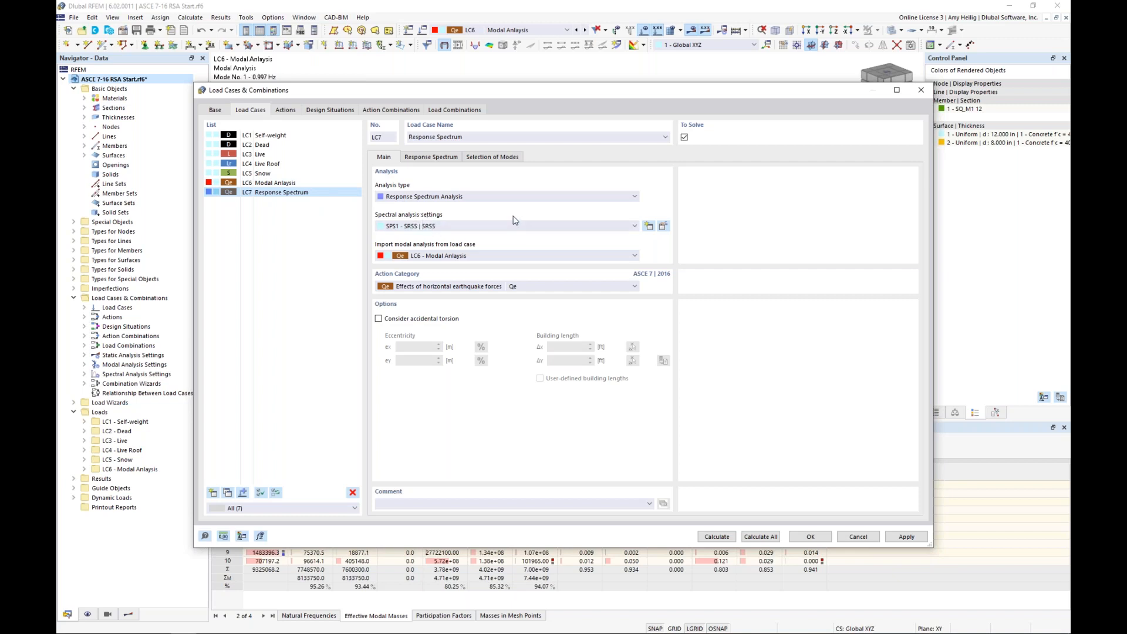
Open the spectral analysis settings of LC7 and review the combination rules offered for periodic responses and directional components.
click(663, 226)
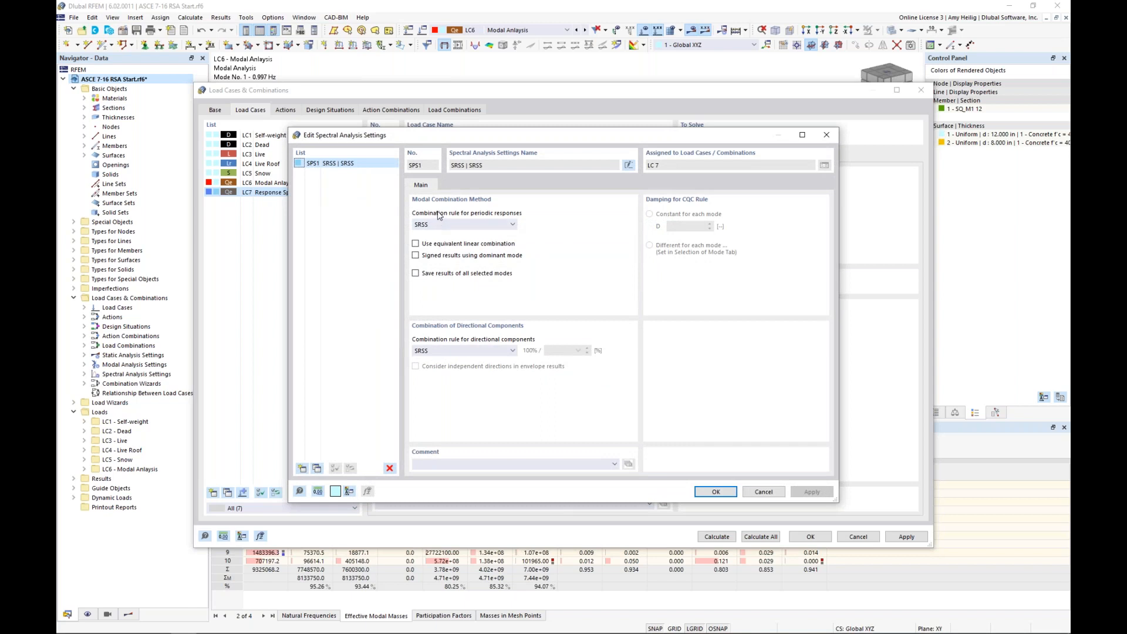
click(489, 225)
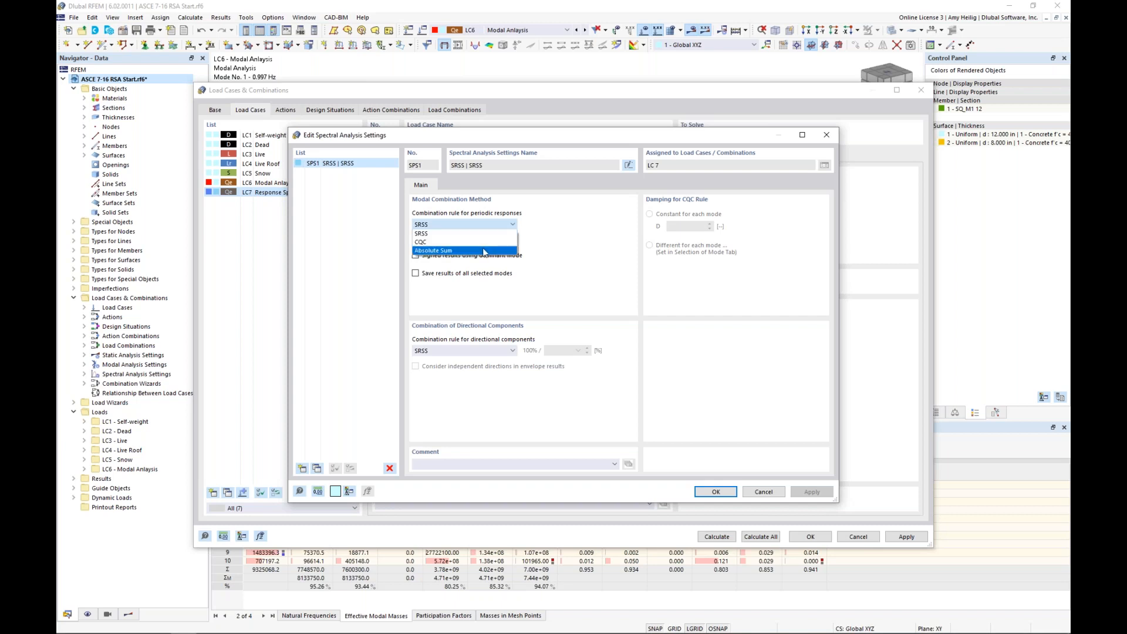
click(562, 255)
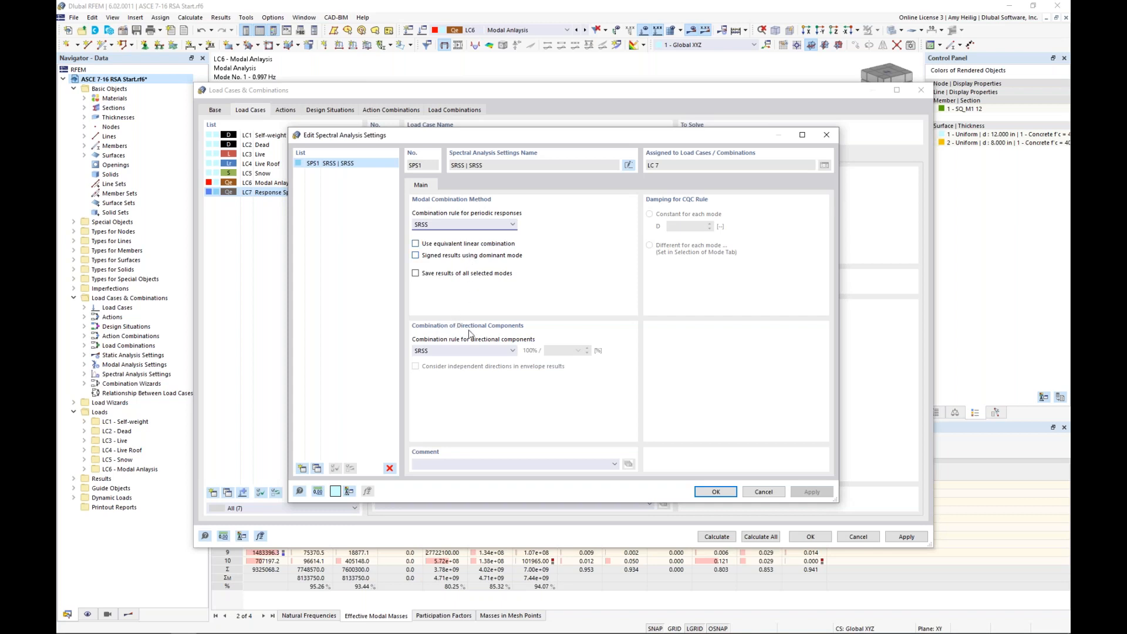
click(512, 351)
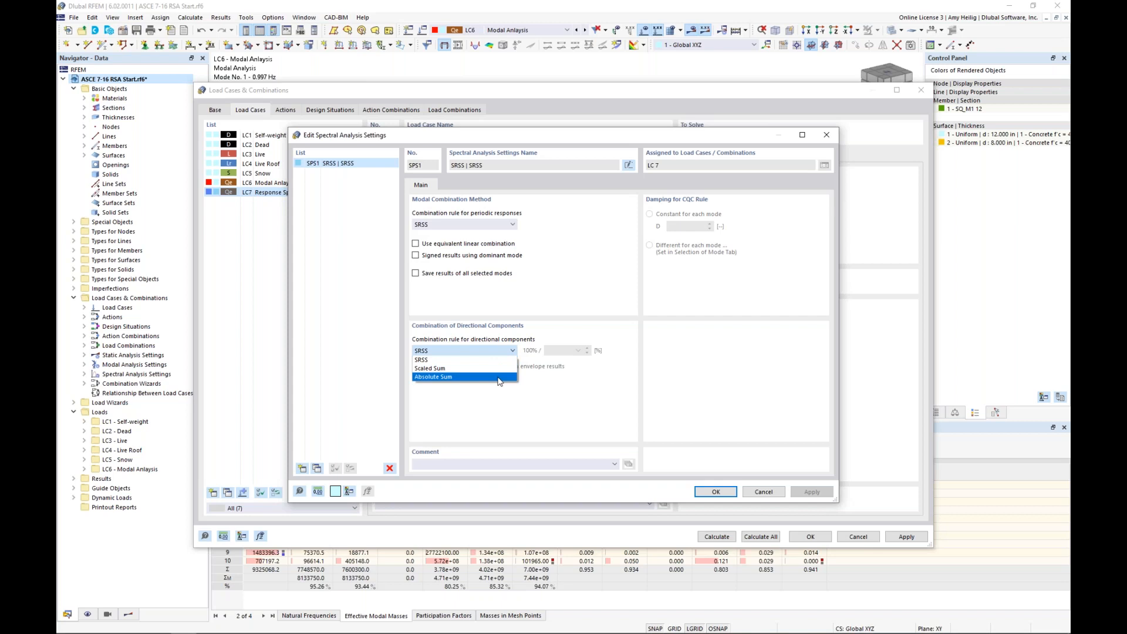
click(602, 290)
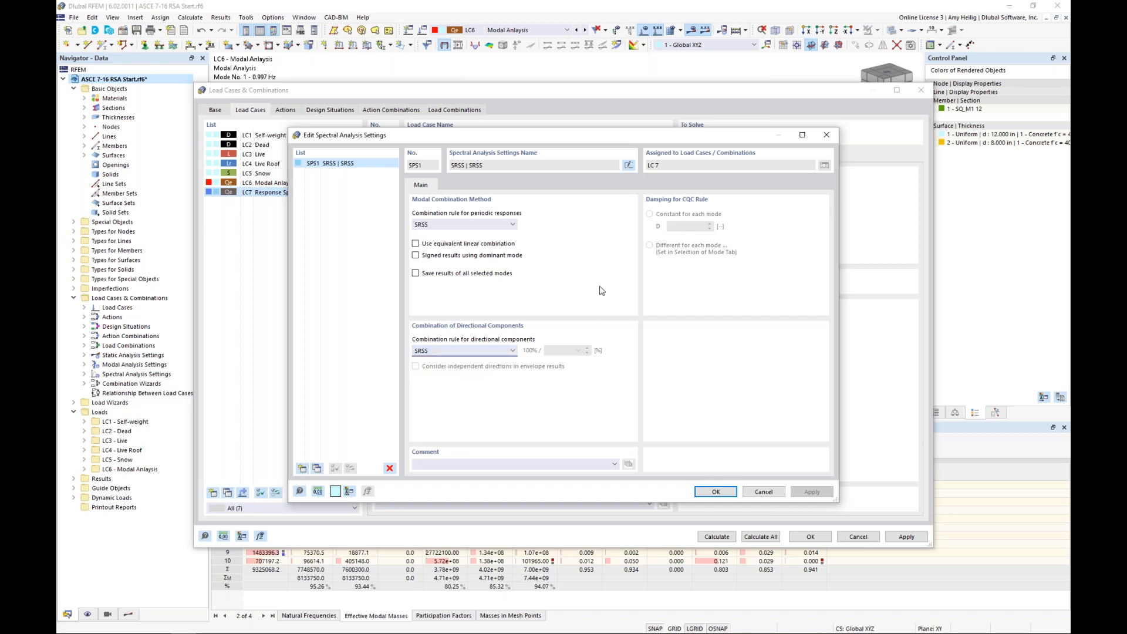
Switch to the PowerPoint slide show and advance to the Modal Analysis Results Combination slide.
key(super+Tab)
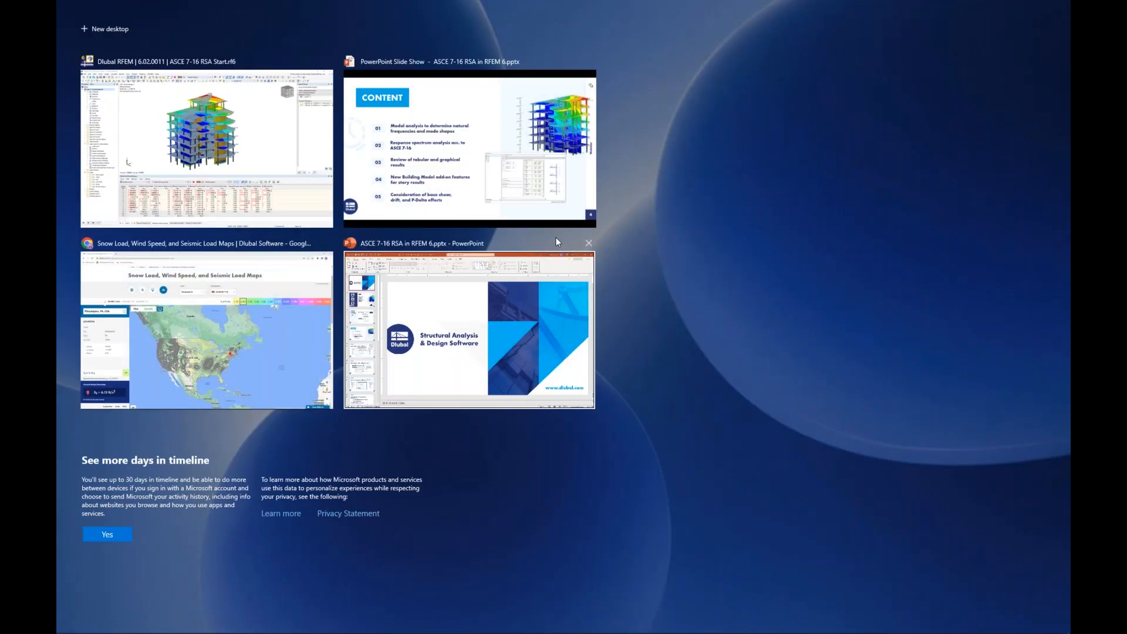
click(555, 229)
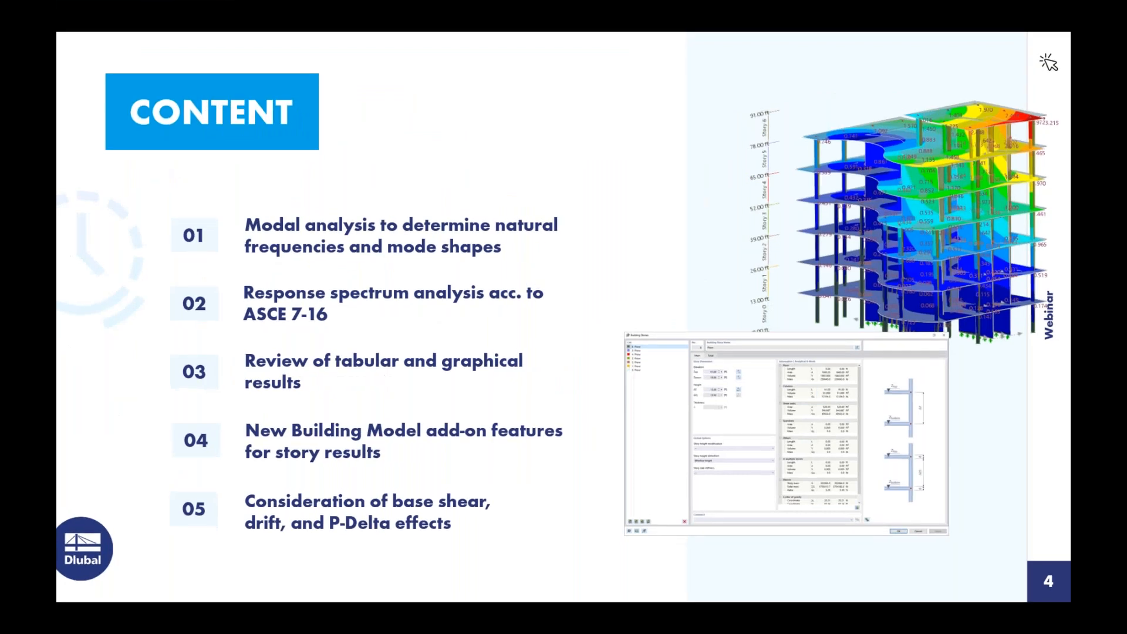
key(Right)
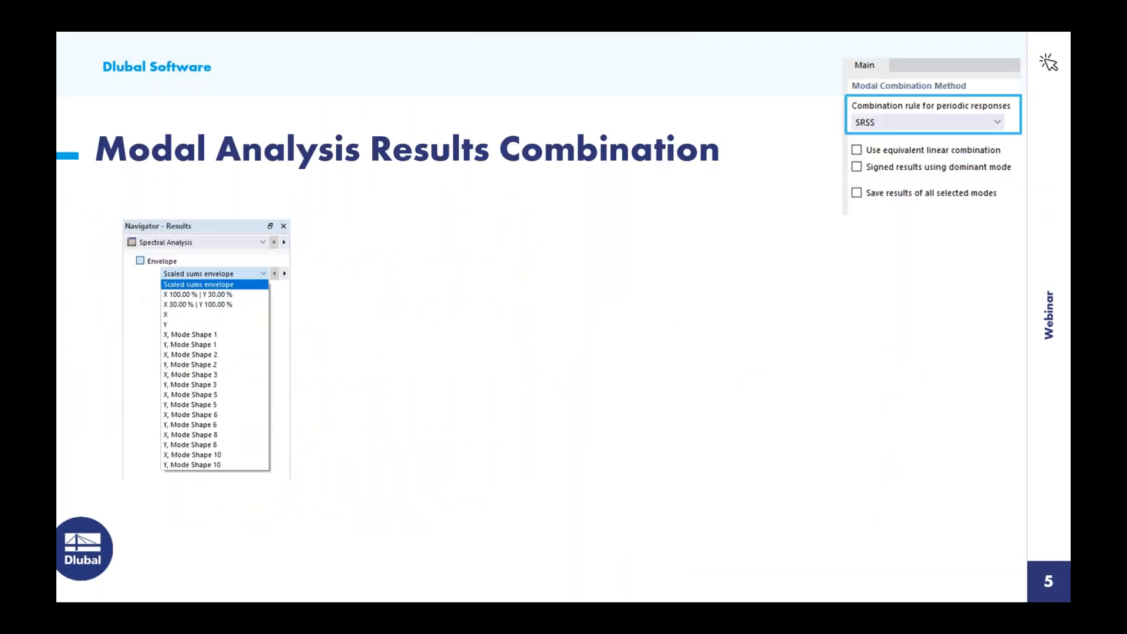
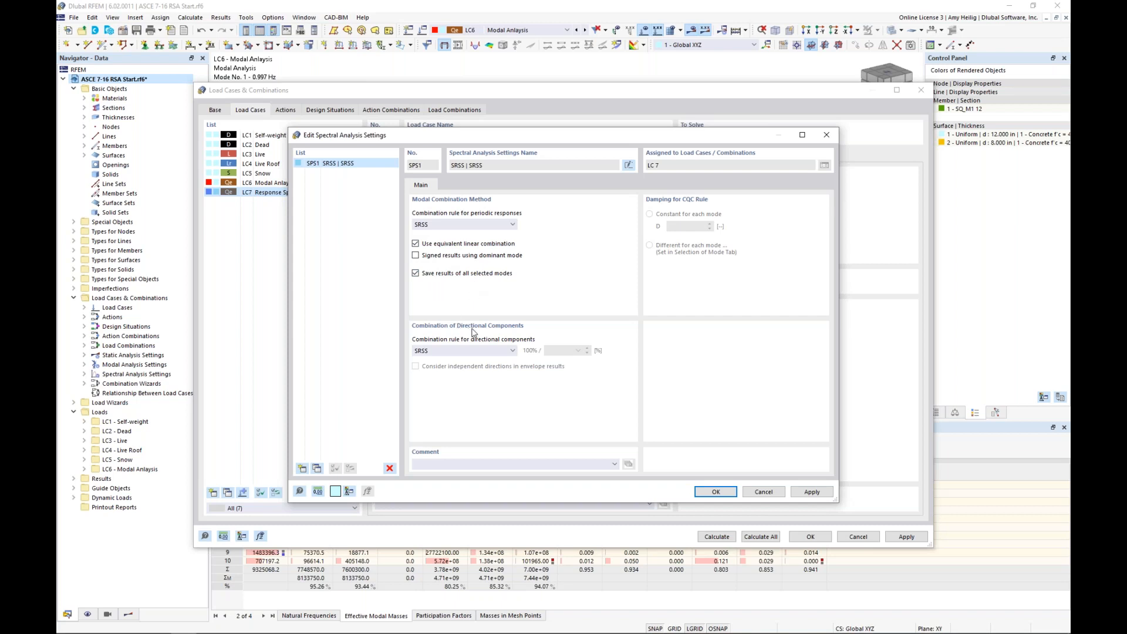
Set the combination rule for directional components to Scaled Sum with 30 % and accept the spectral analysis settings.
click(470, 350)
click(468, 365)
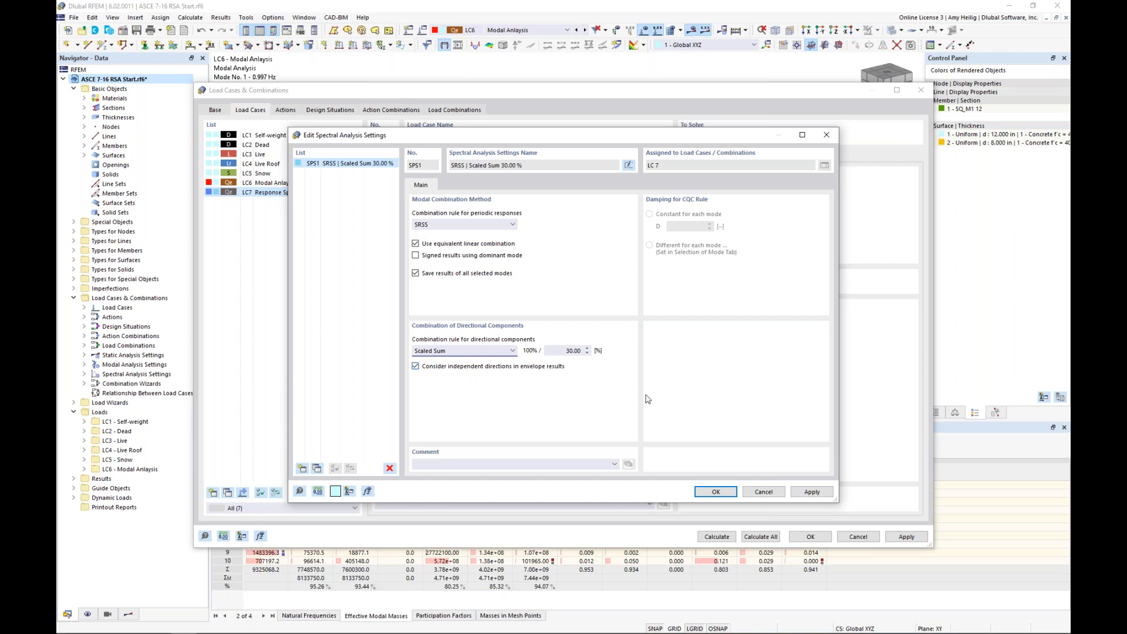
click(715, 492)
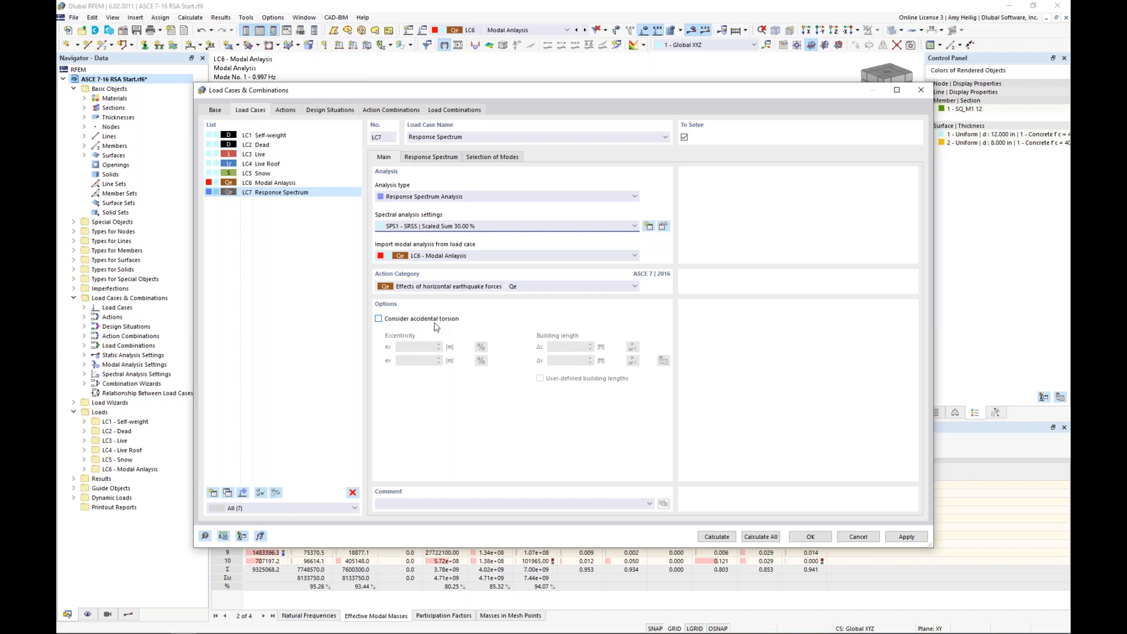
Try the accidental torsion option of LC7 with 5 % eccentricities, and deactivate it again.
click(379, 319)
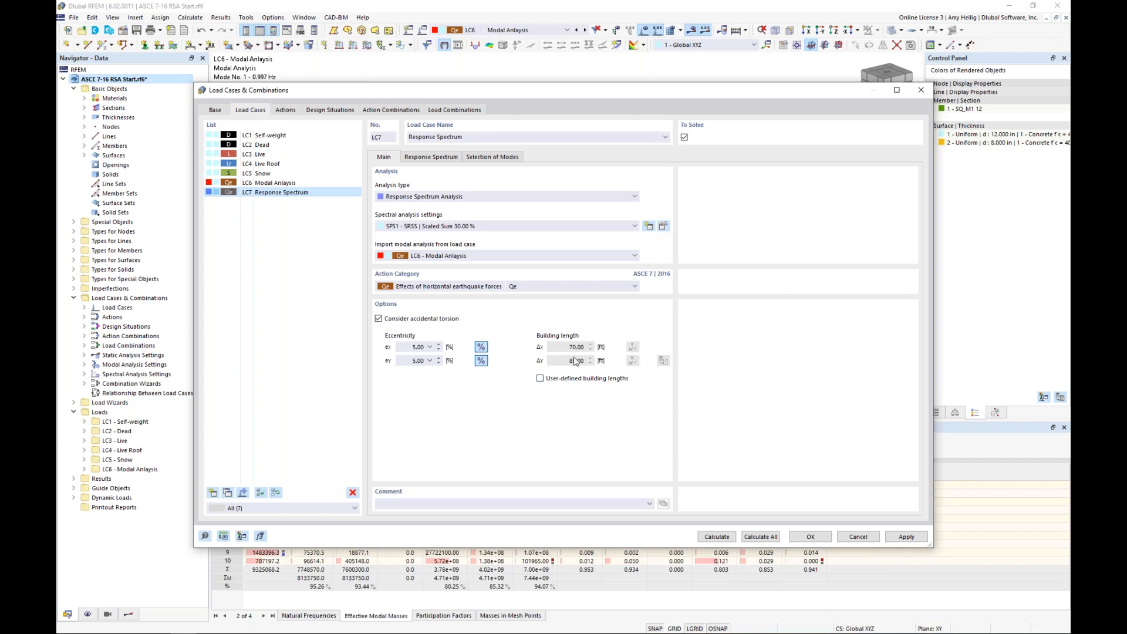
mouse_move(562, 93)
mouse_down()
mouse_move(553, 185)
mouse_move(562, 365)
mouse_move(567, 79)
mouse_up()
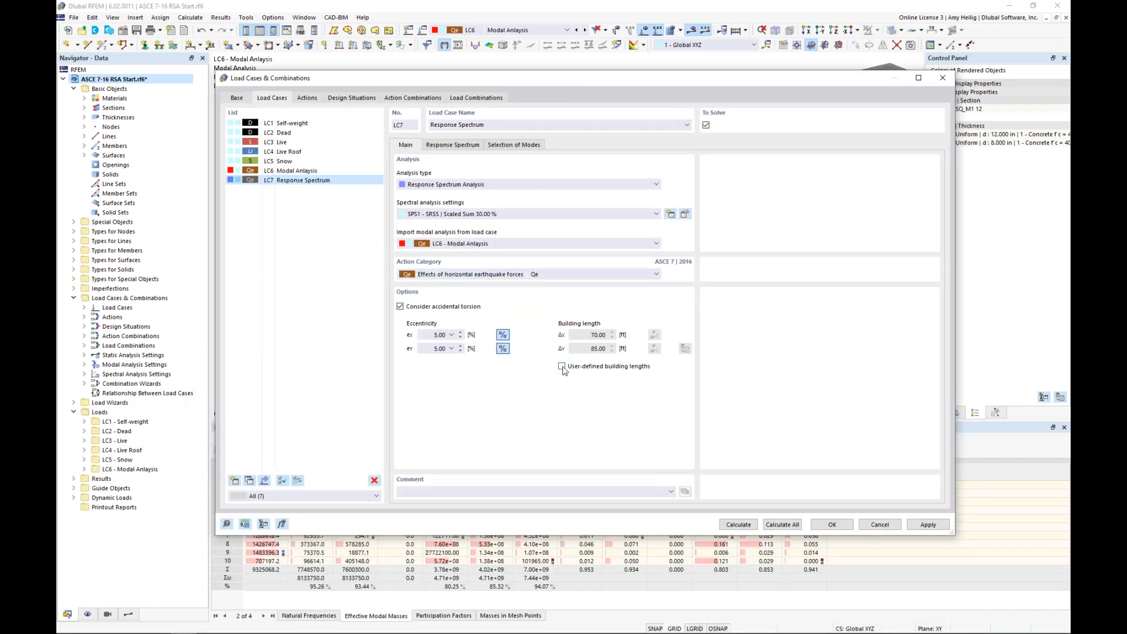
click(400, 306)
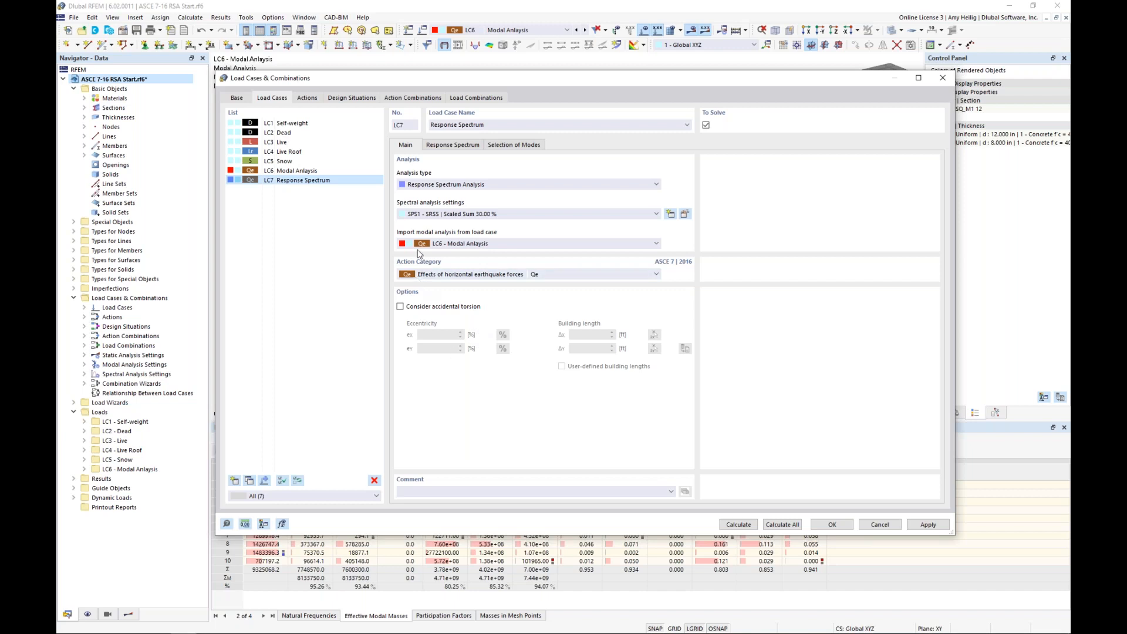
Review the load cases offered for the modal analysis import and the action categories available for LC7.
click(509, 247)
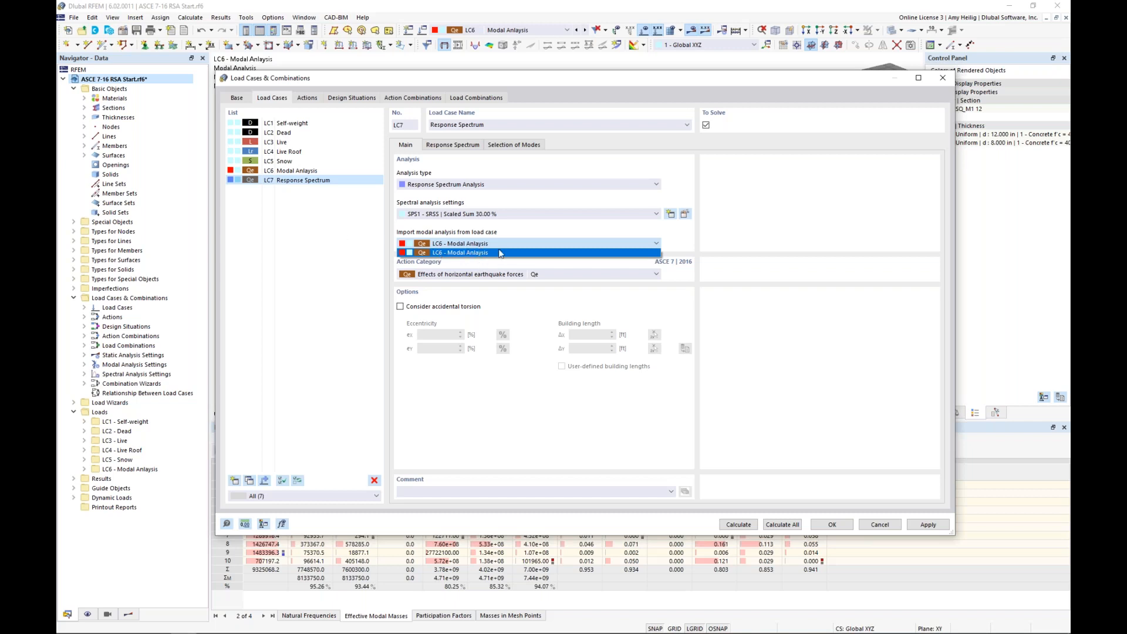
click(516, 232)
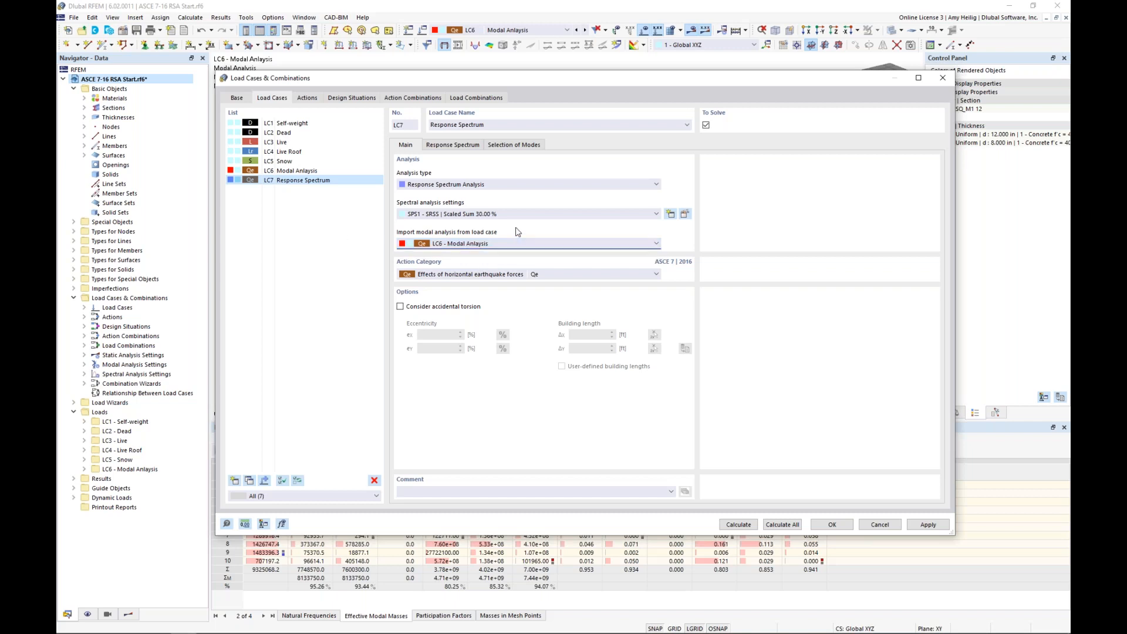
click(482, 274)
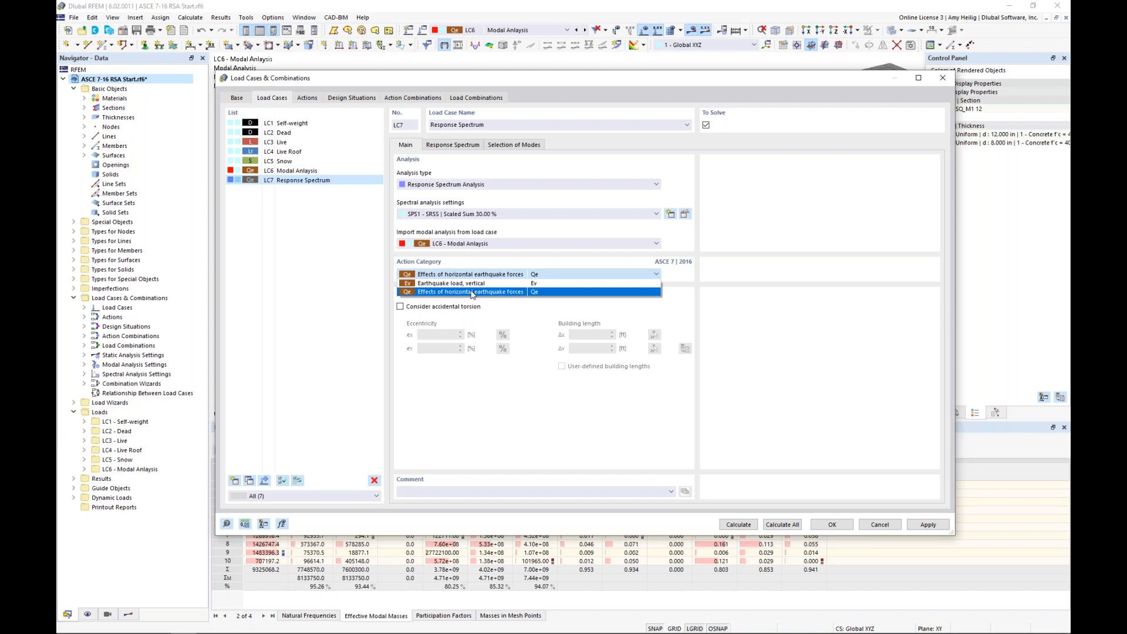
click(463, 263)
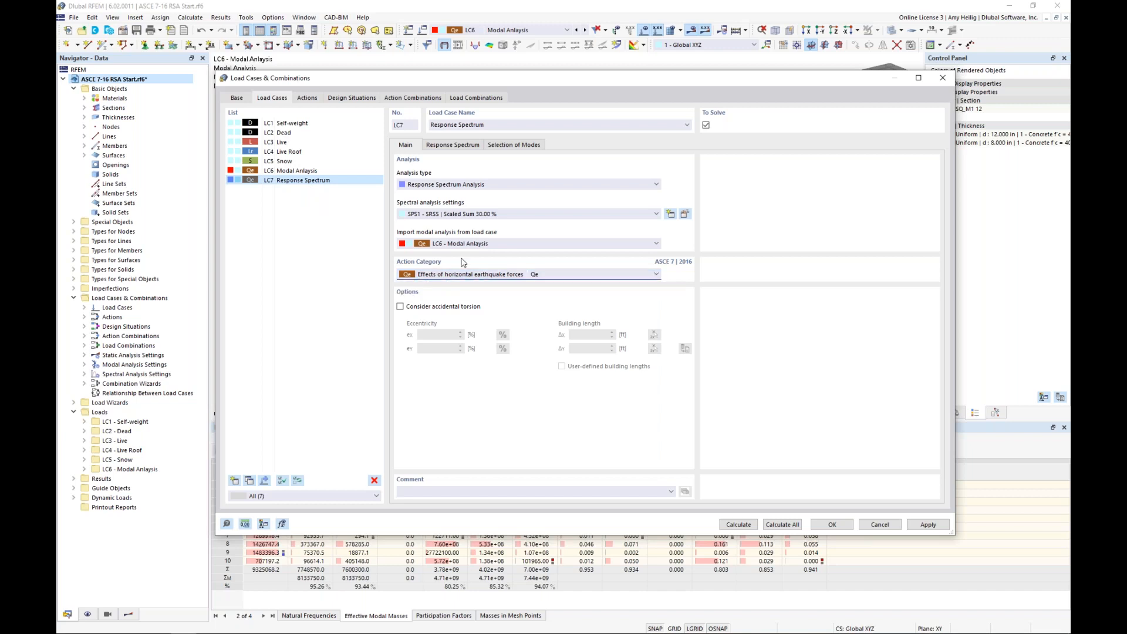
Assign the response spectrum RS1 to the X and Y directions of LC7 and open RS1 for editing.
click(455, 147)
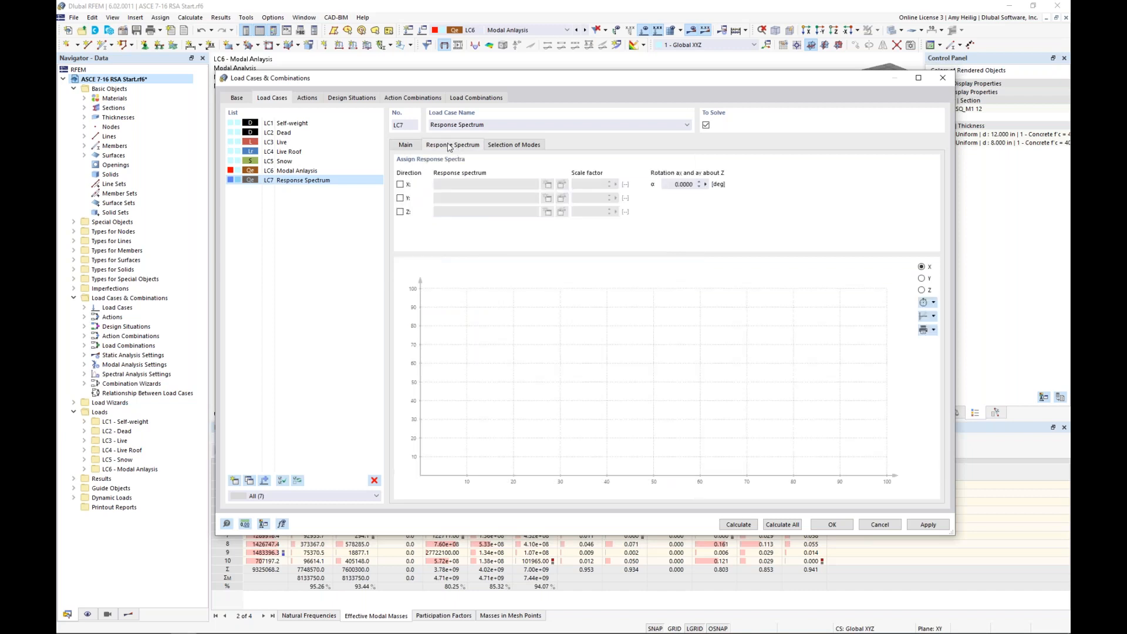
click(399, 184)
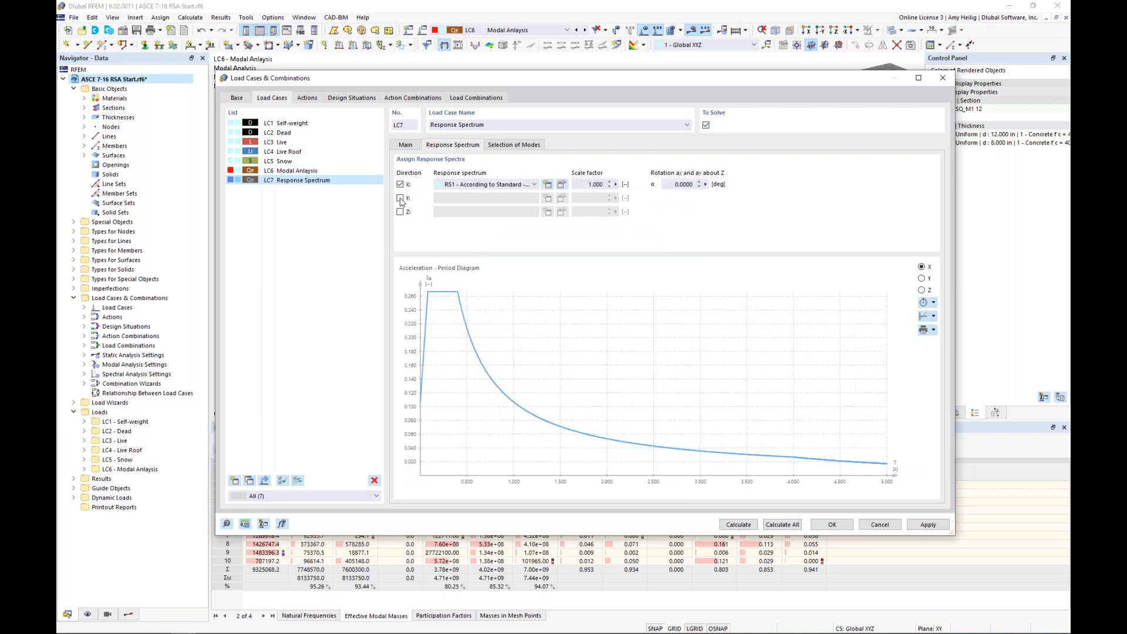
click(400, 199)
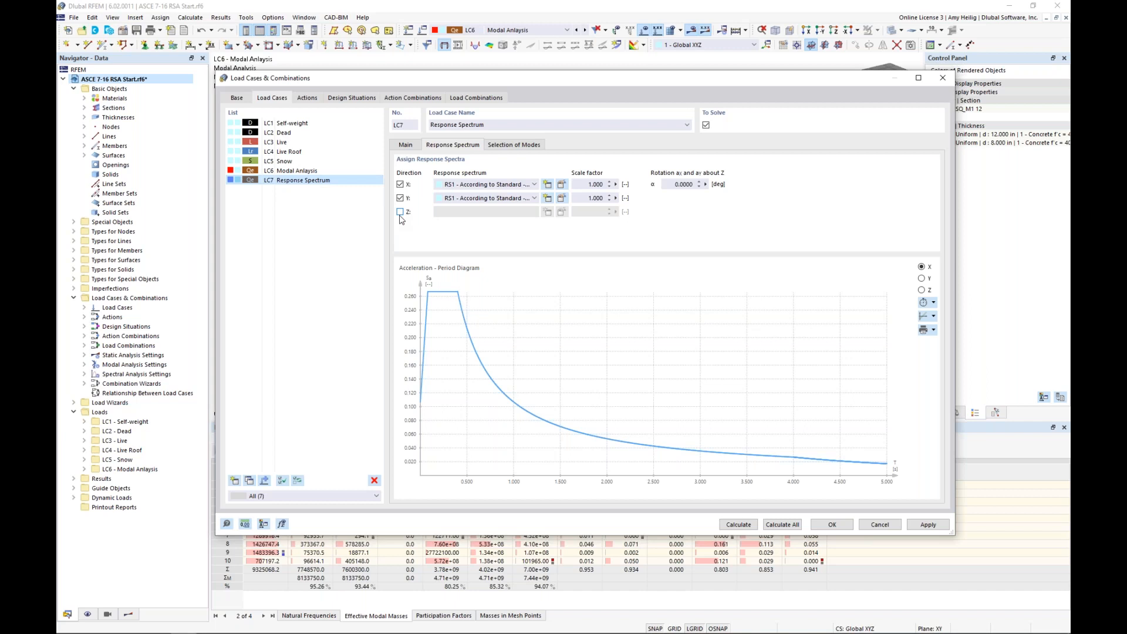
click(562, 185)
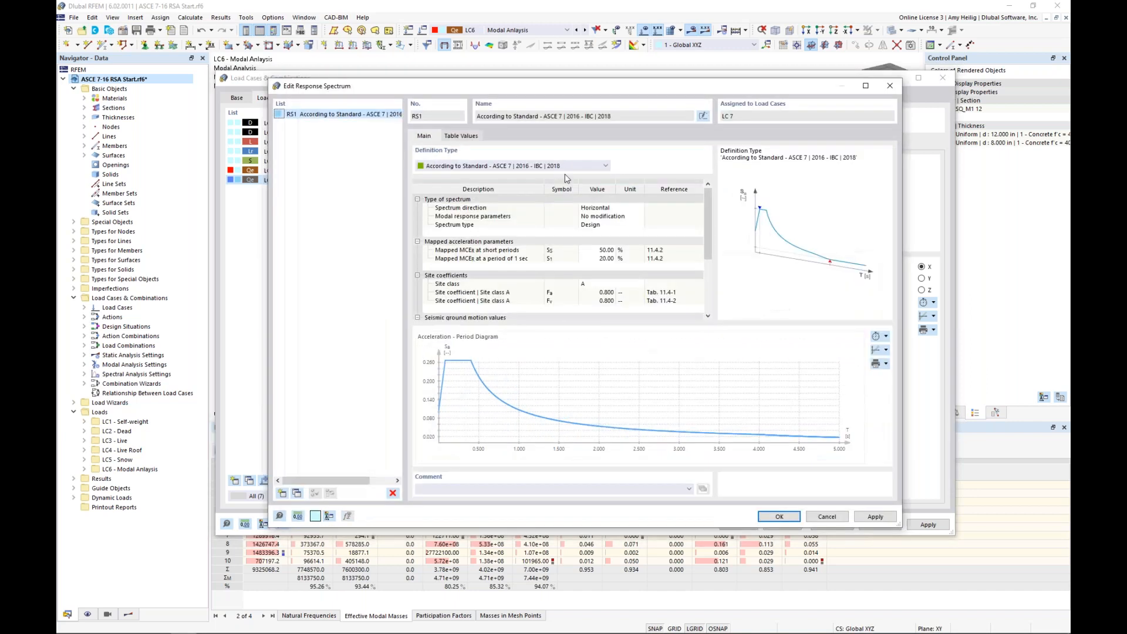
Try the User-Defined and Generate from Accelerogram definition types for response spectrum RS1.
click(558, 167)
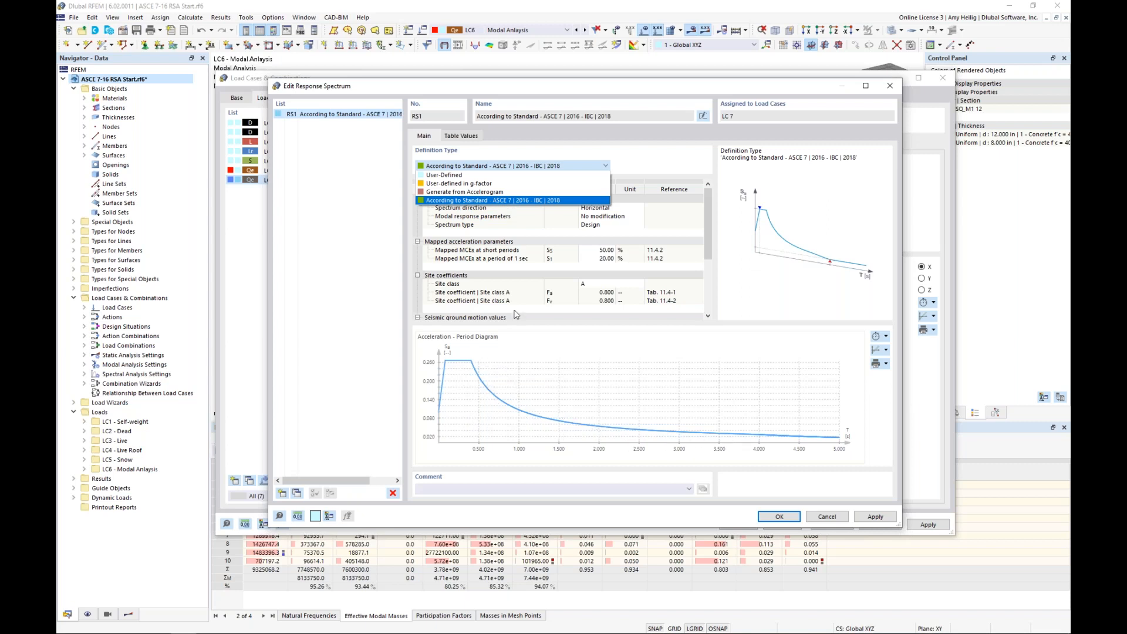
click(475, 176)
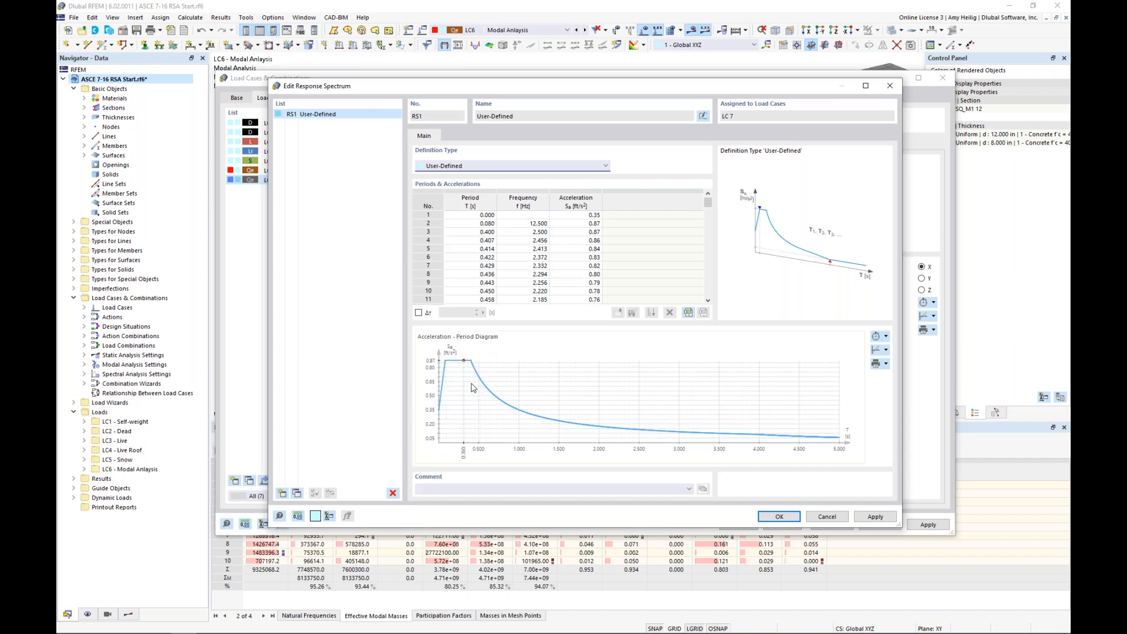
click(573, 166)
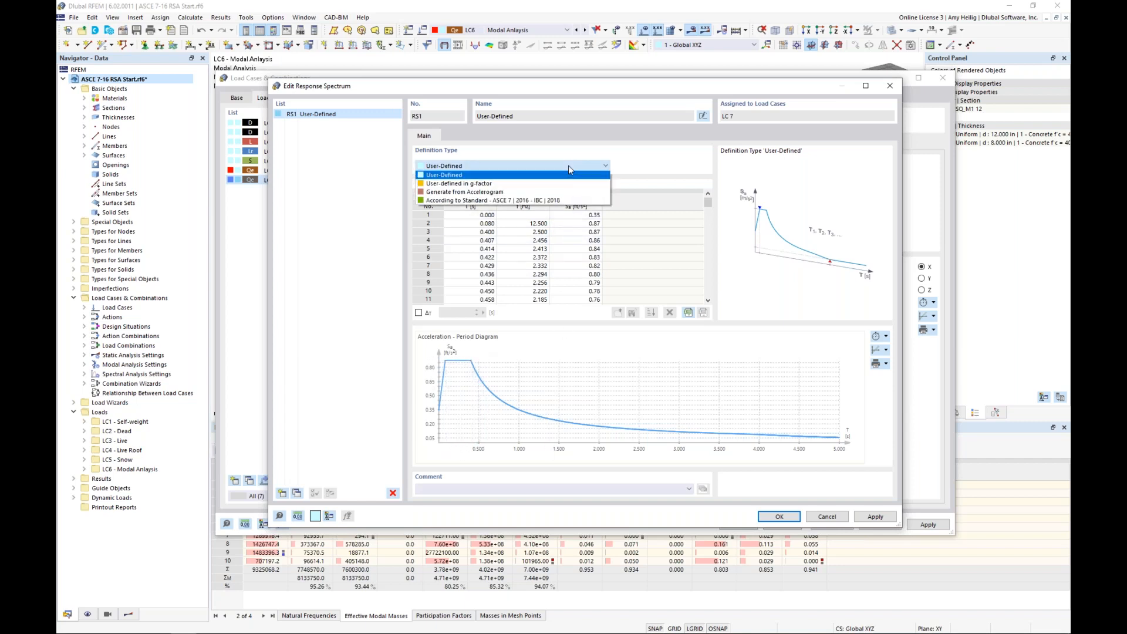
click(552, 193)
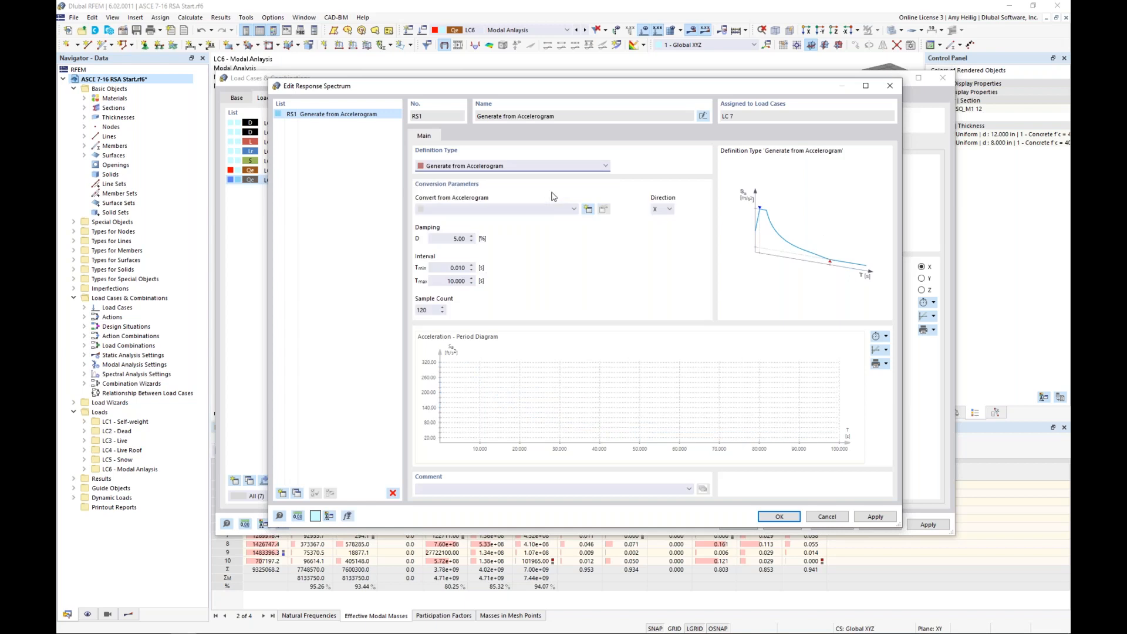
Start a new accelerogram with the From Library definition type and open the accelerogram library.
click(587, 209)
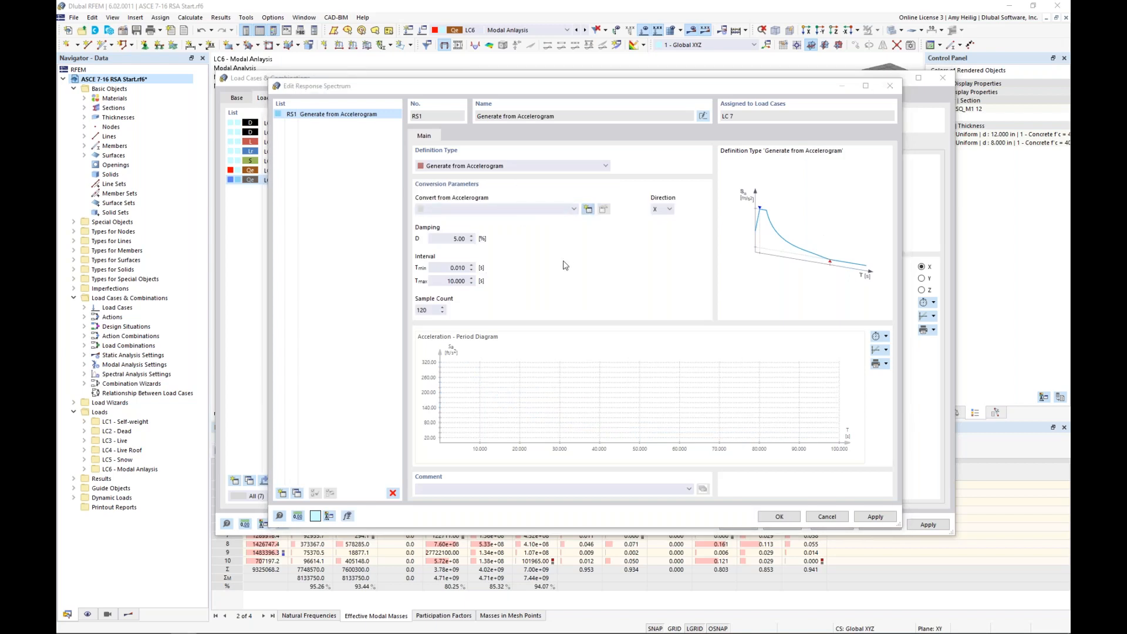
click(570, 164)
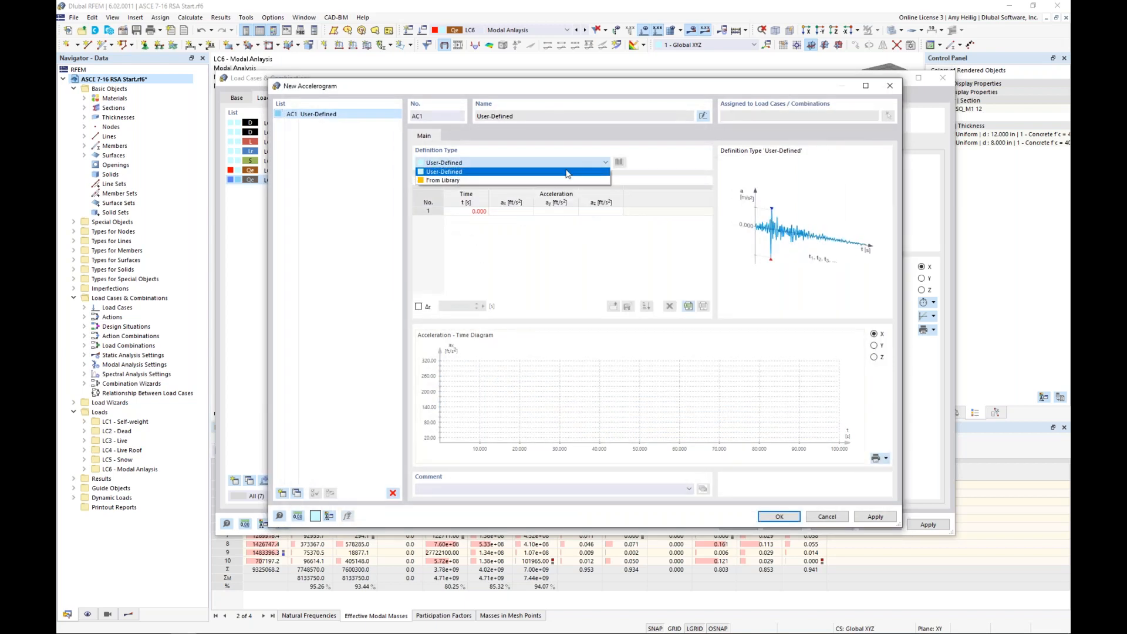
click(567, 181)
click(621, 163)
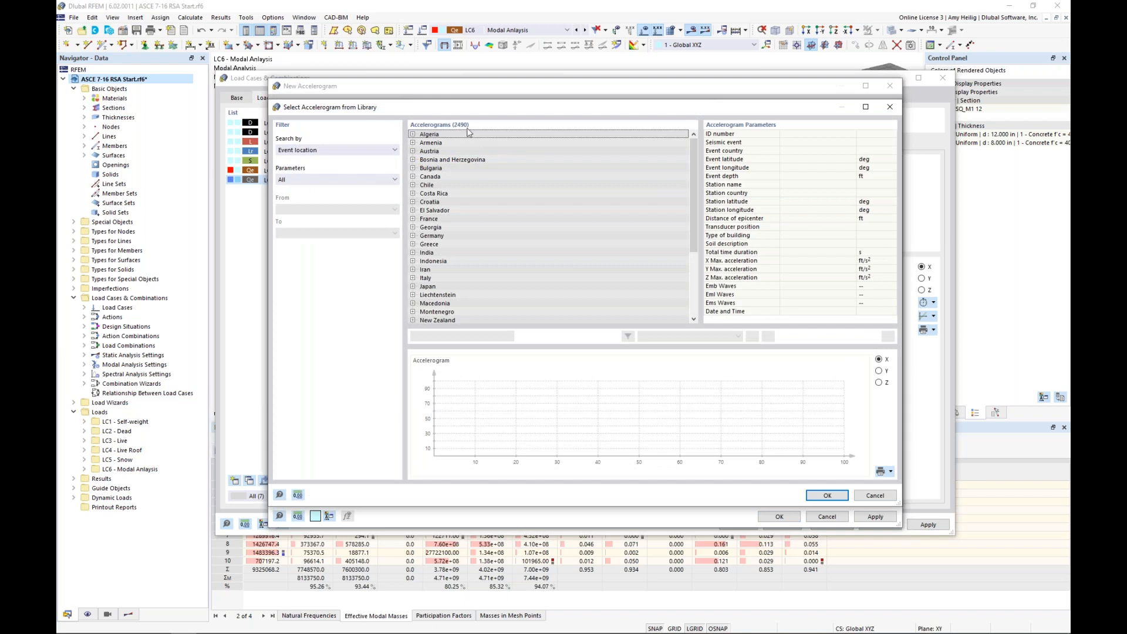
Browse the United States records in the accelerogram library and preview several Denali records from the Alaska and Anchorage stations.
scroll(469, 168, down, 1)
scroll(468, 169, down, 3)
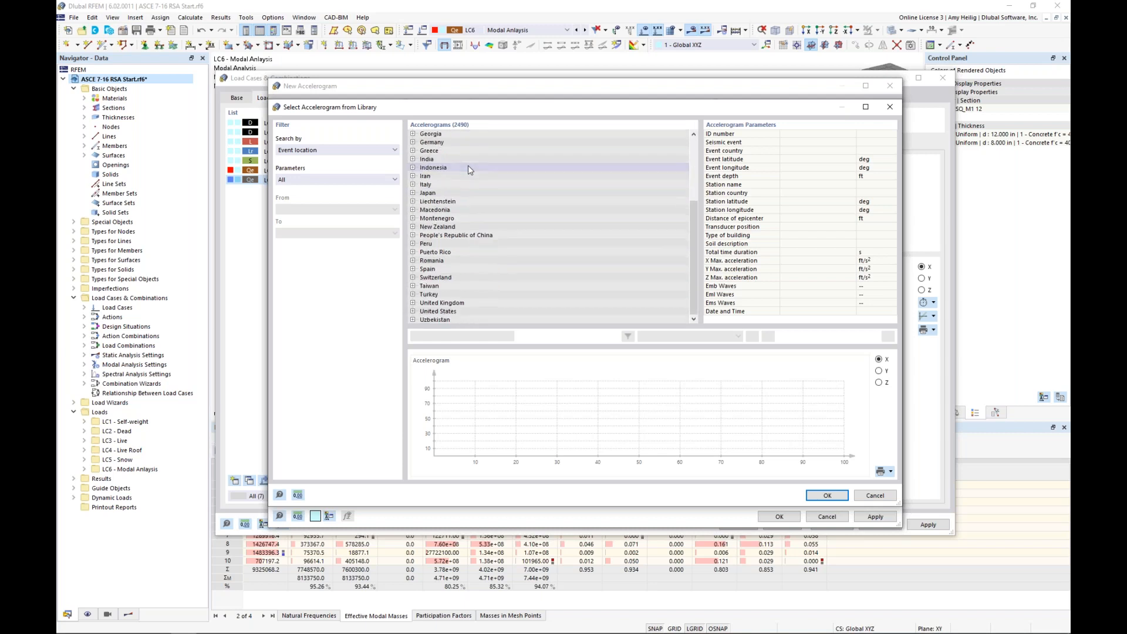
double_click(428, 311)
scroll(521, 234, down, 6)
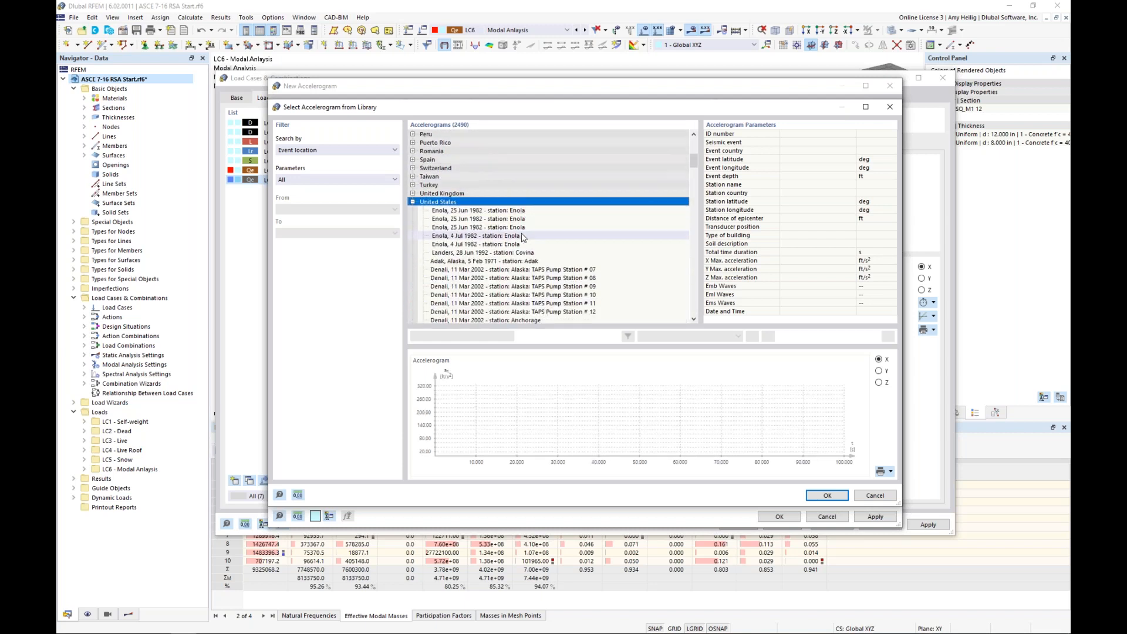
click(521, 253)
click(521, 261)
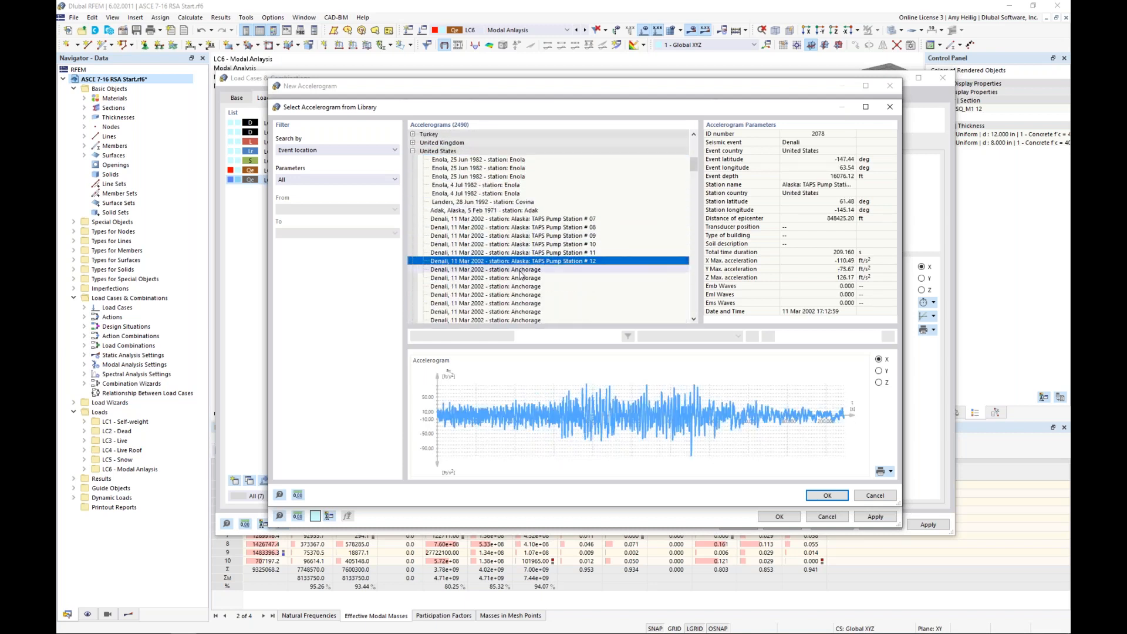
click(521, 277)
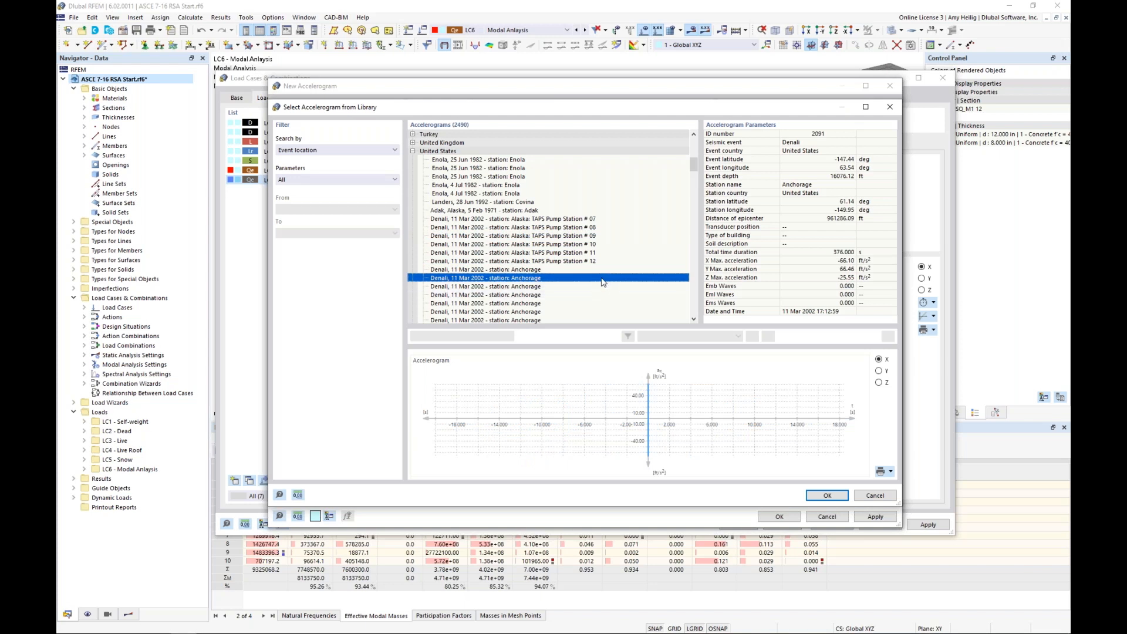
click(580, 245)
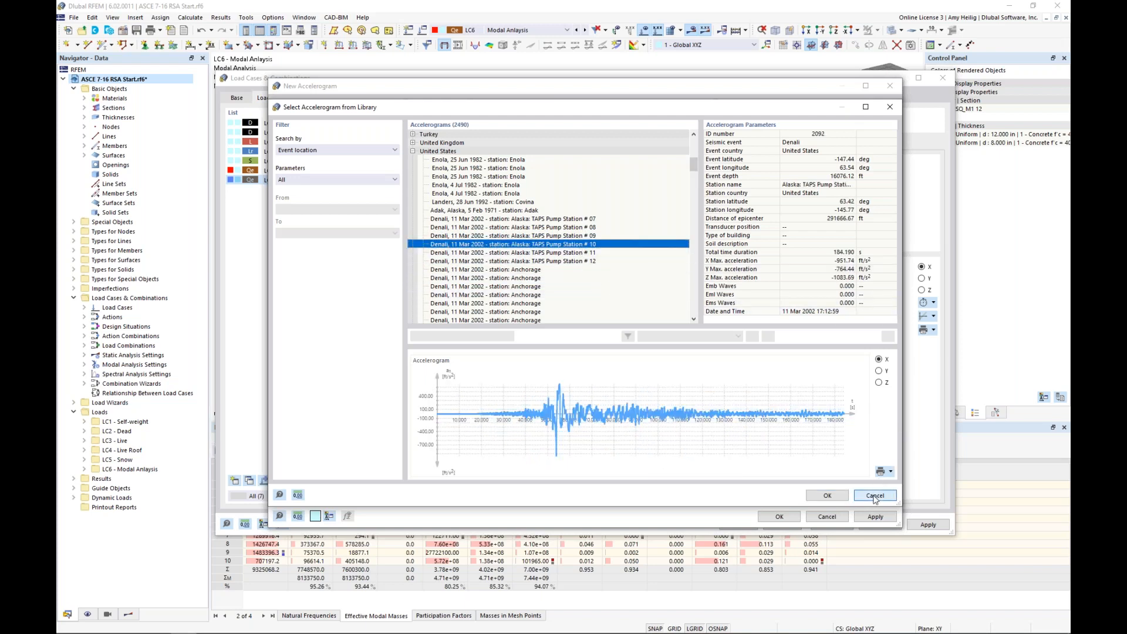
Cancel the library selection and new accelerogram, and restore the RS1 definition type According to Standard - ASCE 7 | 2016 - IBC | 2018.
click(827, 496)
click(827, 516)
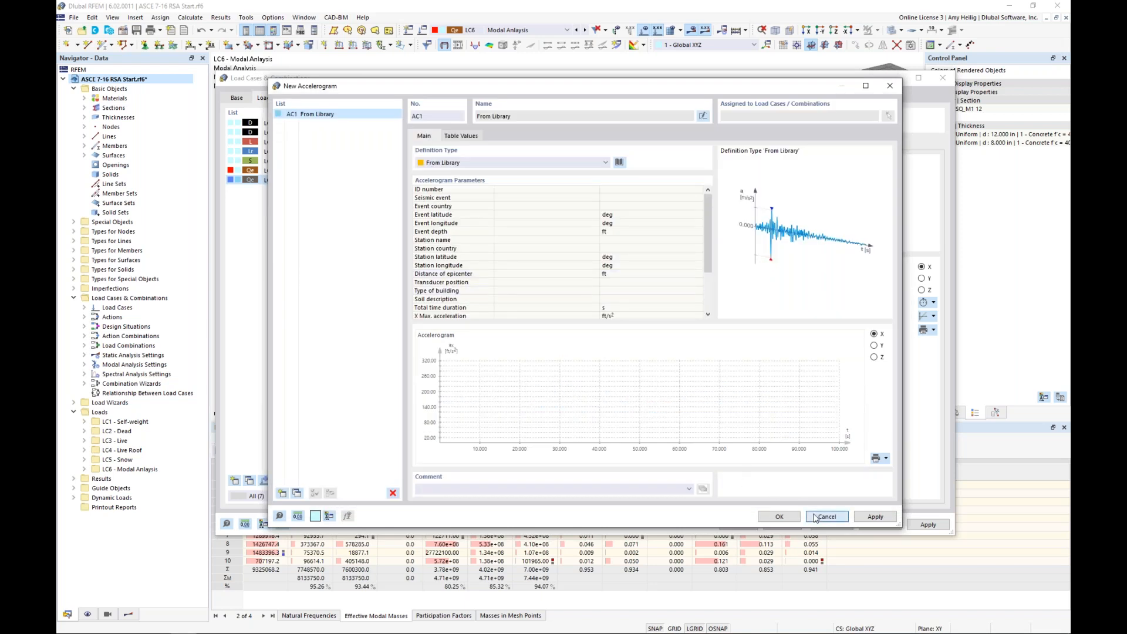
click(477, 166)
click(485, 201)
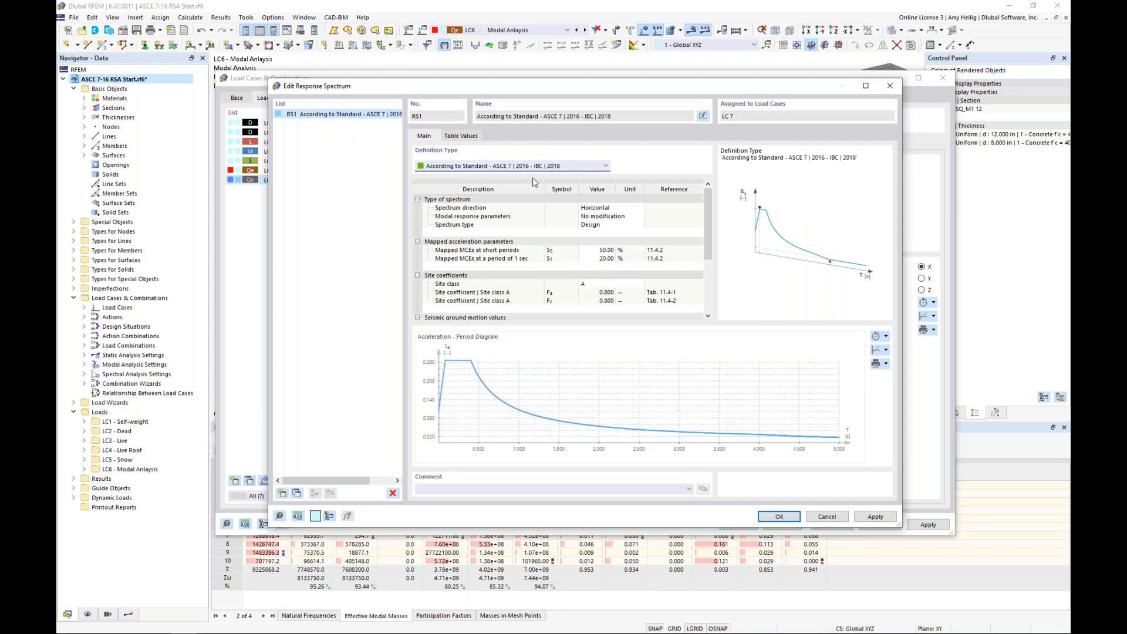
Review the spectrum direction options of RS1 without changing the Horizontal setting.
click(607, 210)
click(639, 209)
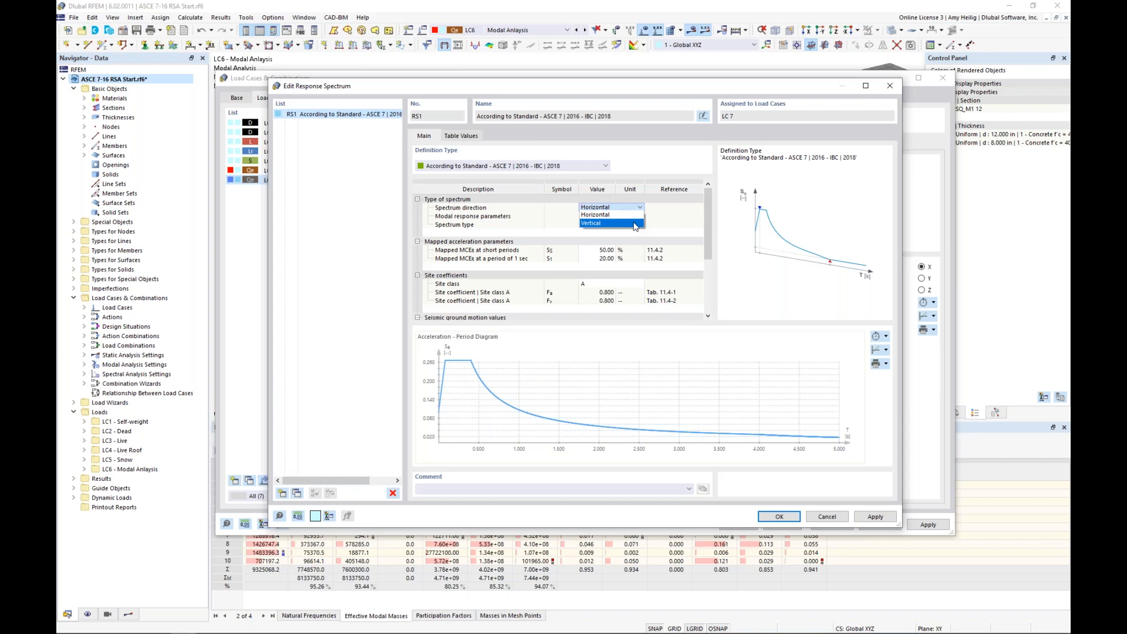
click(670, 220)
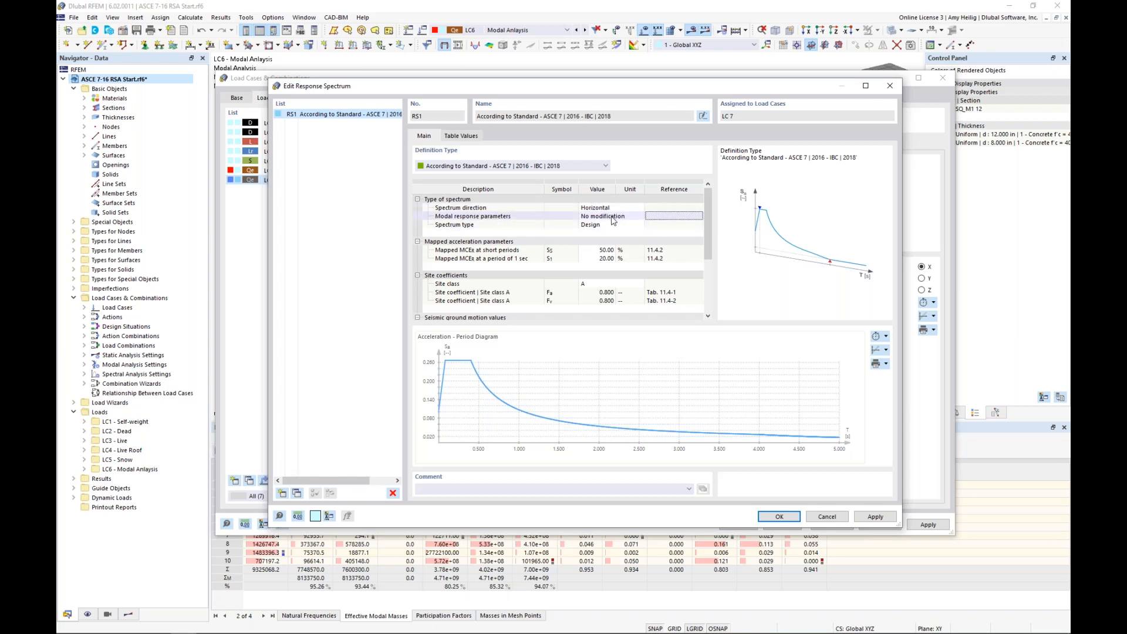
Try the Force related modal response parameters for RS1 and examine the importance and response modification factors.
click(641, 217)
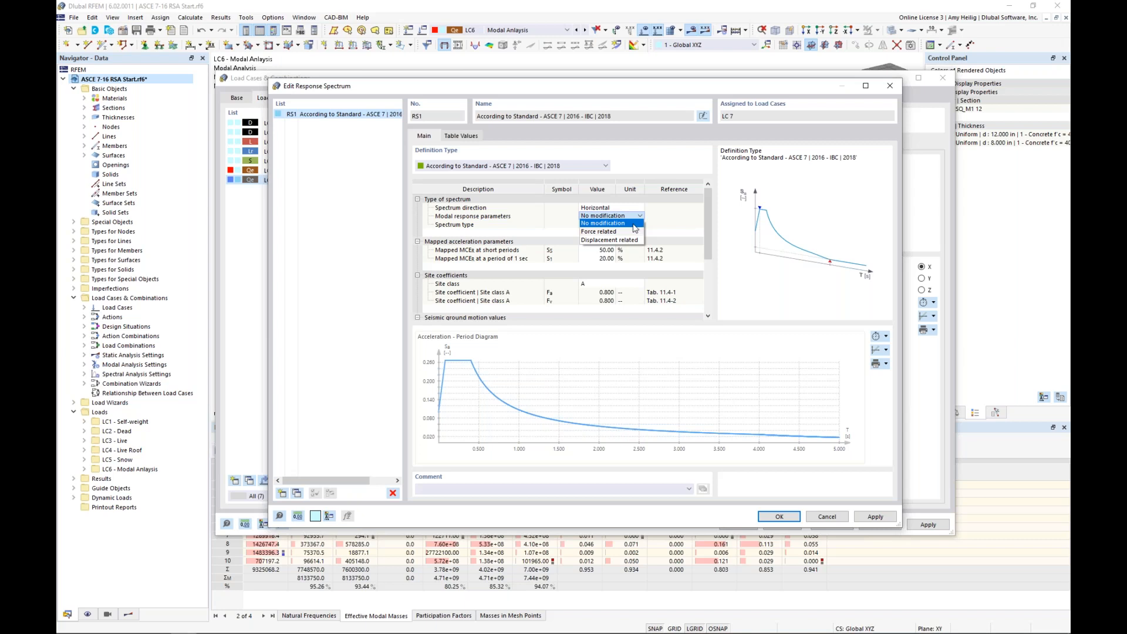
click(625, 232)
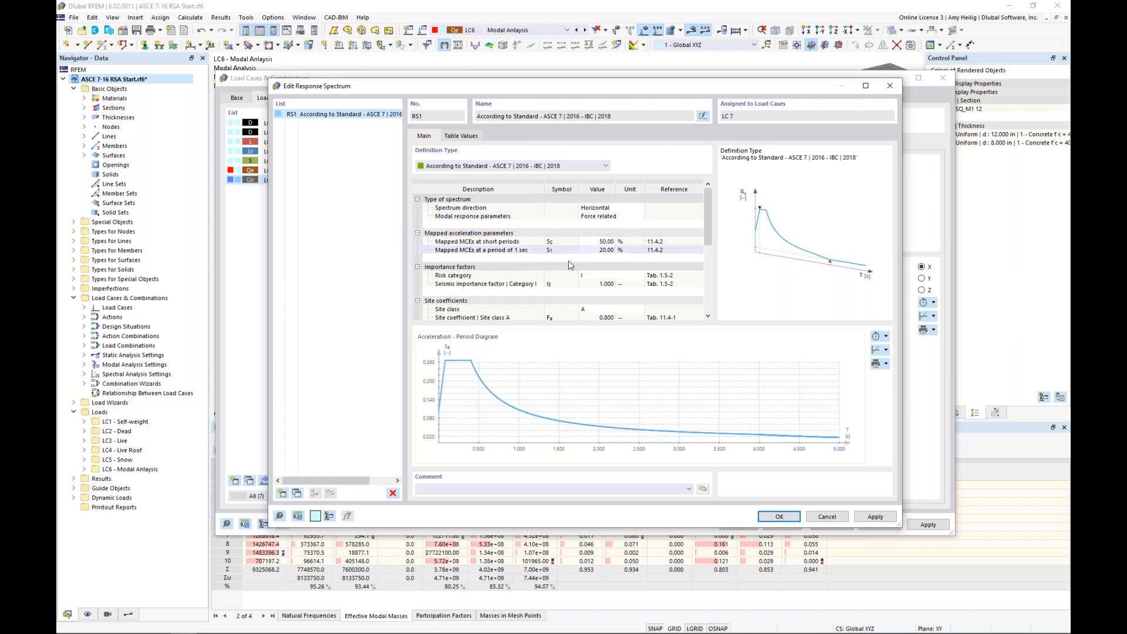
scroll(569, 280, down, 1)
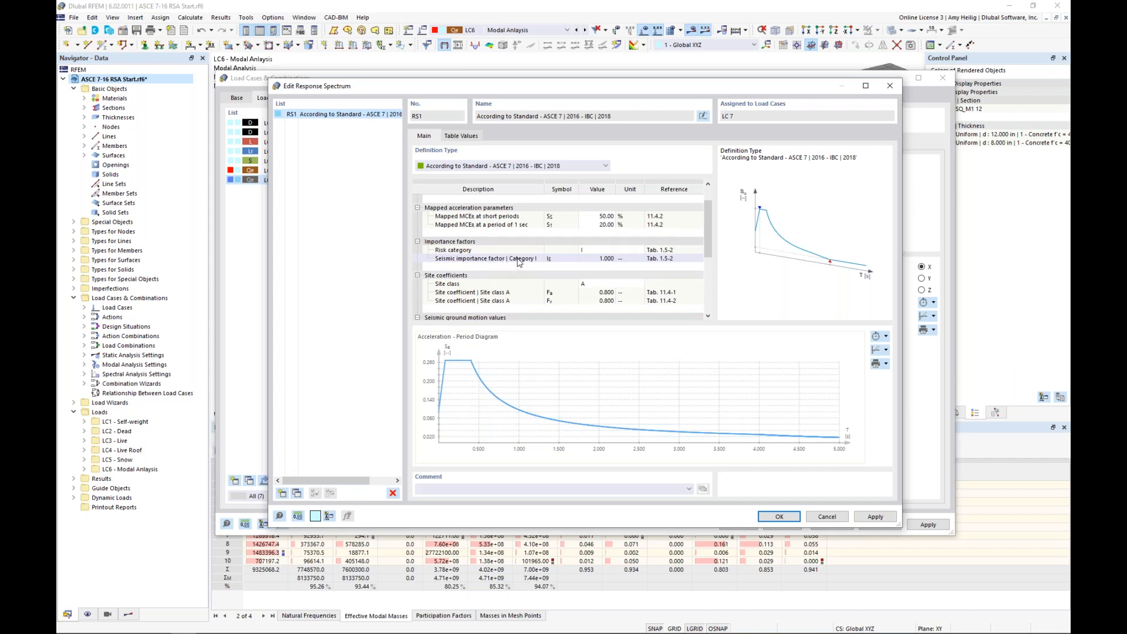
scroll(558, 270, down, 4)
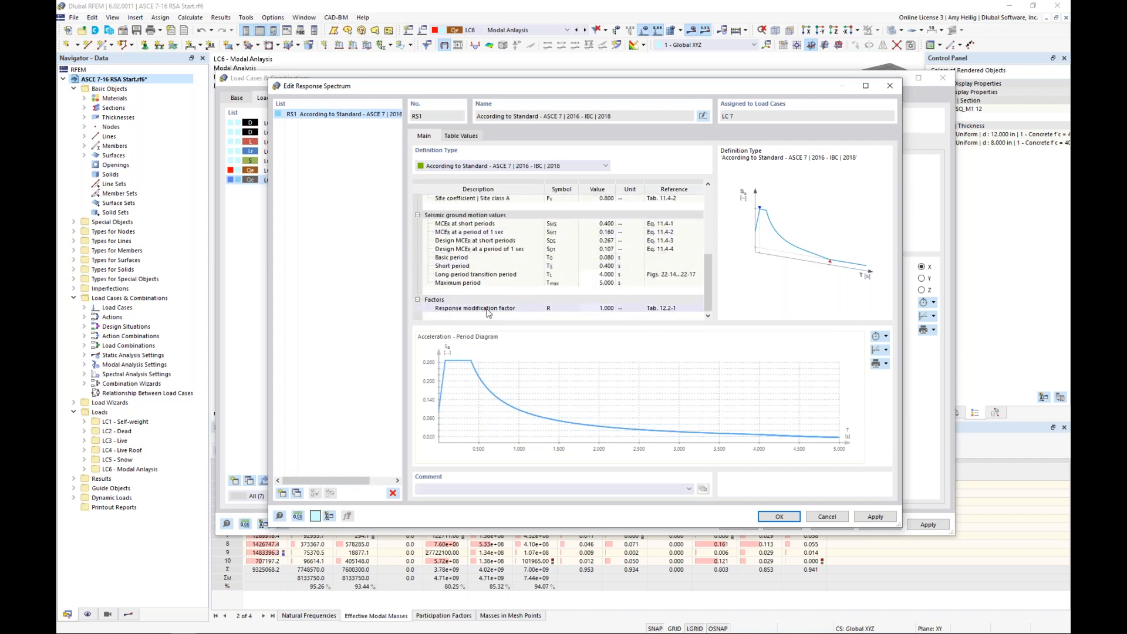
scroll(575, 313, up, 4)
Try the Displacement related modal response parameters, examine the deflection amplification factor, and set the parameters back to No modification.
click(639, 217)
click(640, 217)
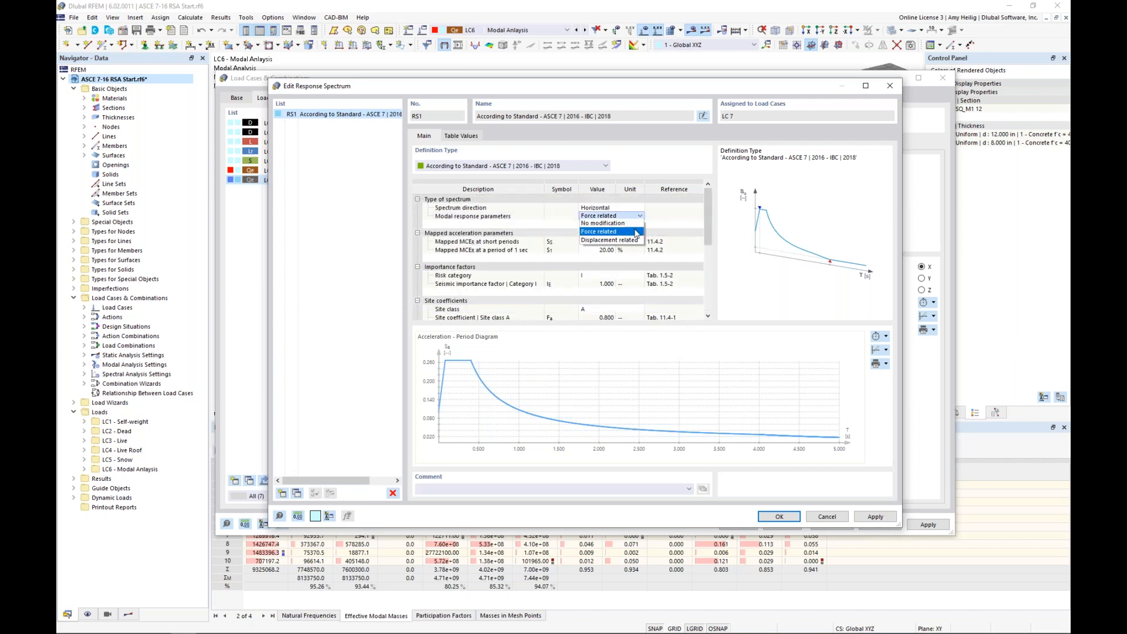
click(632, 240)
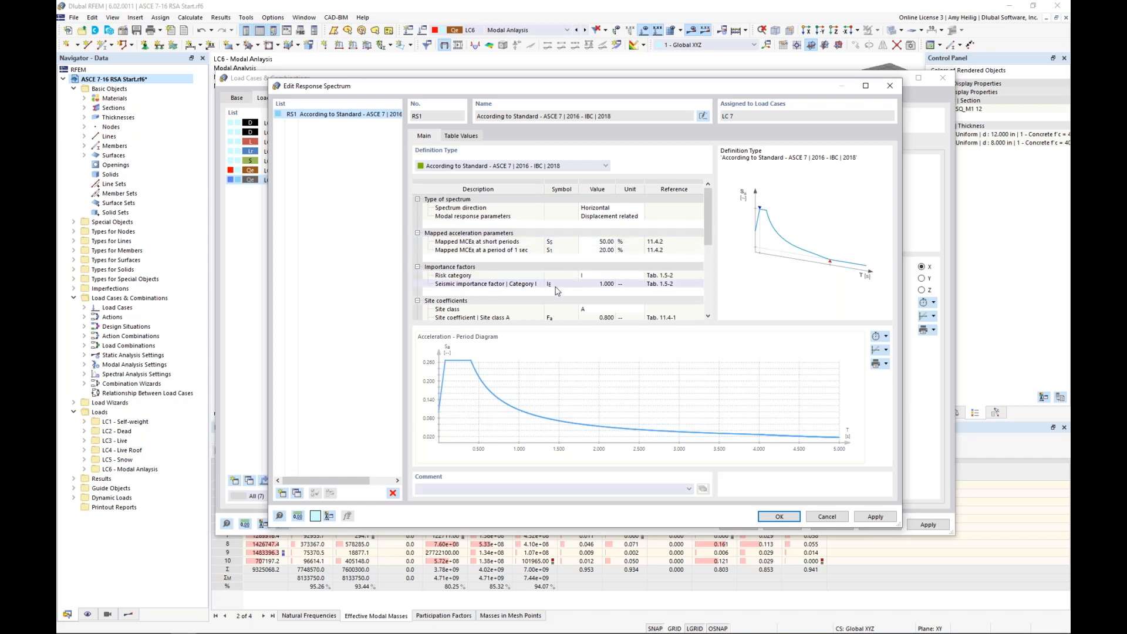
scroll(556, 290, down, 5)
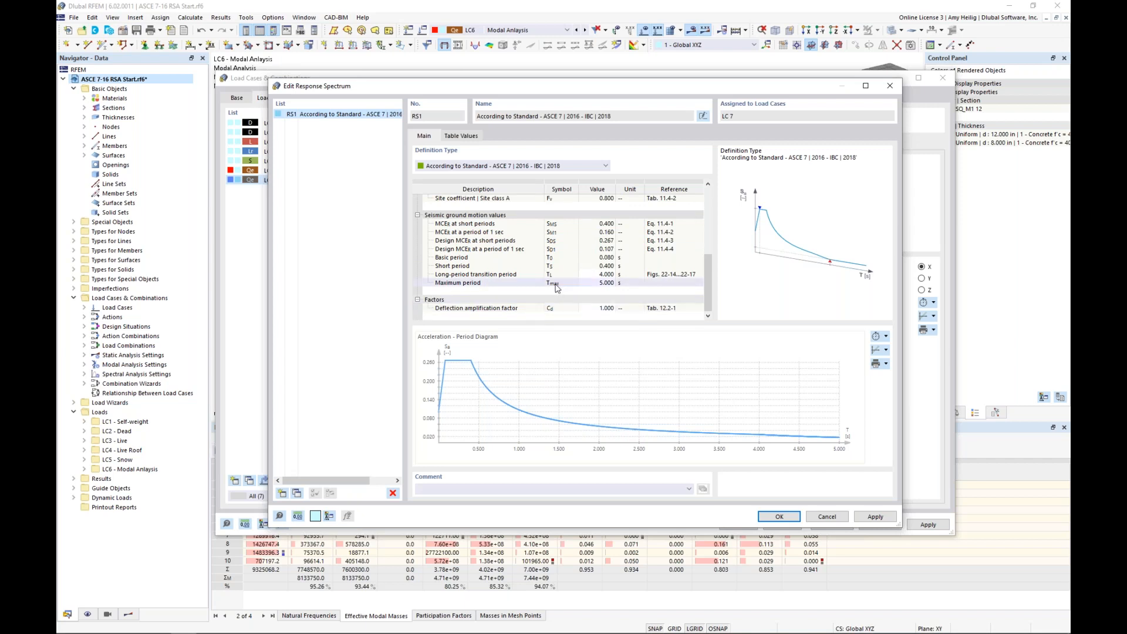
scroll(557, 288, up, 5)
click(614, 217)
click(627, 218)
click(628, 227)
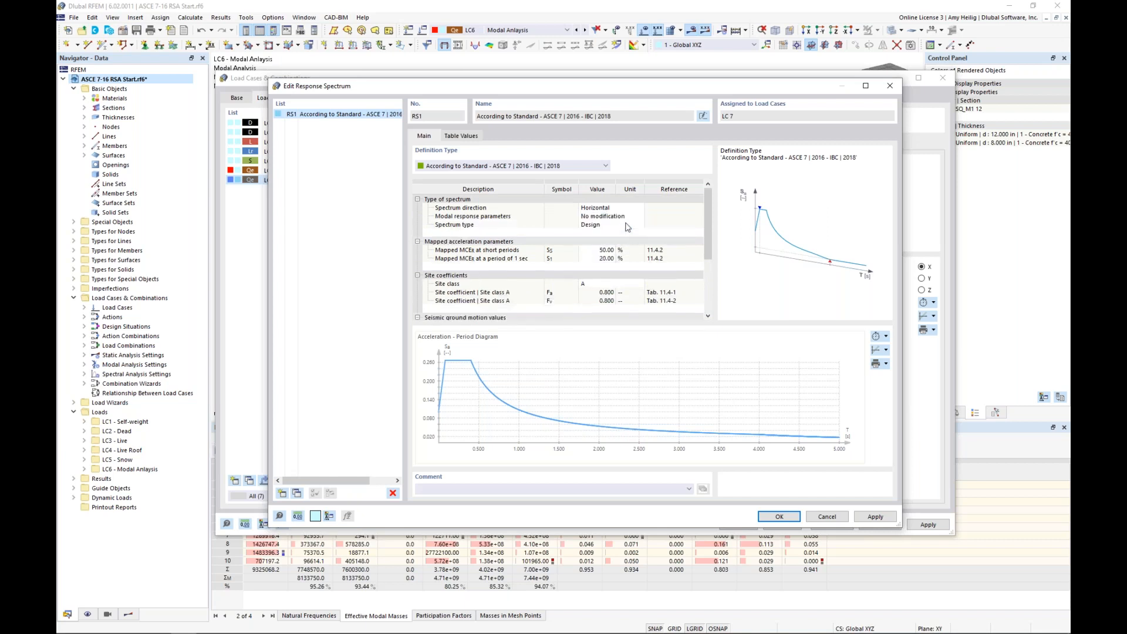
Review the spectrum type options of RS1 without changing the Design setting.
click(621, 227)
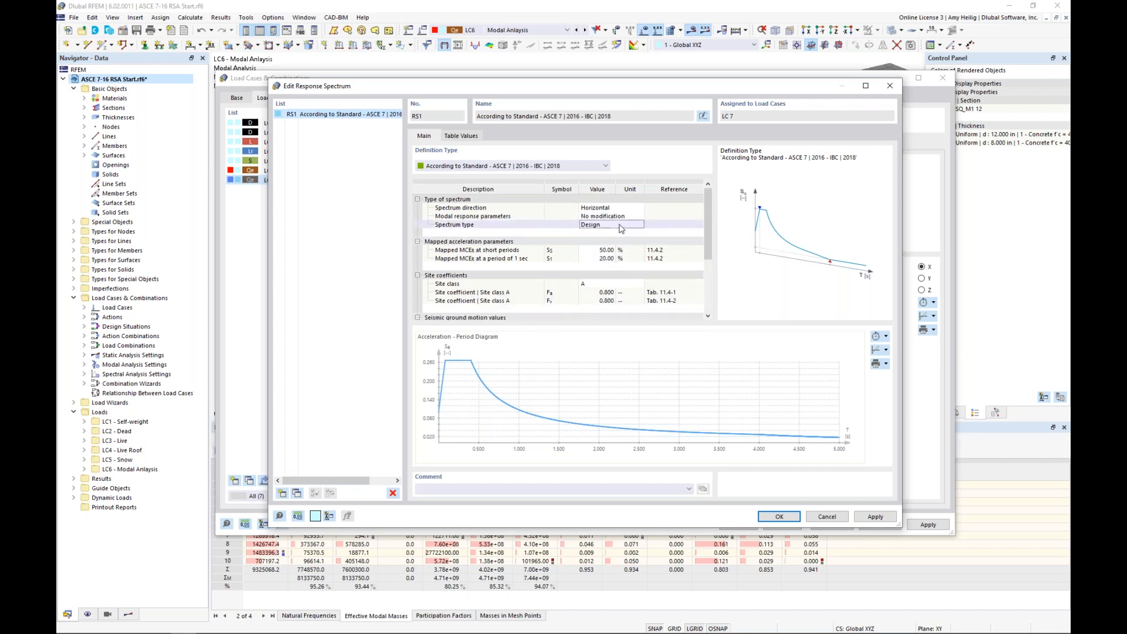
click(639, 226)
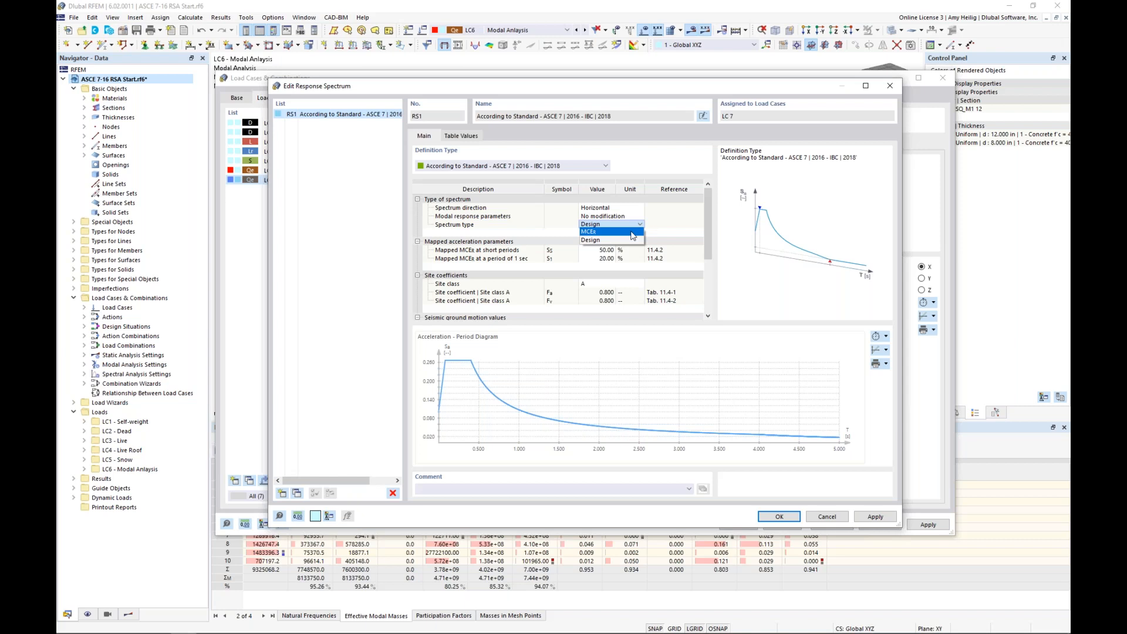
click(678, 238)
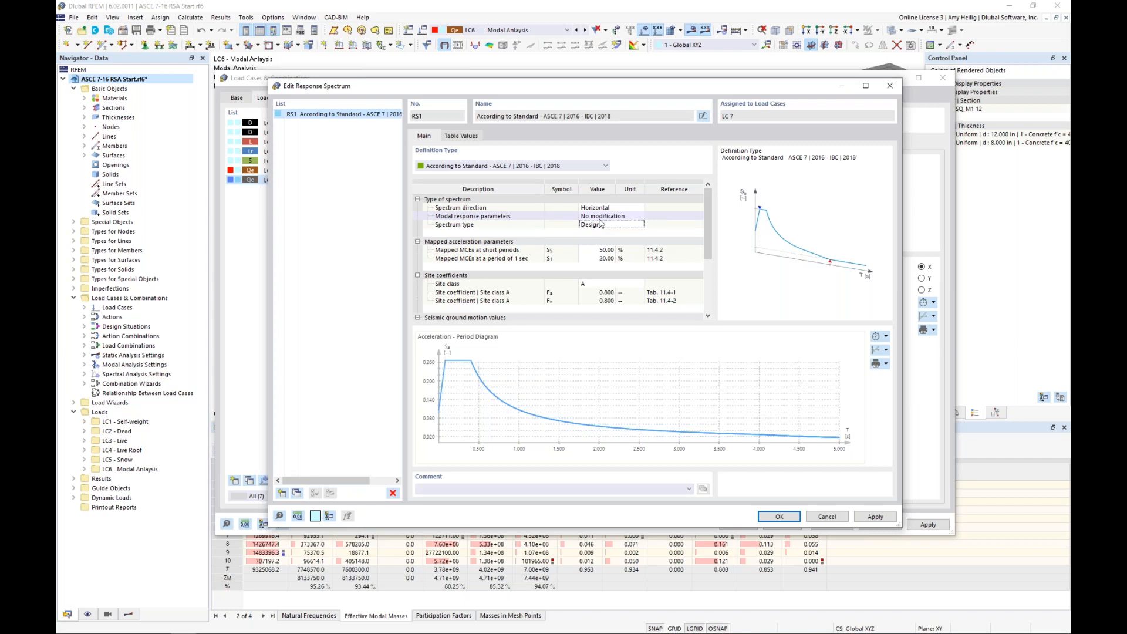
Set the site class of RS1 to C and review the resulting seismic ground motion values.
scroll(607, 254, down, 1)
click(608, 258)
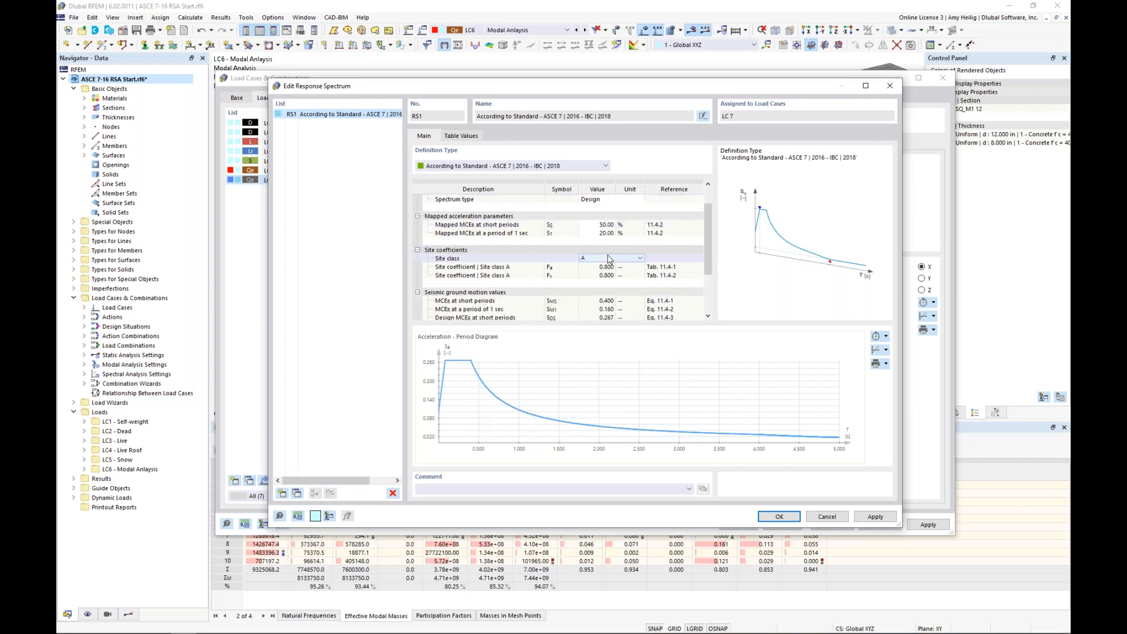
click(641, 260)
click(628, 283)
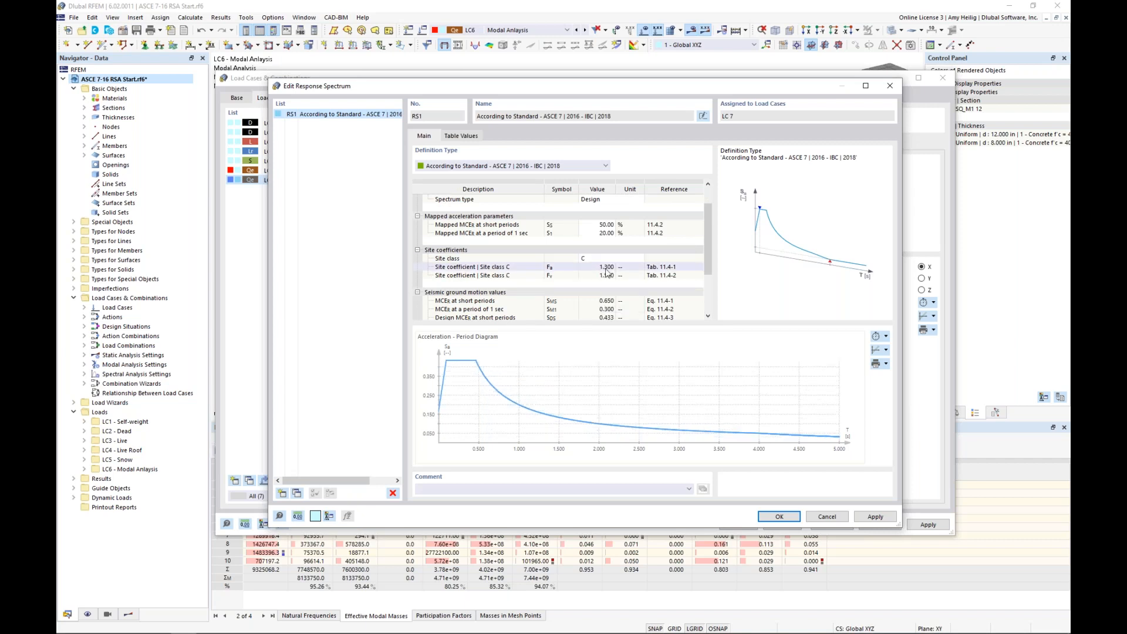
drag(706, 240, 703, 280)
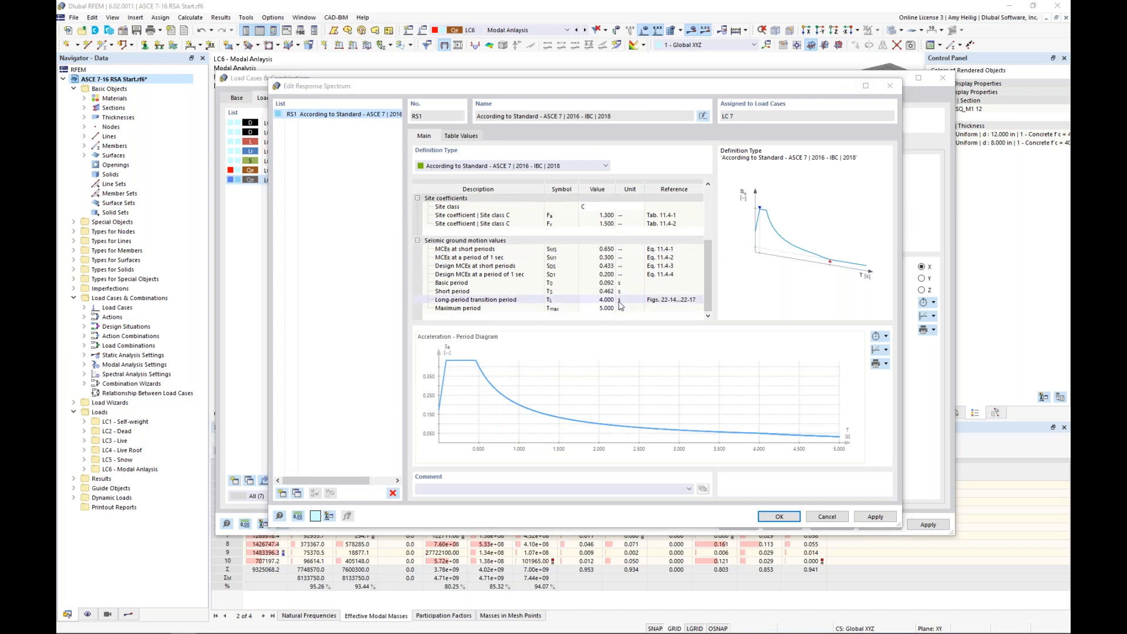
Switch to the Dlubal Snow Load, Wind Speed, and Seismic Load Maps web page and locate the tool among the site's online services.
key(super+Tab)
click(318, 323)
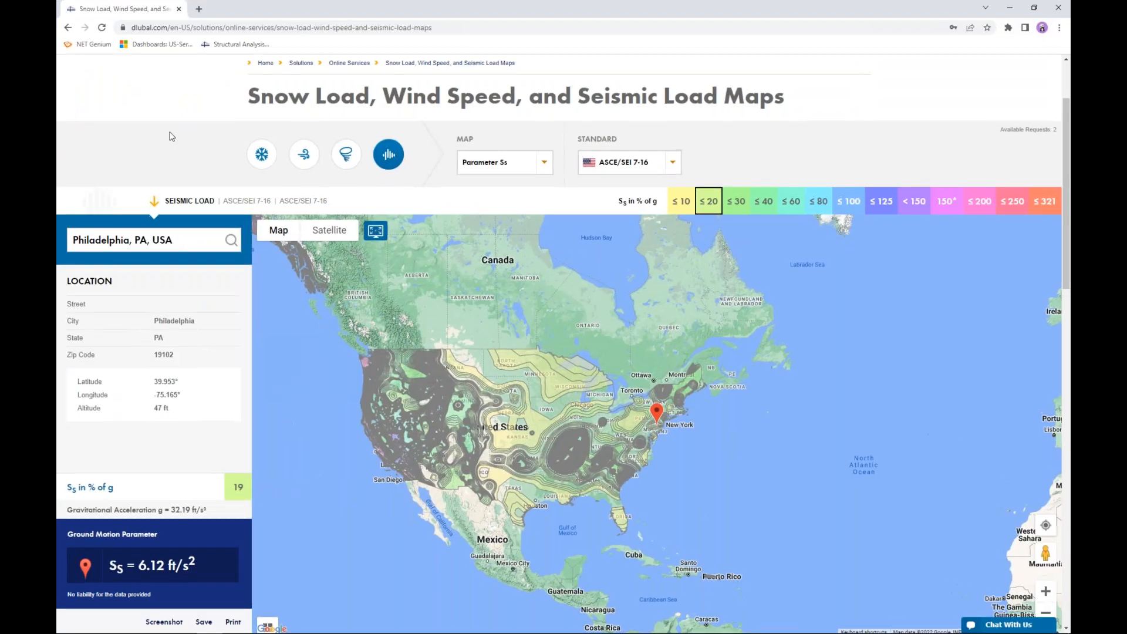
scroll(172, 136, up, 2)
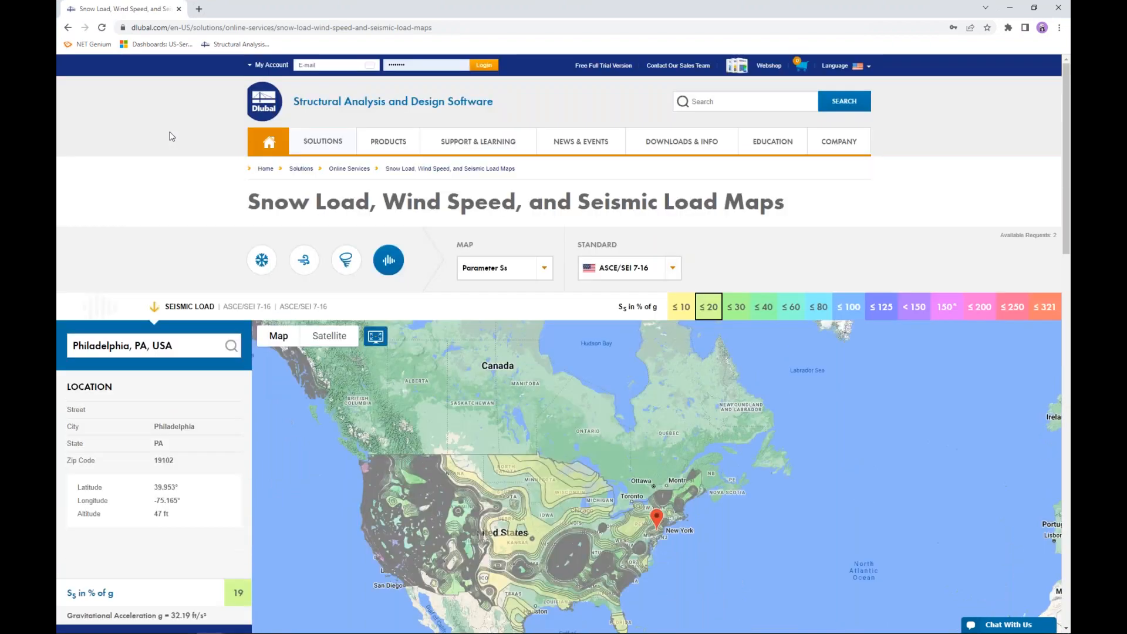
mouse_move(340, 144)
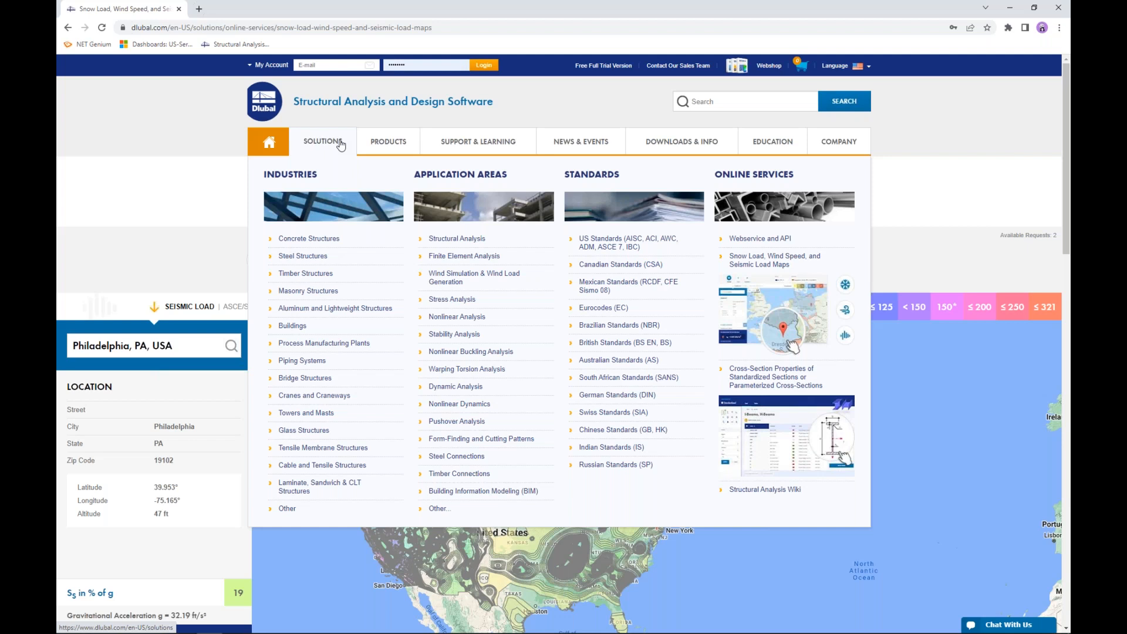
click(754, 270)
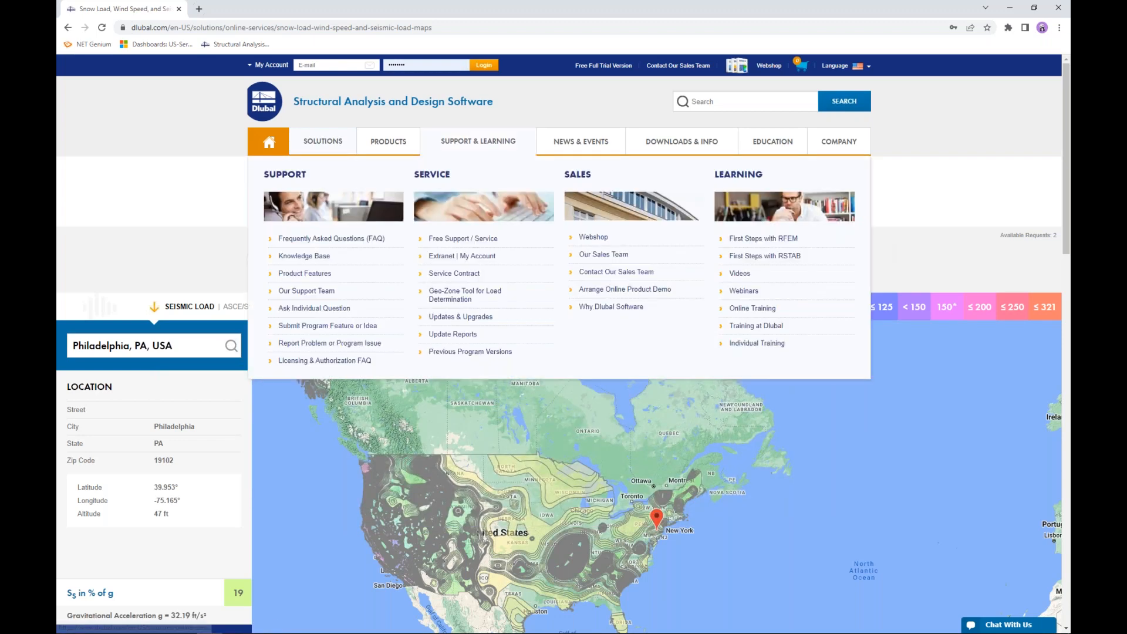
scroll(167, 132, down, 1)
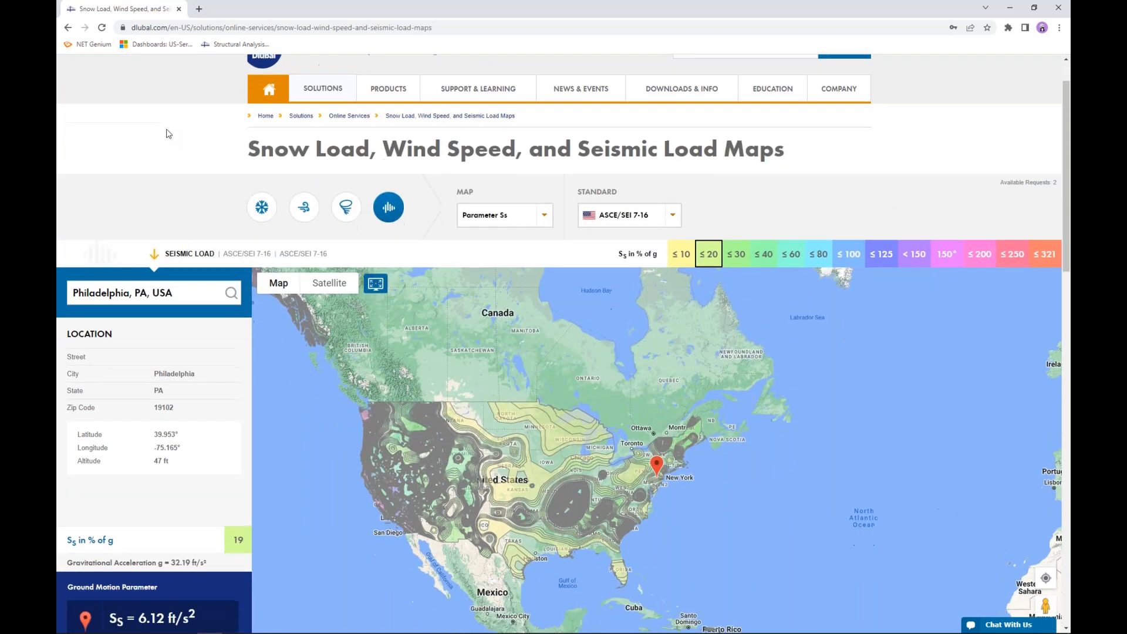
Review the seismic standards available for the load map without changing ASCE/SEI 7-16.
click(675, 217)
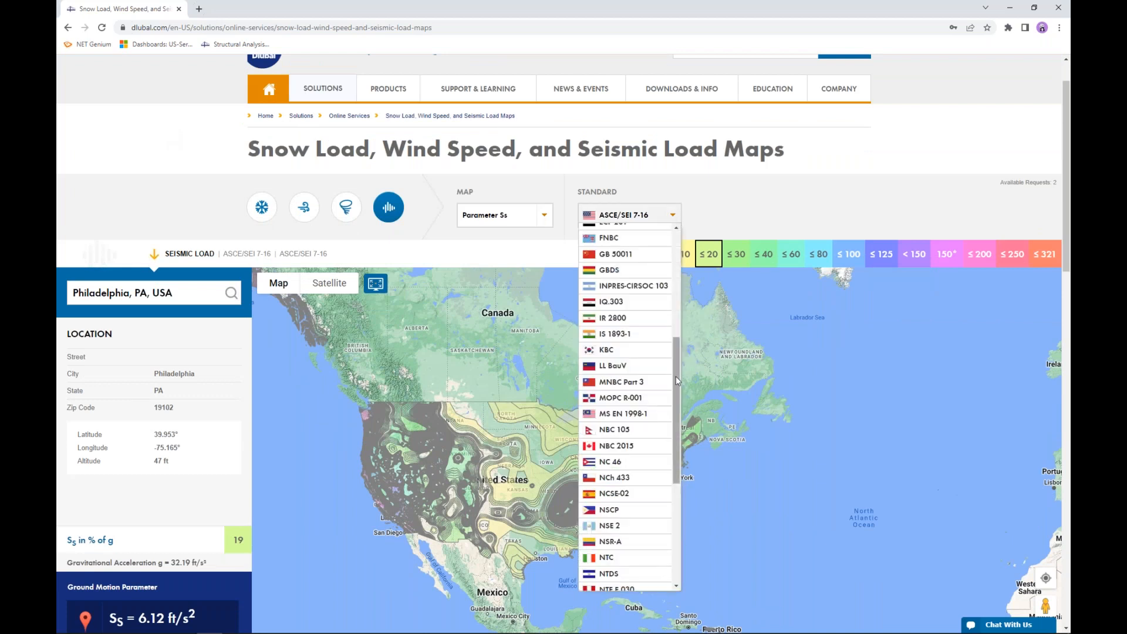
scroll(674, 371, up, 2)
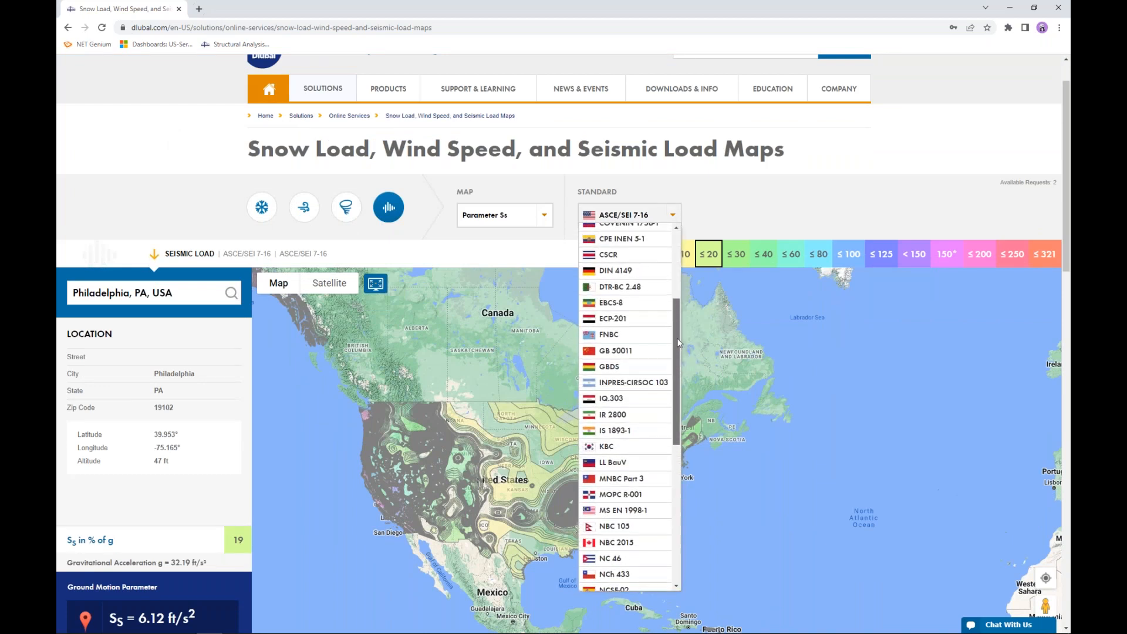
scroll(673, 368, down, 3)
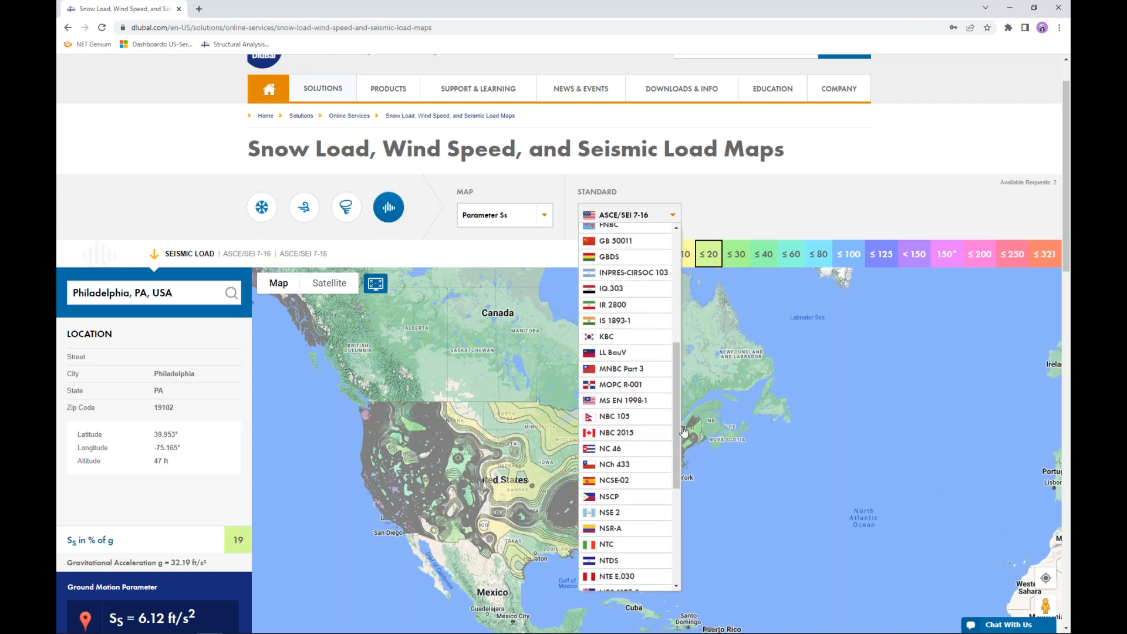
scroll(676, 420, up, 3)
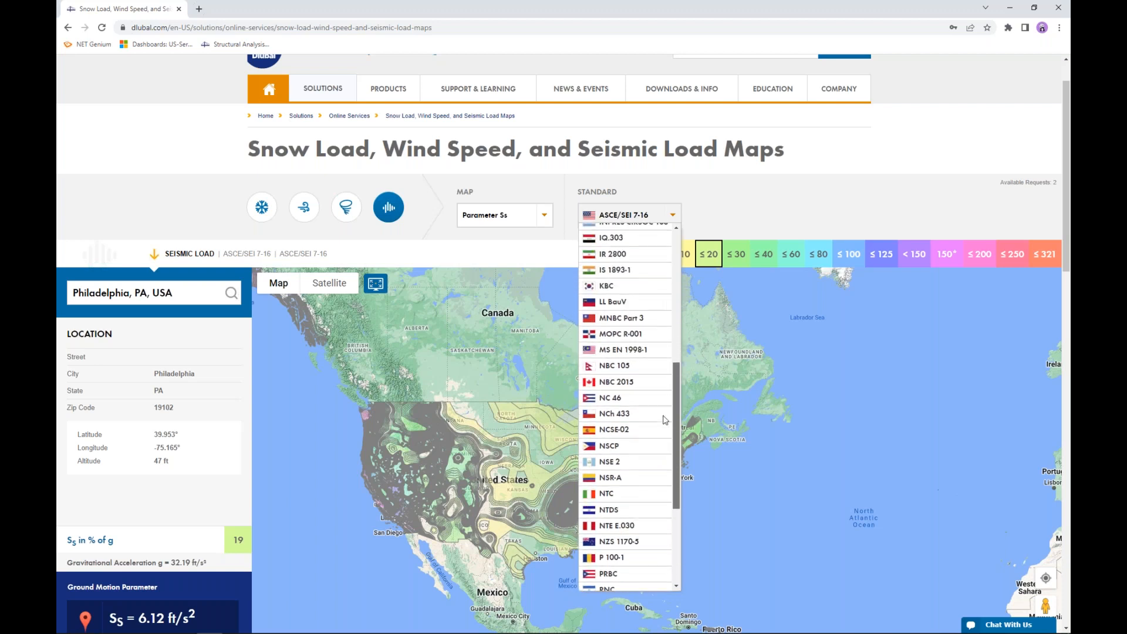
click(743, 208)
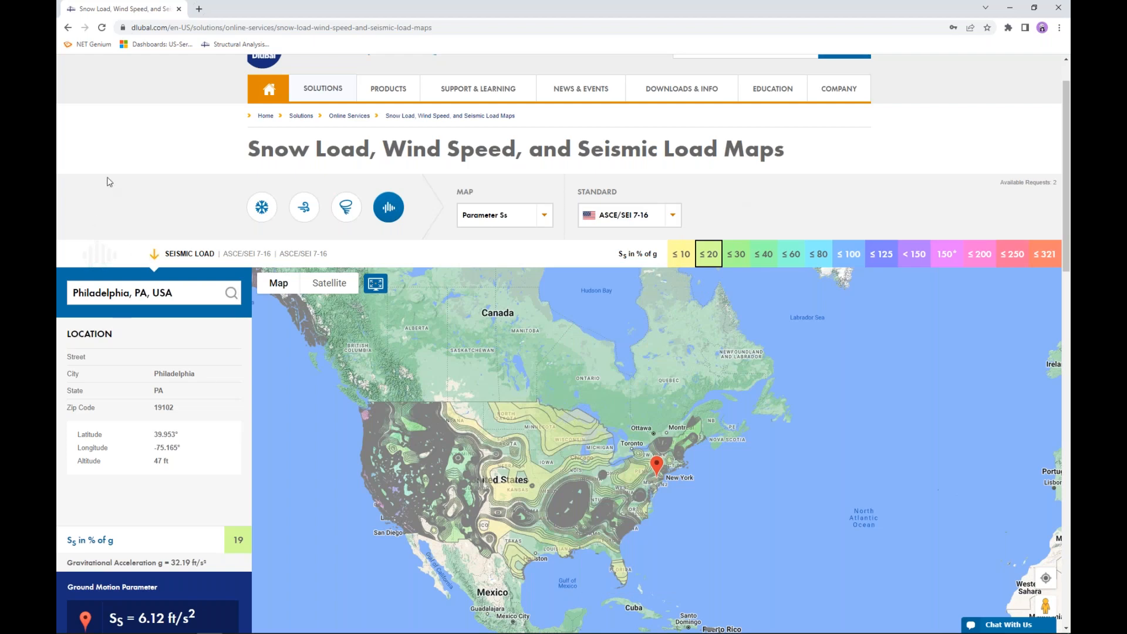
Examine the Philadelphia seismic data and the map parameter options without changing Parameter Ss.
scroll(109, 184, down, 2)
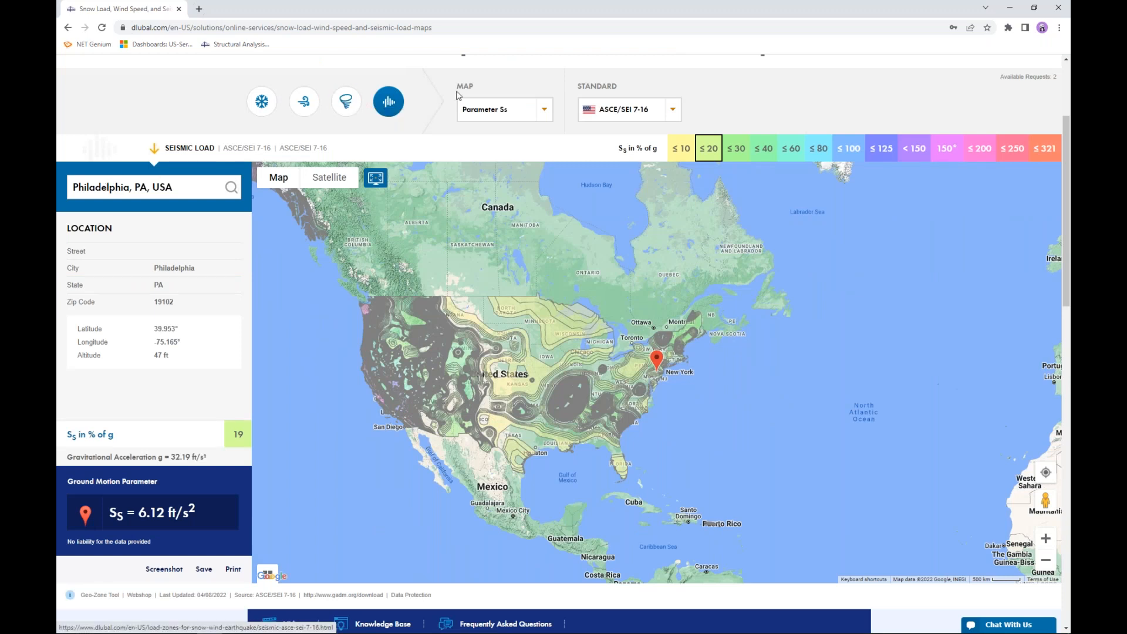
click(545, 111)
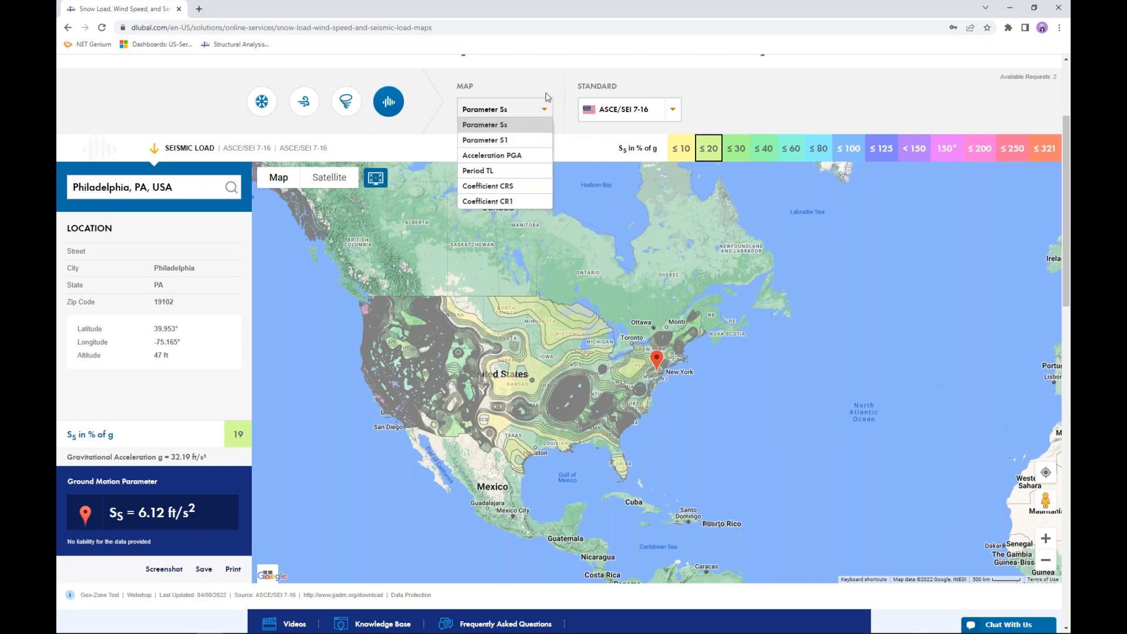
scroll(540, 138, up, 2)
scroll(564, 346, up, 2)
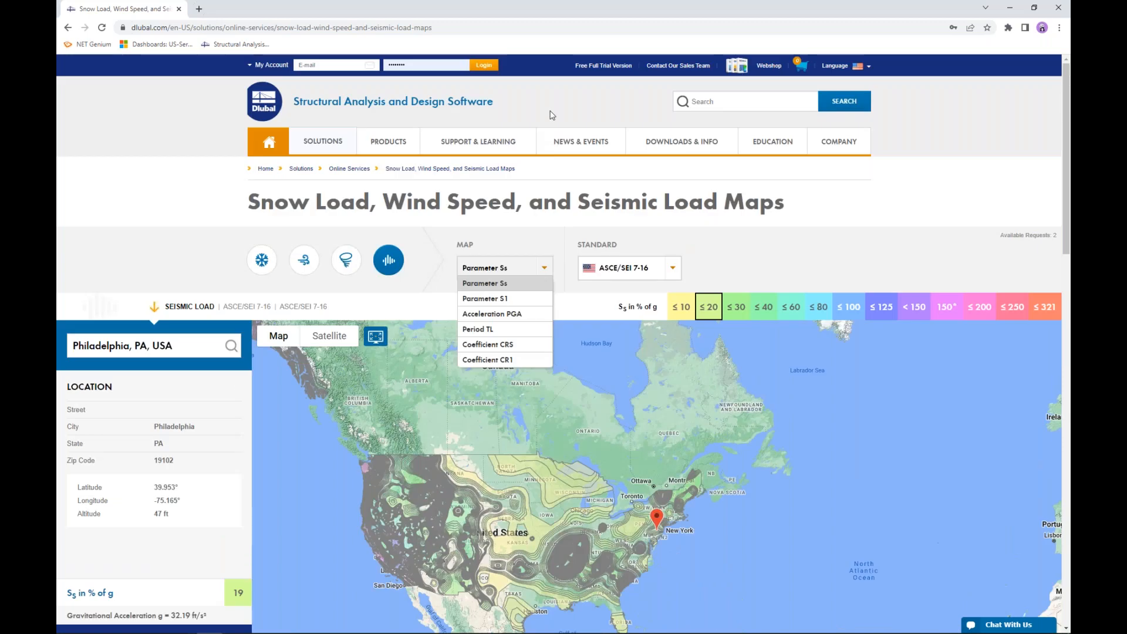
Switch back to RFEM, check the RS1 parameters and accept the response spectrum definition.
key(super+Tab)
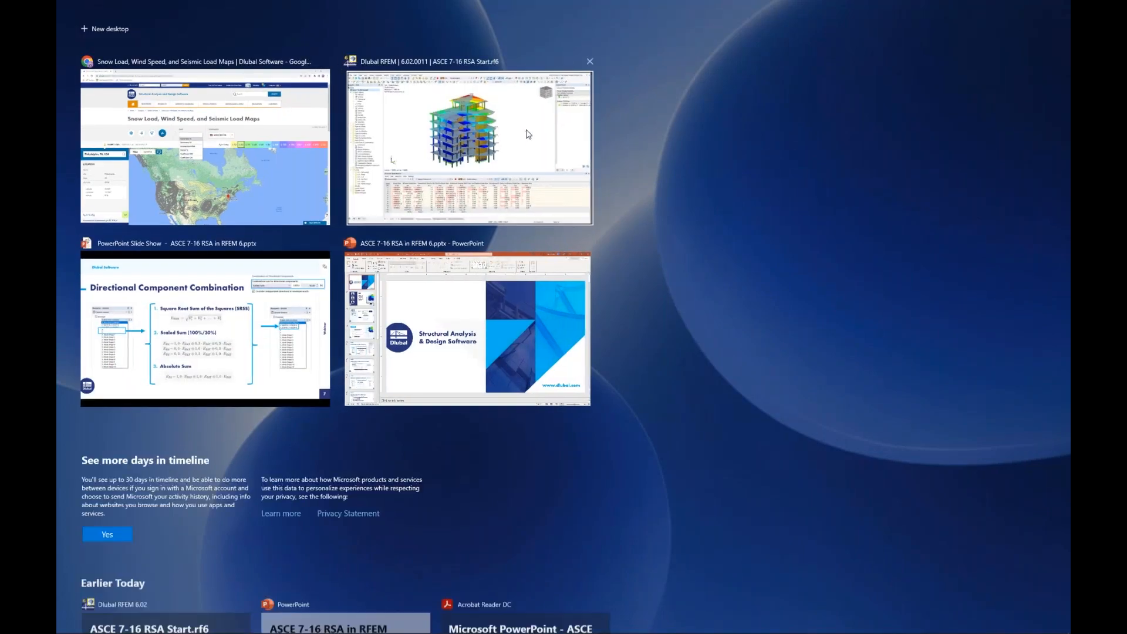
click(526, 130)
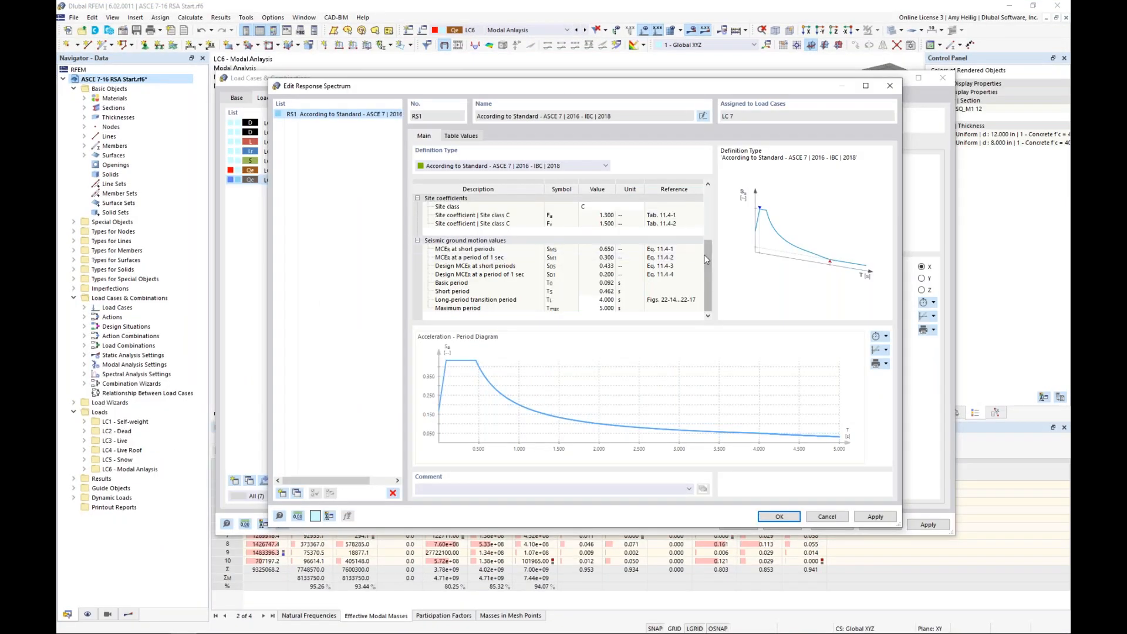
drag(713, 259, 717, 226)
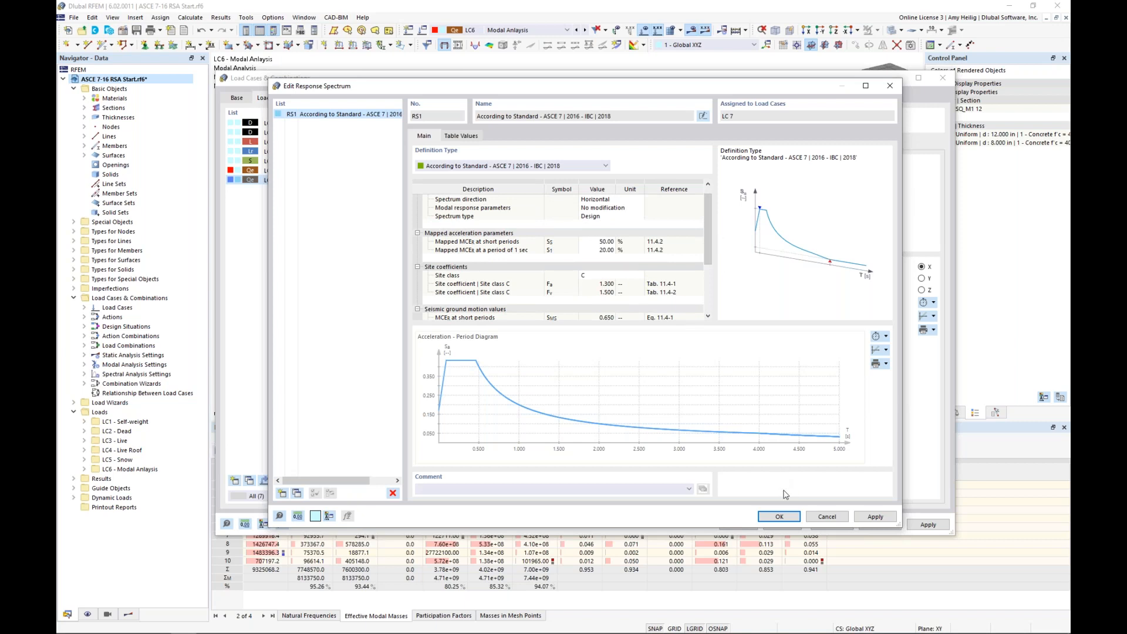
click(779, 517)
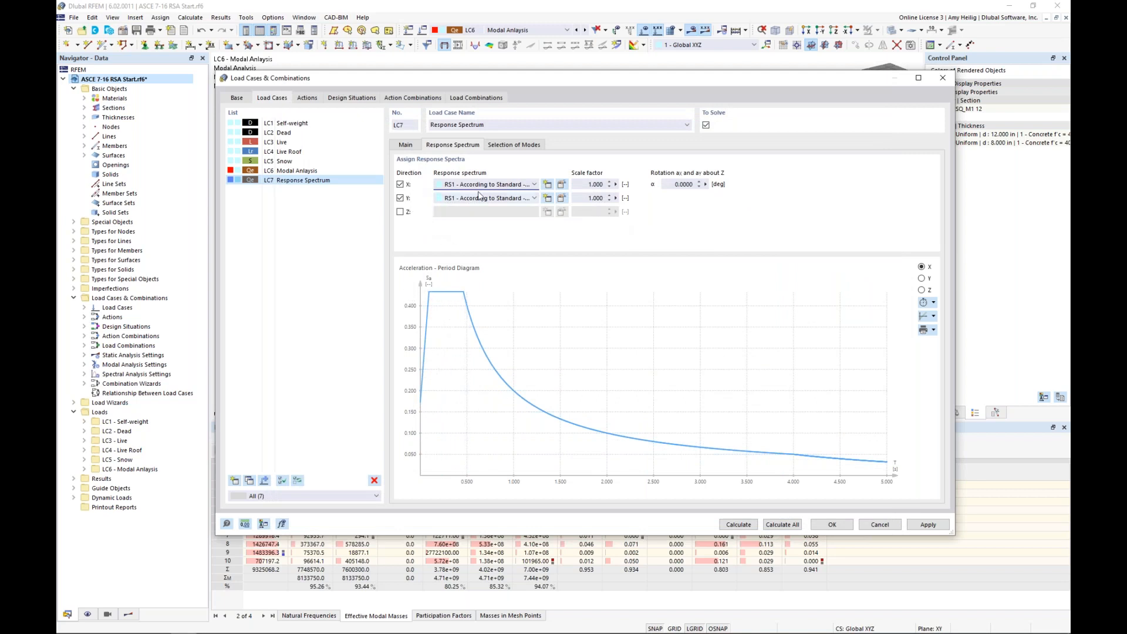
Deactivate the modes of LC7 with an effective modal mass factor below 0.03 and calculate the response spectrum load case.
click(511, 147)
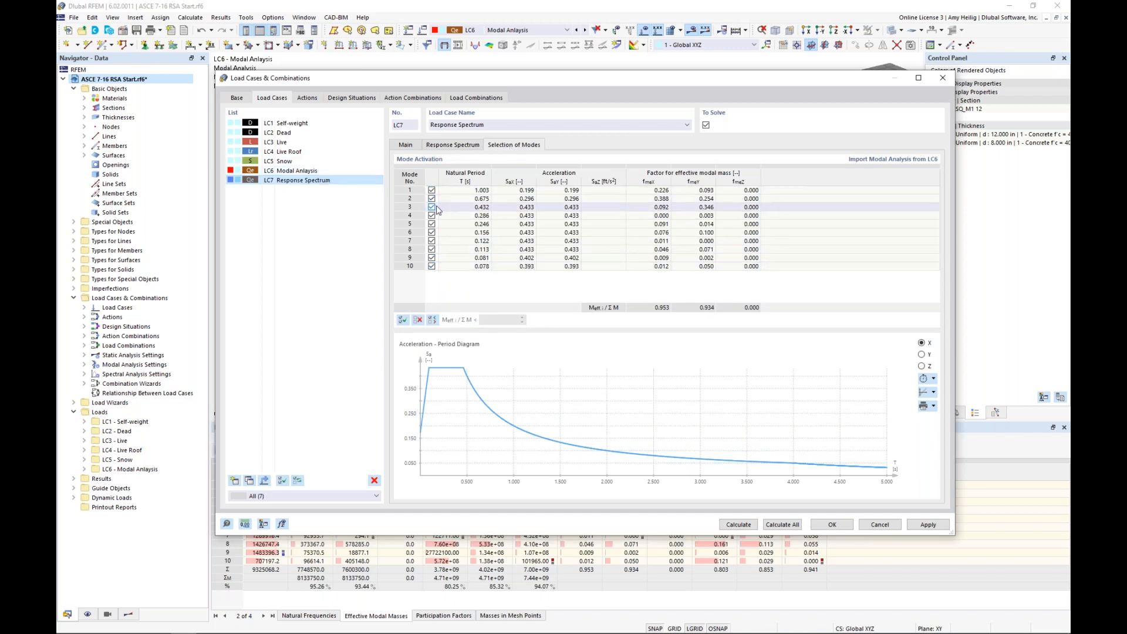
click(433, 320)
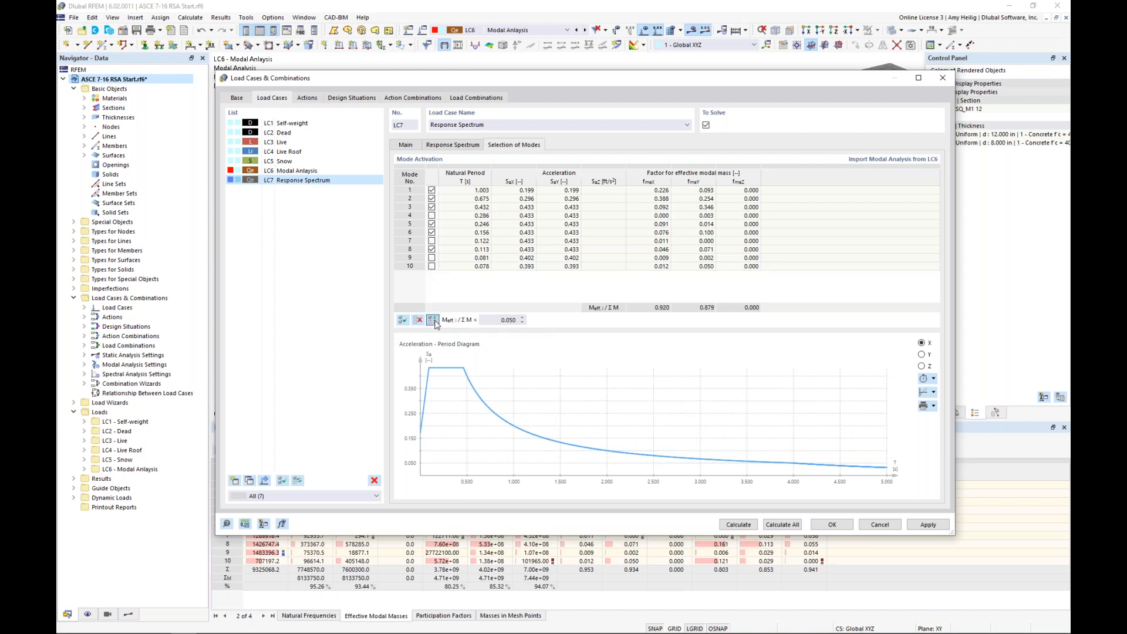
double_click(508, 320)
text(0.03)
click(567, 293)
click(412, 148)
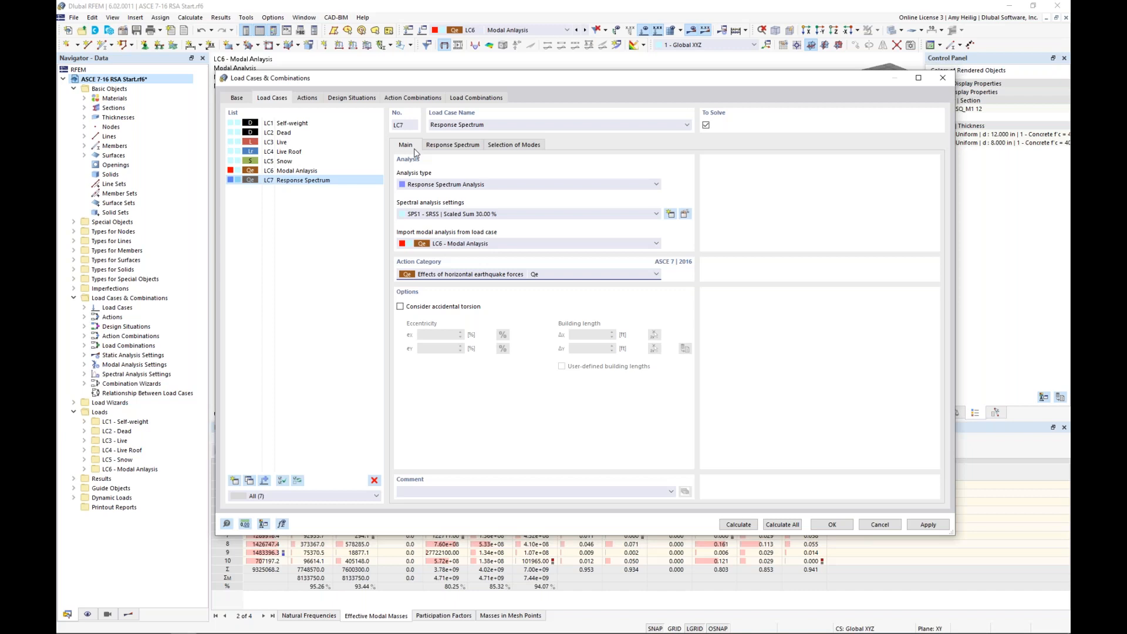
click(731, 525)
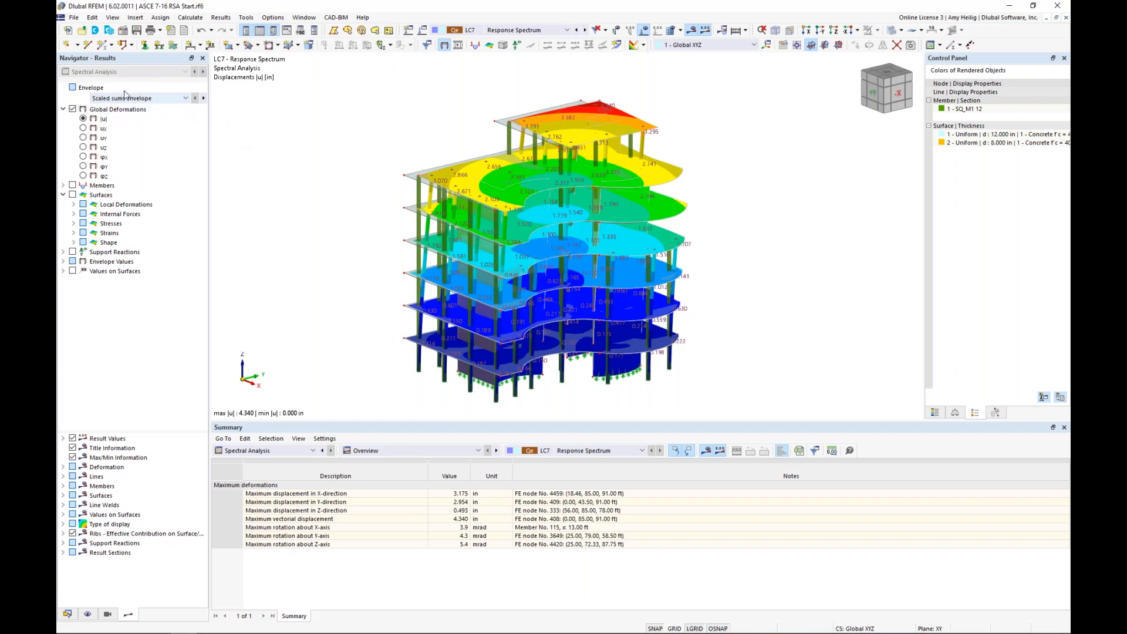
Compare the global deformations for X 100% | Y 30% and X, Mode Shape 1, and return to the scaled sums envelope.
click(163, 99)
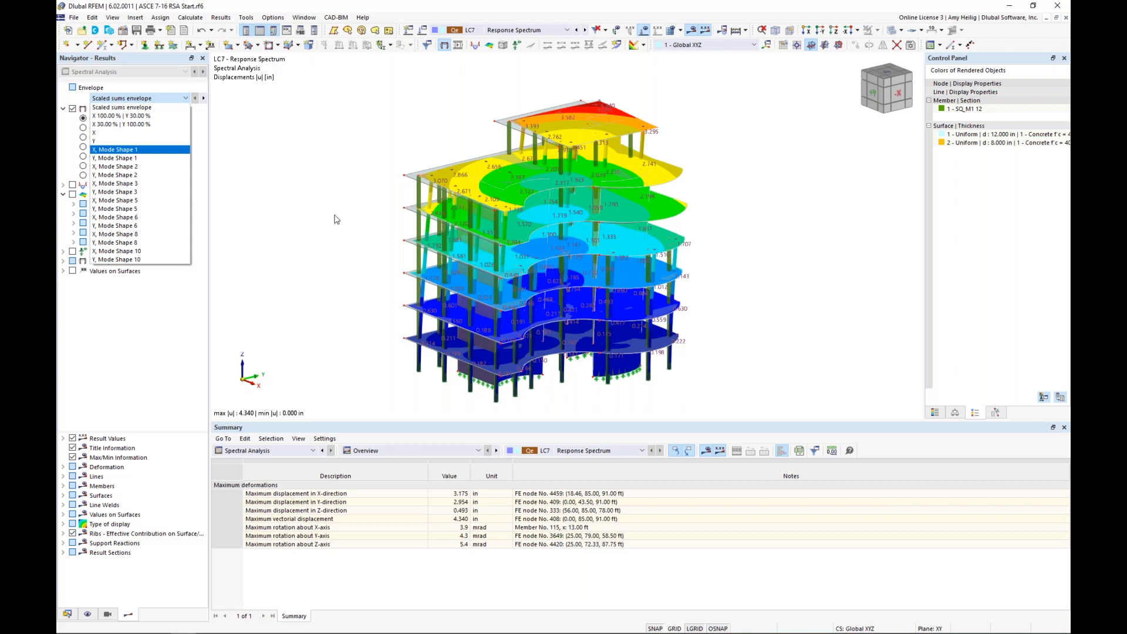
click(112, 115)
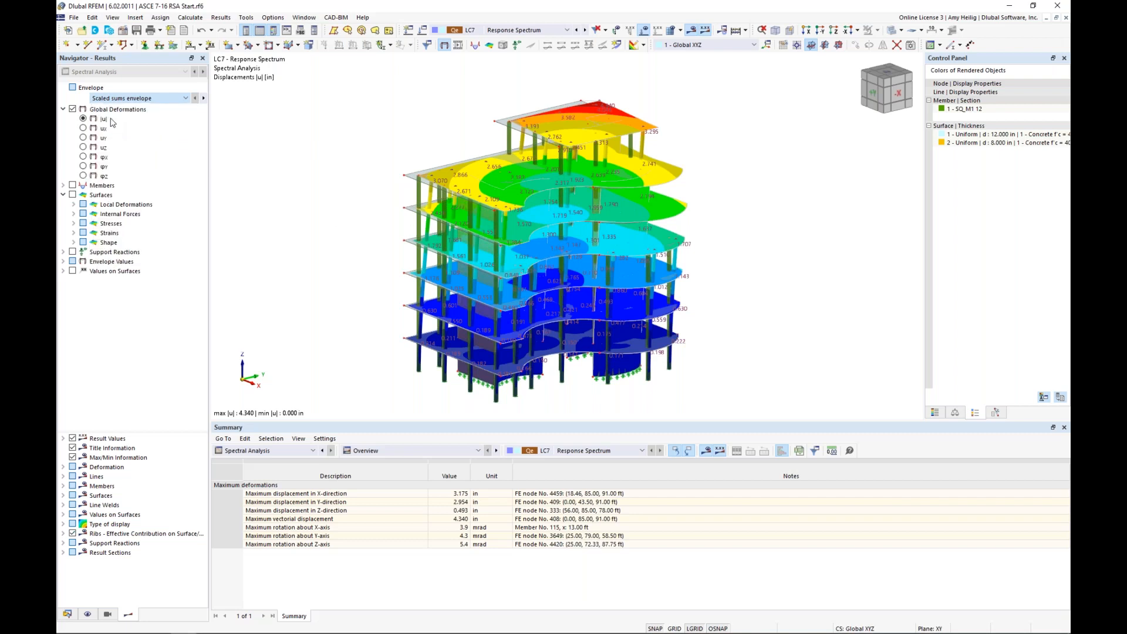
click(114, 100)
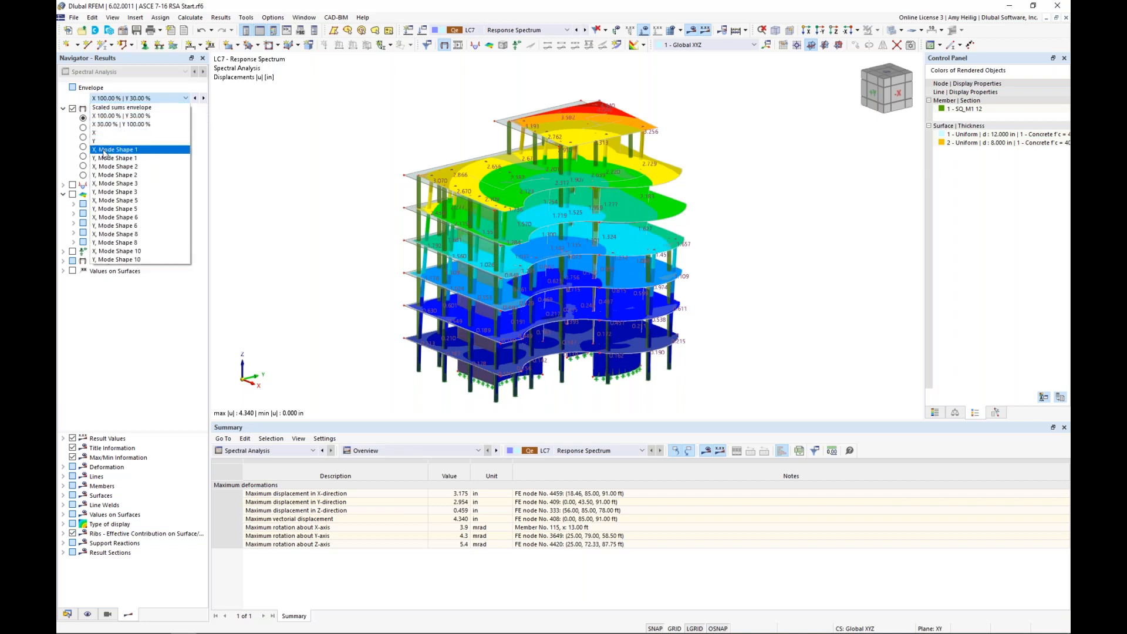
click(105, 151)
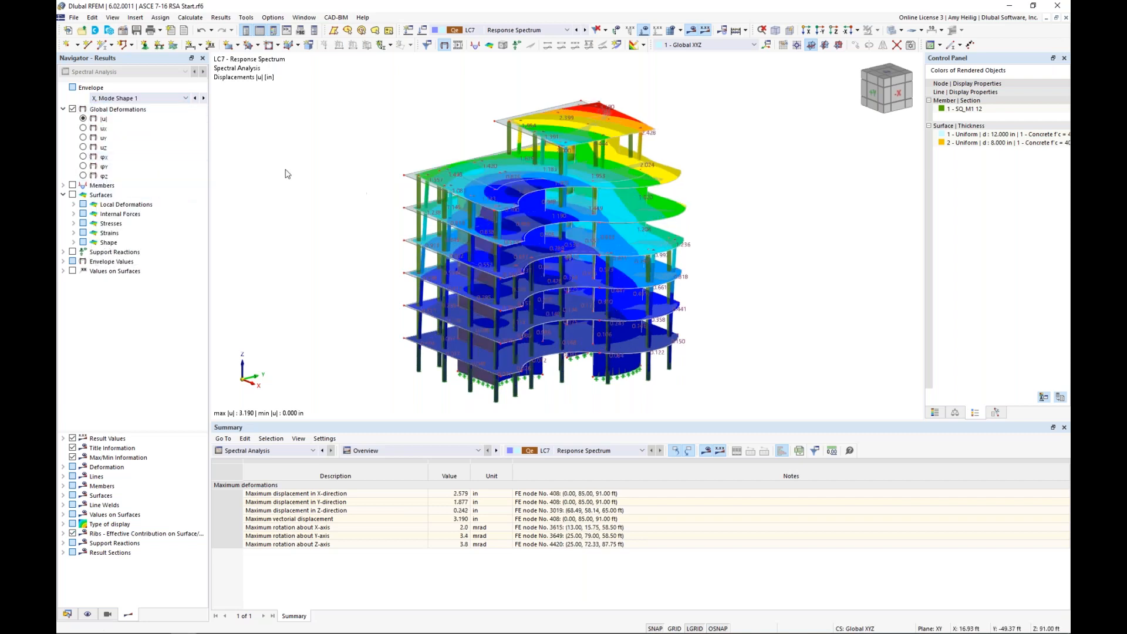
click(162, 99)
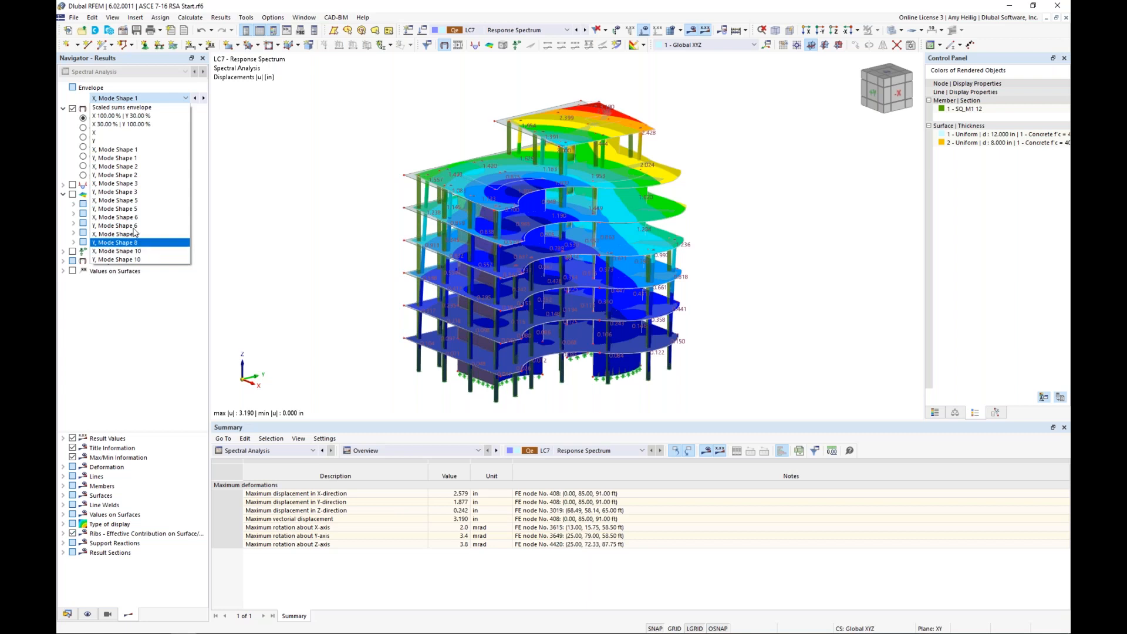
click(129, 108)
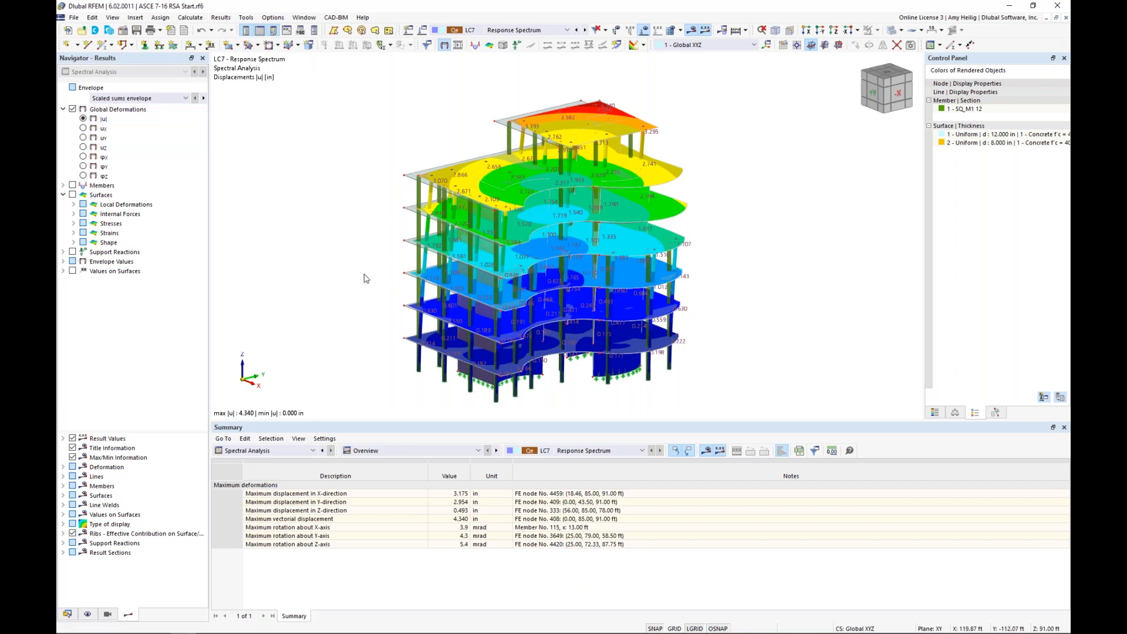
Display the member axial forces N on the wireframe model of the upper storeys, followed by the shear forces Vy.
click(65, 185)
click(73, 185)
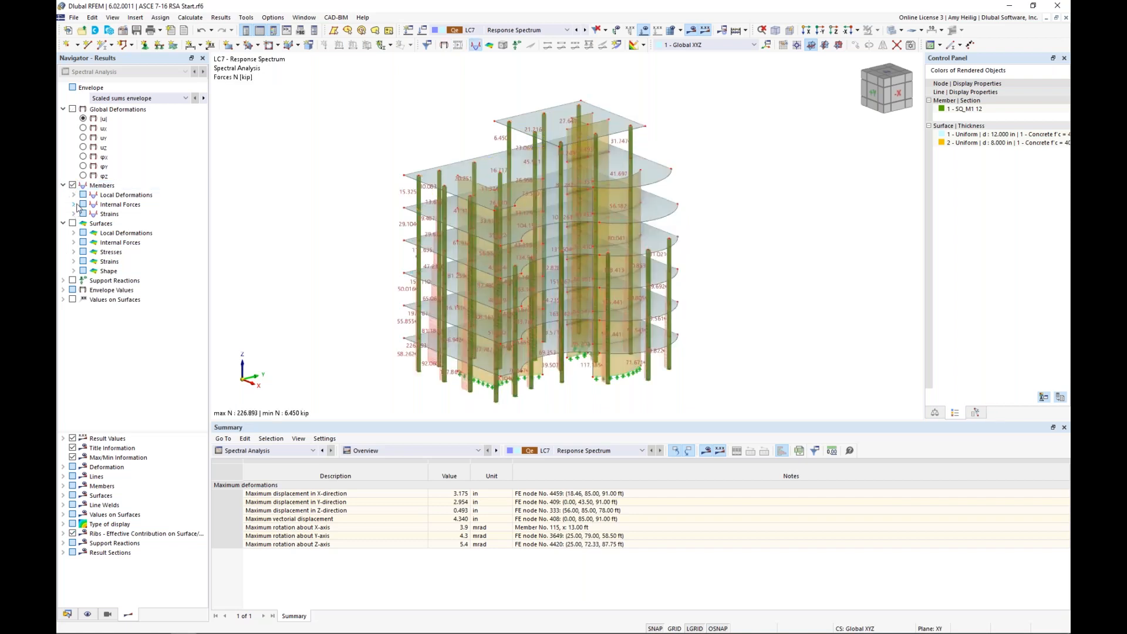
click(74, 204)
ctrl+middle_drag(554, 132, 561, 141)
scroll(560, 140, up, 5)
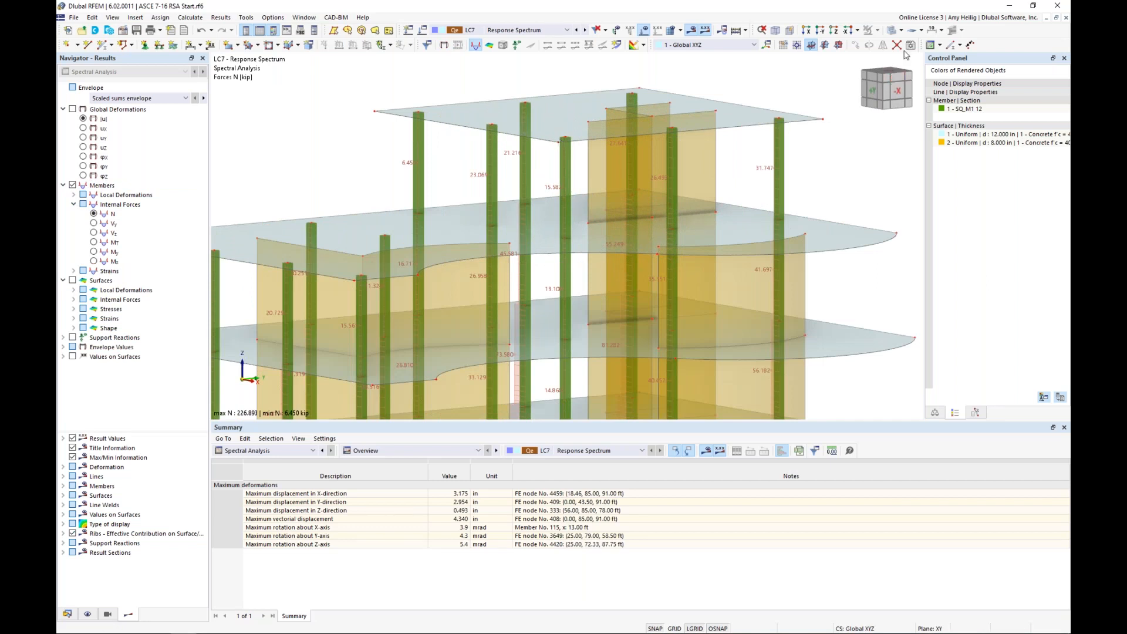
click(892, 31)
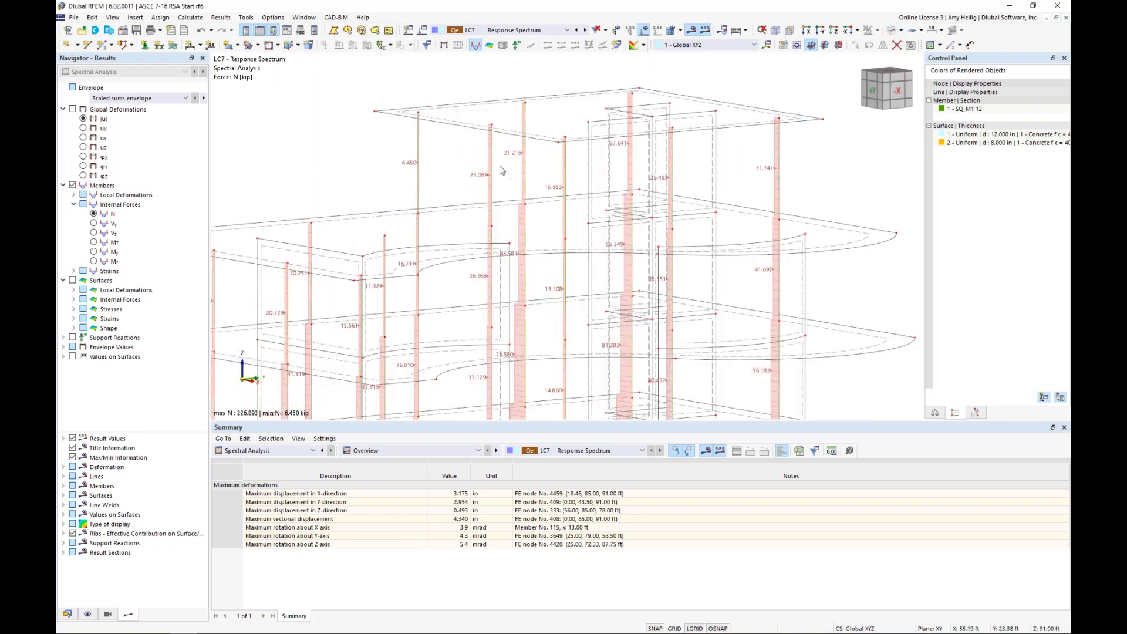
middle_drag(462, 192, 436, 213)
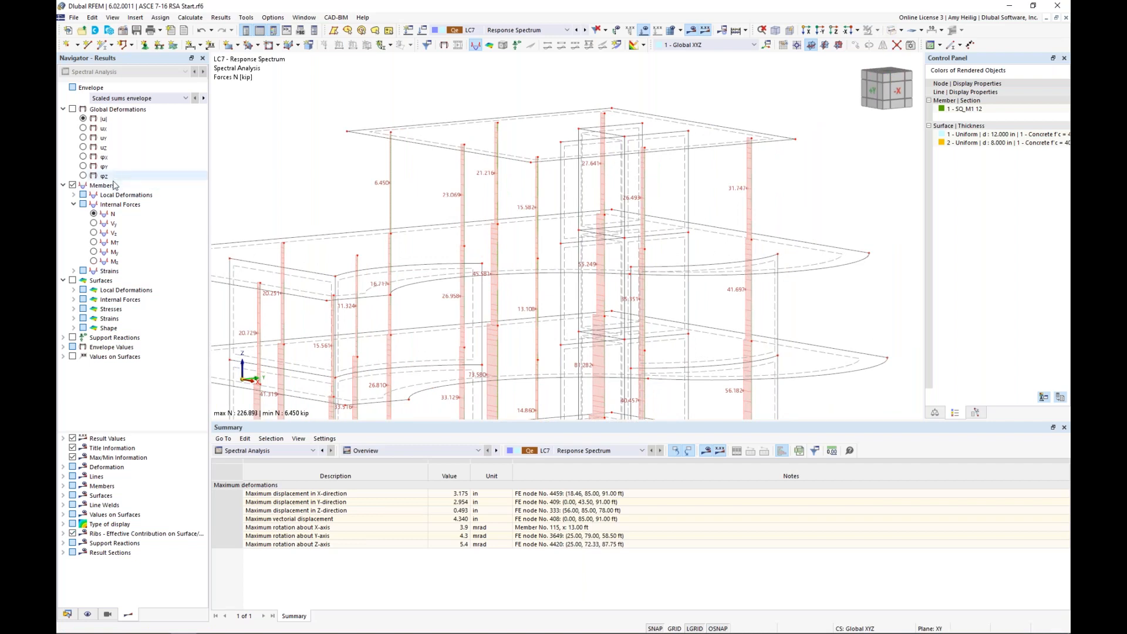
click(93, 223)
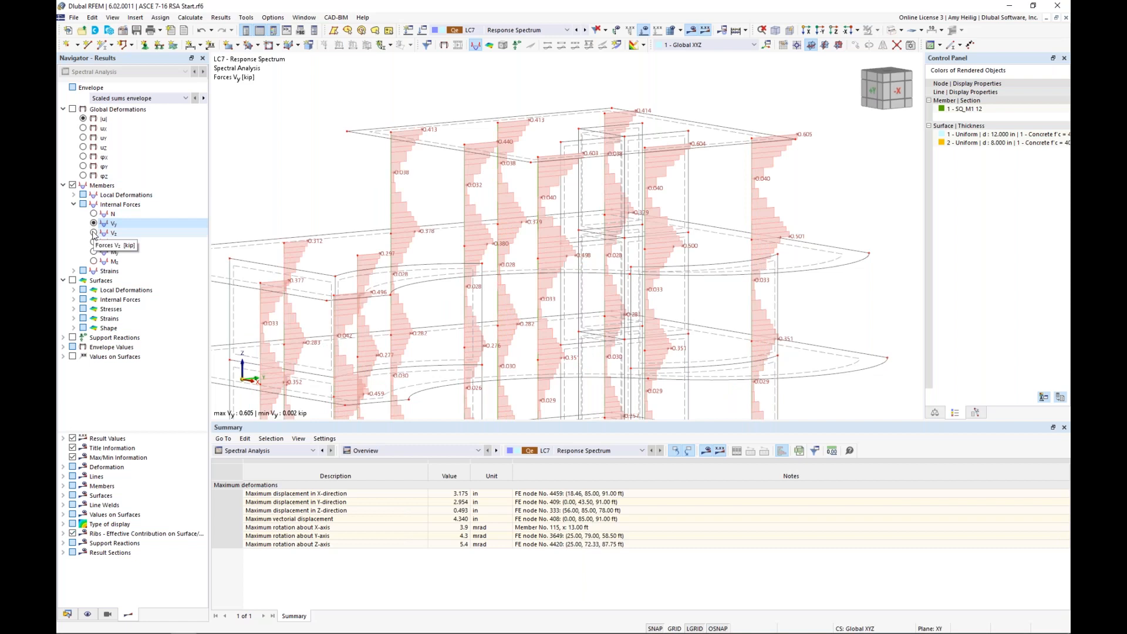
Display the member shear forces Vz on the upper storeys, followed by the member moments My.
click(93, 233)
click(93, 252)
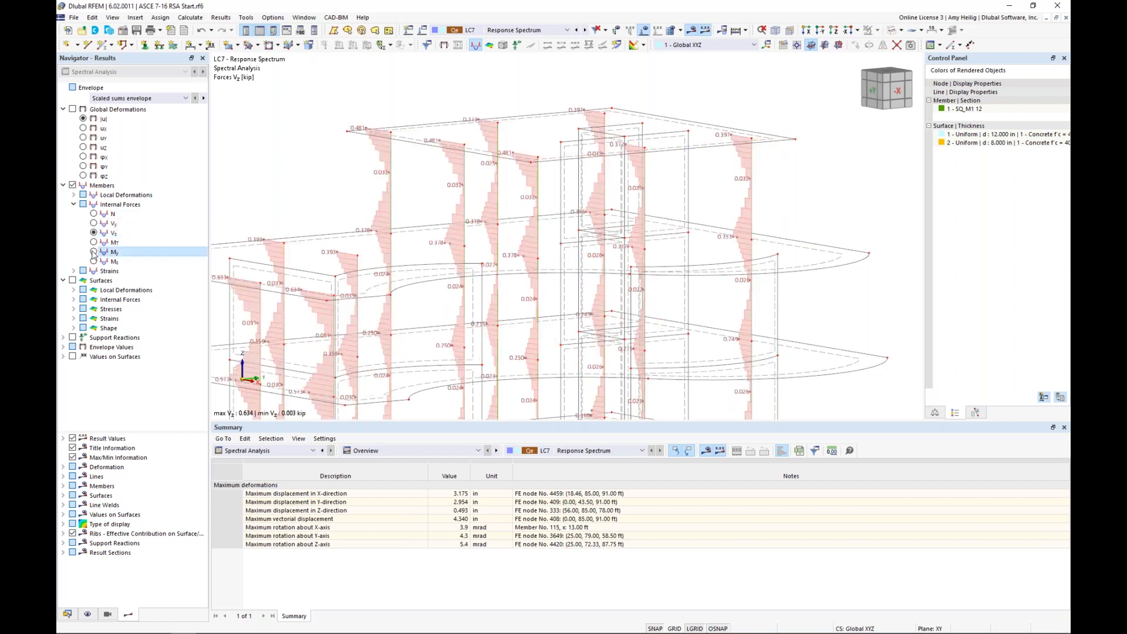
Replace the member results with surface results and display the basic internal forces mx, followed by my.
click(73, 281)
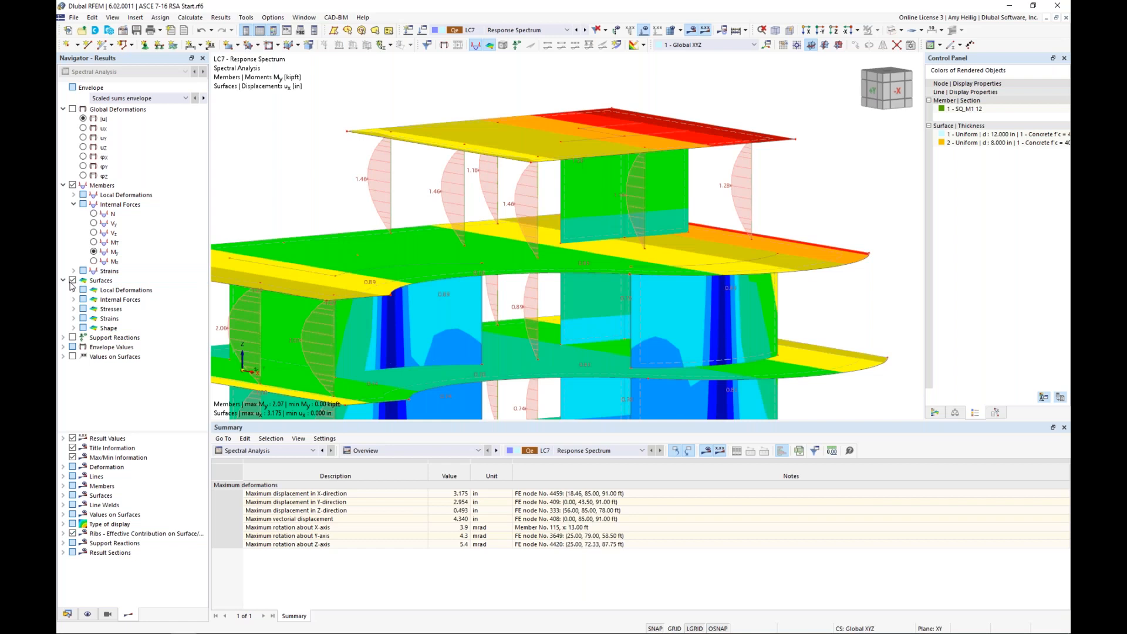
click(72, 185)
click(73, 299)
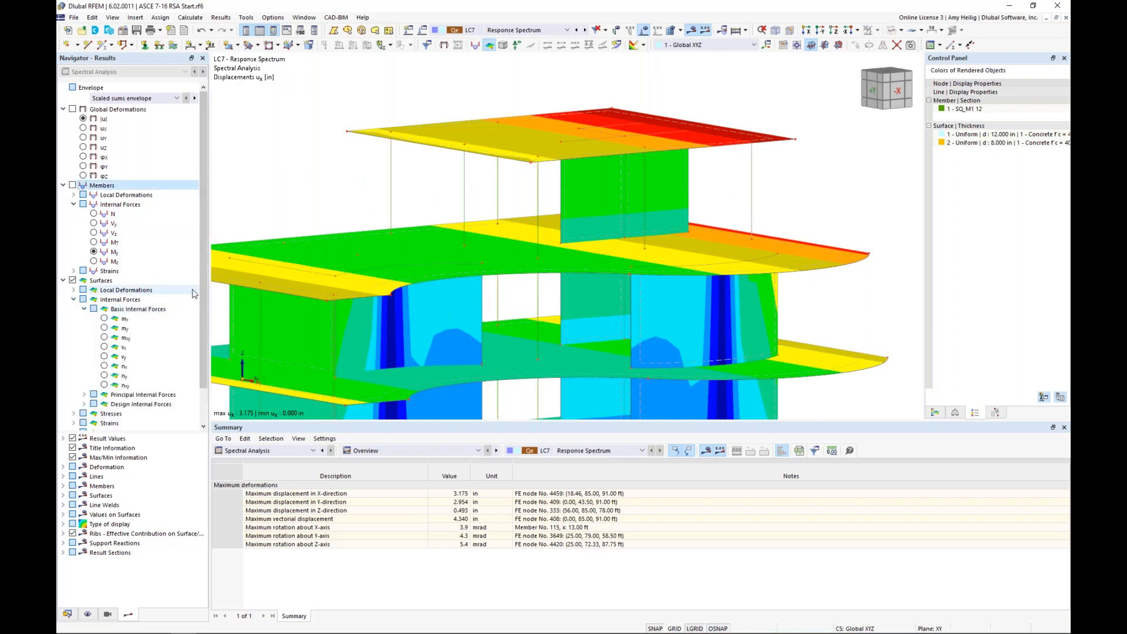
click(104, 318)
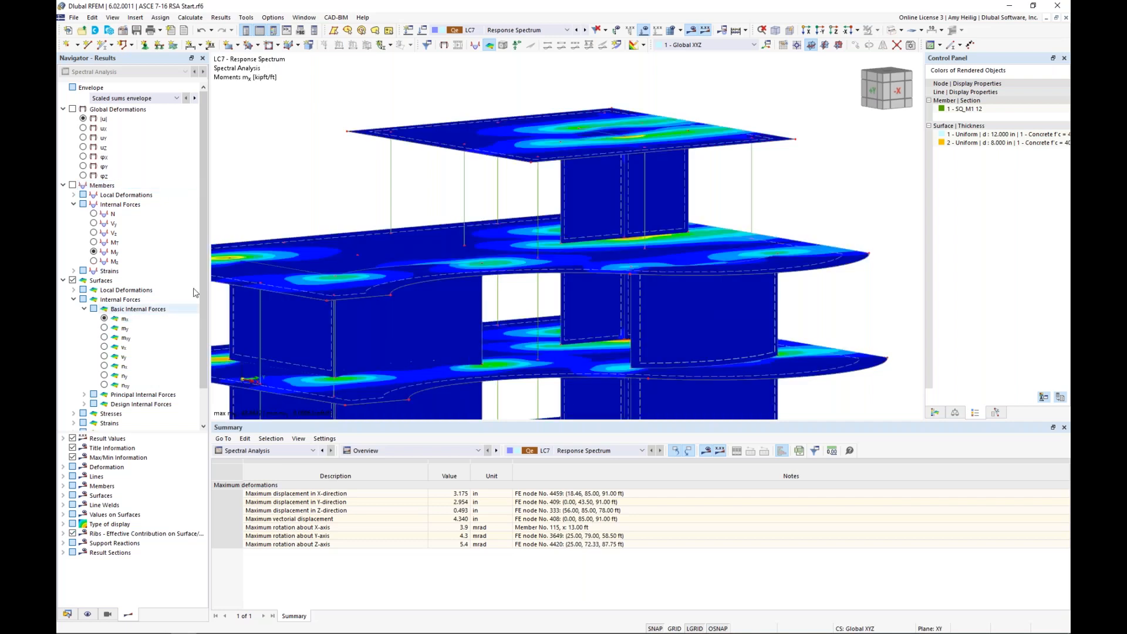
click(104, 328)
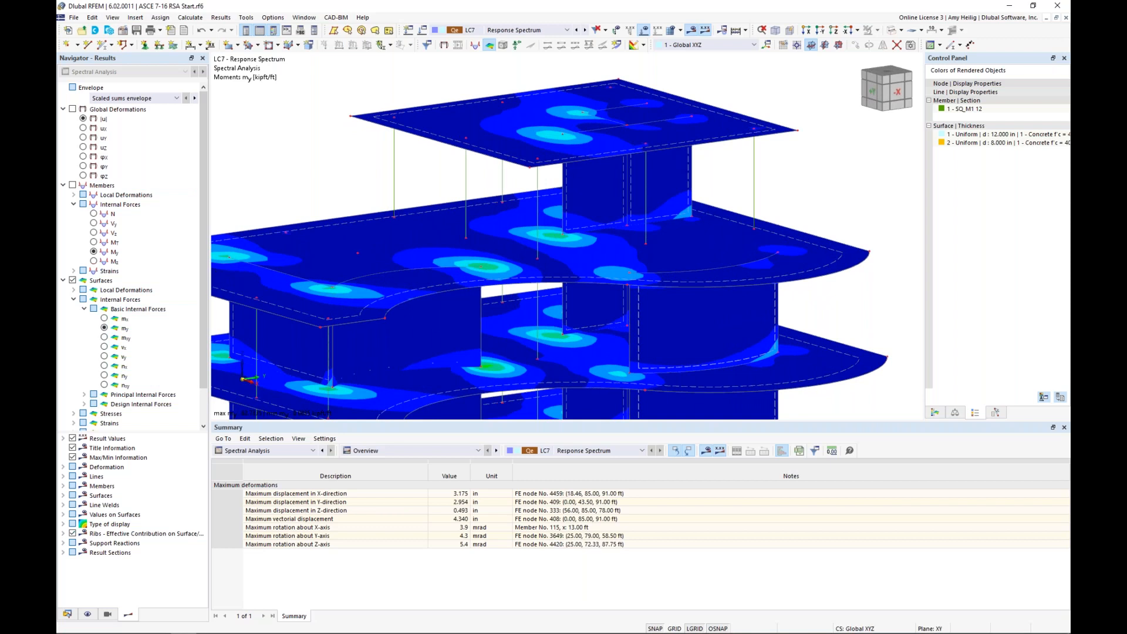
Replace the surface results with the global deformations |u| of the whole building and collapse the member and surface result categories.
click(73, 282)
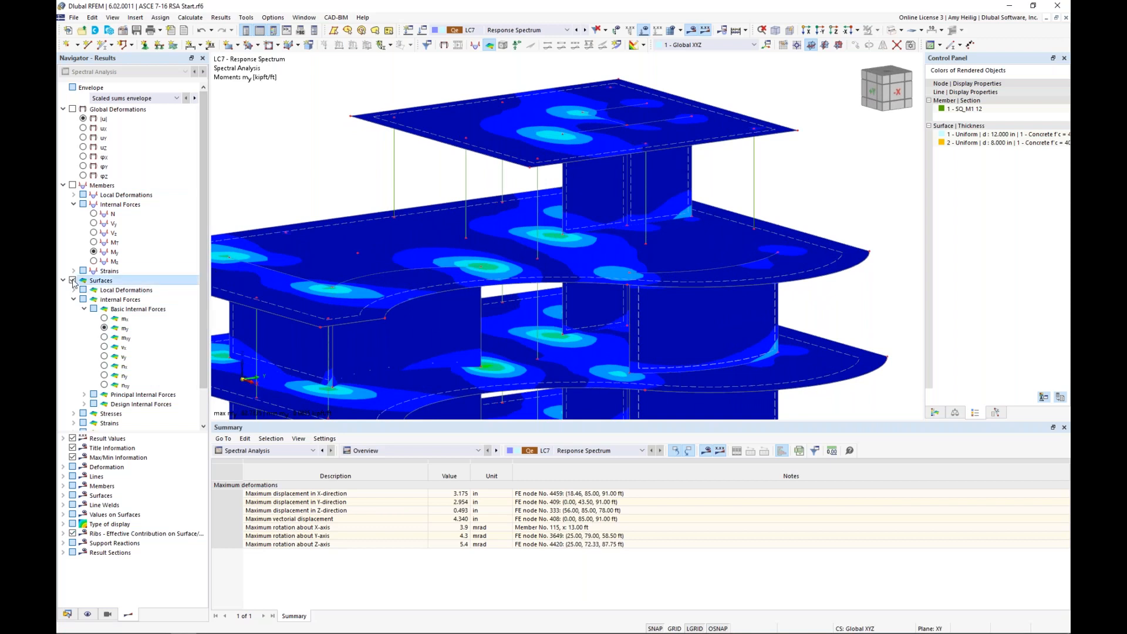
click(73, 281)
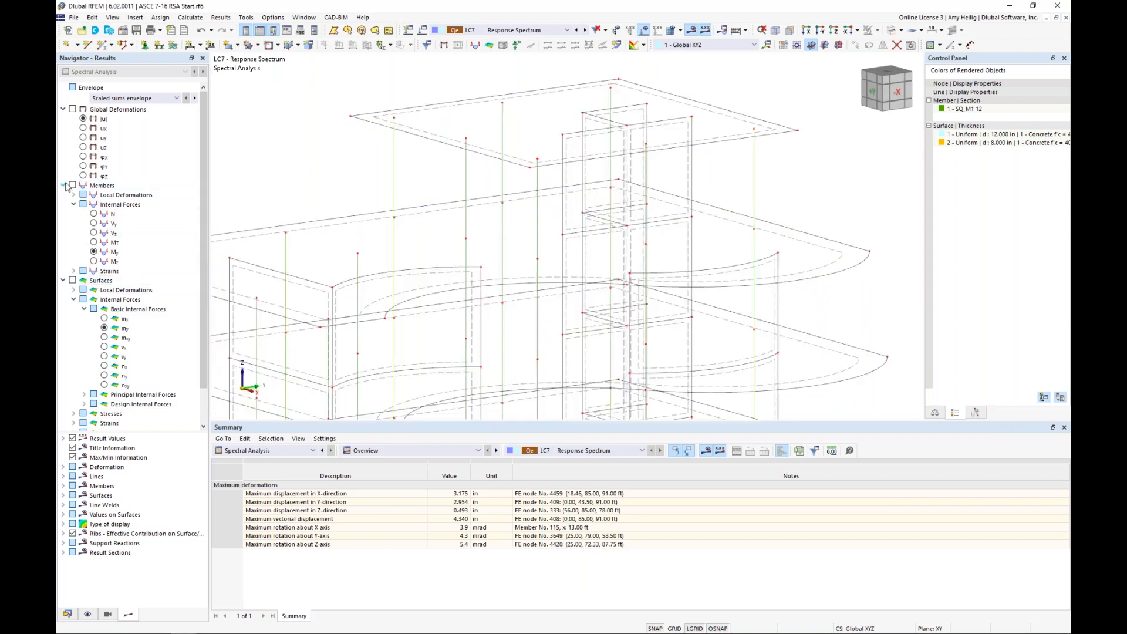
click(73, 109)
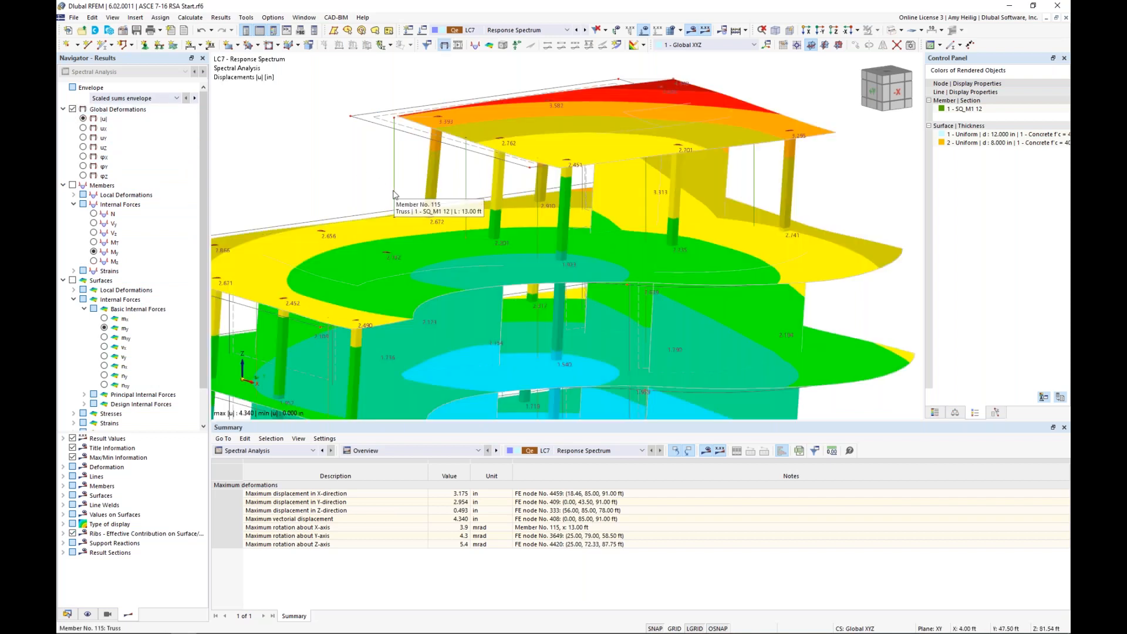
scroll(393, 195, down, 5)
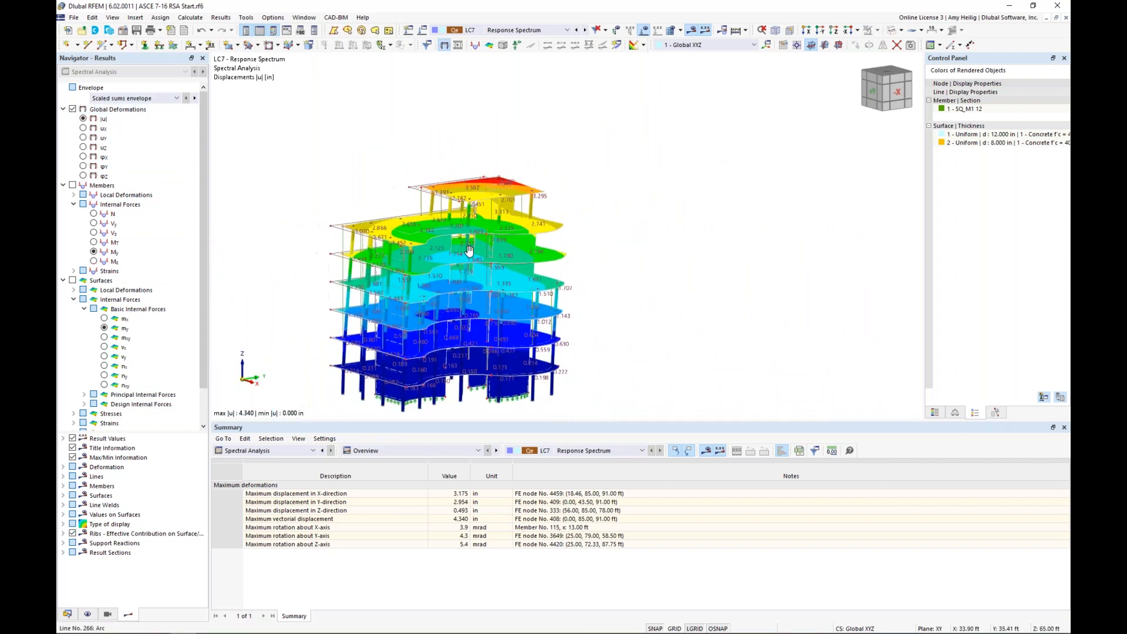
scroll(469, 251, up, 3)
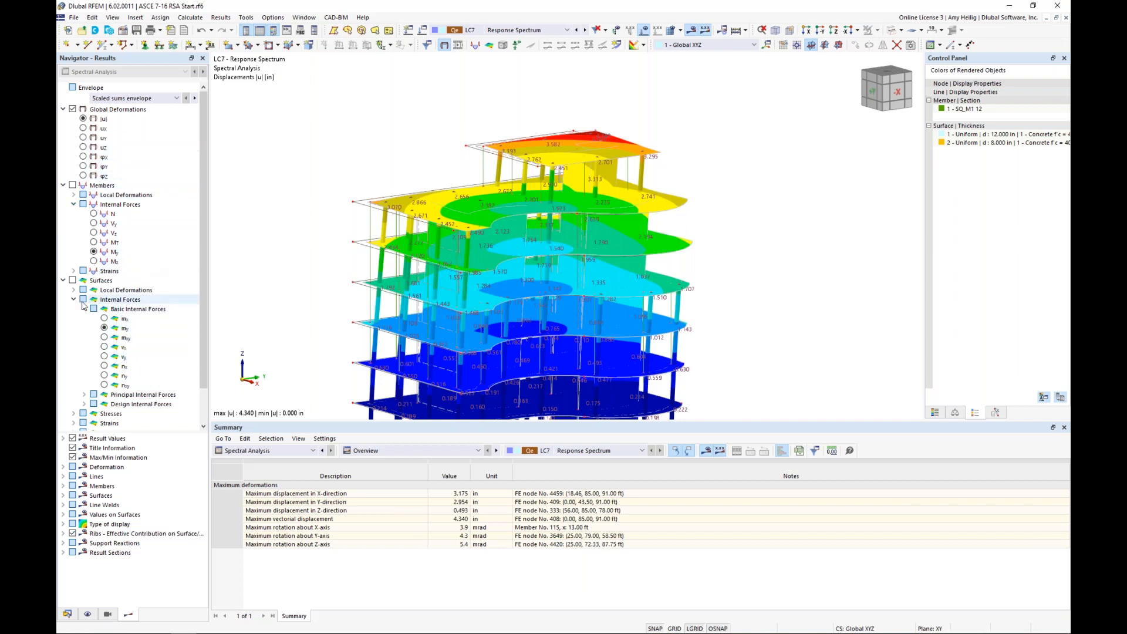
click(63, 280)
click(63, 186)
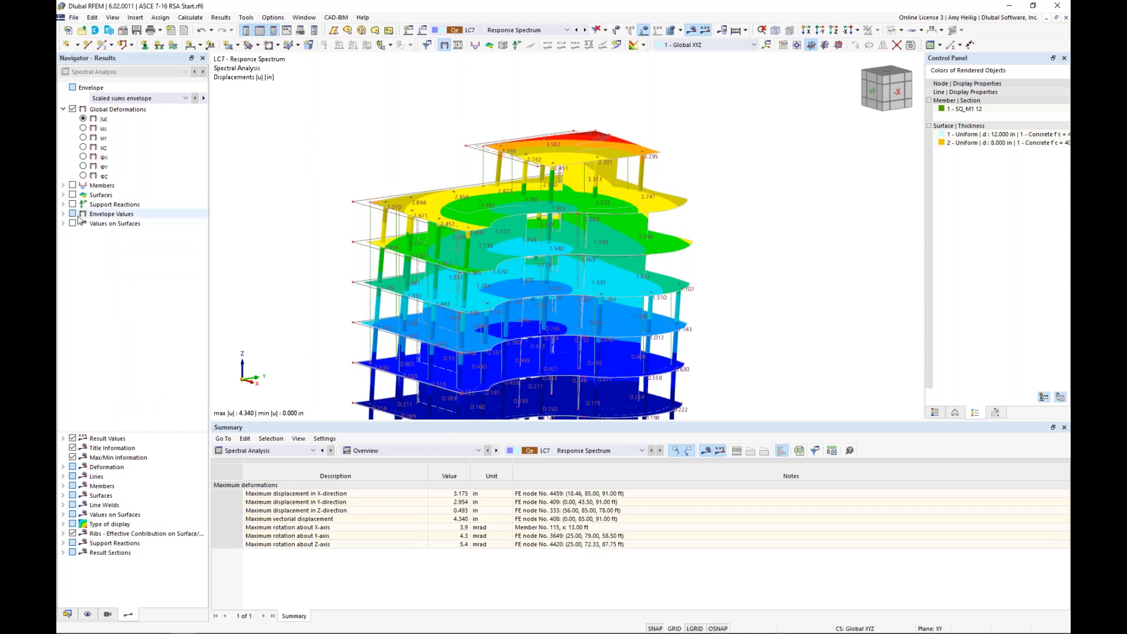
Show the tabular spectral analysis results by member, examine the internal forces of members 1 and 2, and enlarge the table area.
click(284, 451)
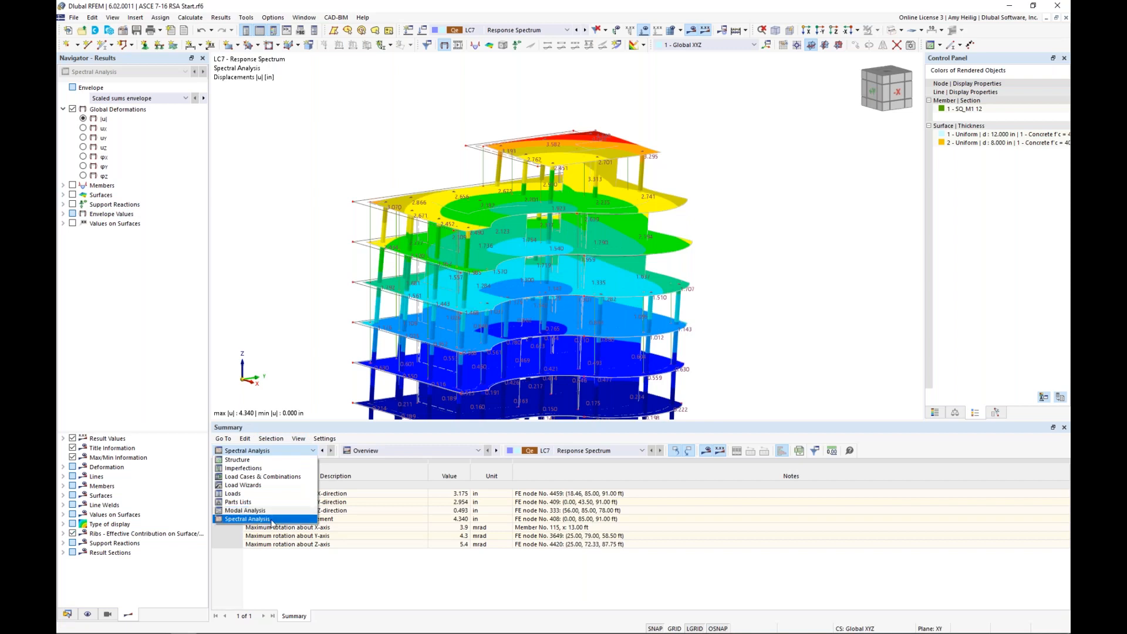
click(414, 451)
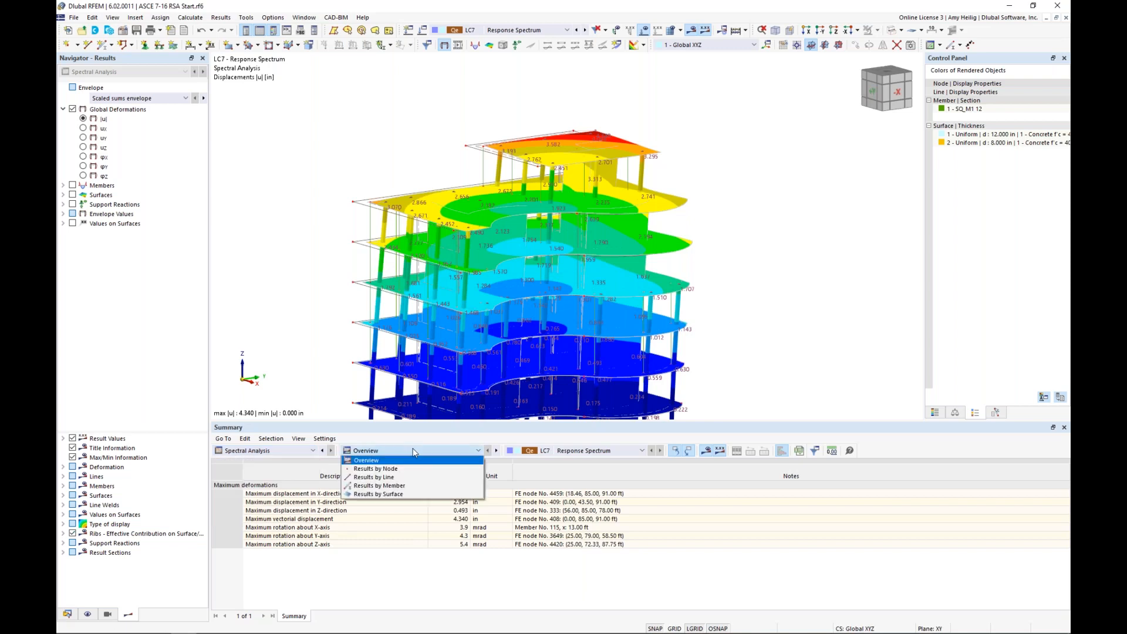
click(405, 486)
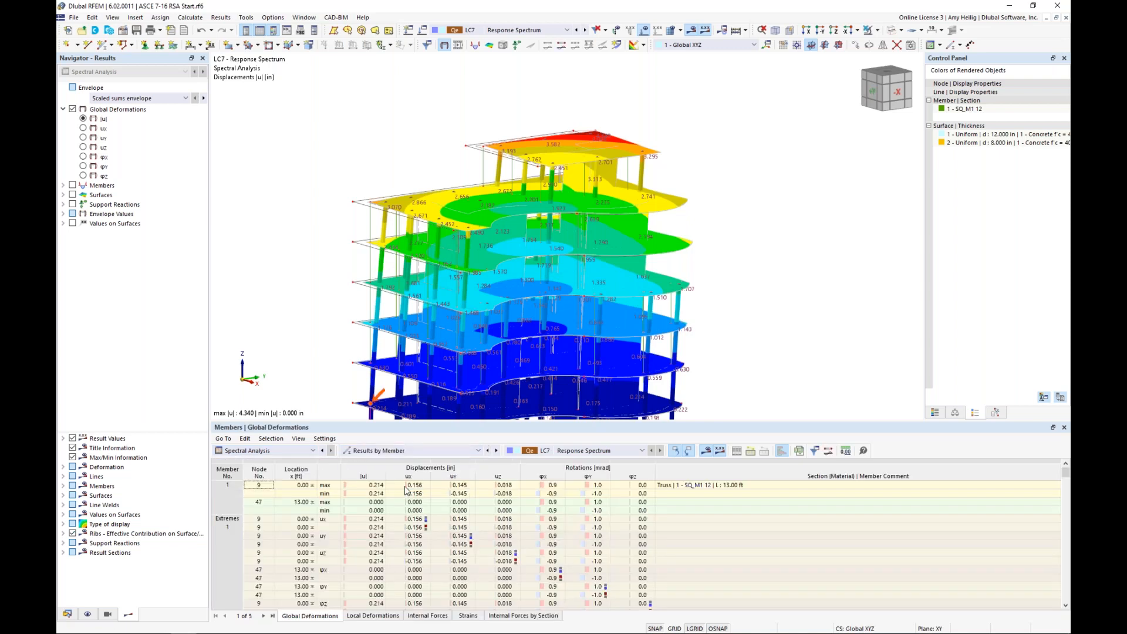
click(428, 615)
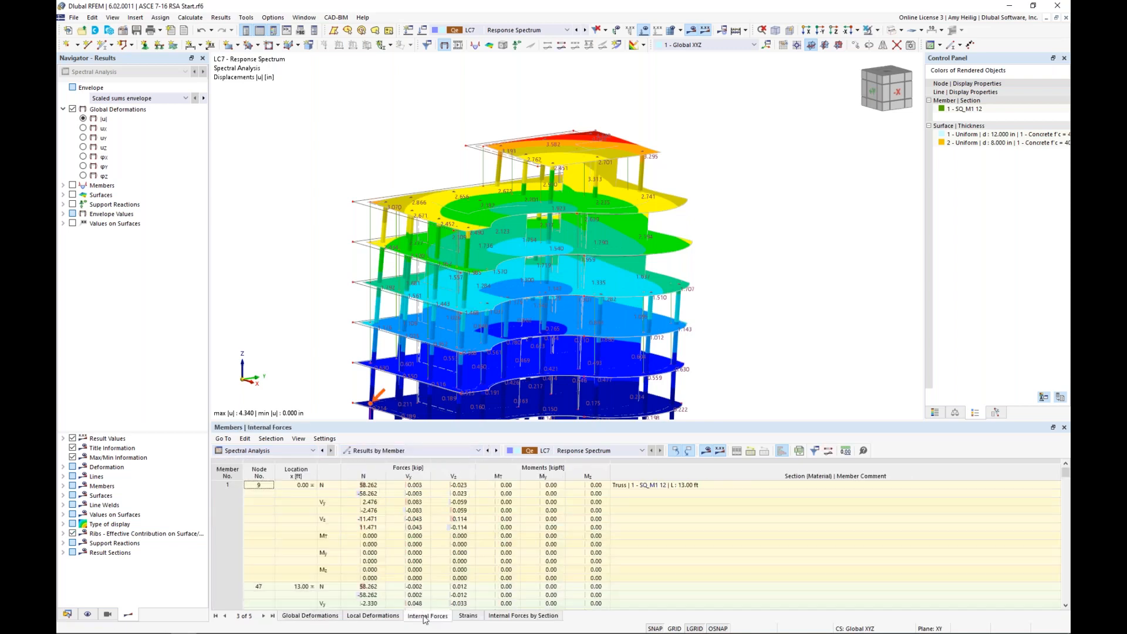
click(405, 520)
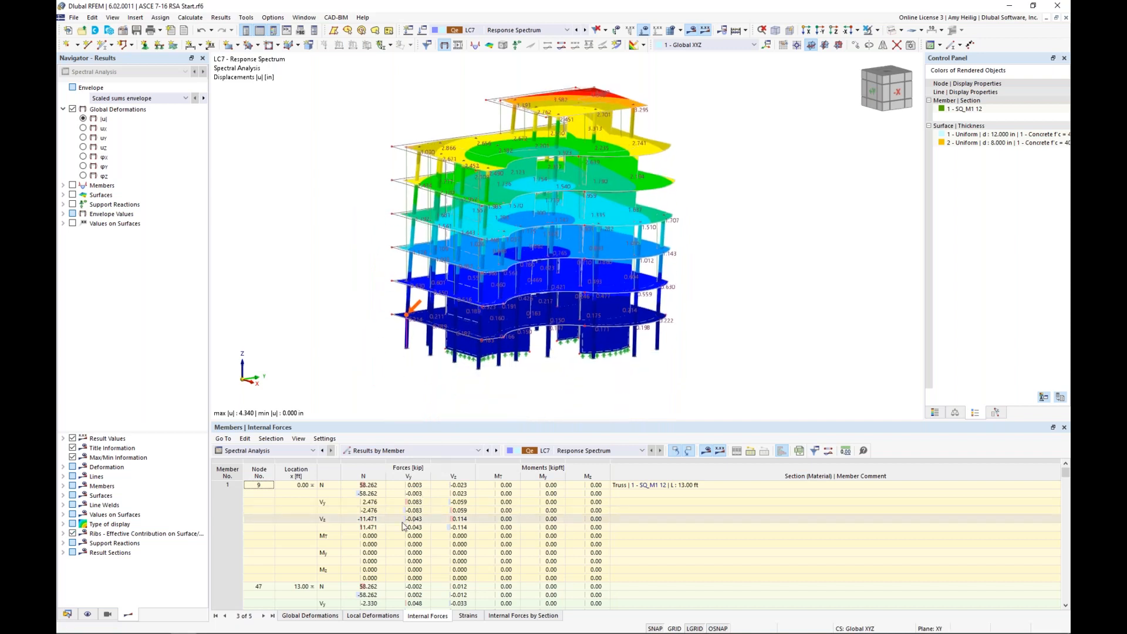
scroll(402, 551, down, 4)
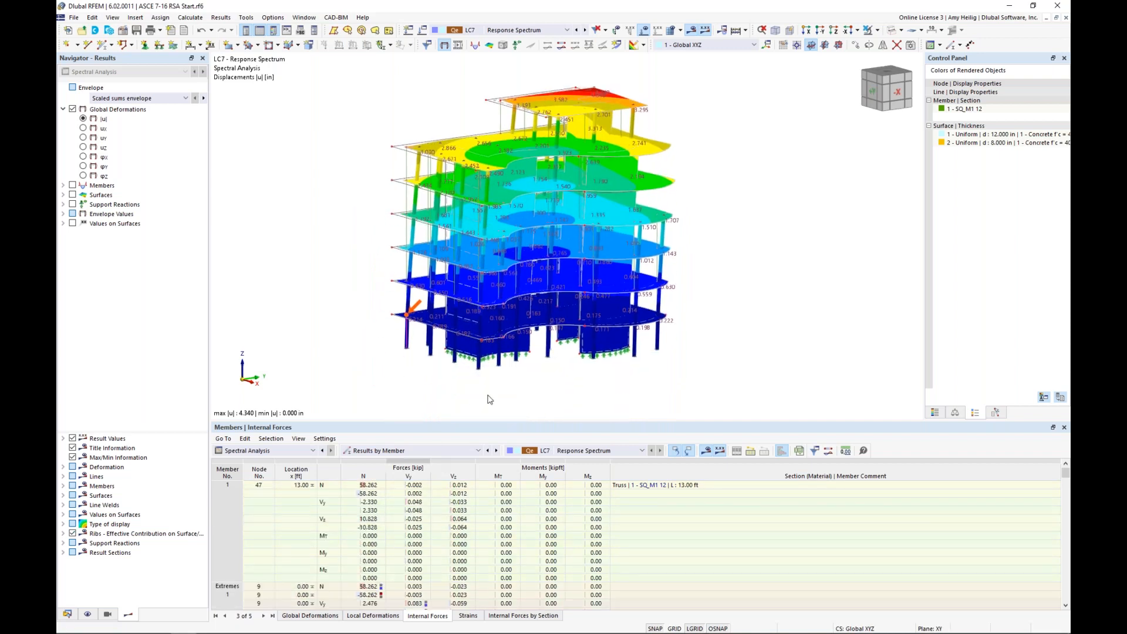
scroll(399, 578, down, 7)
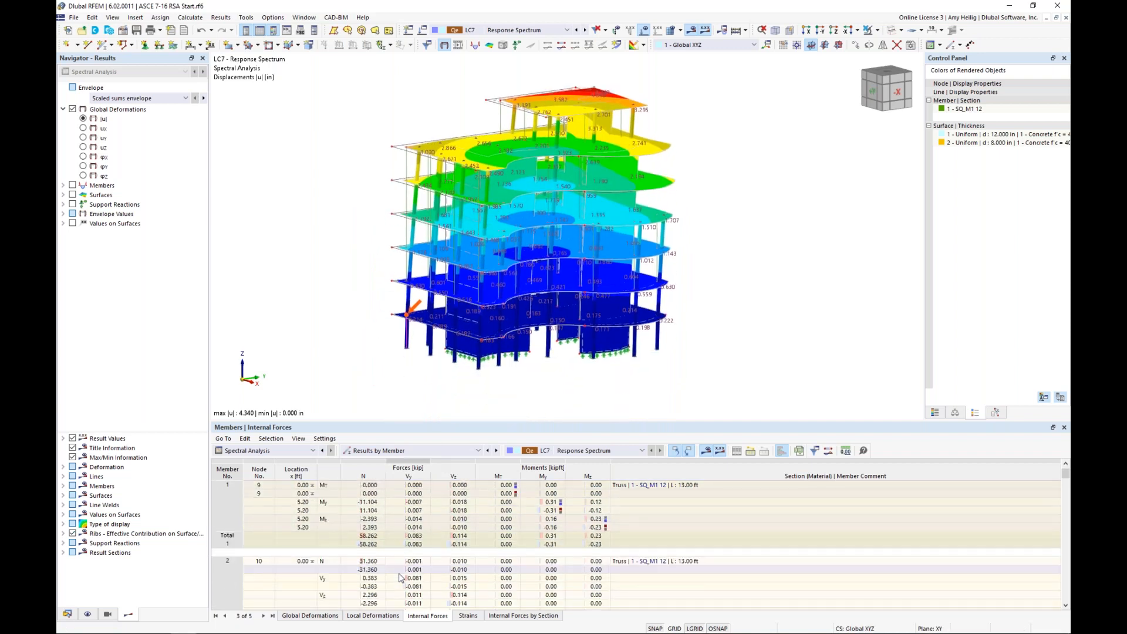
click(399, 573)
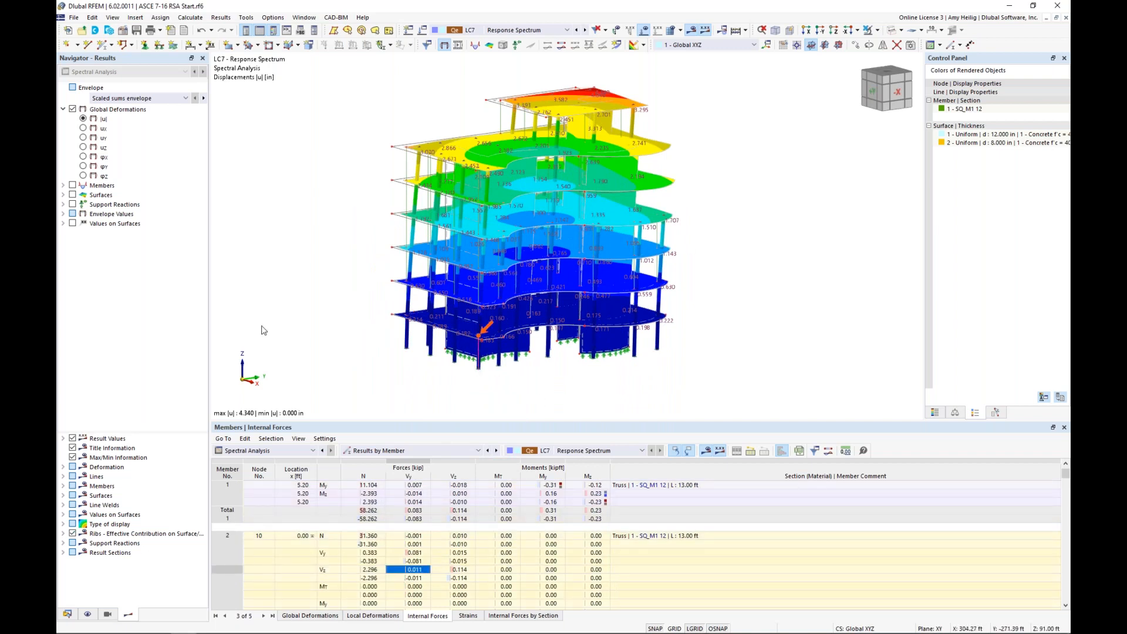
click(411, 451)
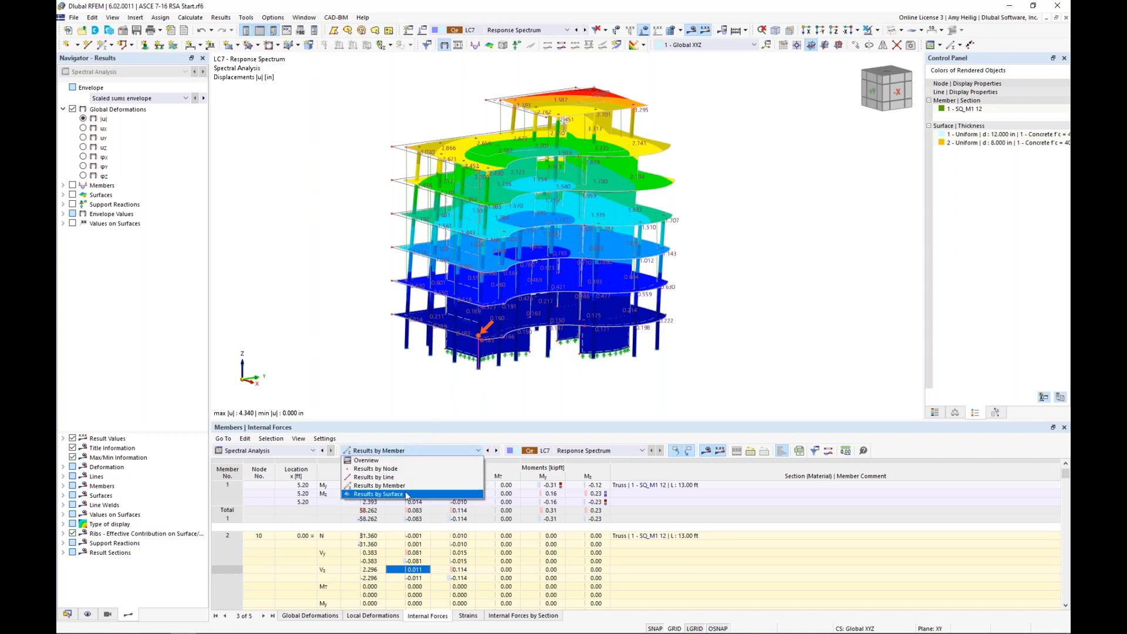
click(418, 430)
drag(420, 420, 424, 391)
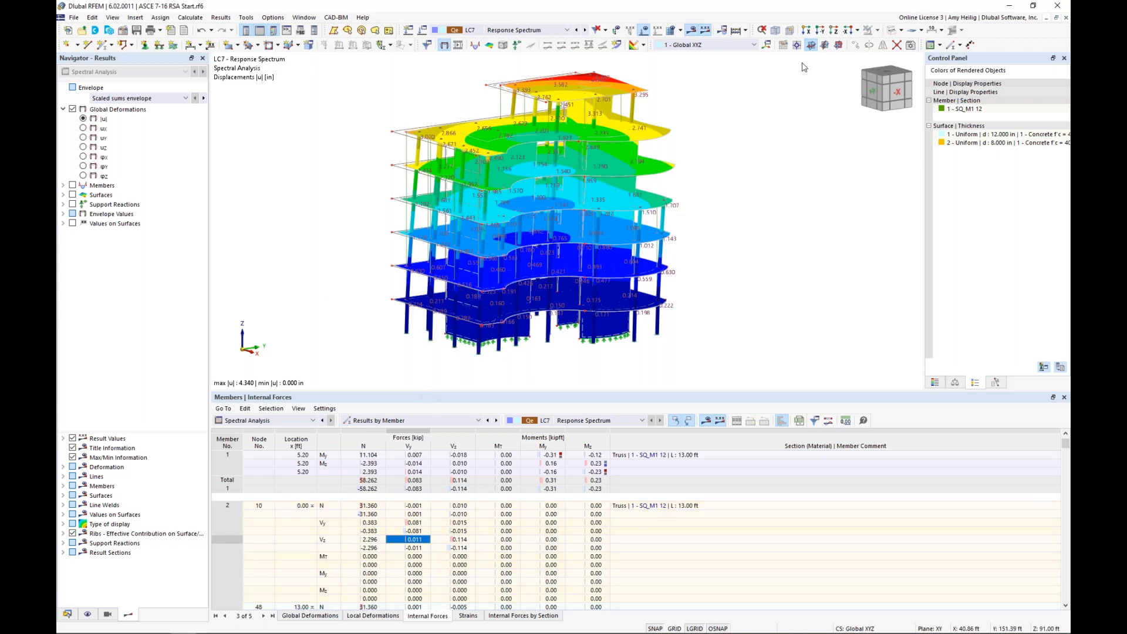
Switch the building display to the transparent model and hide the global deformation results.
click(900, 30)
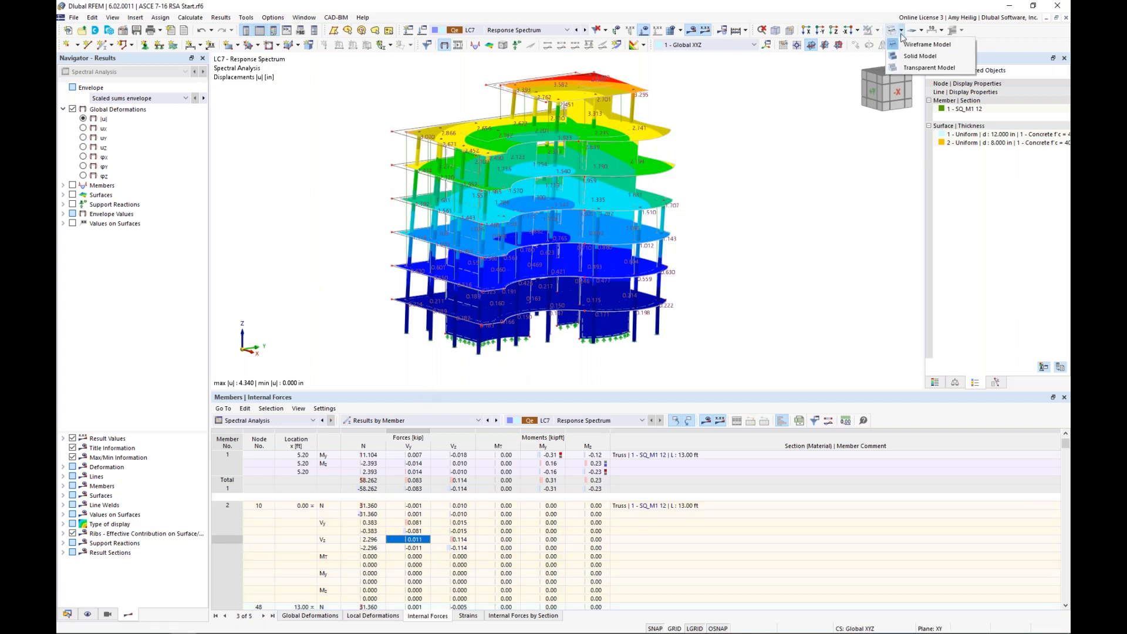
click(909, 70)
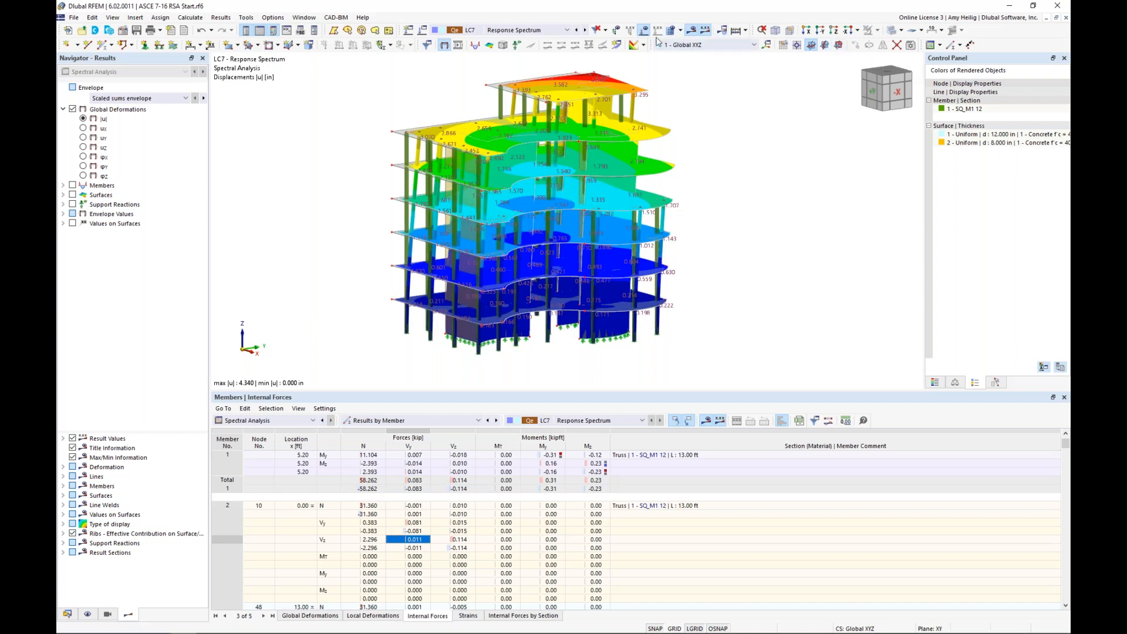
click(73, 110)
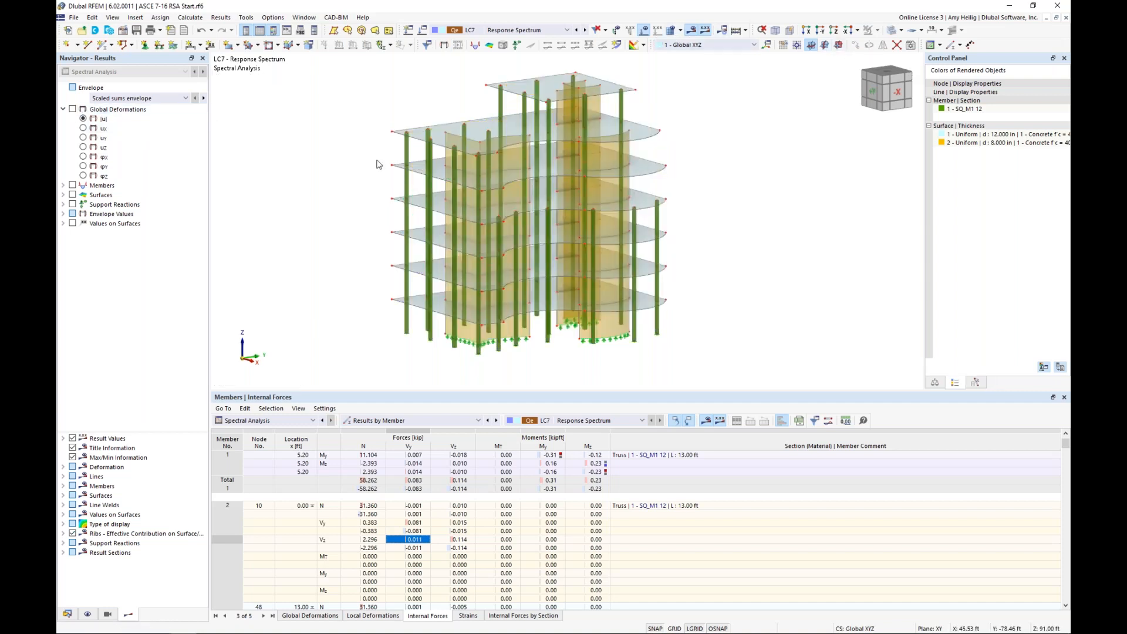
Activate the Building Model add-on in the model's base data and accept the change.
click(68, 614)
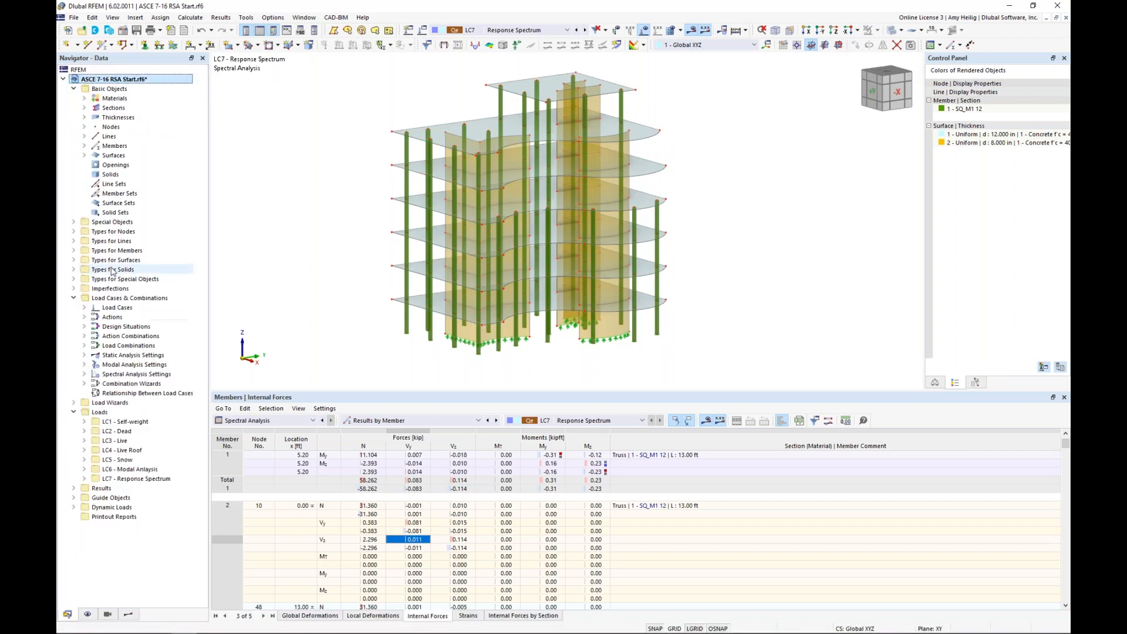
right_click(142, 80)
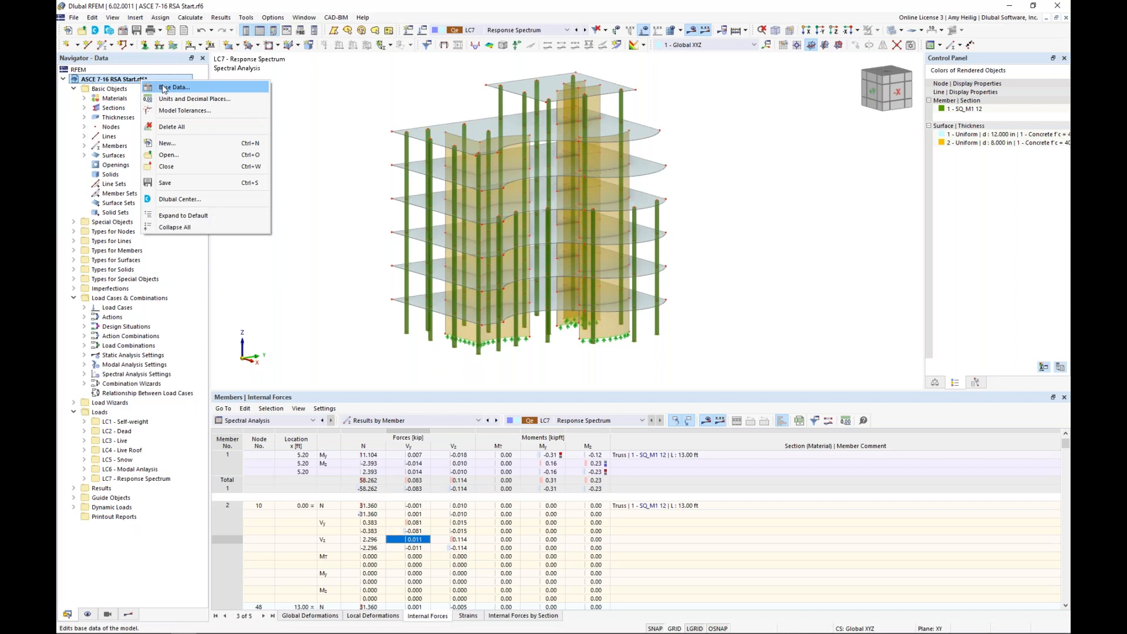
click(163, 88)
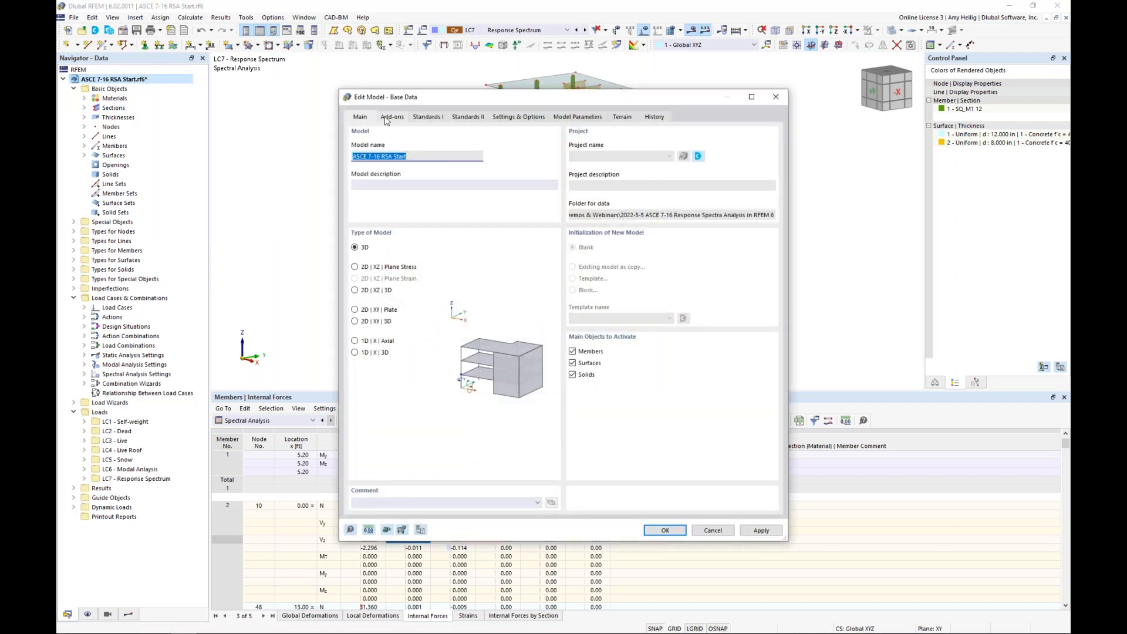
click(391, 117)
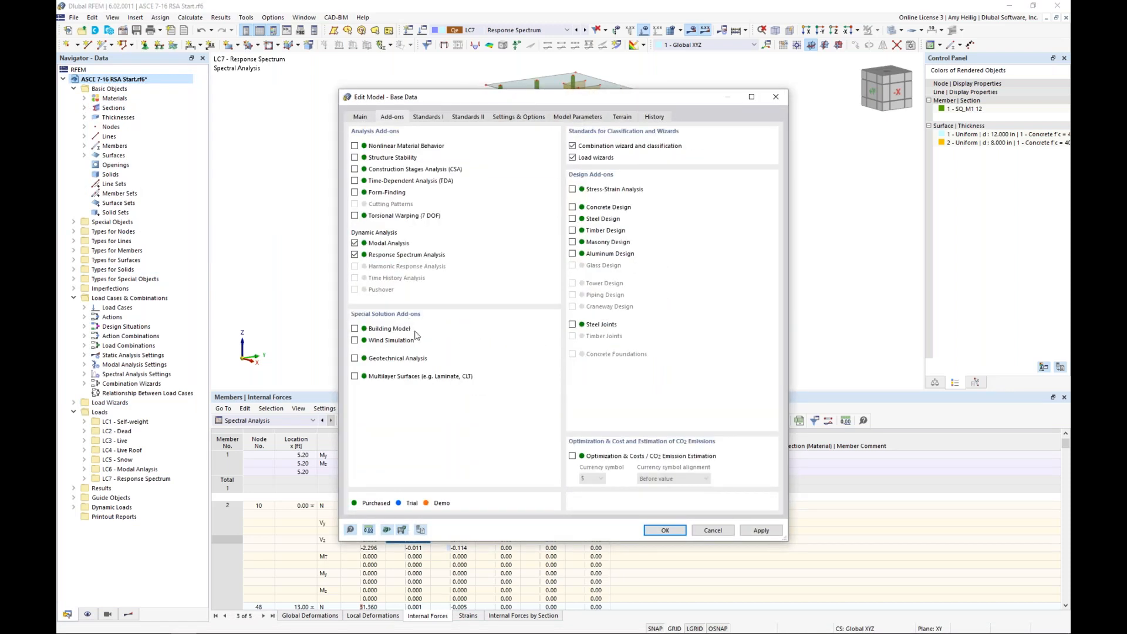
click(355, 329)
click(662, 530)
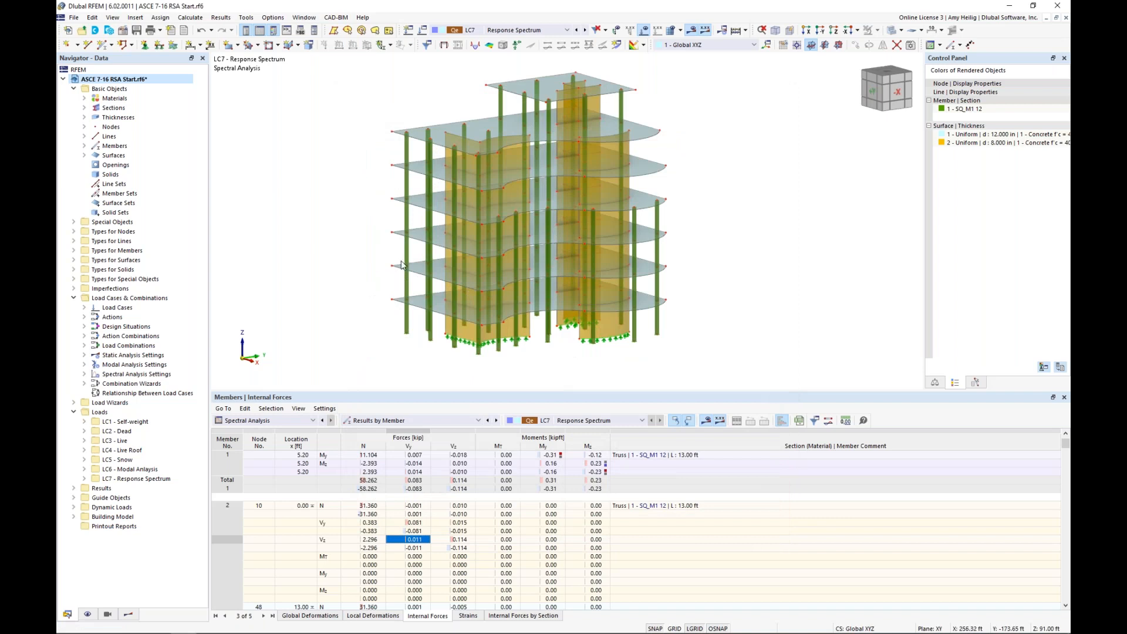
Start a new building story under Building Model and set its top elevation to 13 ft.
middle_drag(395, 253, 413, 275)
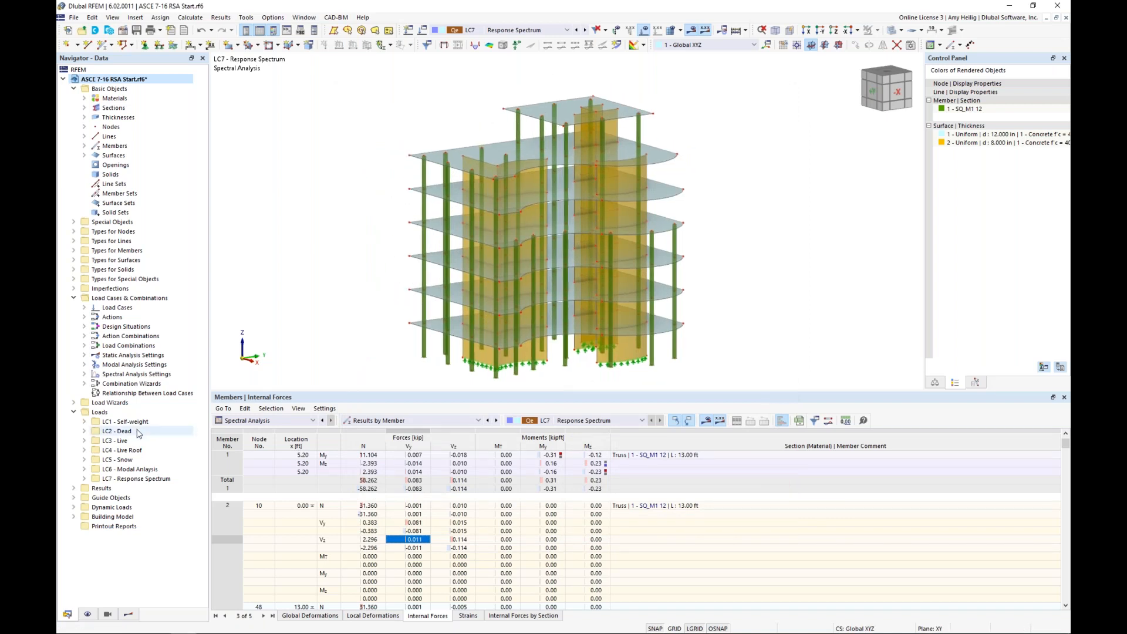
click(74, 518)
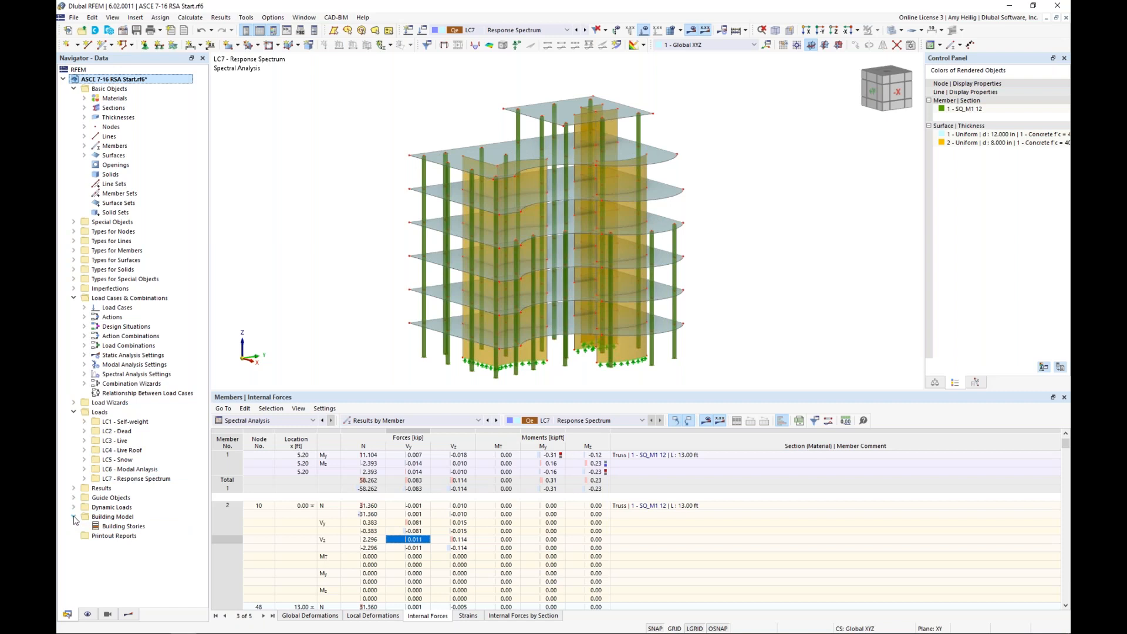
right_click(117, 532)
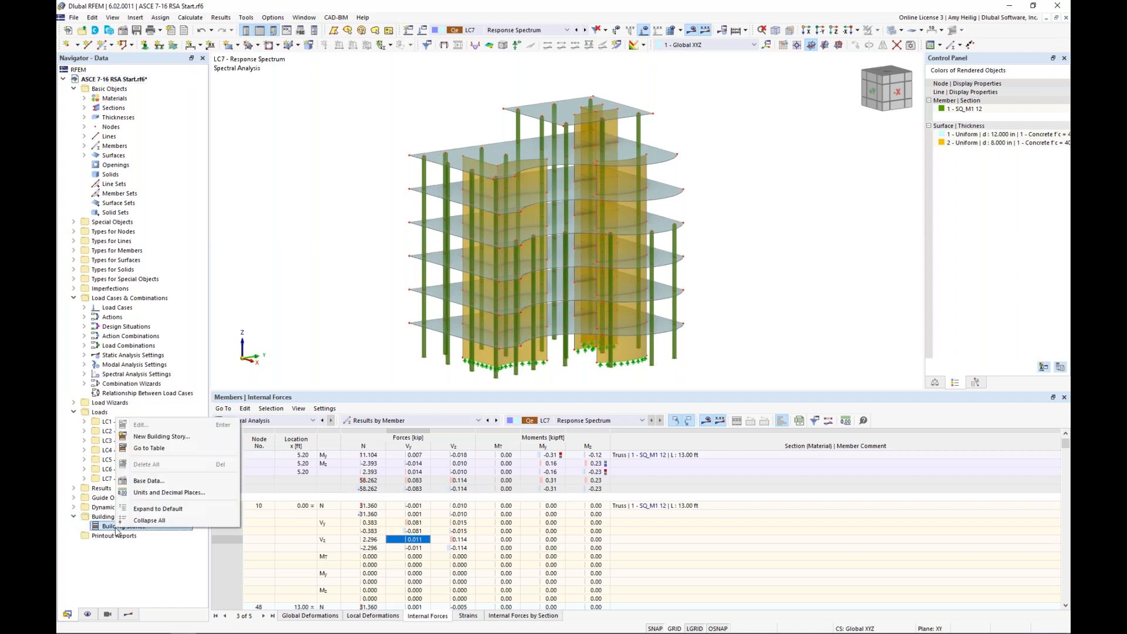
click(162, 439)
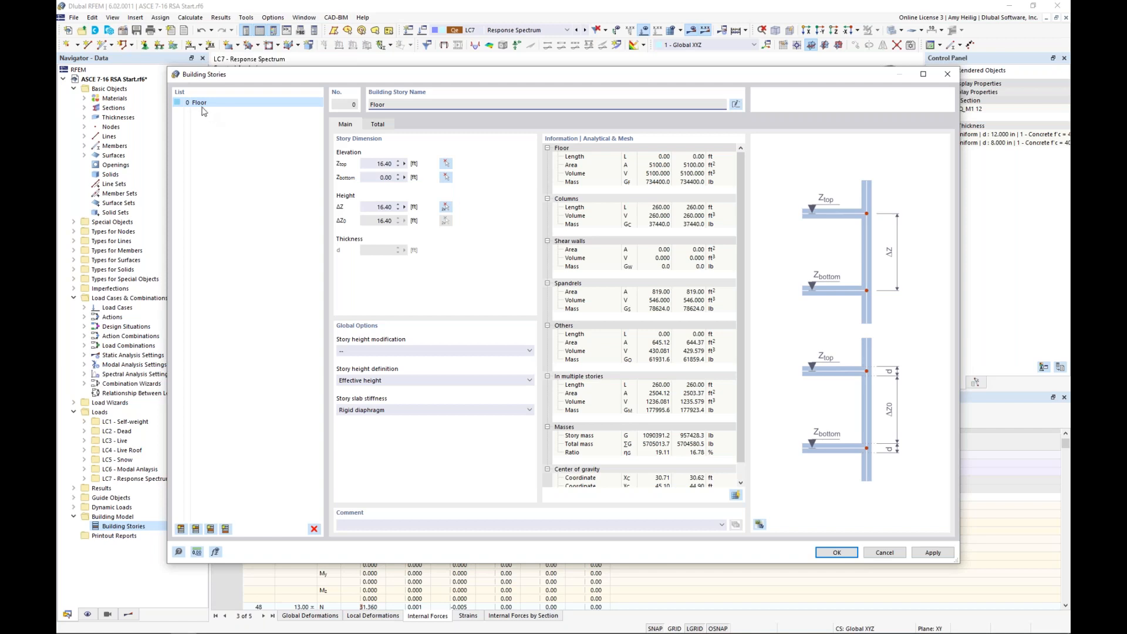
click(370, 164)
text(13)
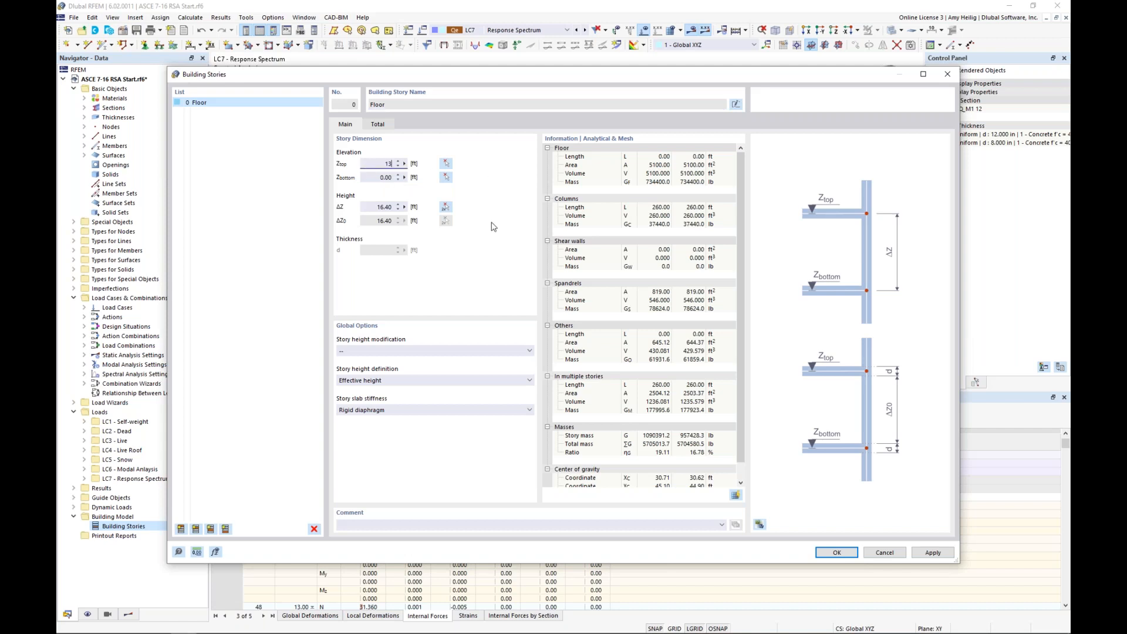
click(380, 178)
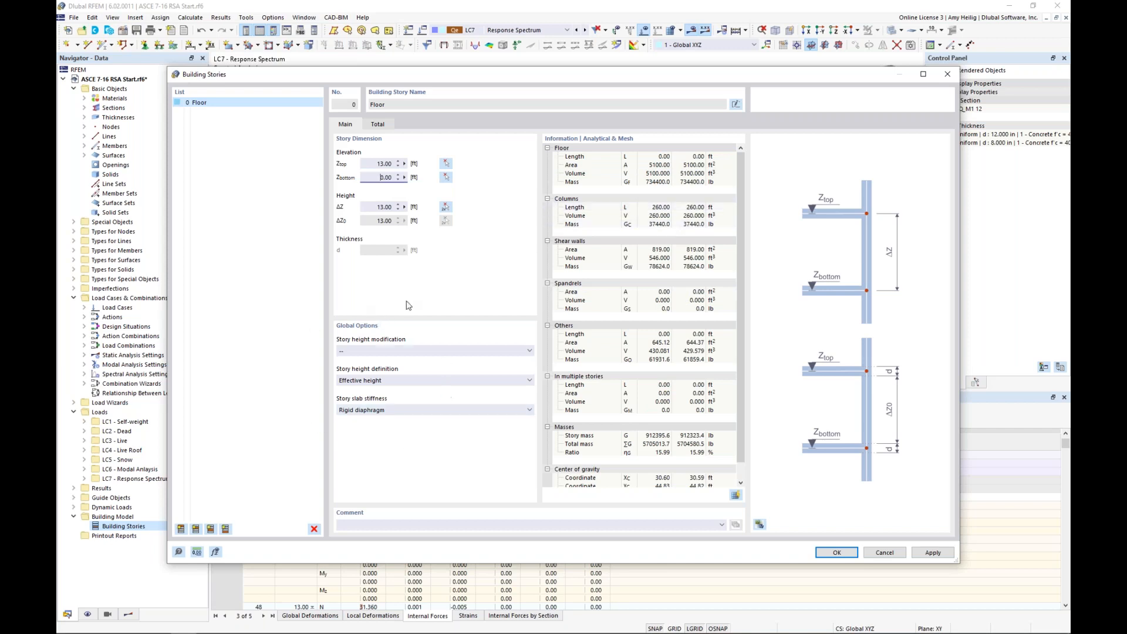
Set the story slab stiffness in the building story's global options to "--" instead of a rigid diaphragm.
click(388, 411)
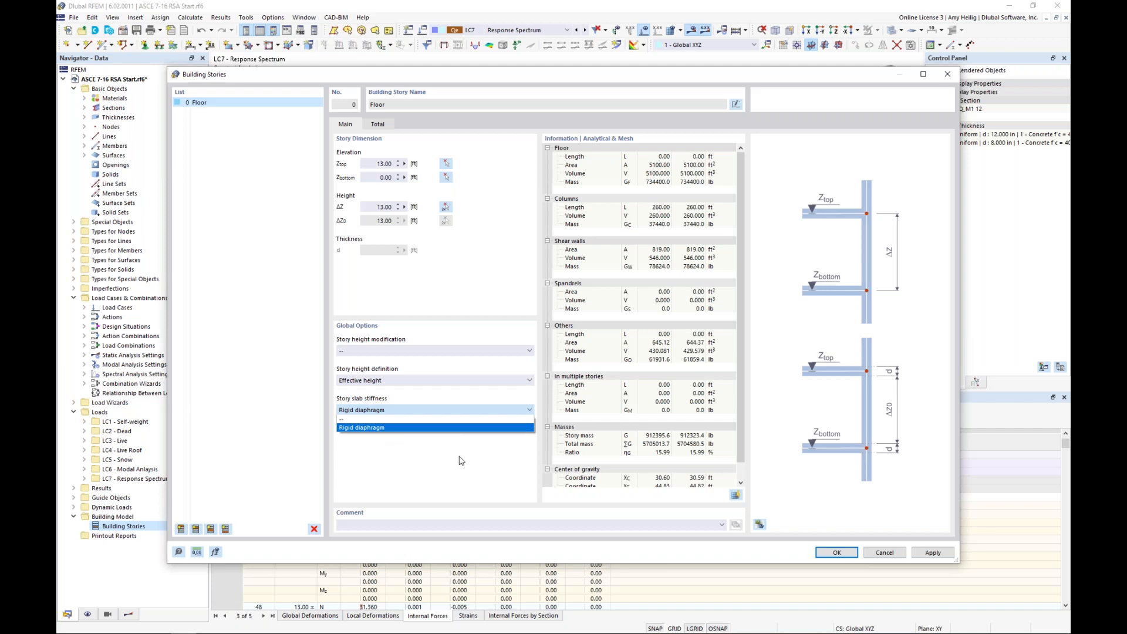
click(586, 77)
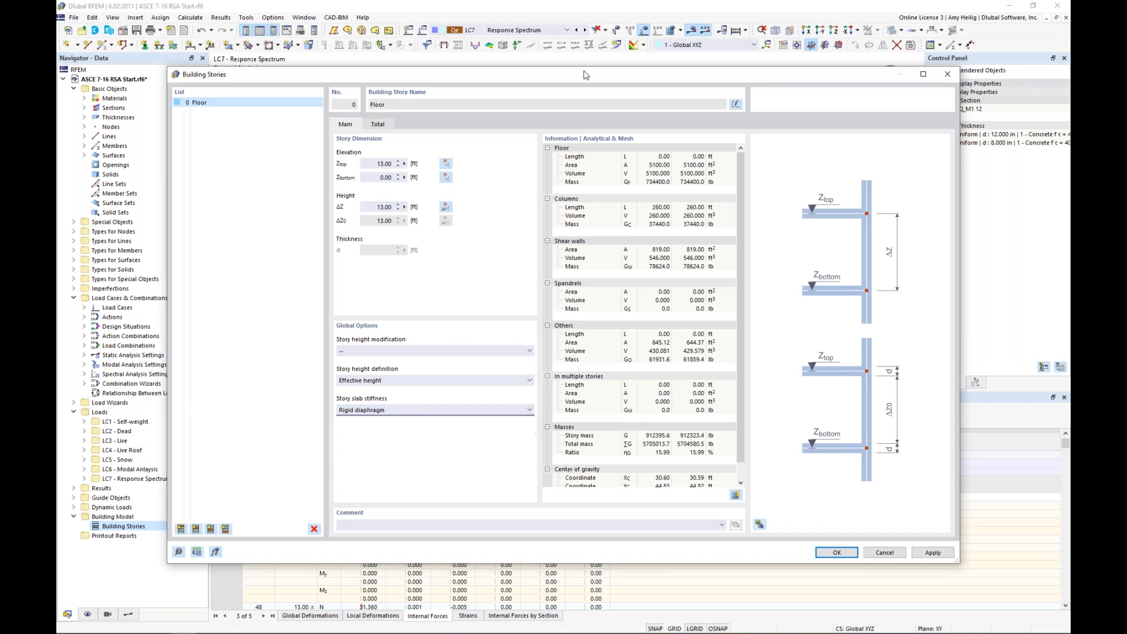
drag(586, 77, 614, 191)
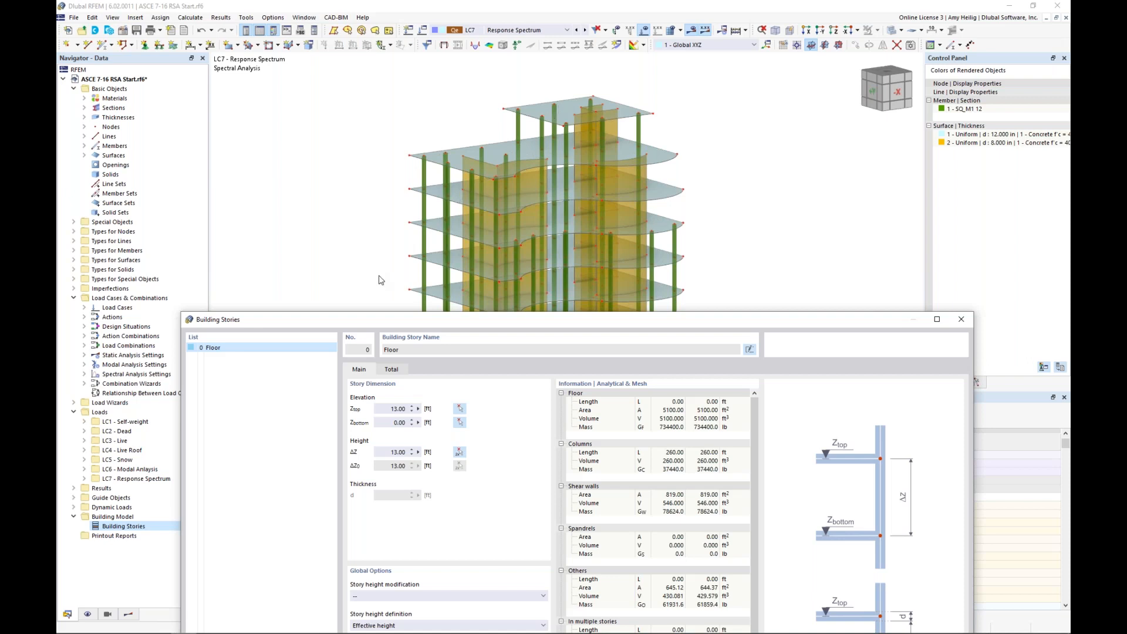
drag(360, 324, 368, 91)
click(414, 423)
click(409, 436)
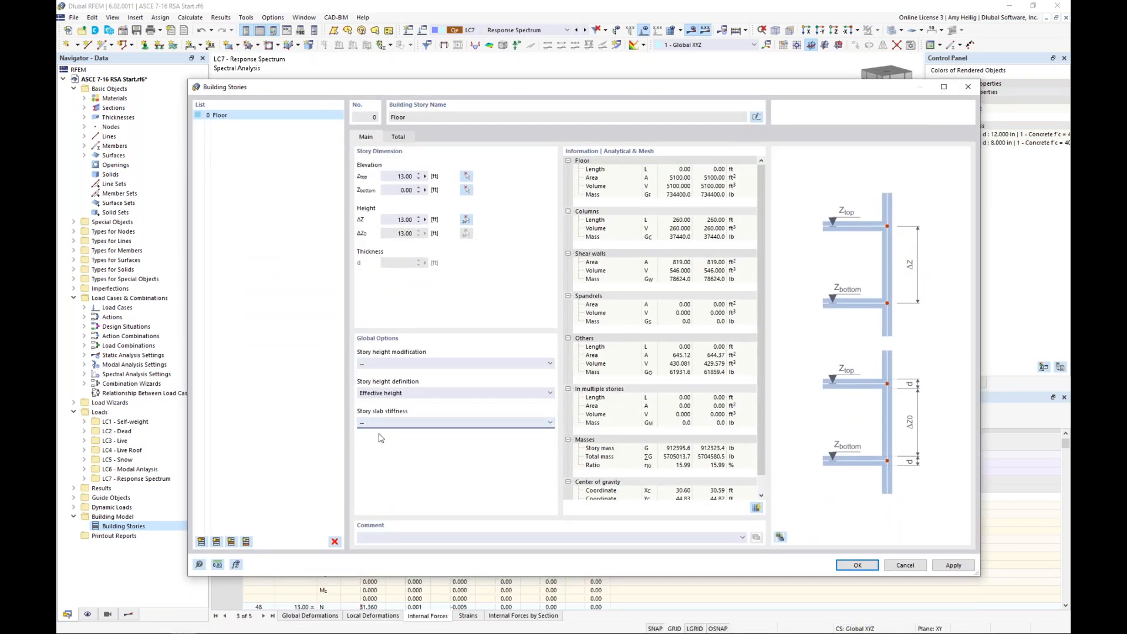
Add six more building stories above the first one and accept the story definitions.
click(202, 541)
click(201, 541)
click(201, 541)
click(201, 541)
click(201, 541)
click(202, 541)
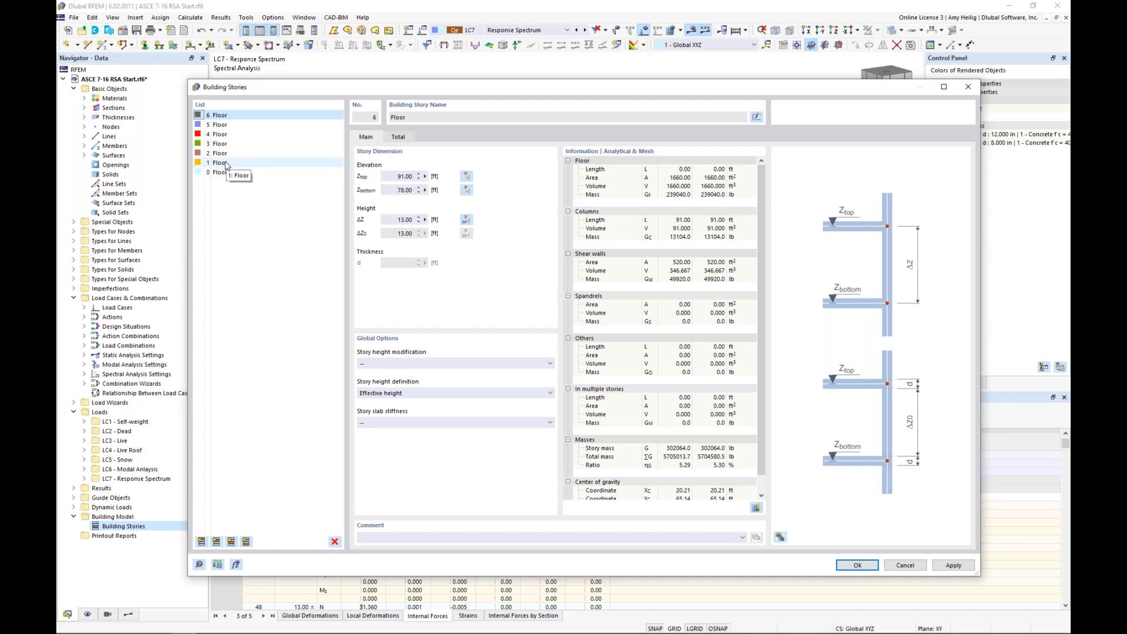
drag(356, 90, 388, 70)
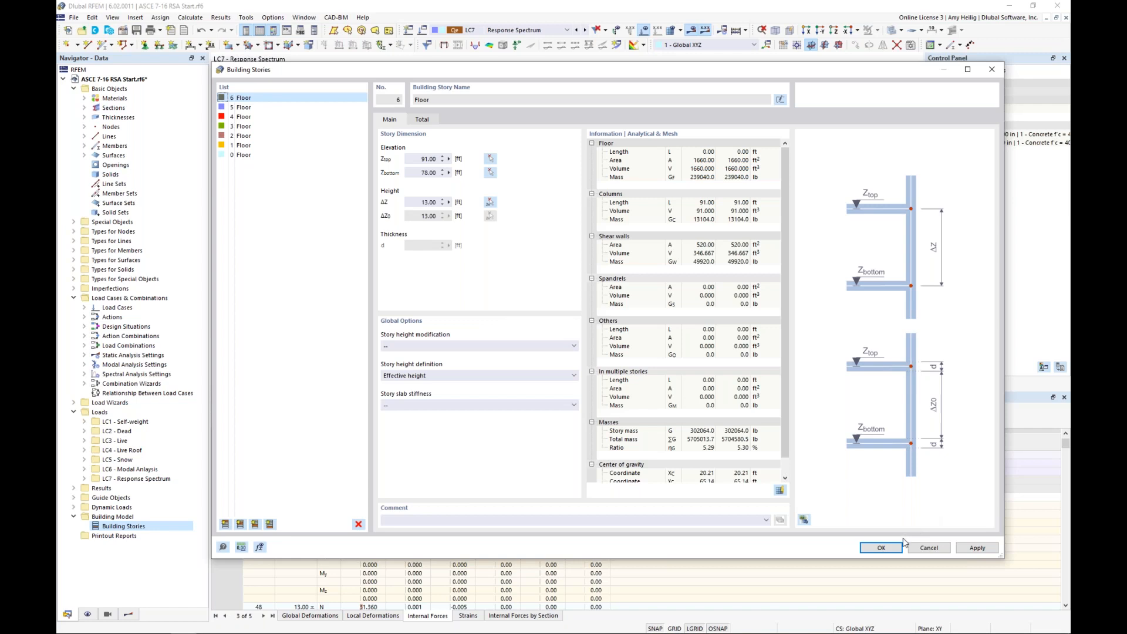
click(881, 547)
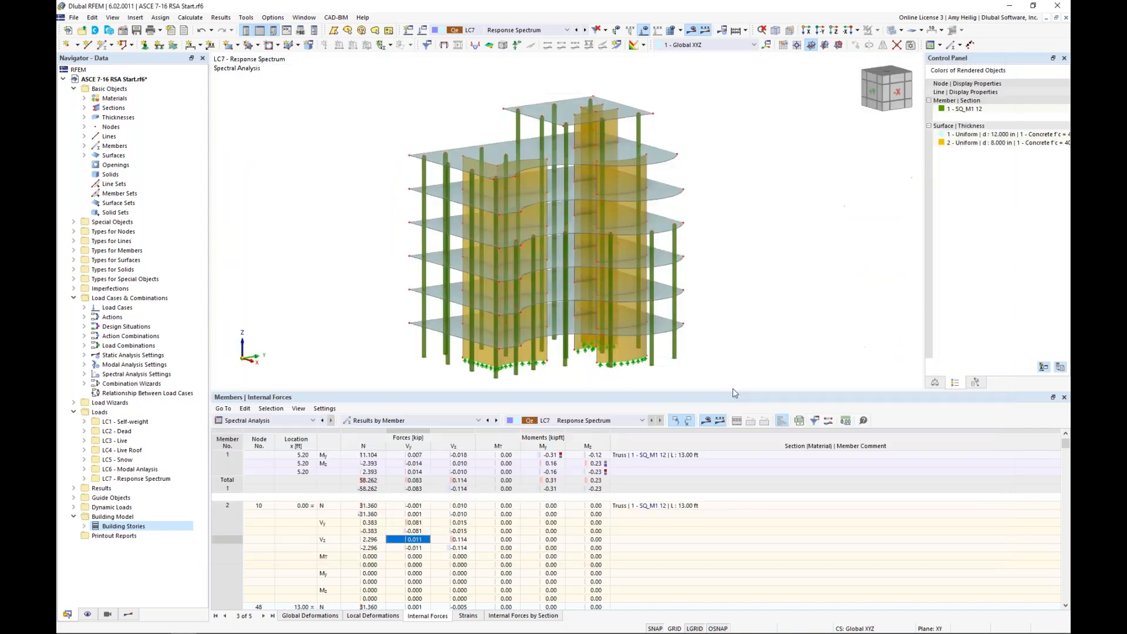
Show the spectral analysis results by stories and review the story actions, interstory drifts, and centers of mass and rigidity.
ctrl+middle_drag(770, 250, 630, 250)
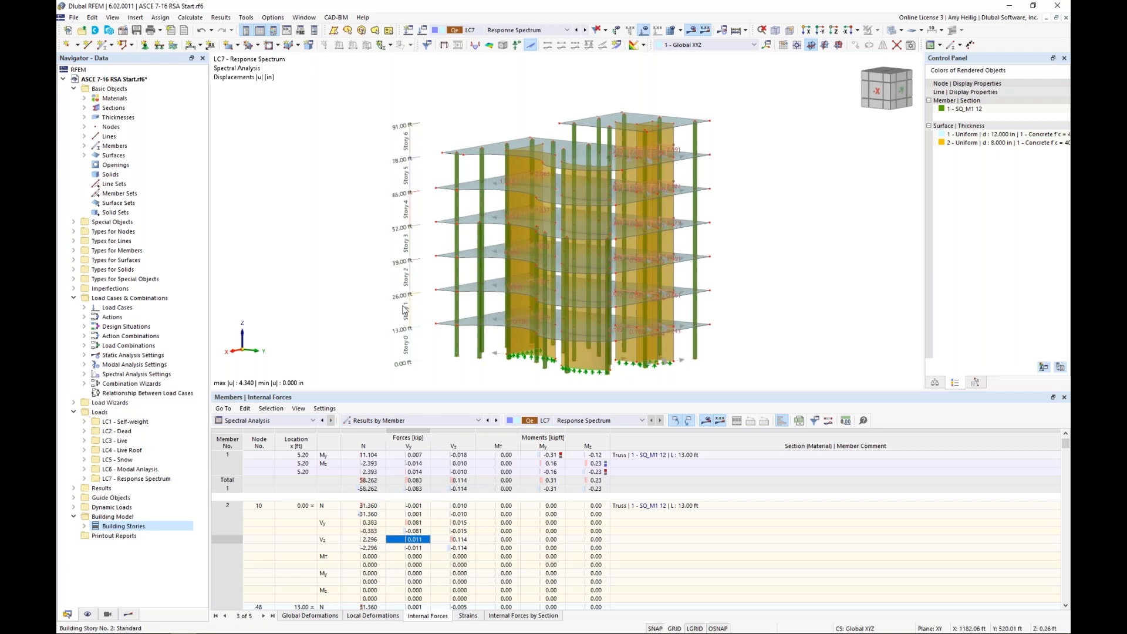
drag(477, 391, 466, 450)
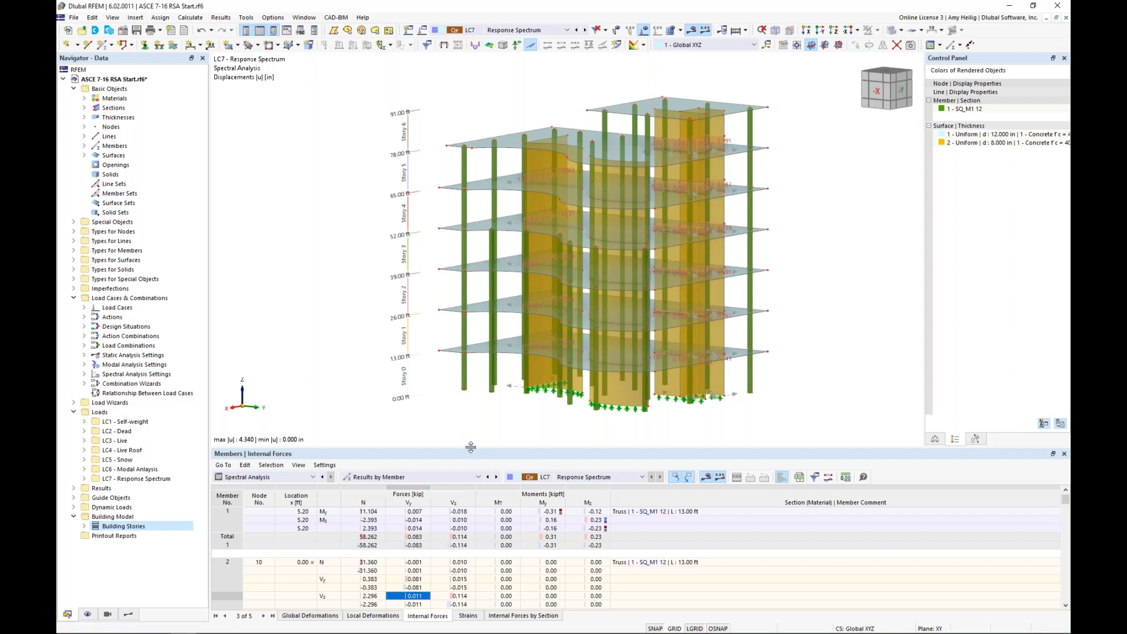
drag(471, 447, 471, 400)
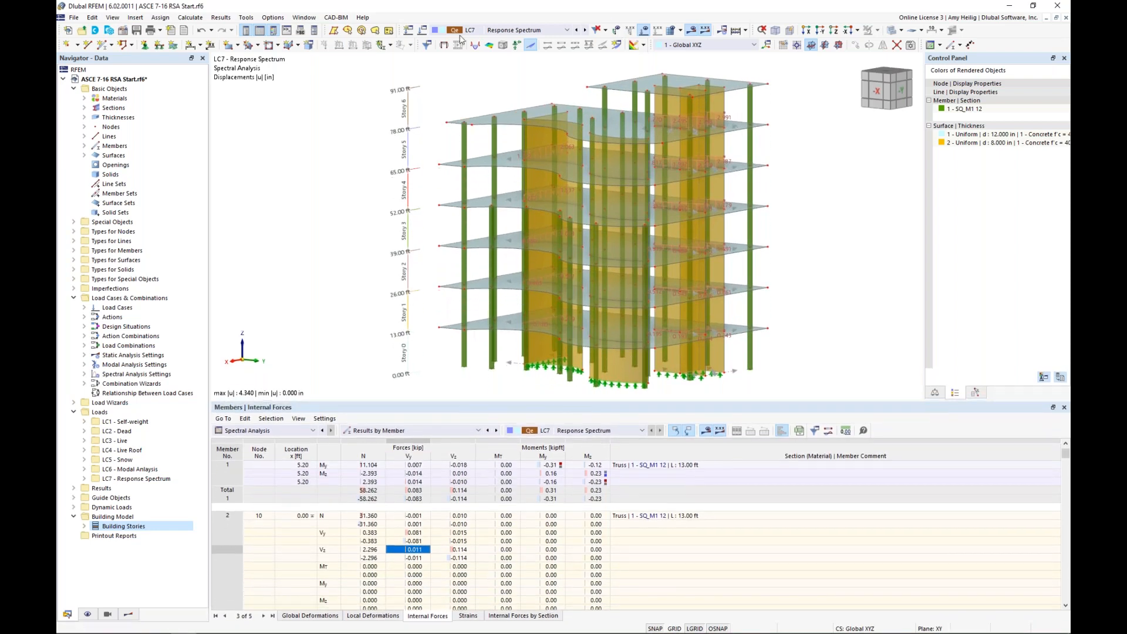
click(129, 614)
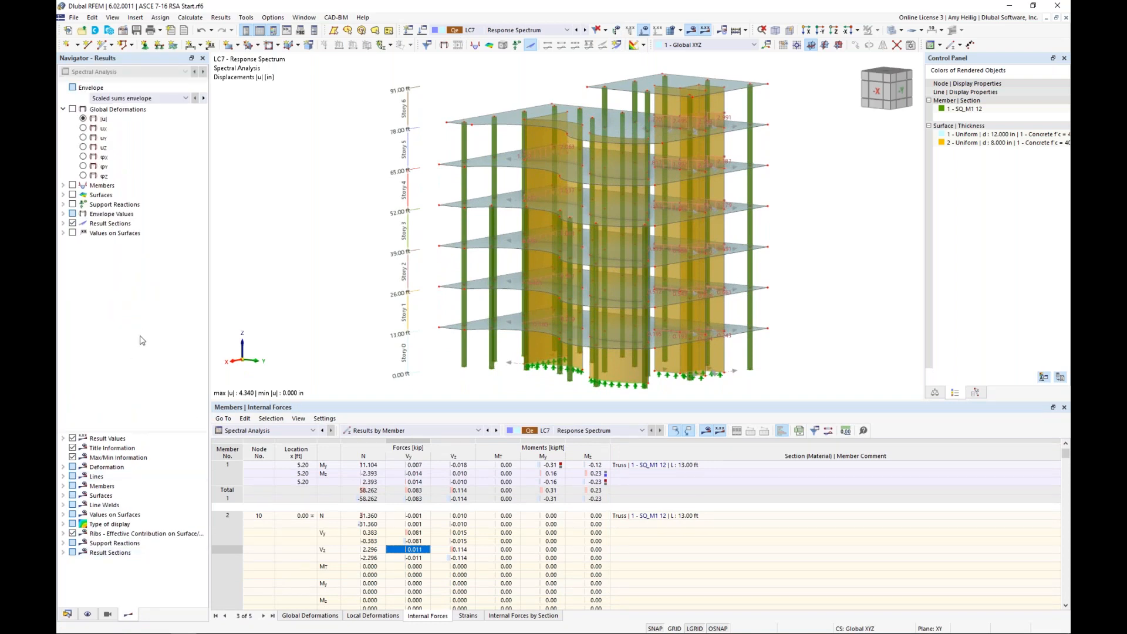
click(263, 431)
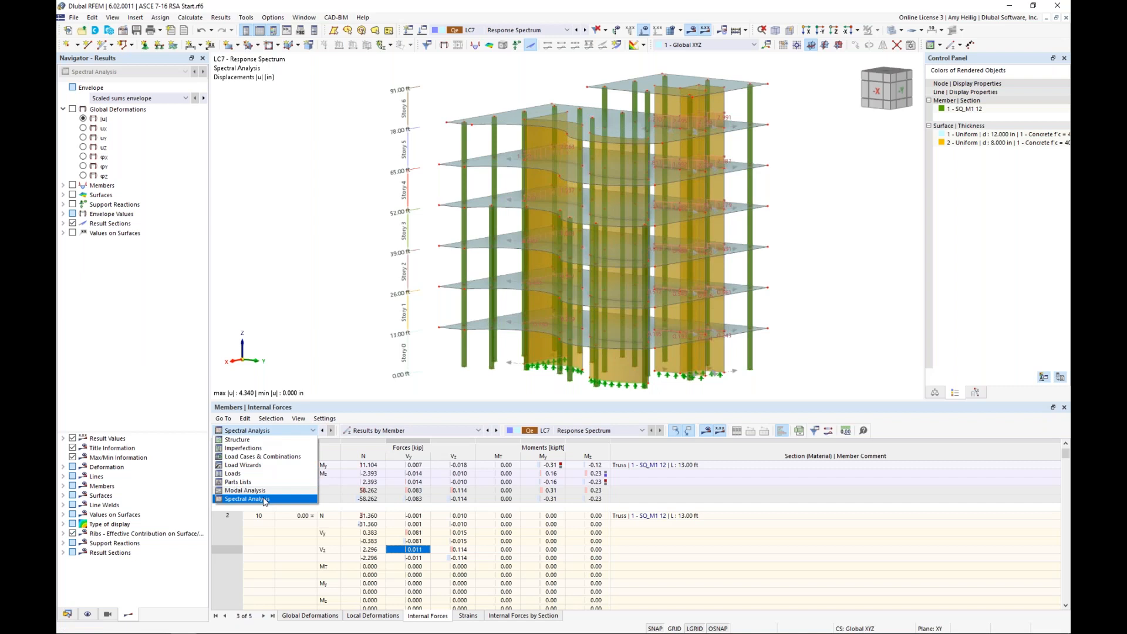
click(478, 431)
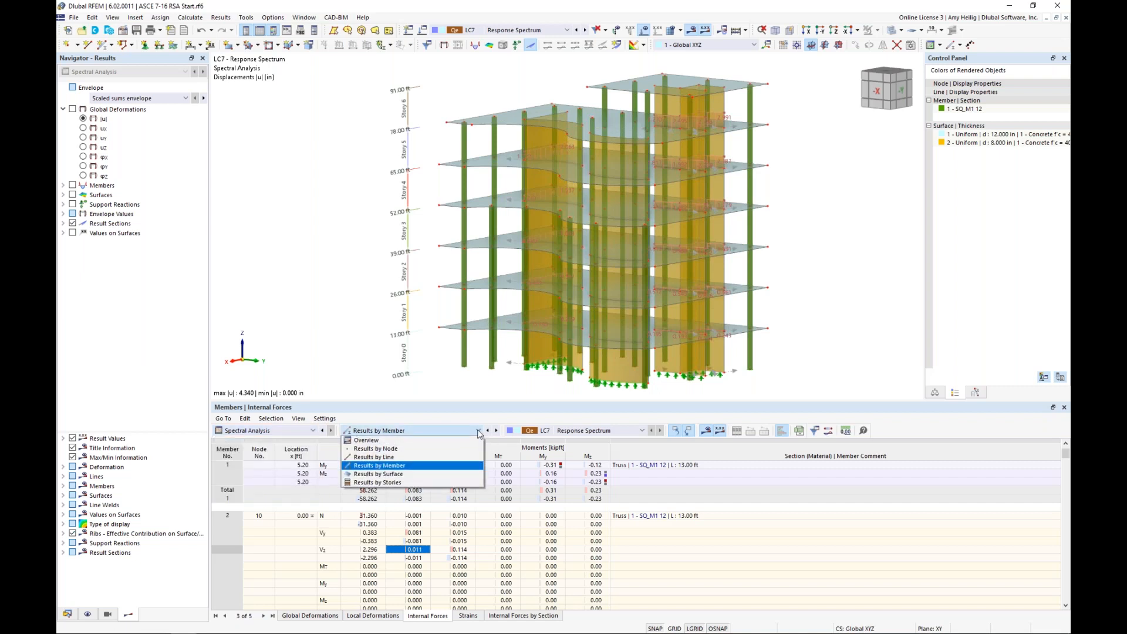
click(391, 483)
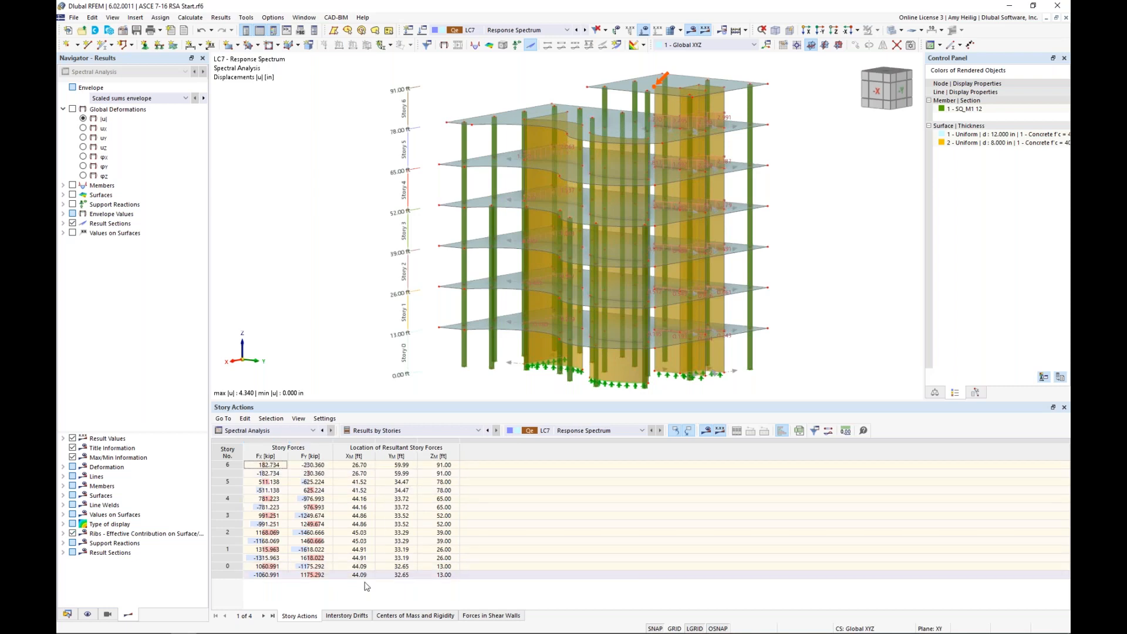
click(352, 616)
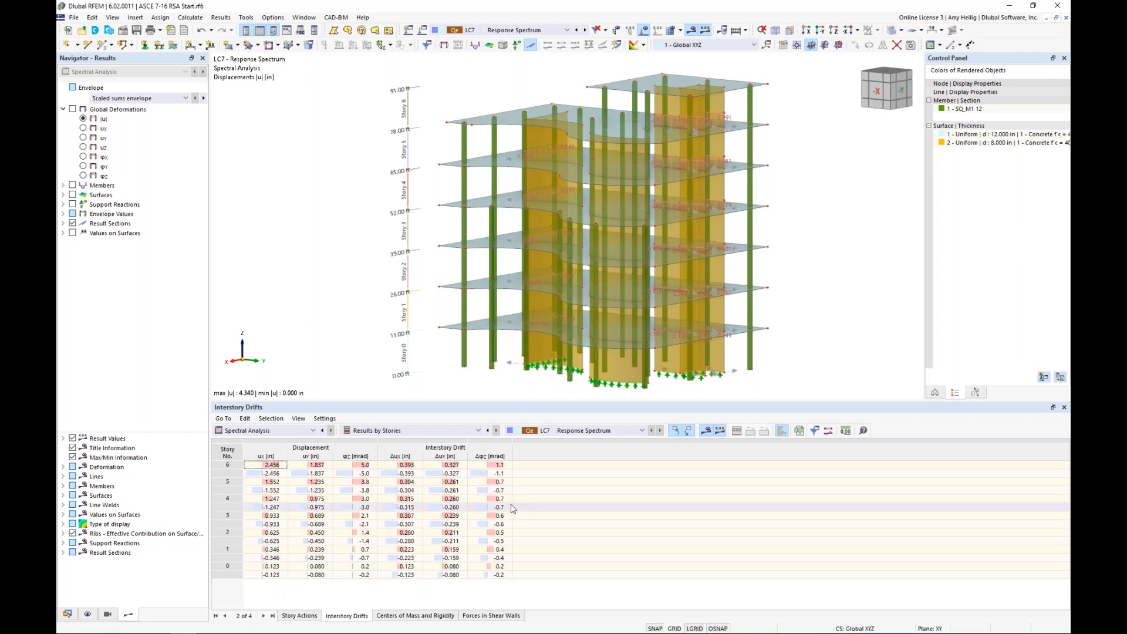
click(398, 616)
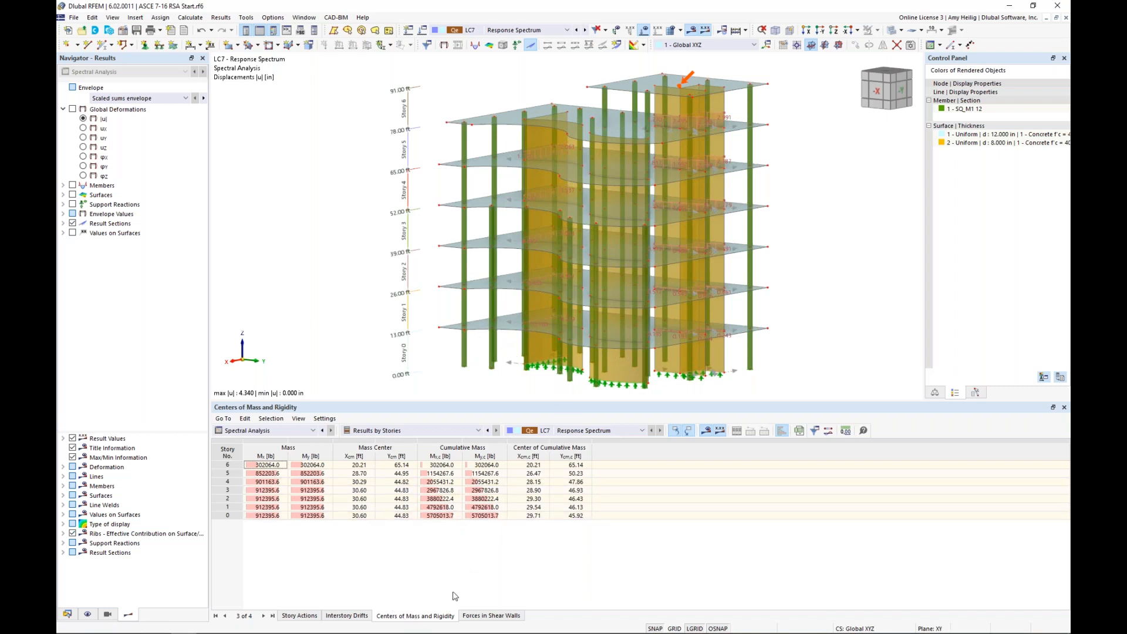
Examine the forces in the story 6 shear walls and locate walls 50 and 52 in the model.
click(491, 616)
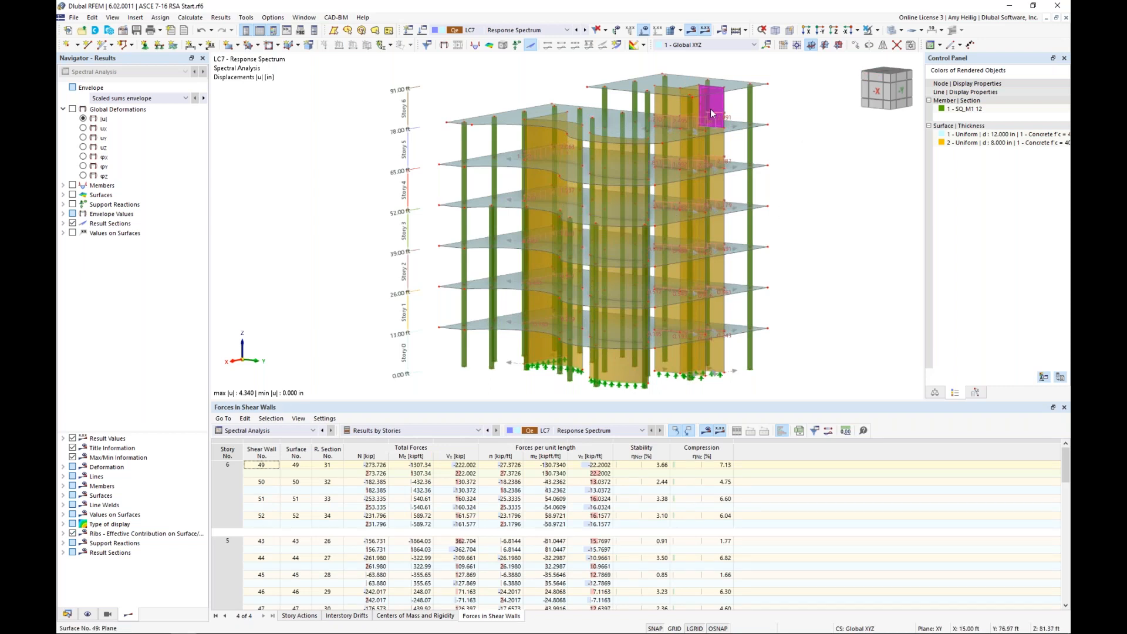
scroll(707, 109, up, 5)
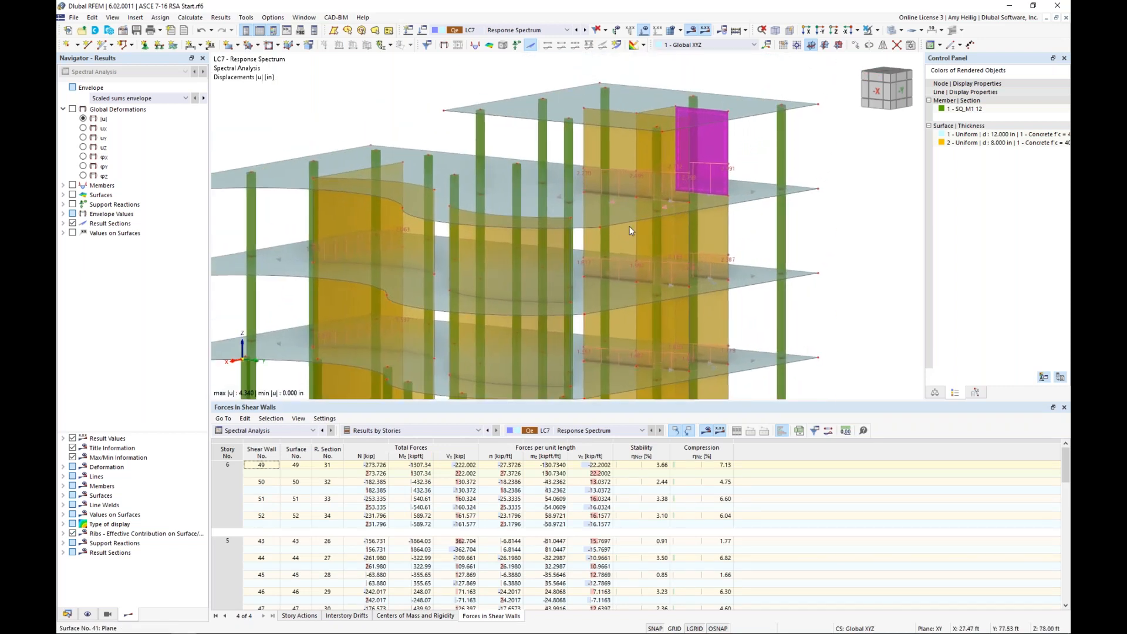
click(367, 481)
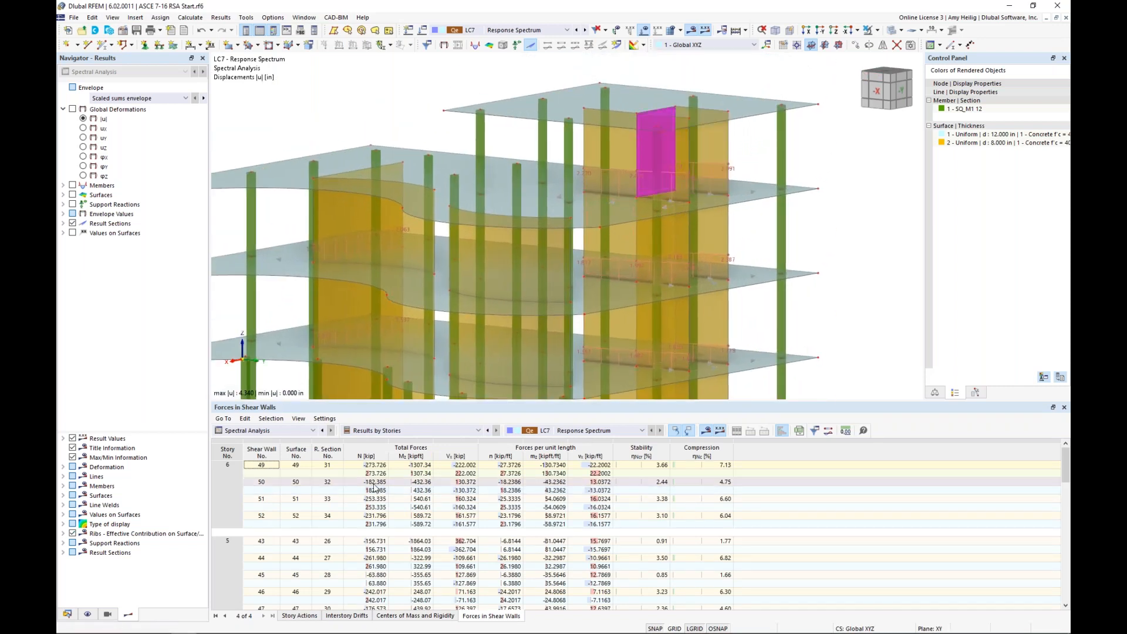
click(374, 515)
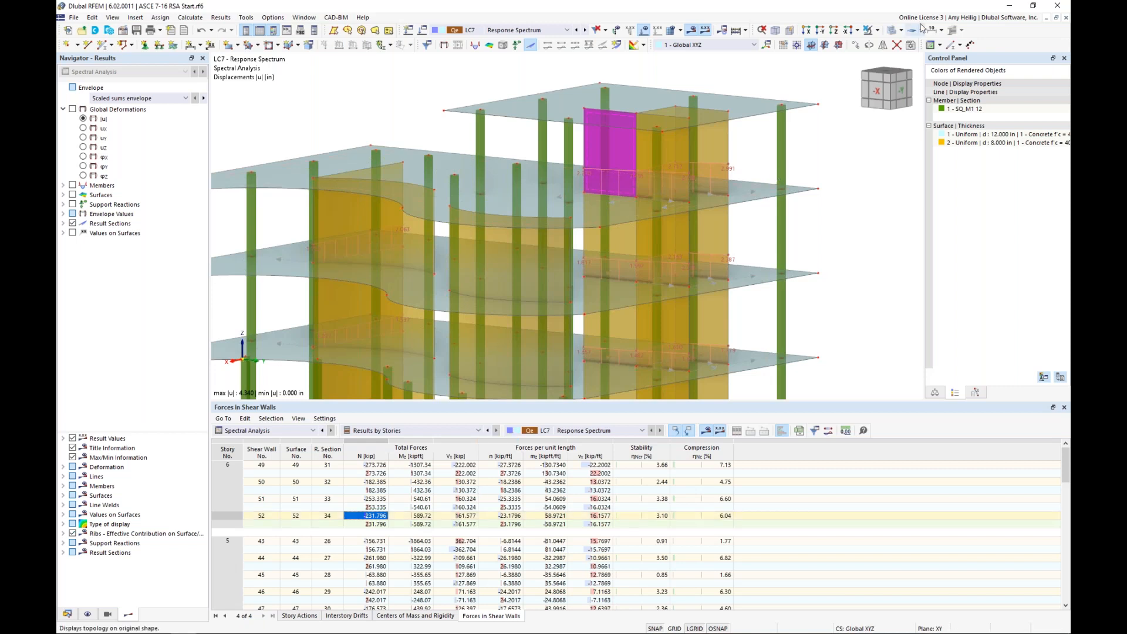
Display the building as a wireframe and inspect the result section definition for story 6, shear wall 52, without changing it.
click(891, 30)
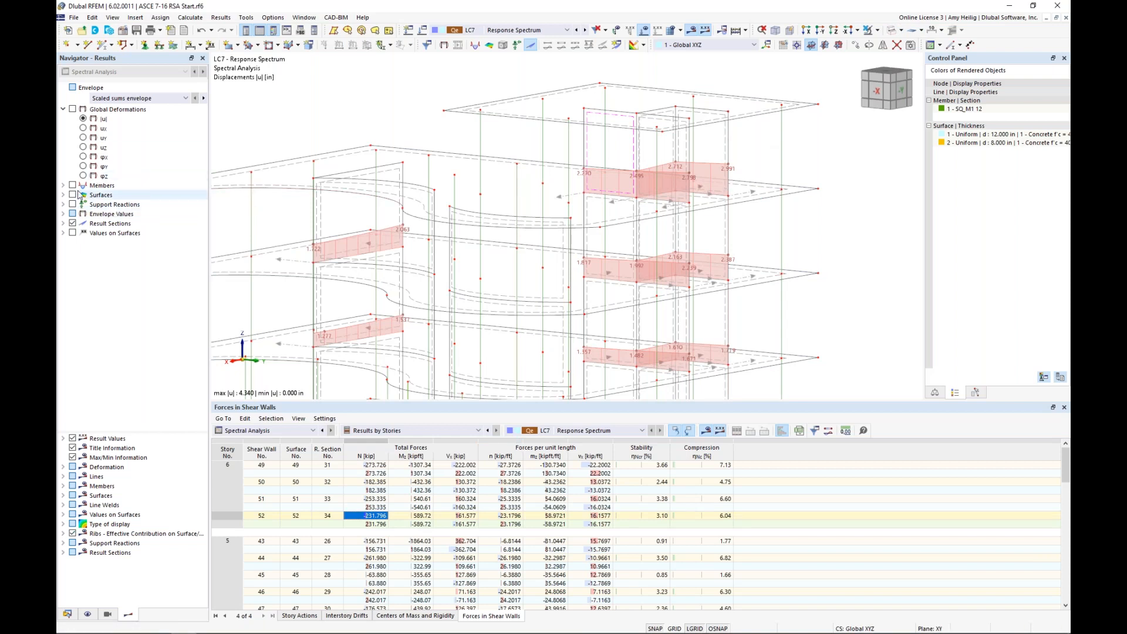
double_click(110, 224)
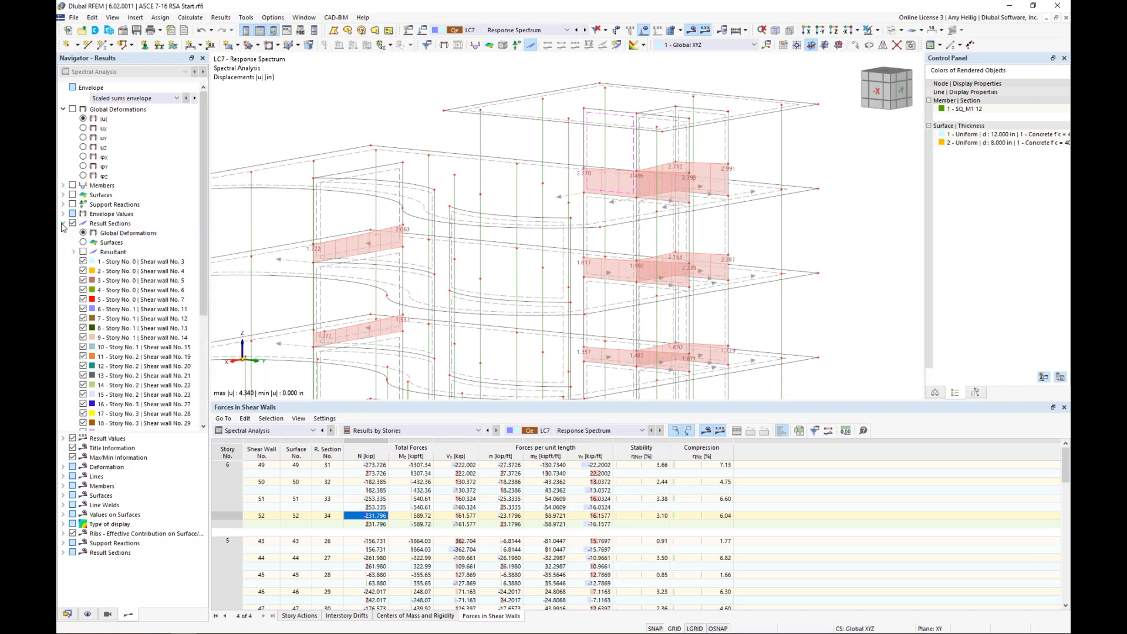
scroll(147, 277, down, 6)
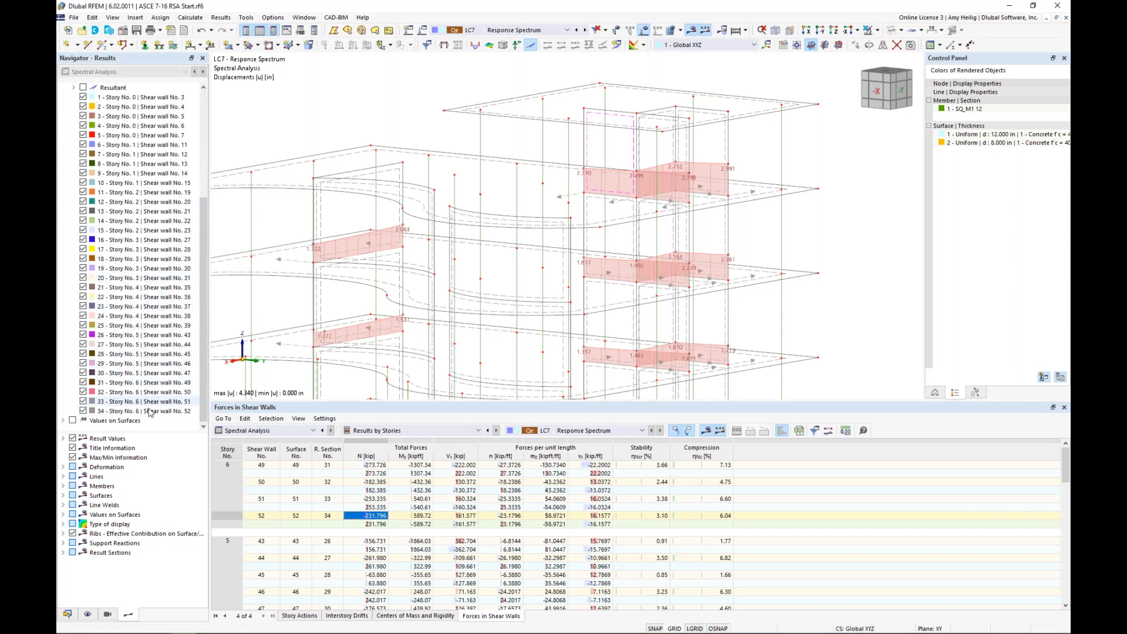
double_click(152, 412)
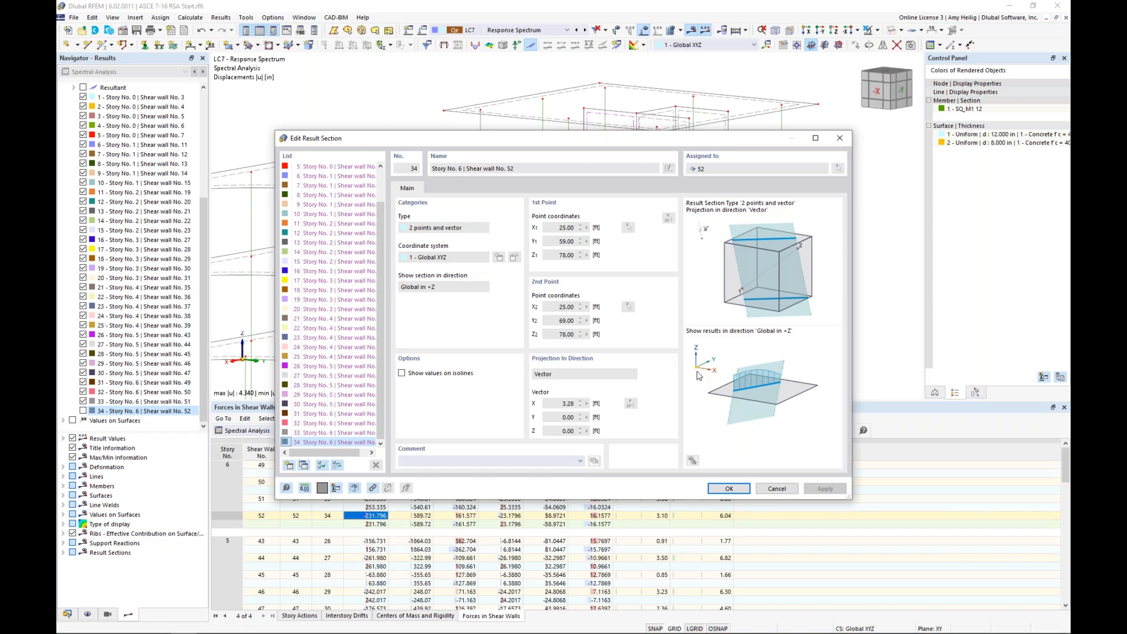
click(775, 489)
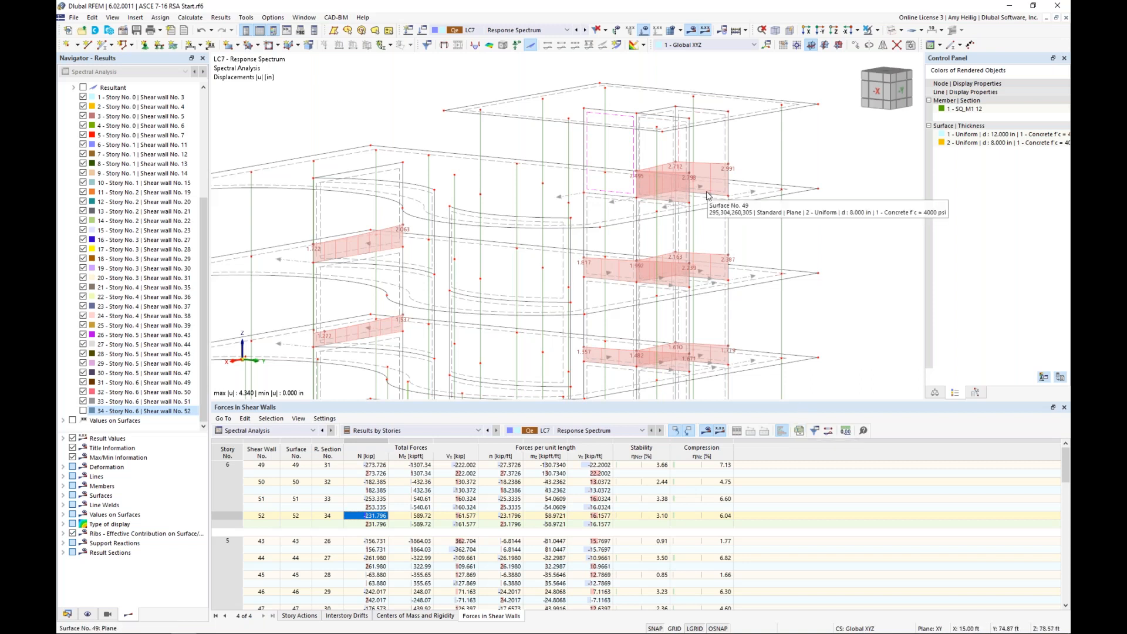
Return to the story actions table, then switch to the PowerPoint slide show and advance to the Base Shear and Drift Considerations slide.
click(300, 616)
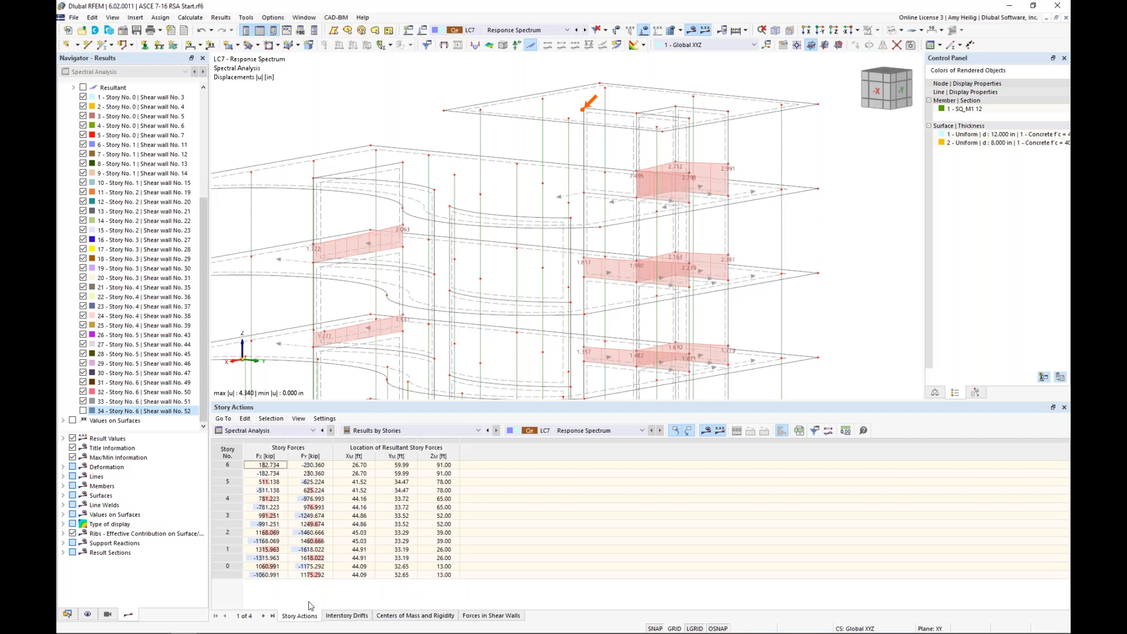
key(super+Tab)
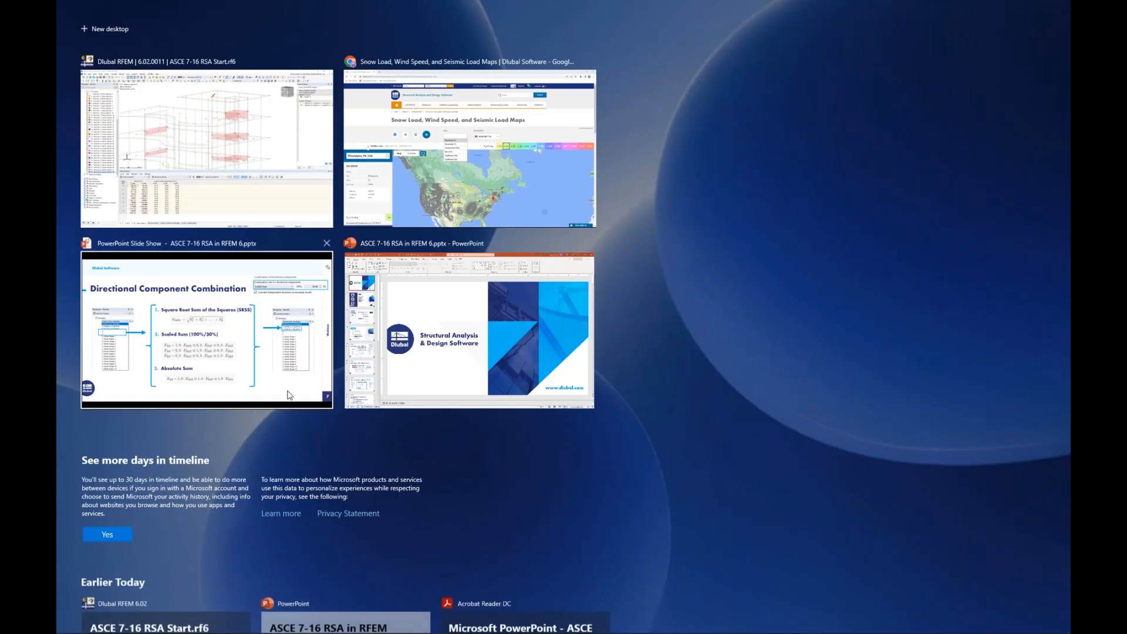
click(290, 393)
key(Right)
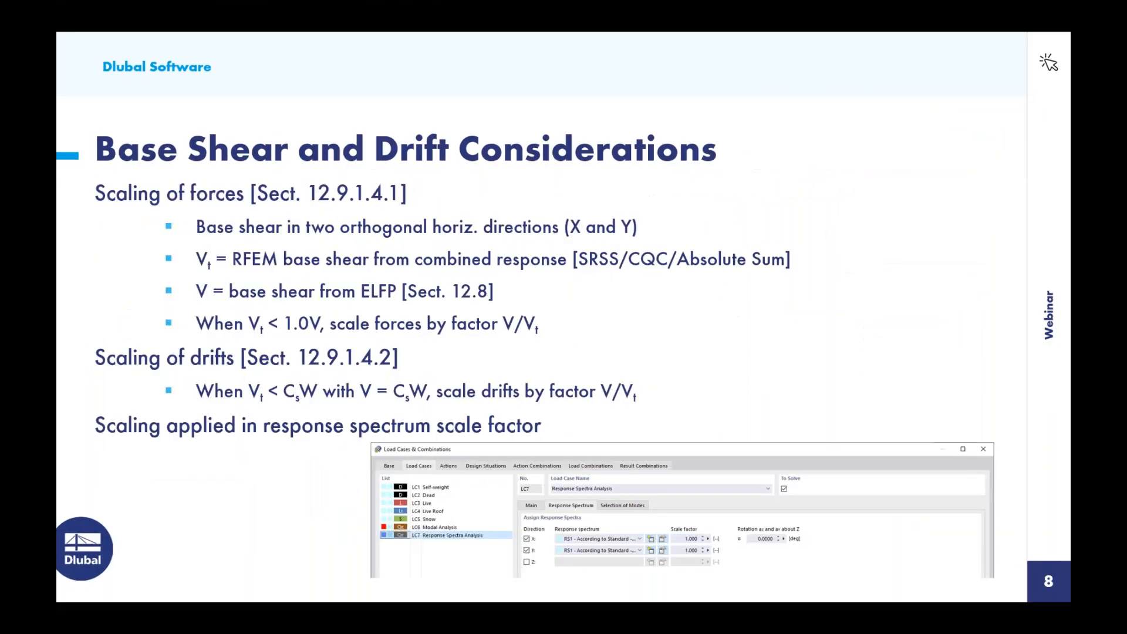
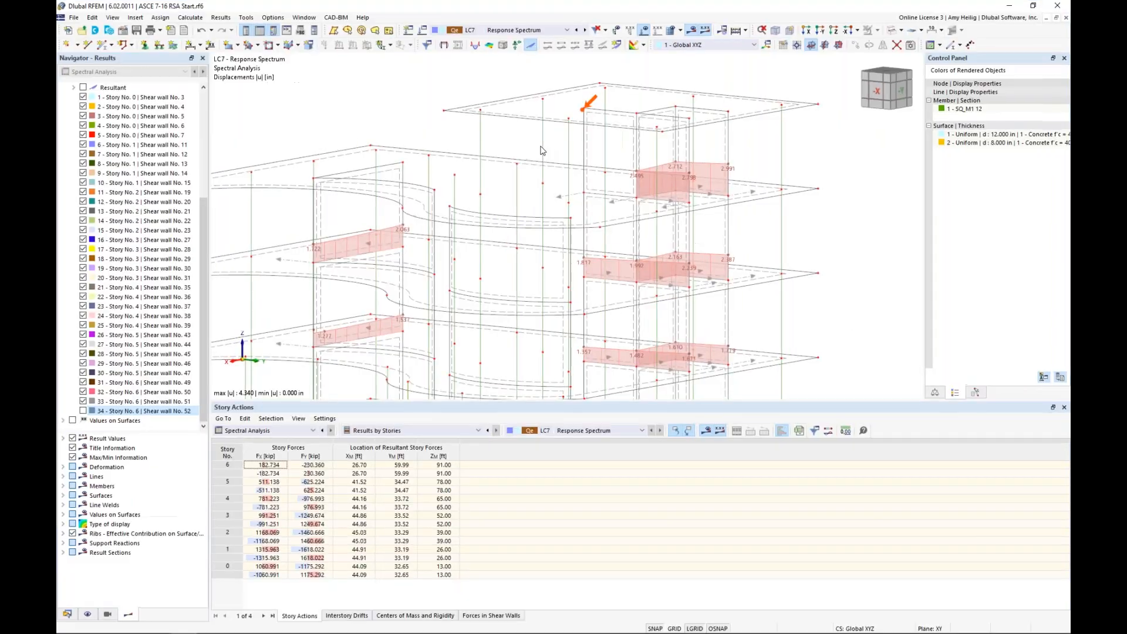
Review the X and Y response spectrum scale factors and the main settings of load case LC7 Response Spectrum.
click(423, 34)
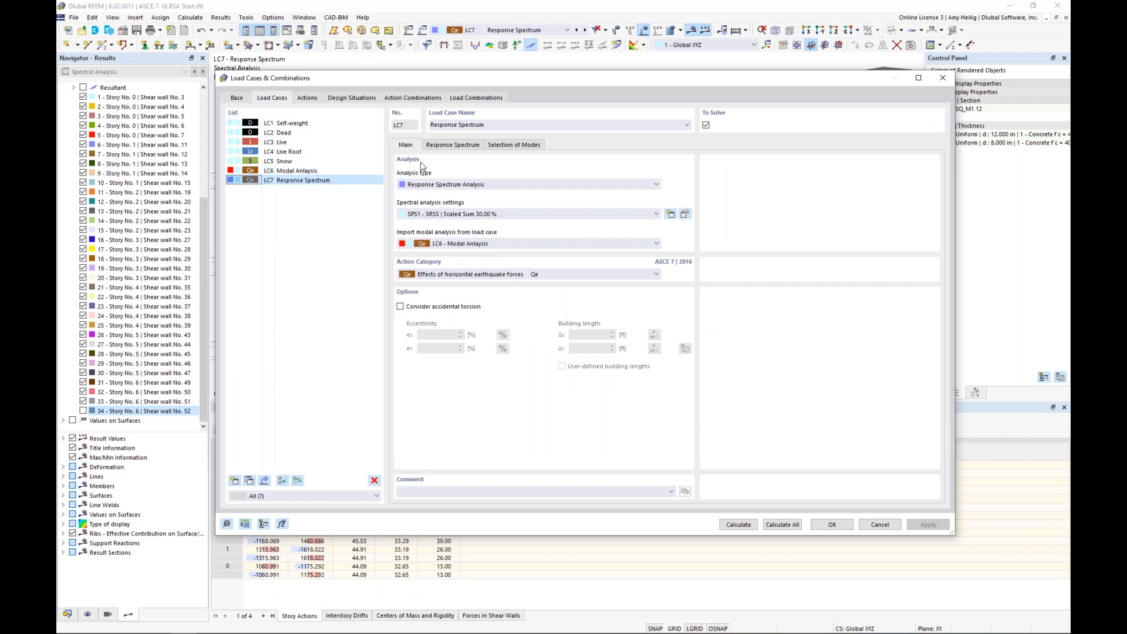
click(453, 146)
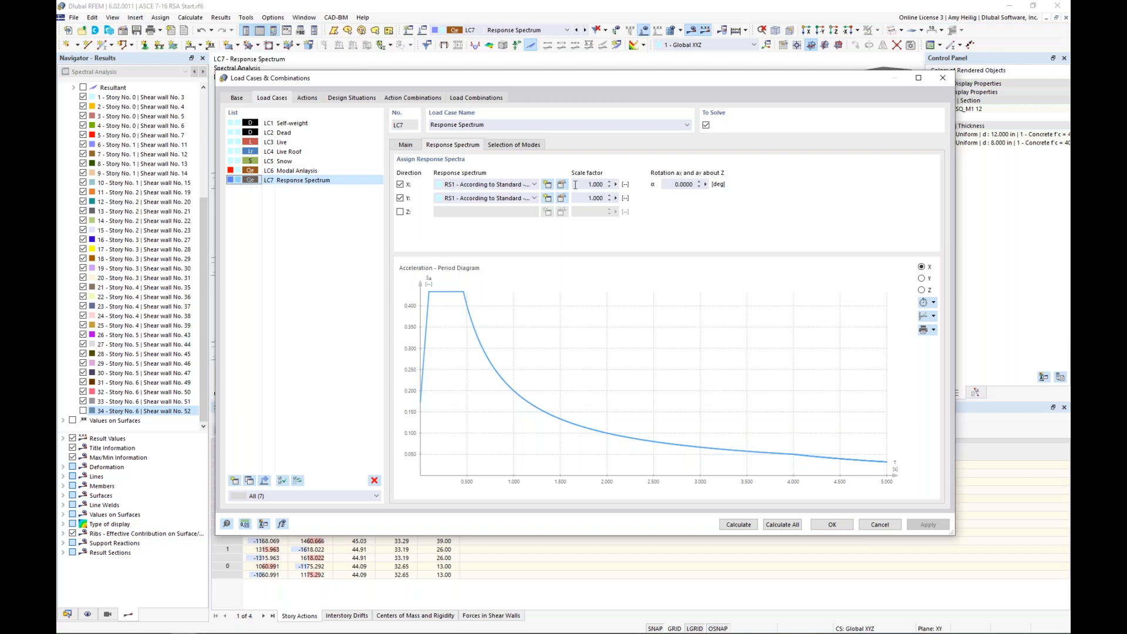
click(405, 145)
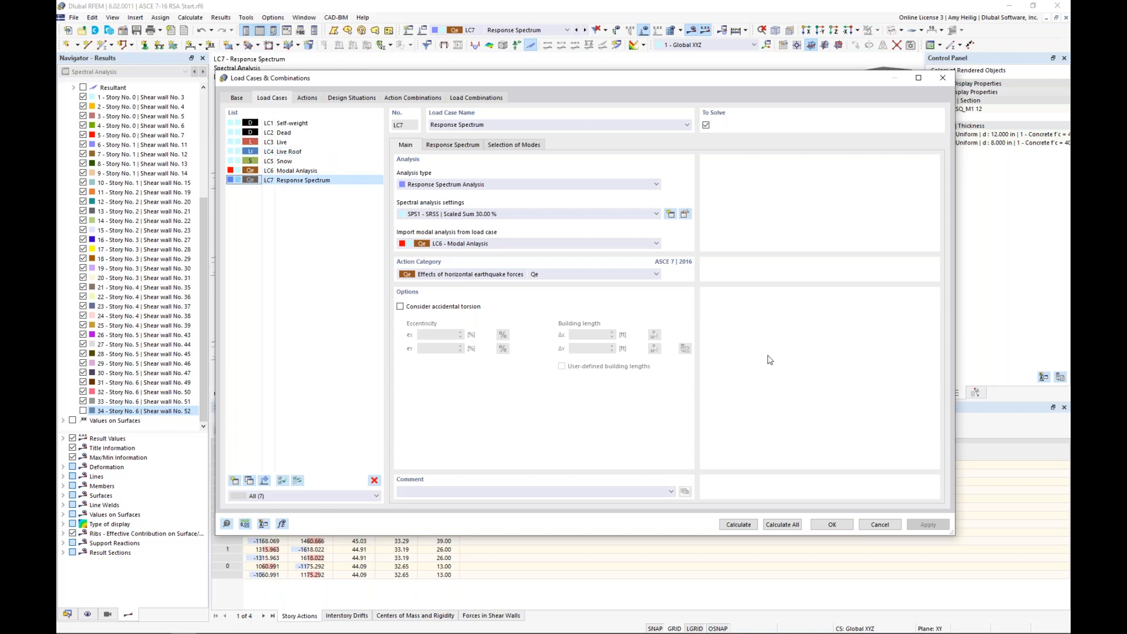
click(832, 524)
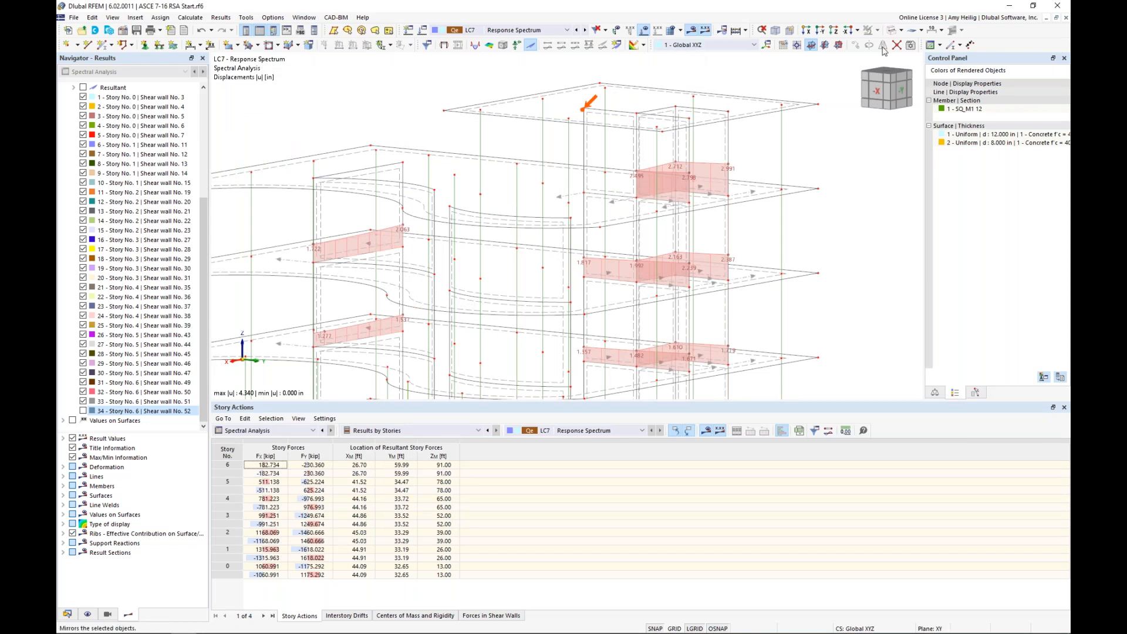
Switch the wireframe building back to the transparent solid display and collapse the list of result sections.
click(899, 30)
click(919, 55)
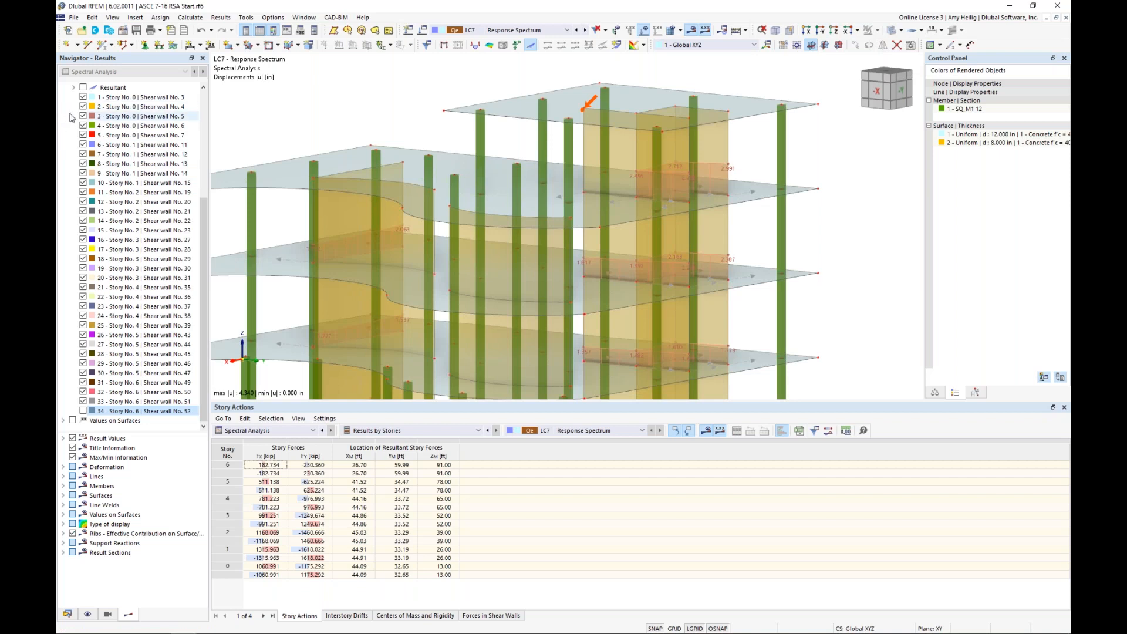
scroll(62, 176, up, 6)
click(62, 223)
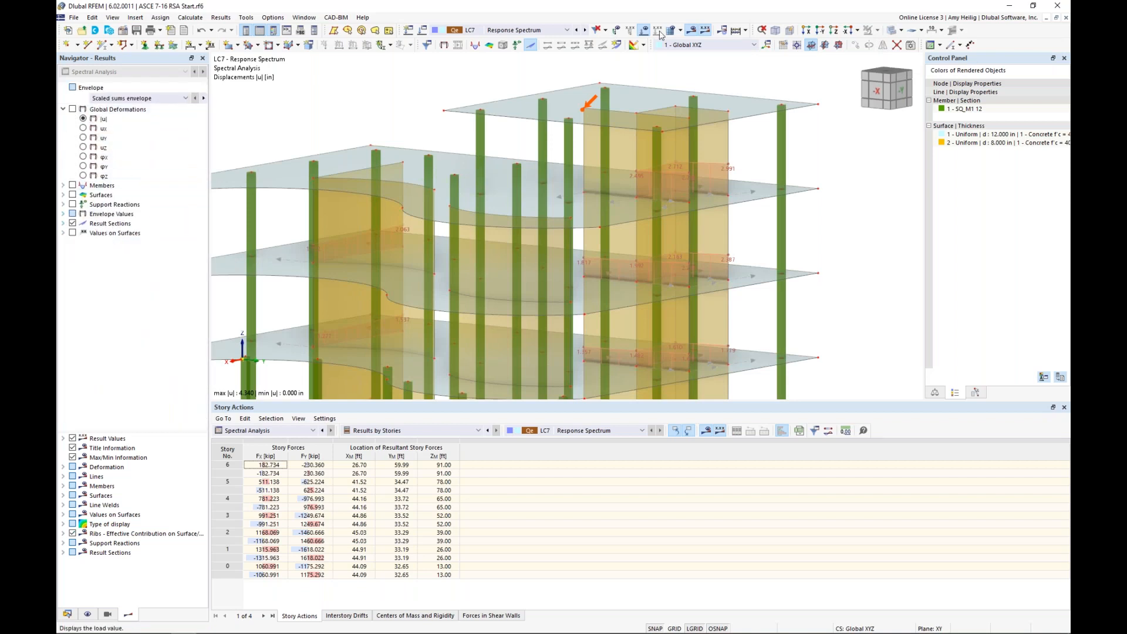
Turn off the results display and show the whole building model from the side.
click(691, 30)
scroll(617, 126, down, 6)
ctrl+middle_drag(617, 126, 675, 114)
ctrl+middle_drag(636, 249, 690, 258)
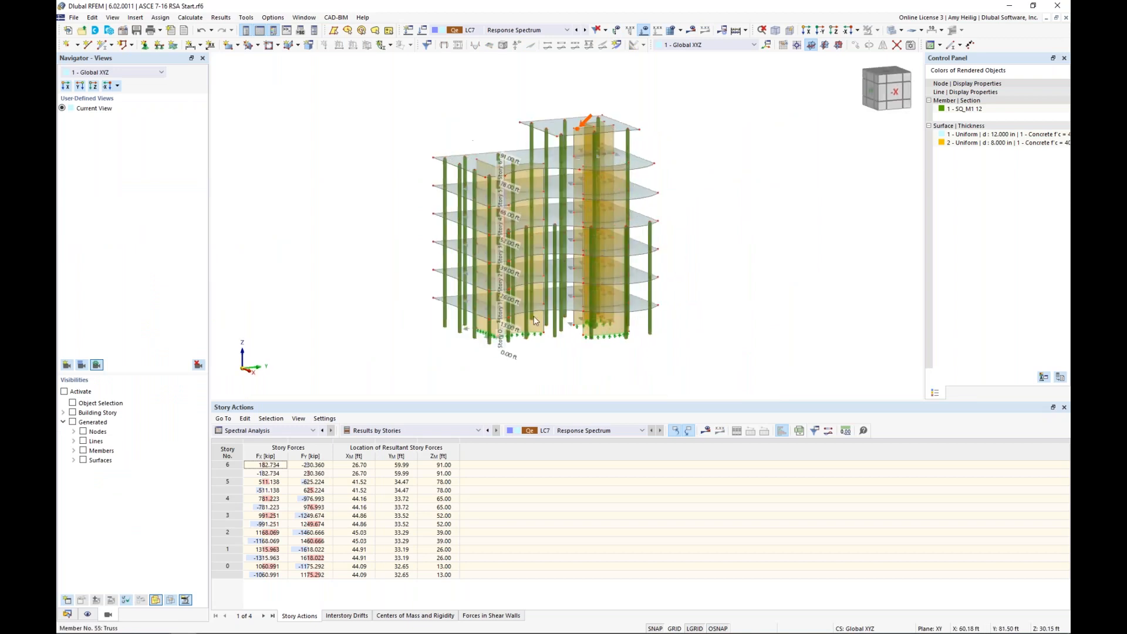
Activate the Concrete Design add-on in the model's base data and check its assigned design standard.
click(67, 614)
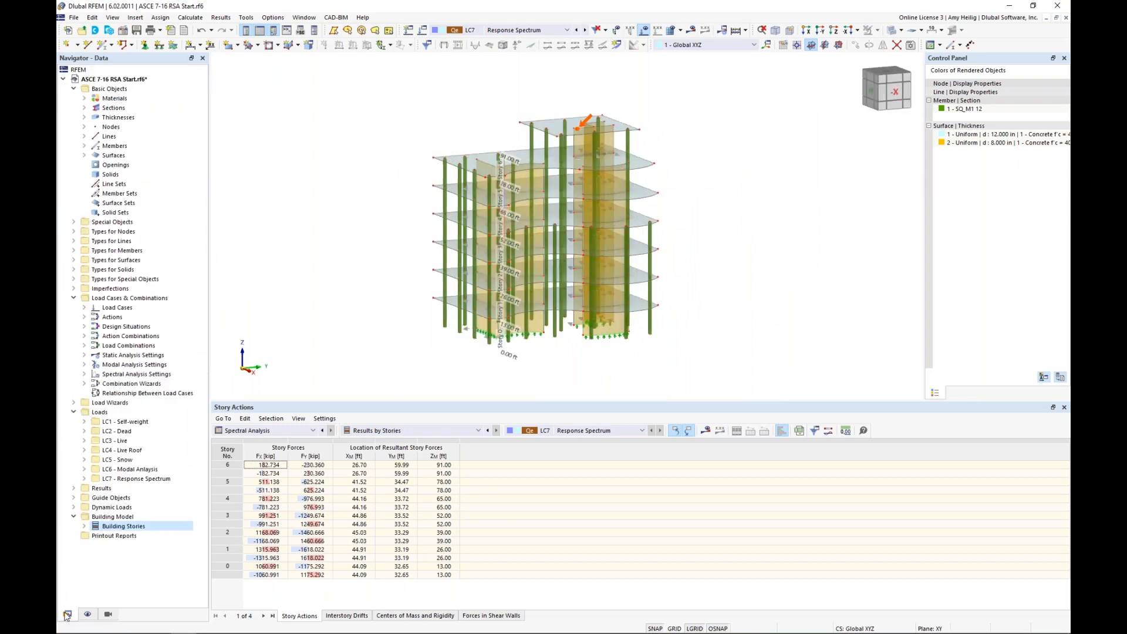
right_click(121, 80)
click(140, 88)
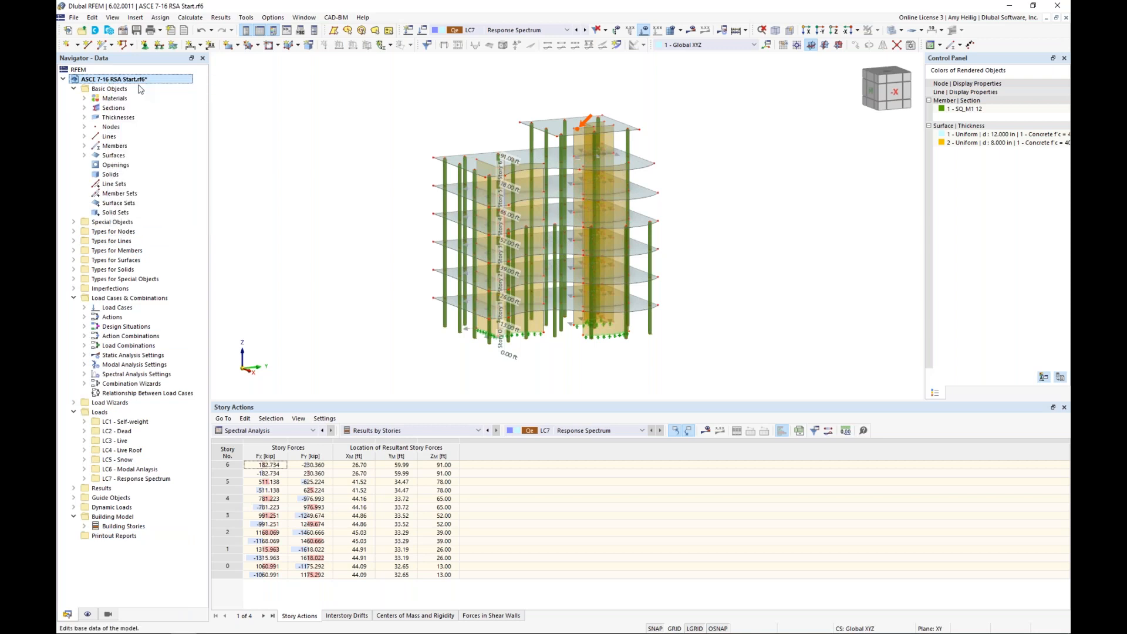
click(422, 120)
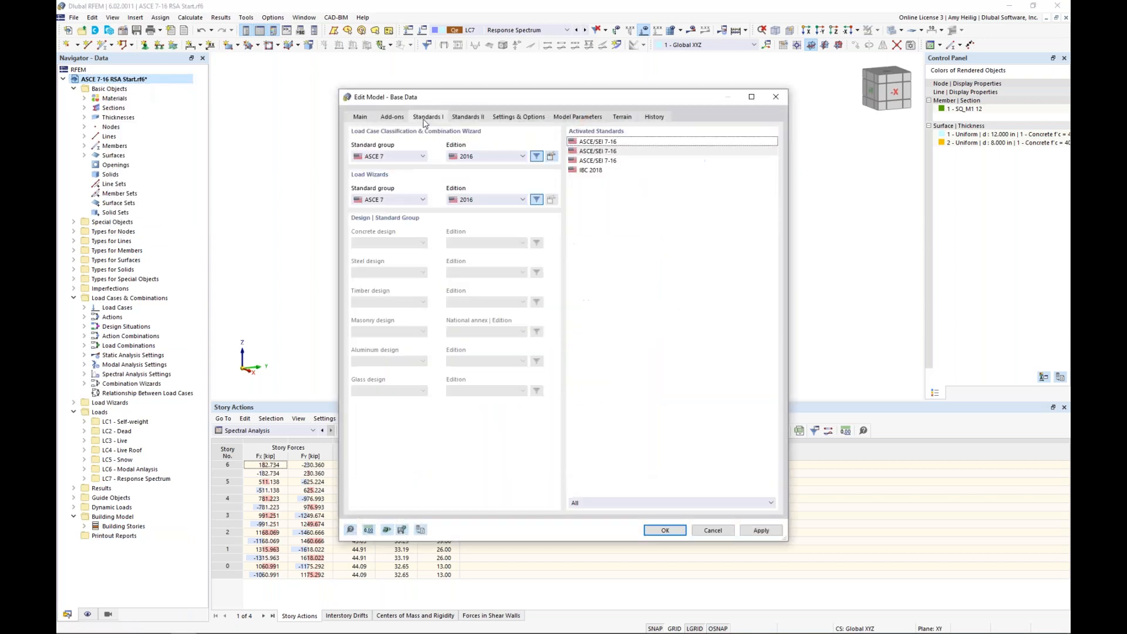
click(401, 120)
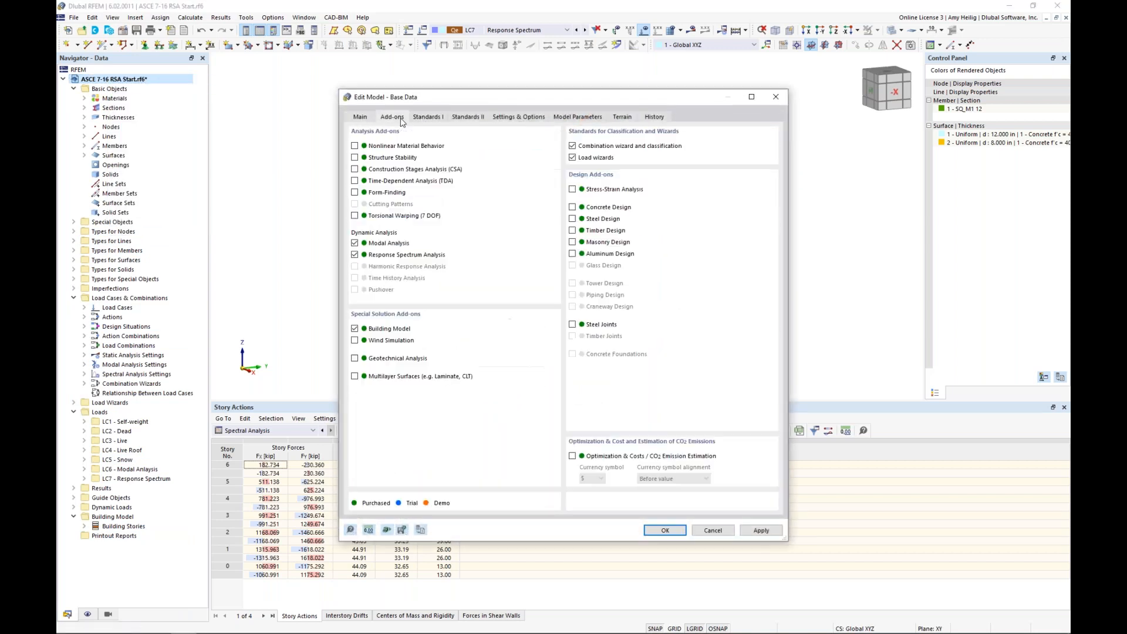
click(572, 207)
click(436, 117)
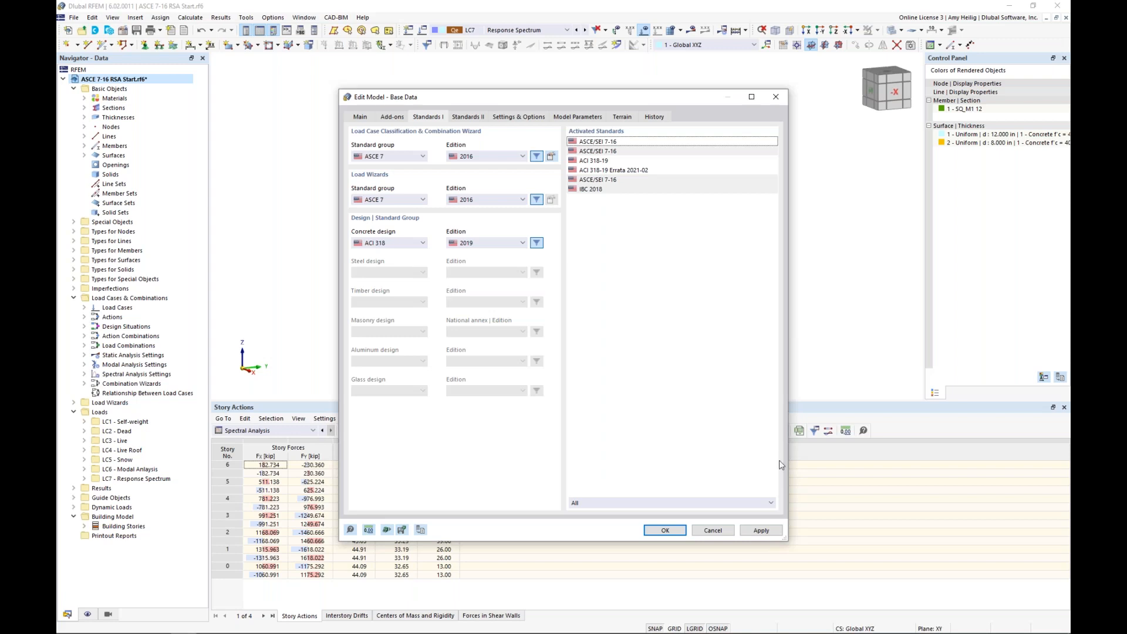
click(673, 530)
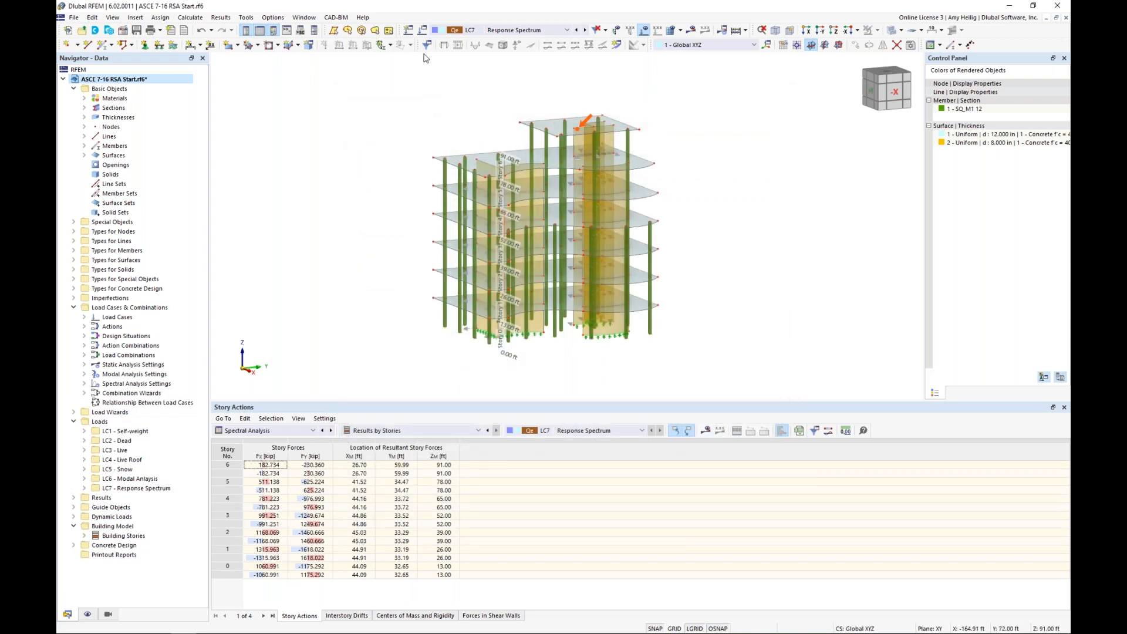
Enable result combinations in the base settings of the load cases and combinations.
click(424, 31)
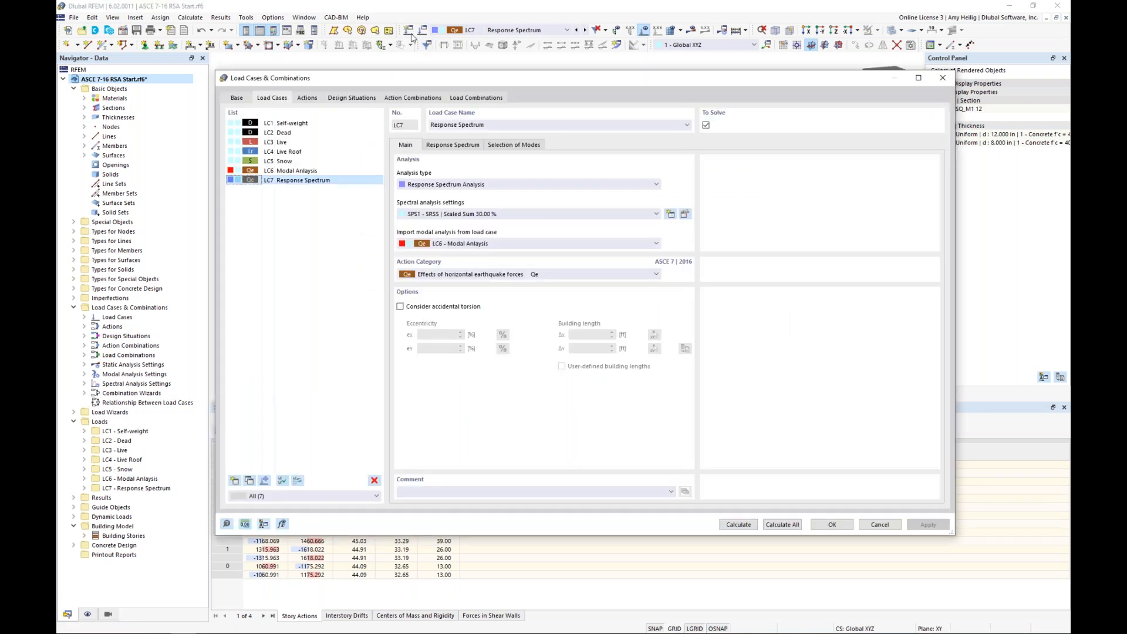
click(237, 98)
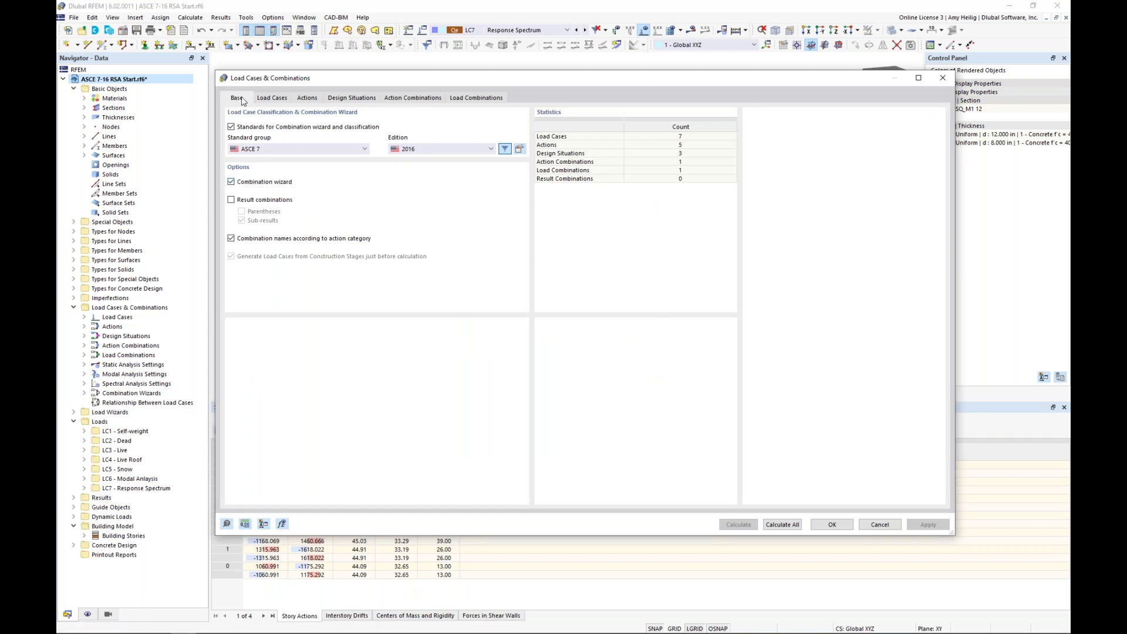
click(231, 201)
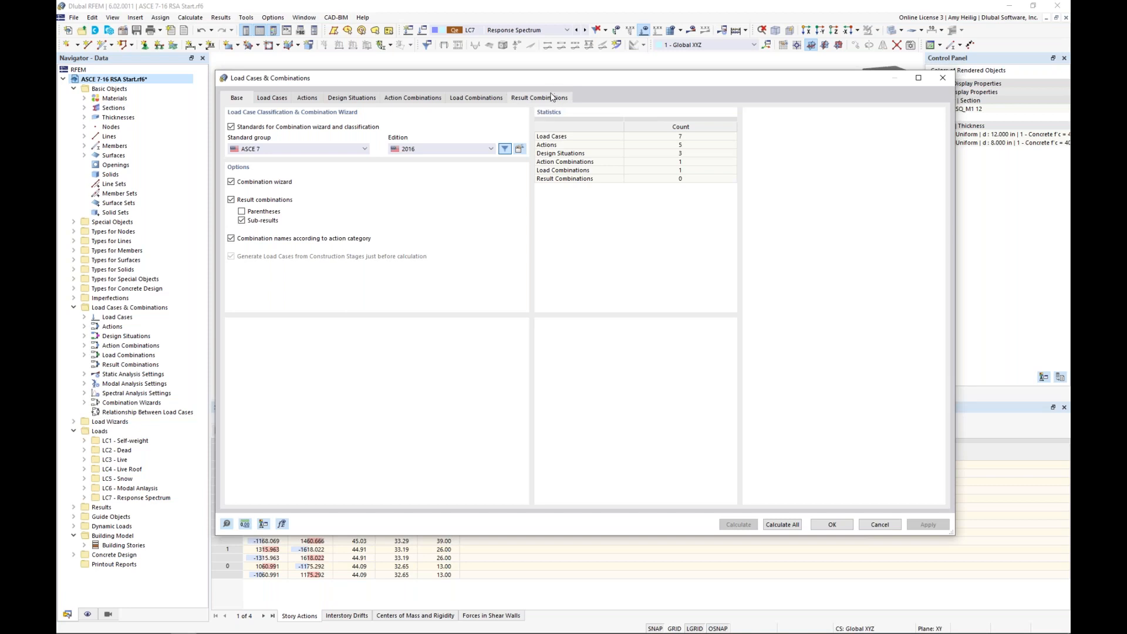
Add a design situation of type Section 2.3 (LRFD), 6., check its combination rule, and assign combination wizard 3 - Result combinations.
click(356, 100)
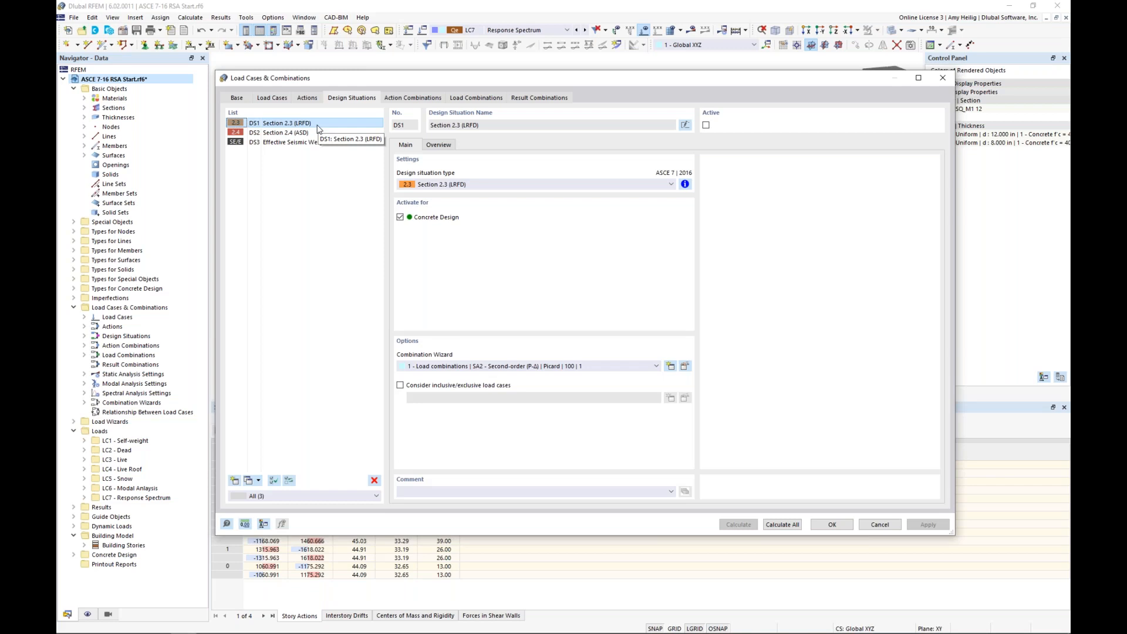
click(235, 481)
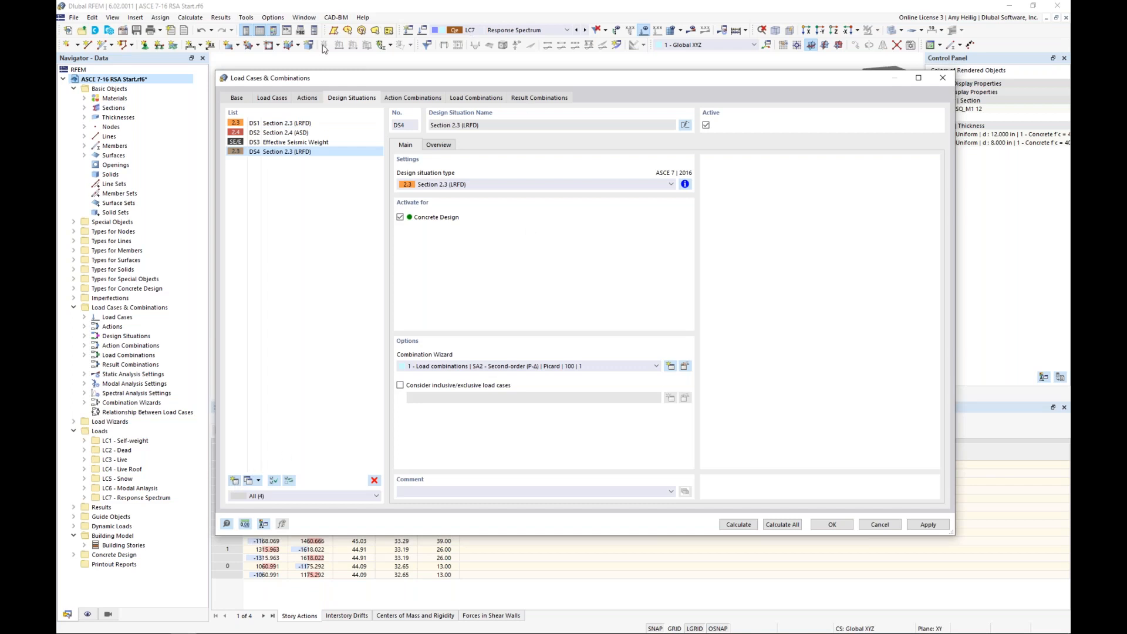
click(485, 185)
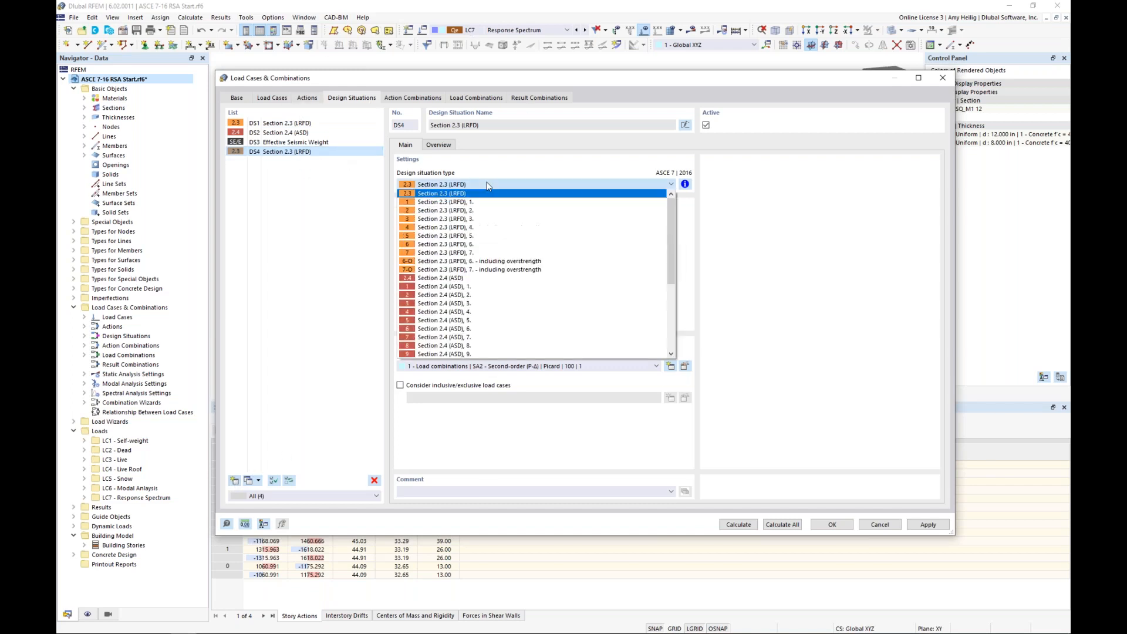
click(479, 245)
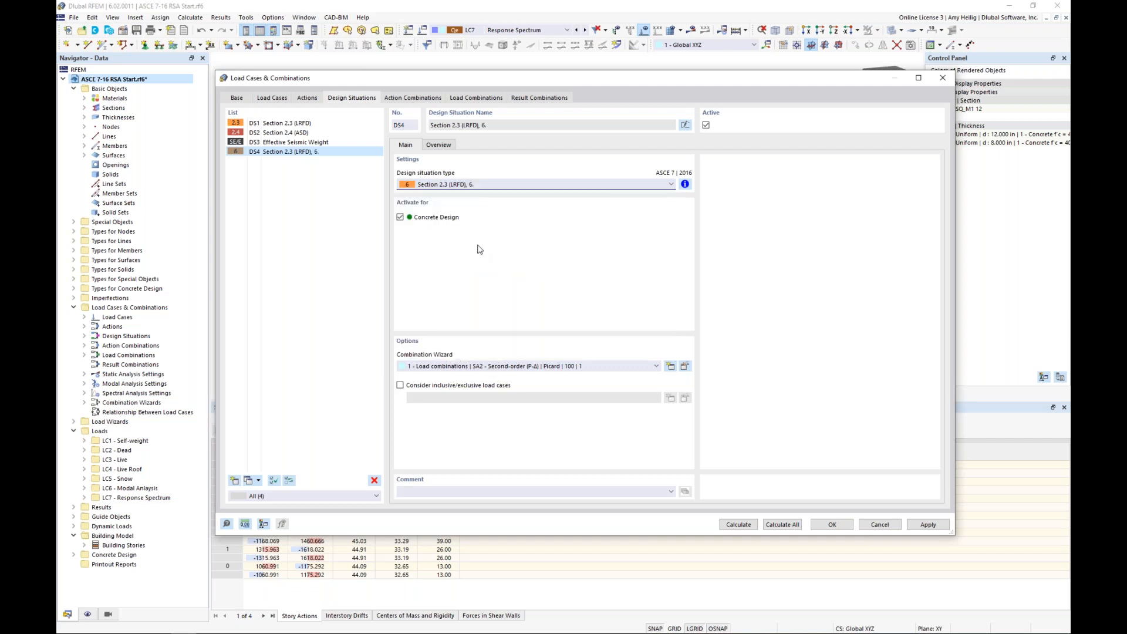
click(685, 184)
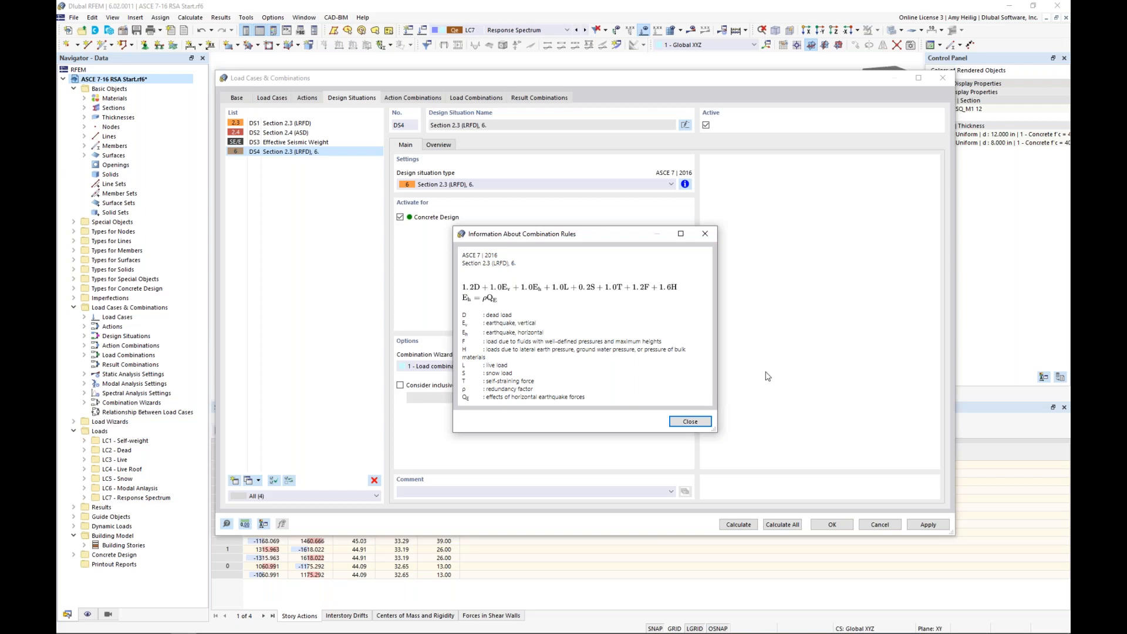
click(686, 421)
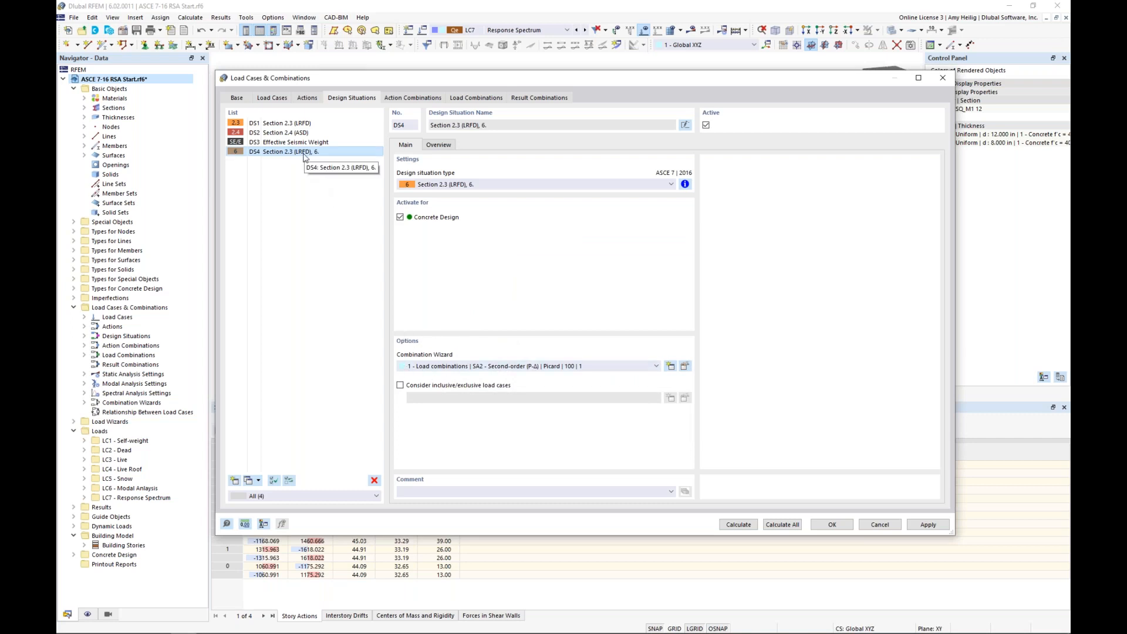
click(536, 366)
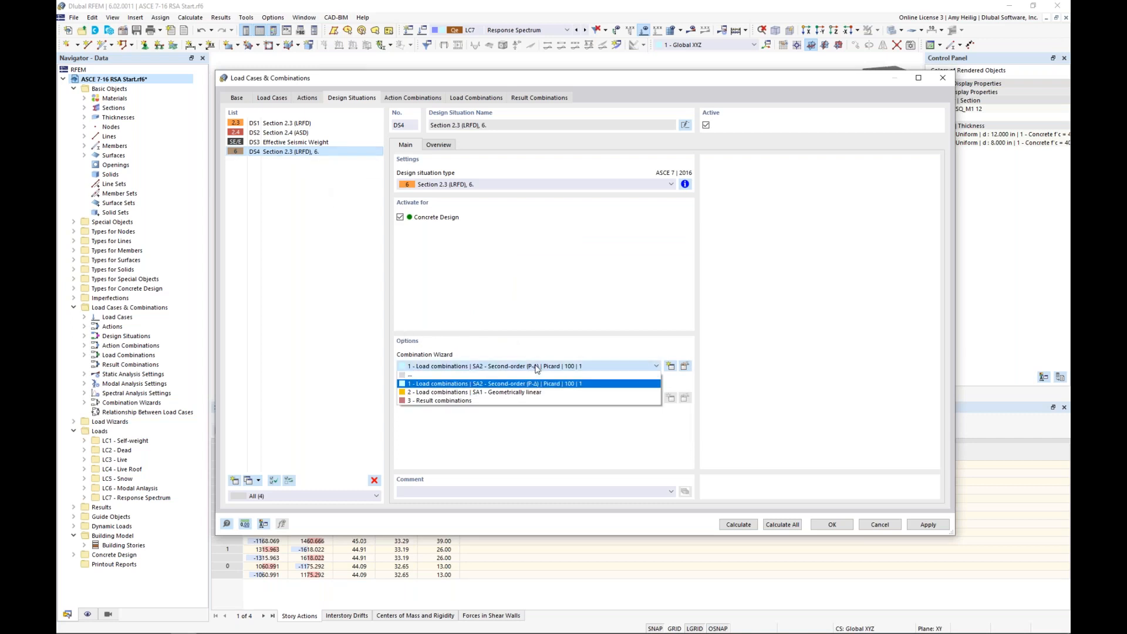
click(523, 401)
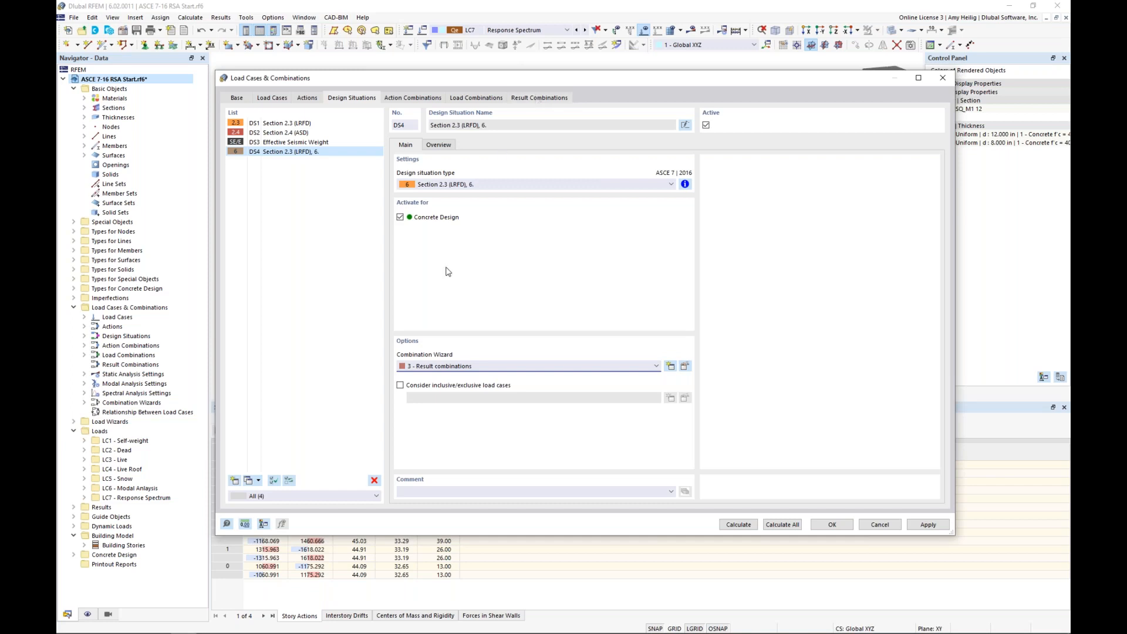
Copy design situation DS4, set the copy's type to Section 2.3 (LRFD), 7., and check its combination rule.
click(248, 480)
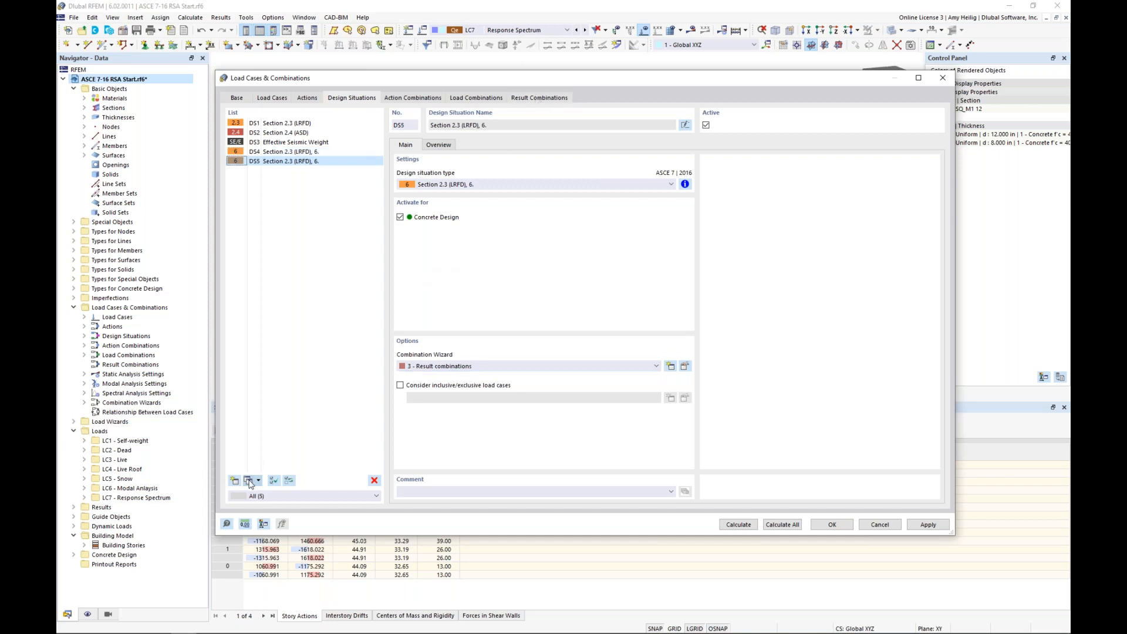
click(479, 186)
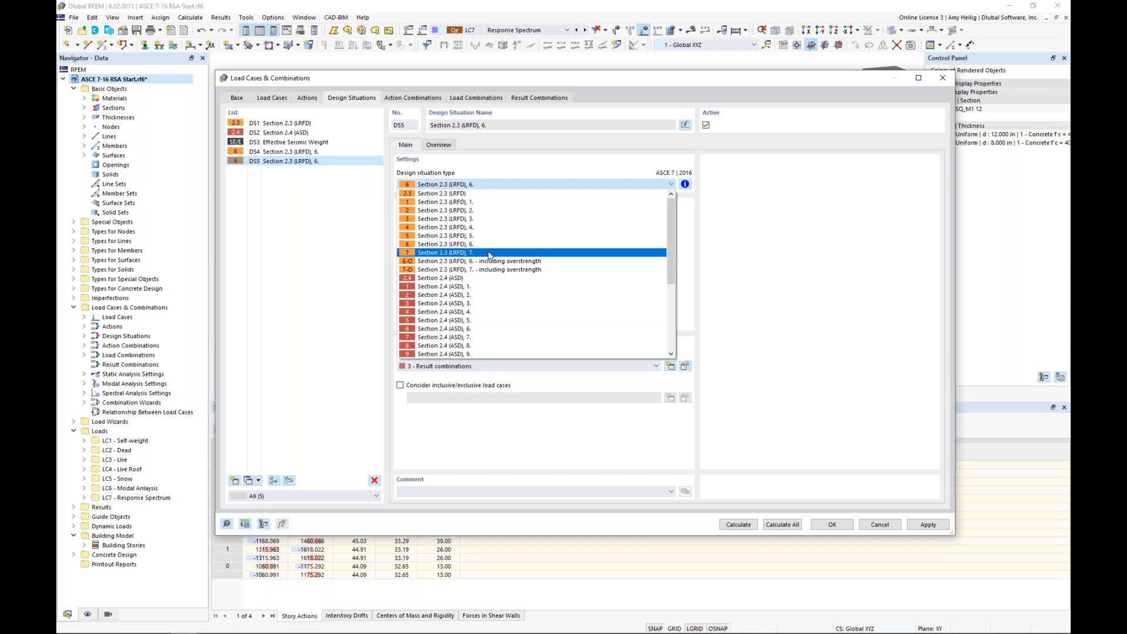
click(489, 253)
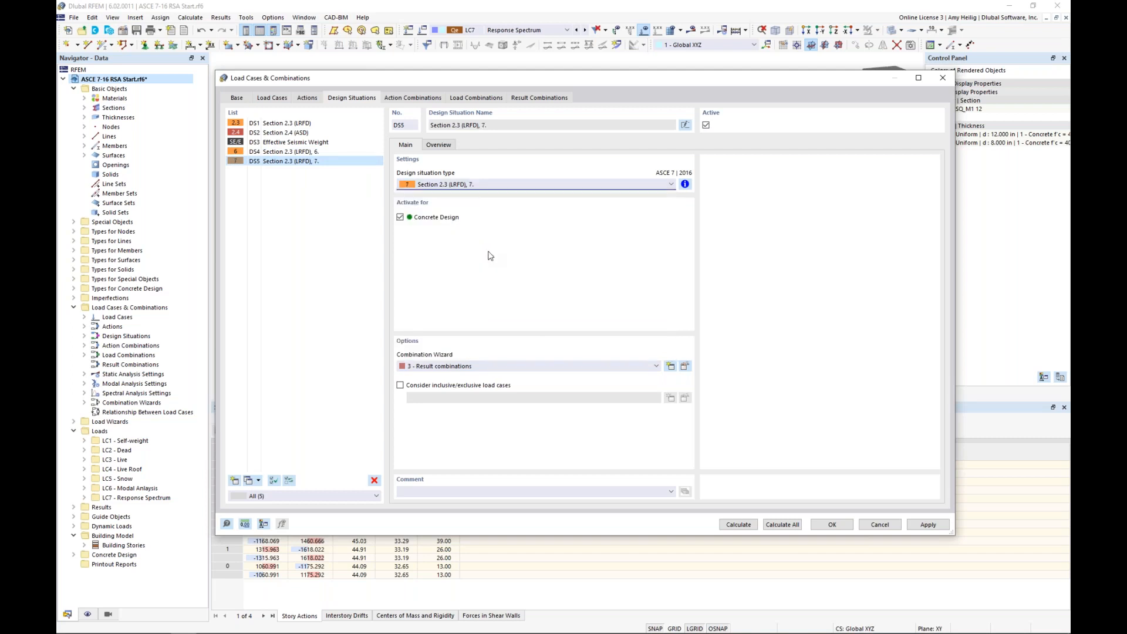
click(685, 184)
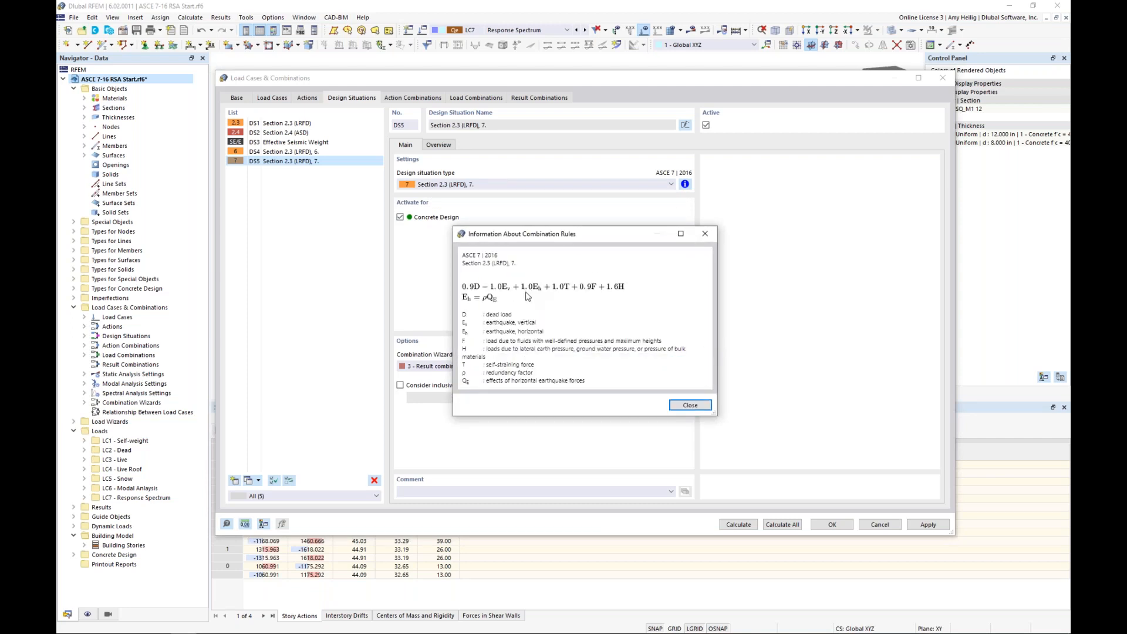
click(705, 234)
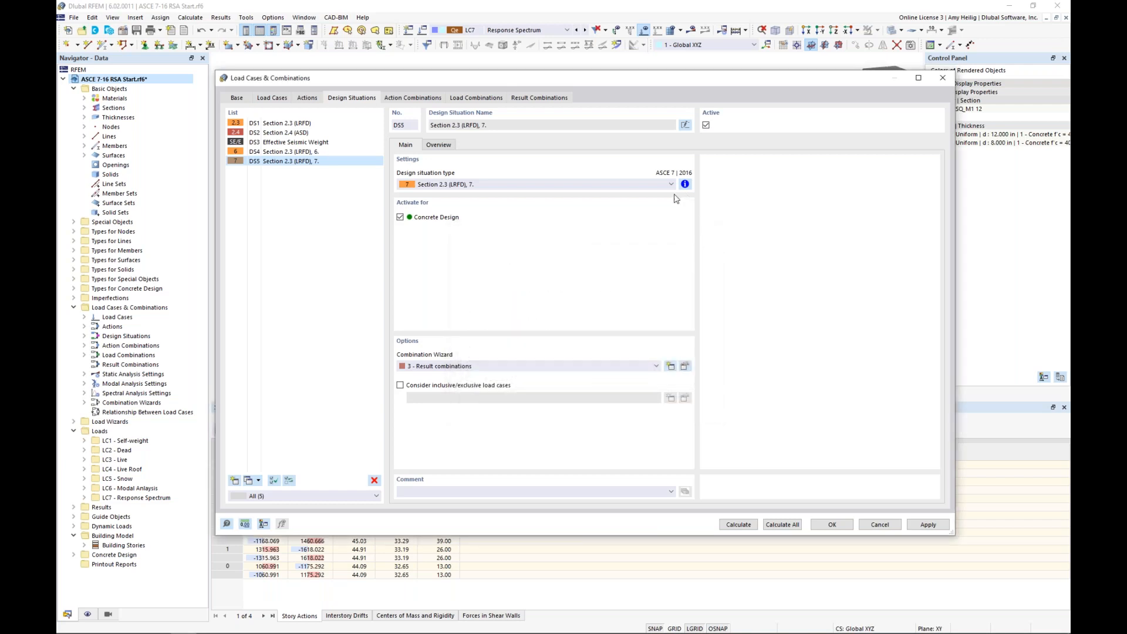
In RC1's assignment, try X 100.00 % | Y 30.00 % and X 30.00 % | Y 100.00 % as LC7 sub-result, and restore the scaled sums envelope.
click(552, 98)
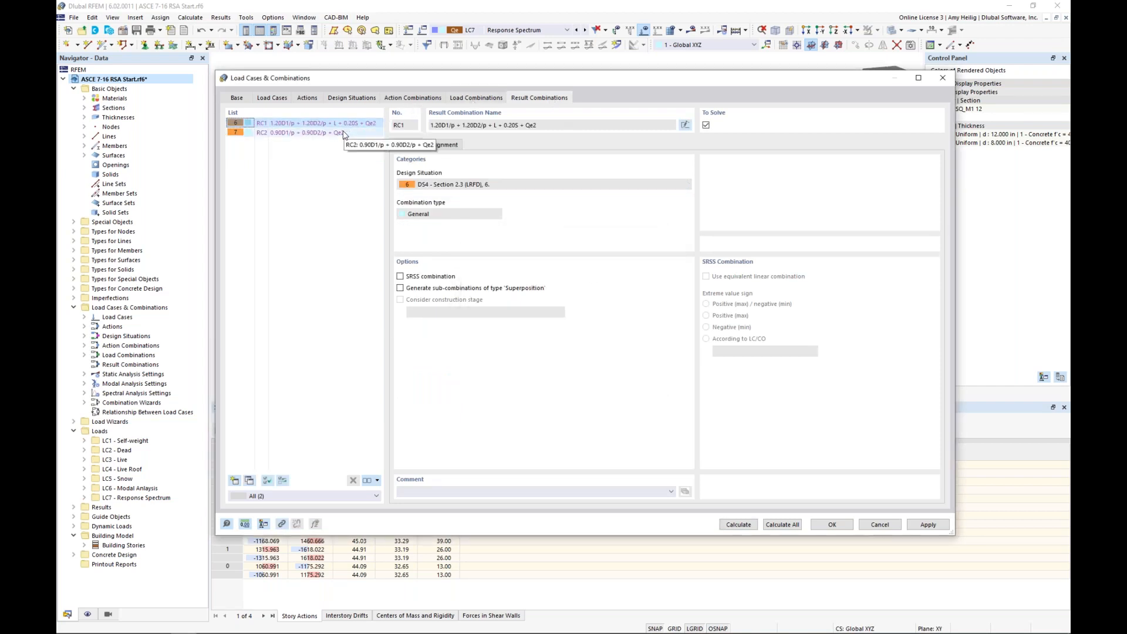
click(444, 145)
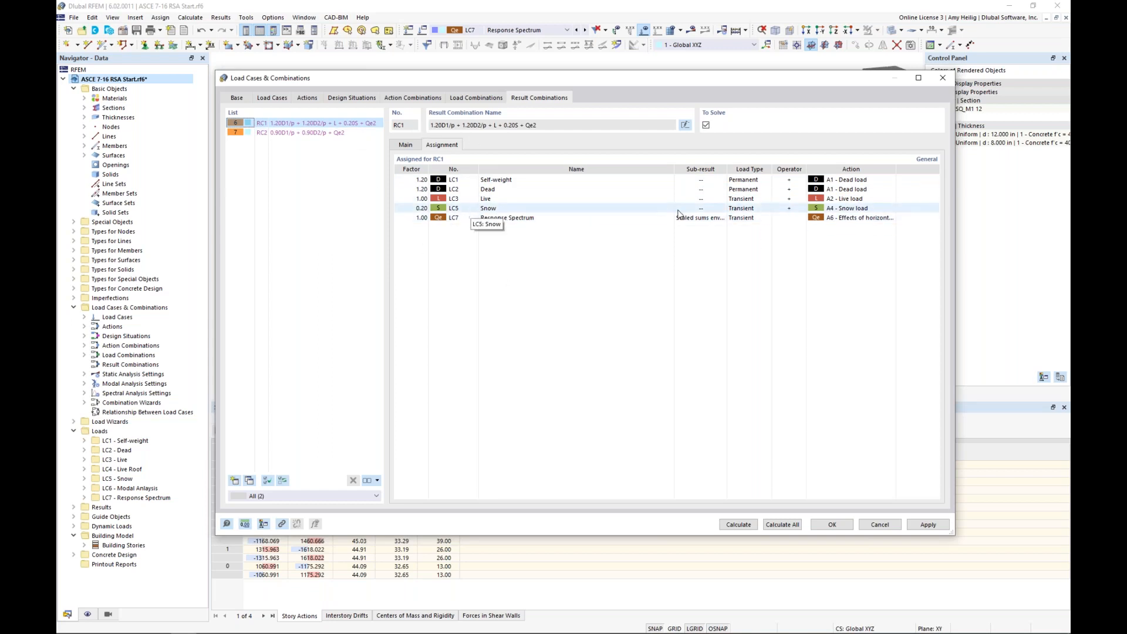
click(722, 220)
click(722, 218)
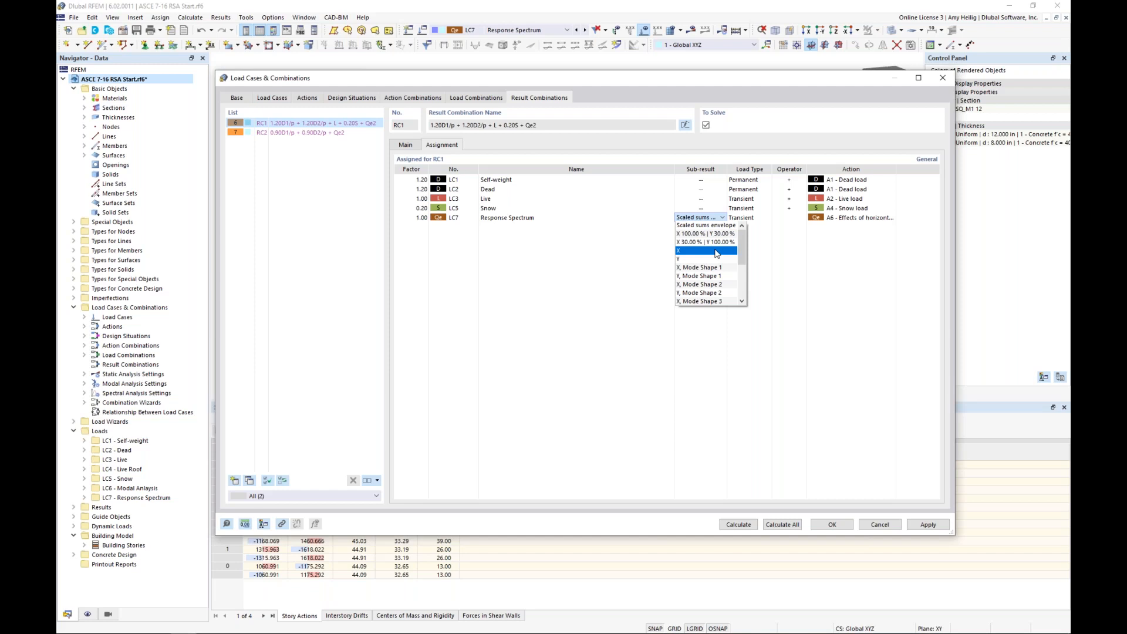
click(710, 235)
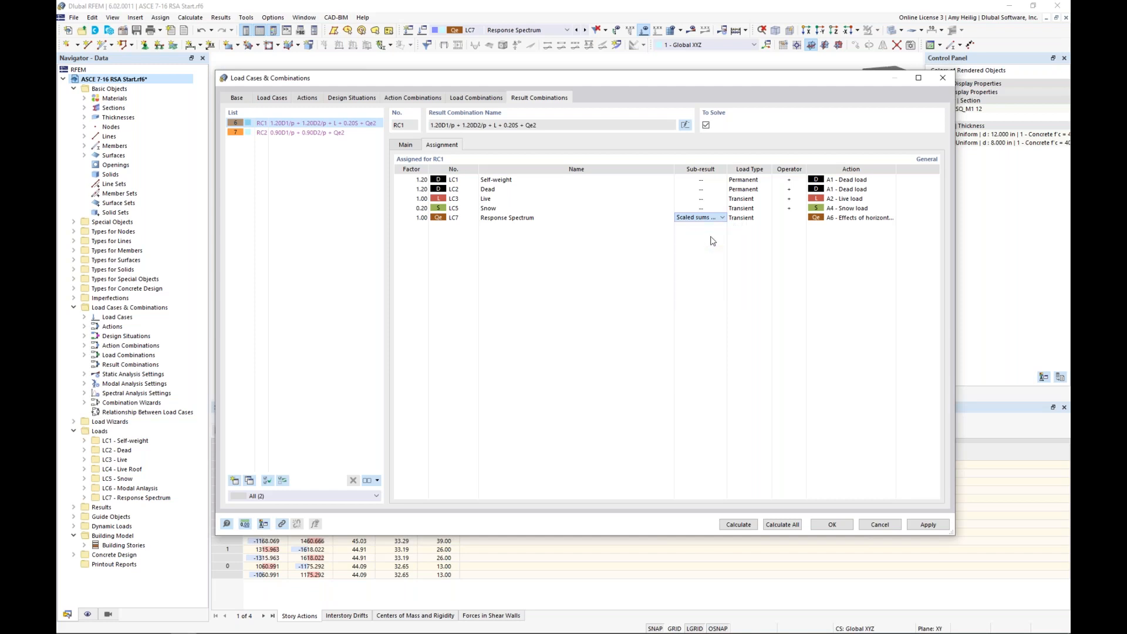
click(716, 218)
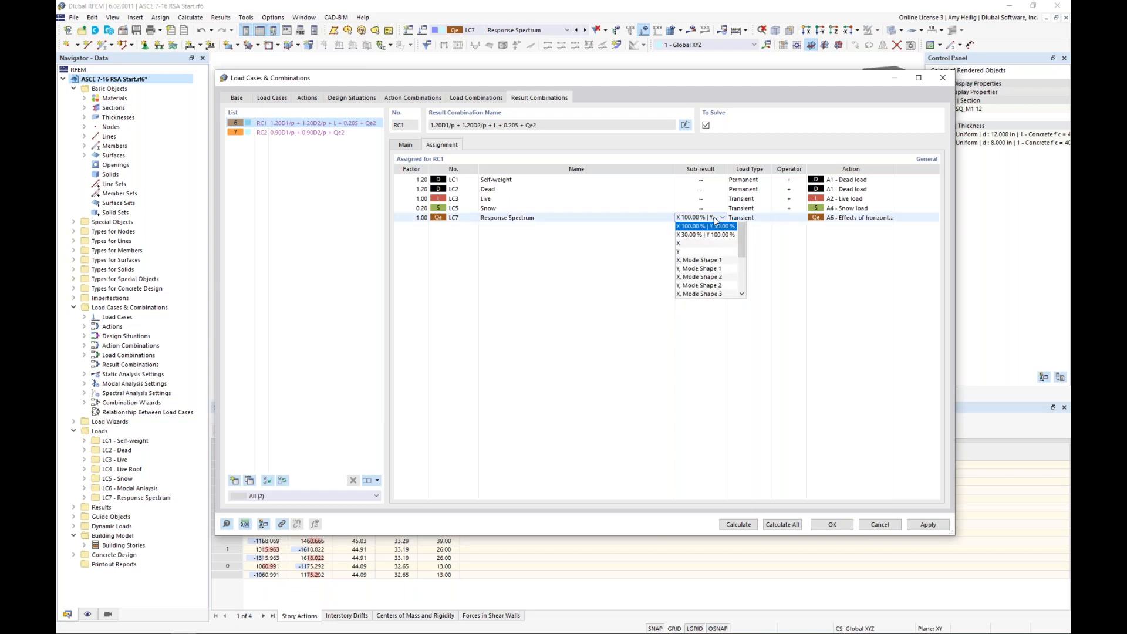
click(711, 243)
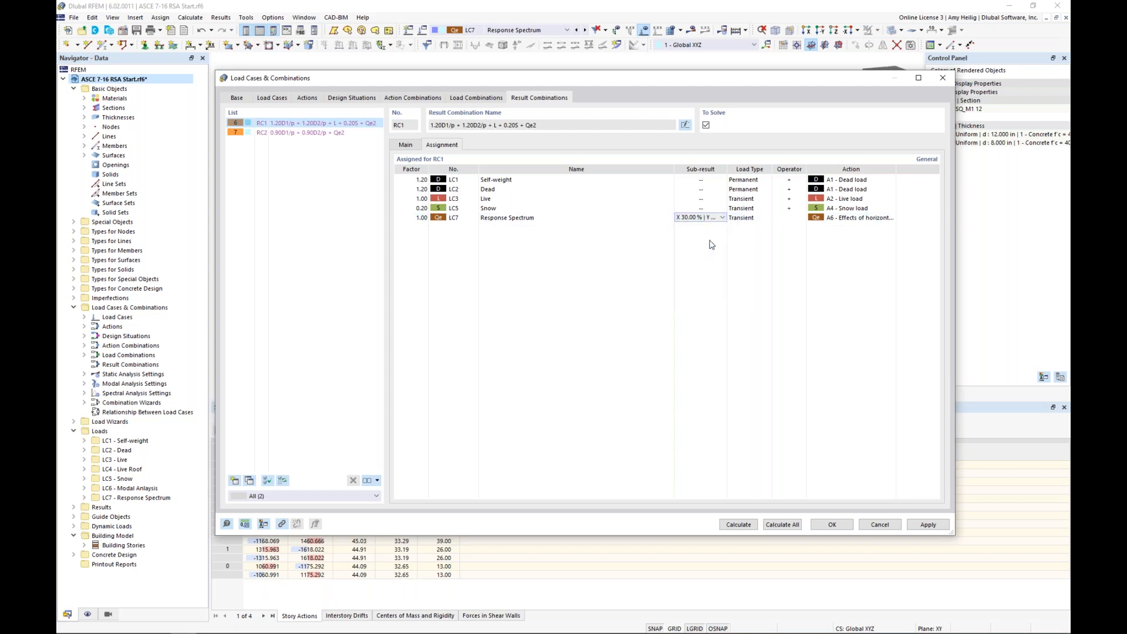
click(702, 219)
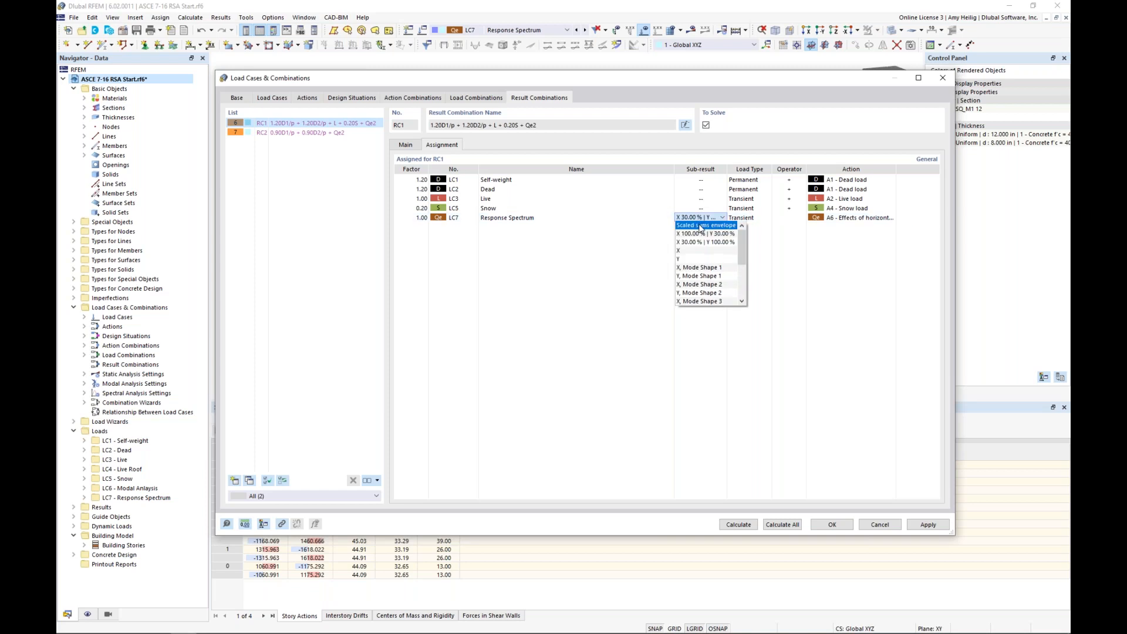
click(700, 226)
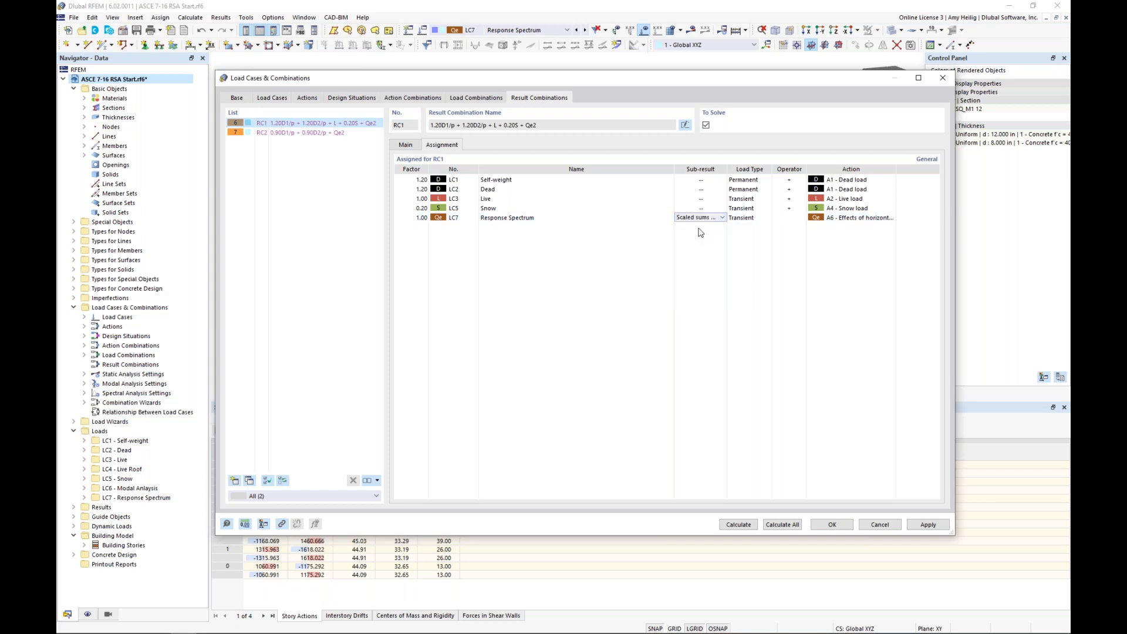
Review the load case assignment of RC2 and the settings of design situations DS5 and DS4.
click(301, 132)
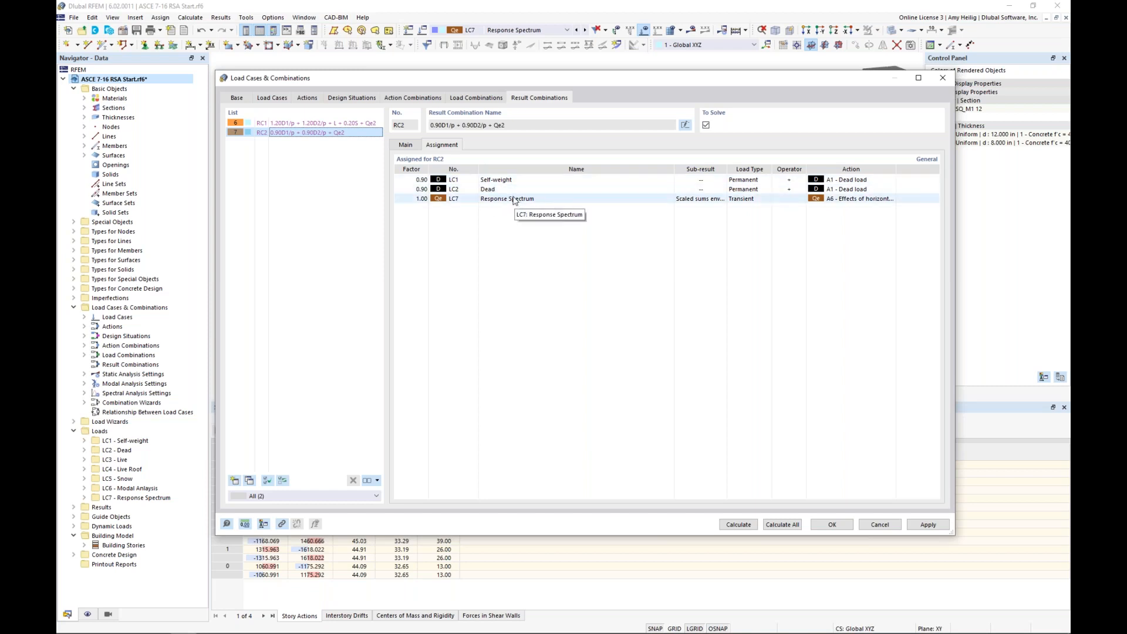
click(362, 98)
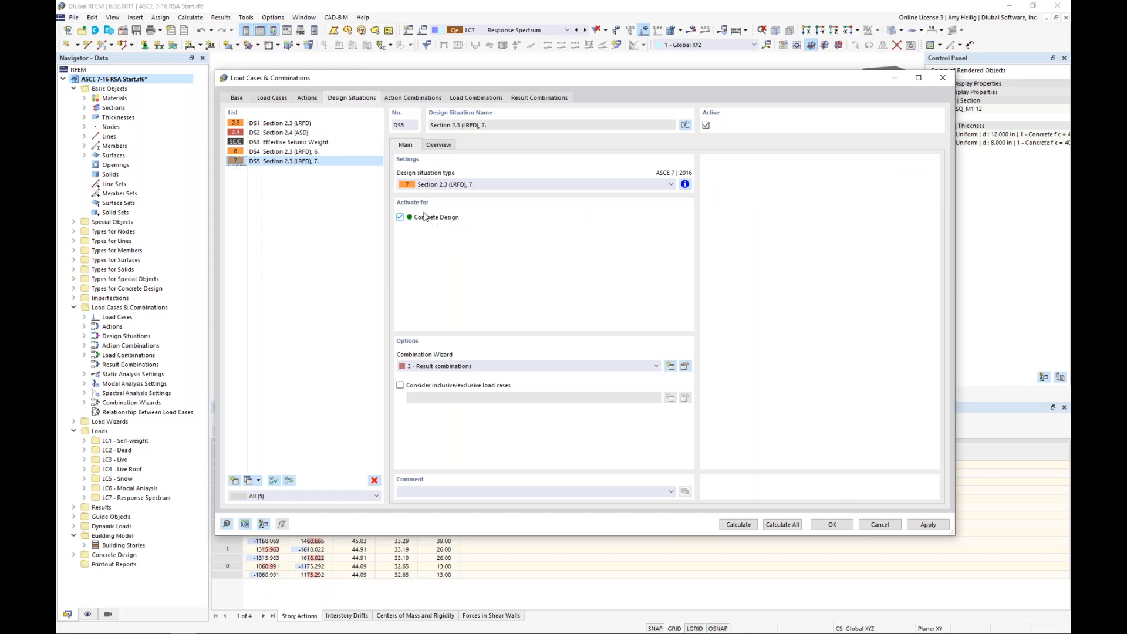
click(320, 153)
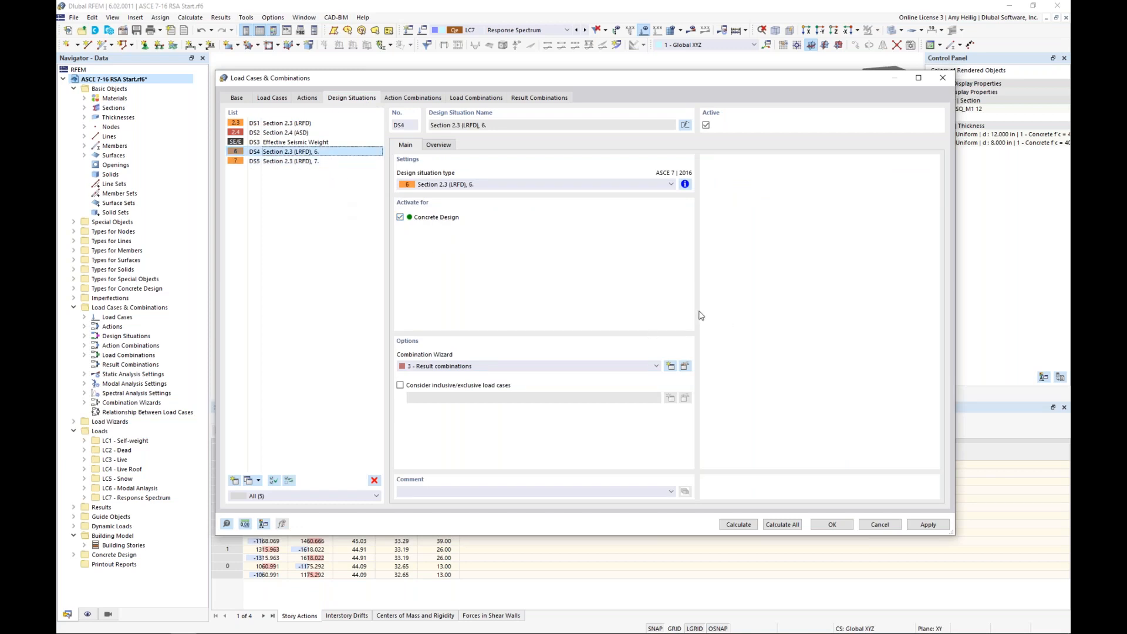
Switch to the PowerPoint slide show and advance to the Future RFEM 6 Dynamic Developments slide.
key(super+Tab)
click(464, 147)
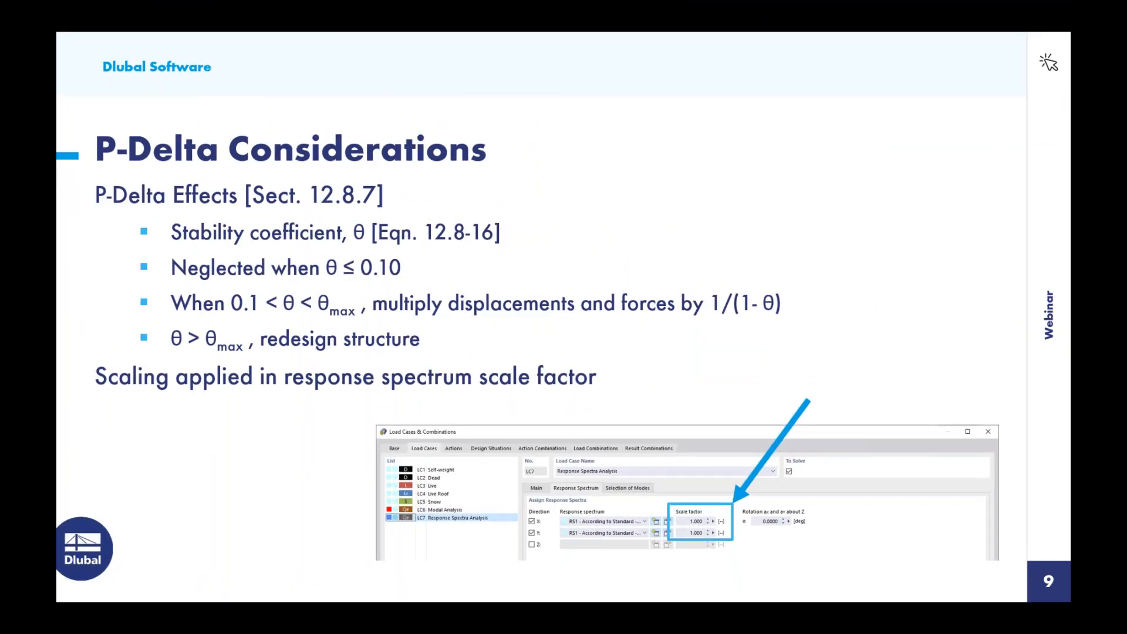
key(Right)
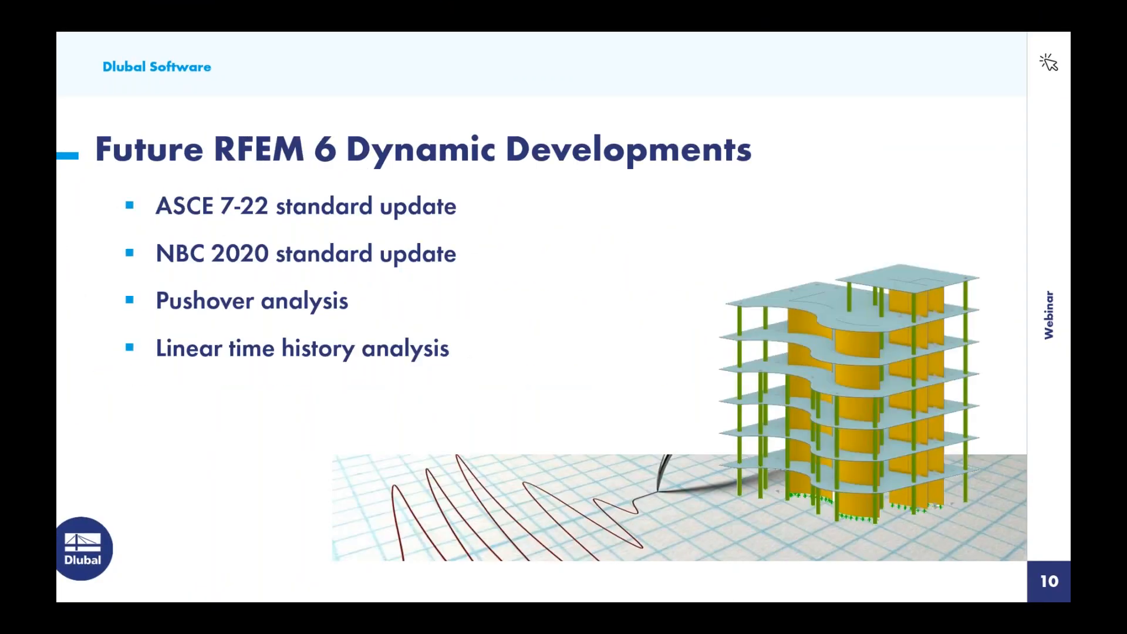